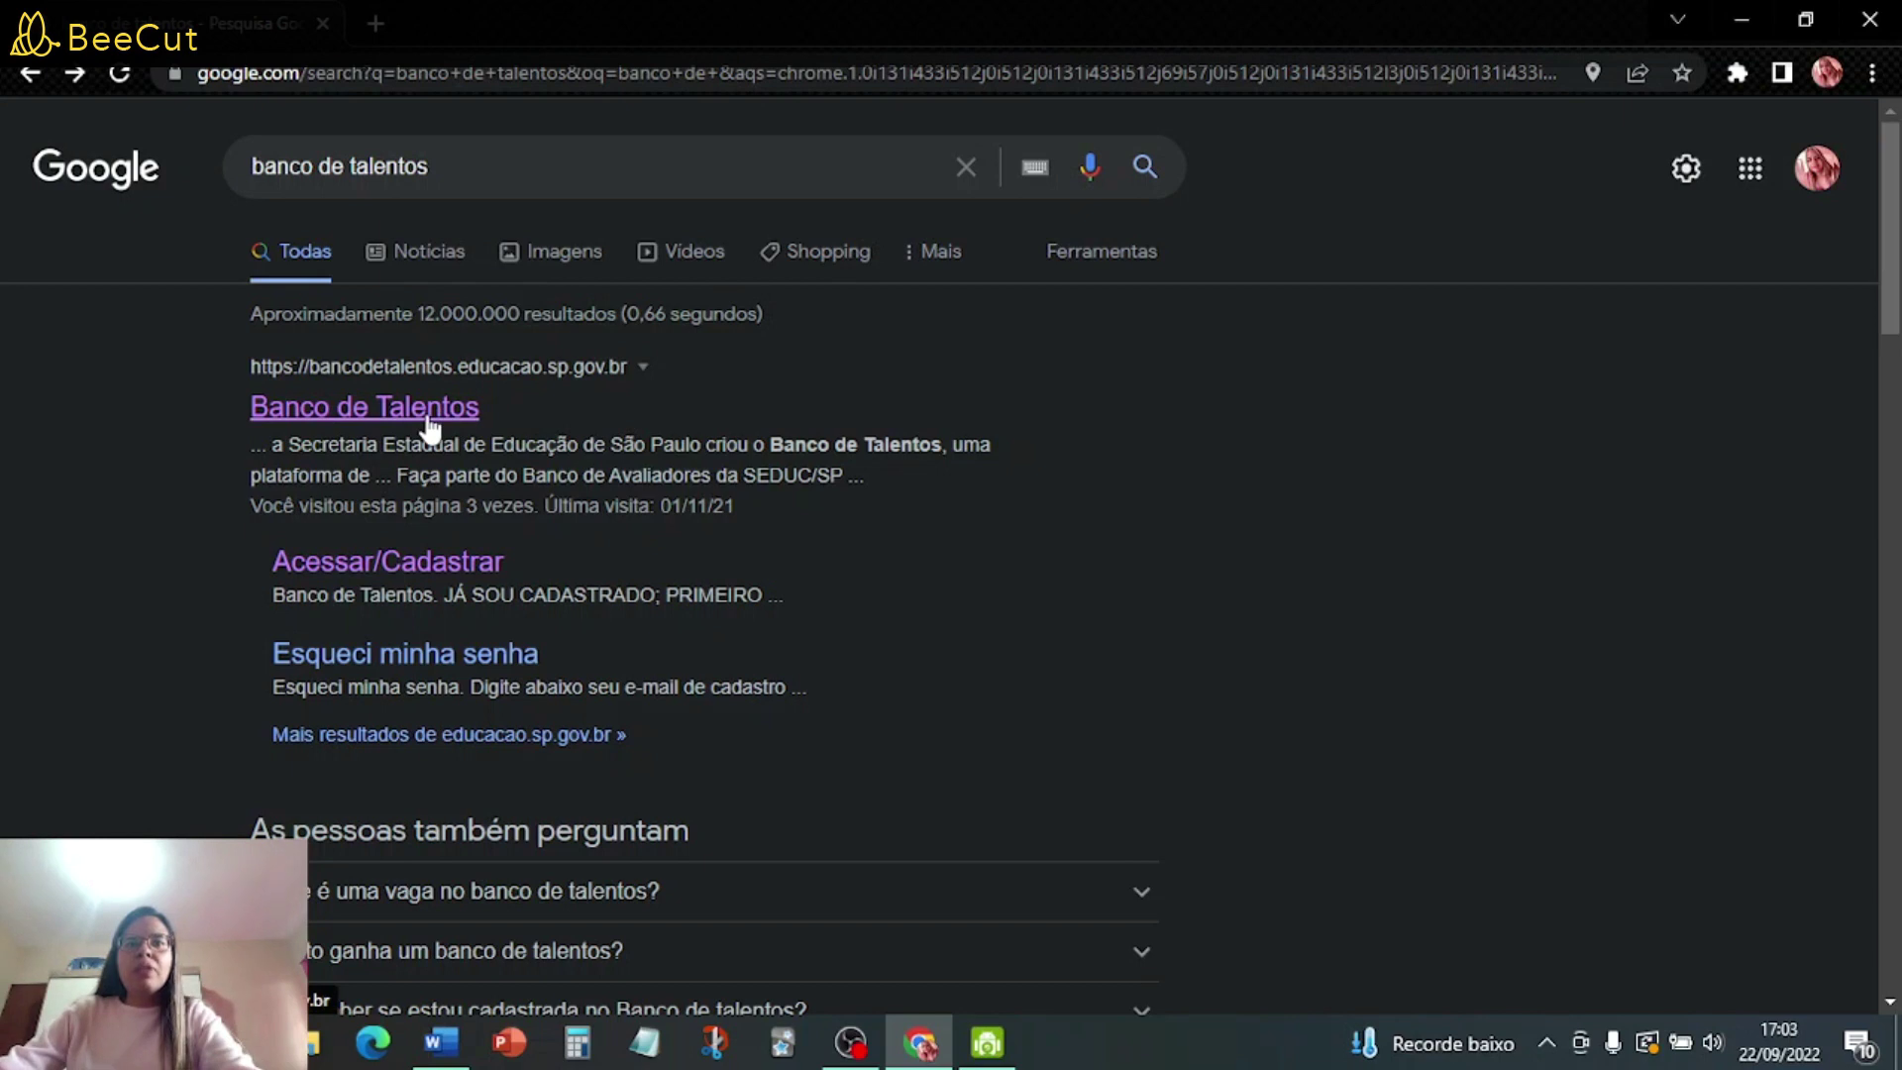
# - Open the Banco de Talentos site from the search results and reach its first-time registration form
pyautogui.click(461, 407)
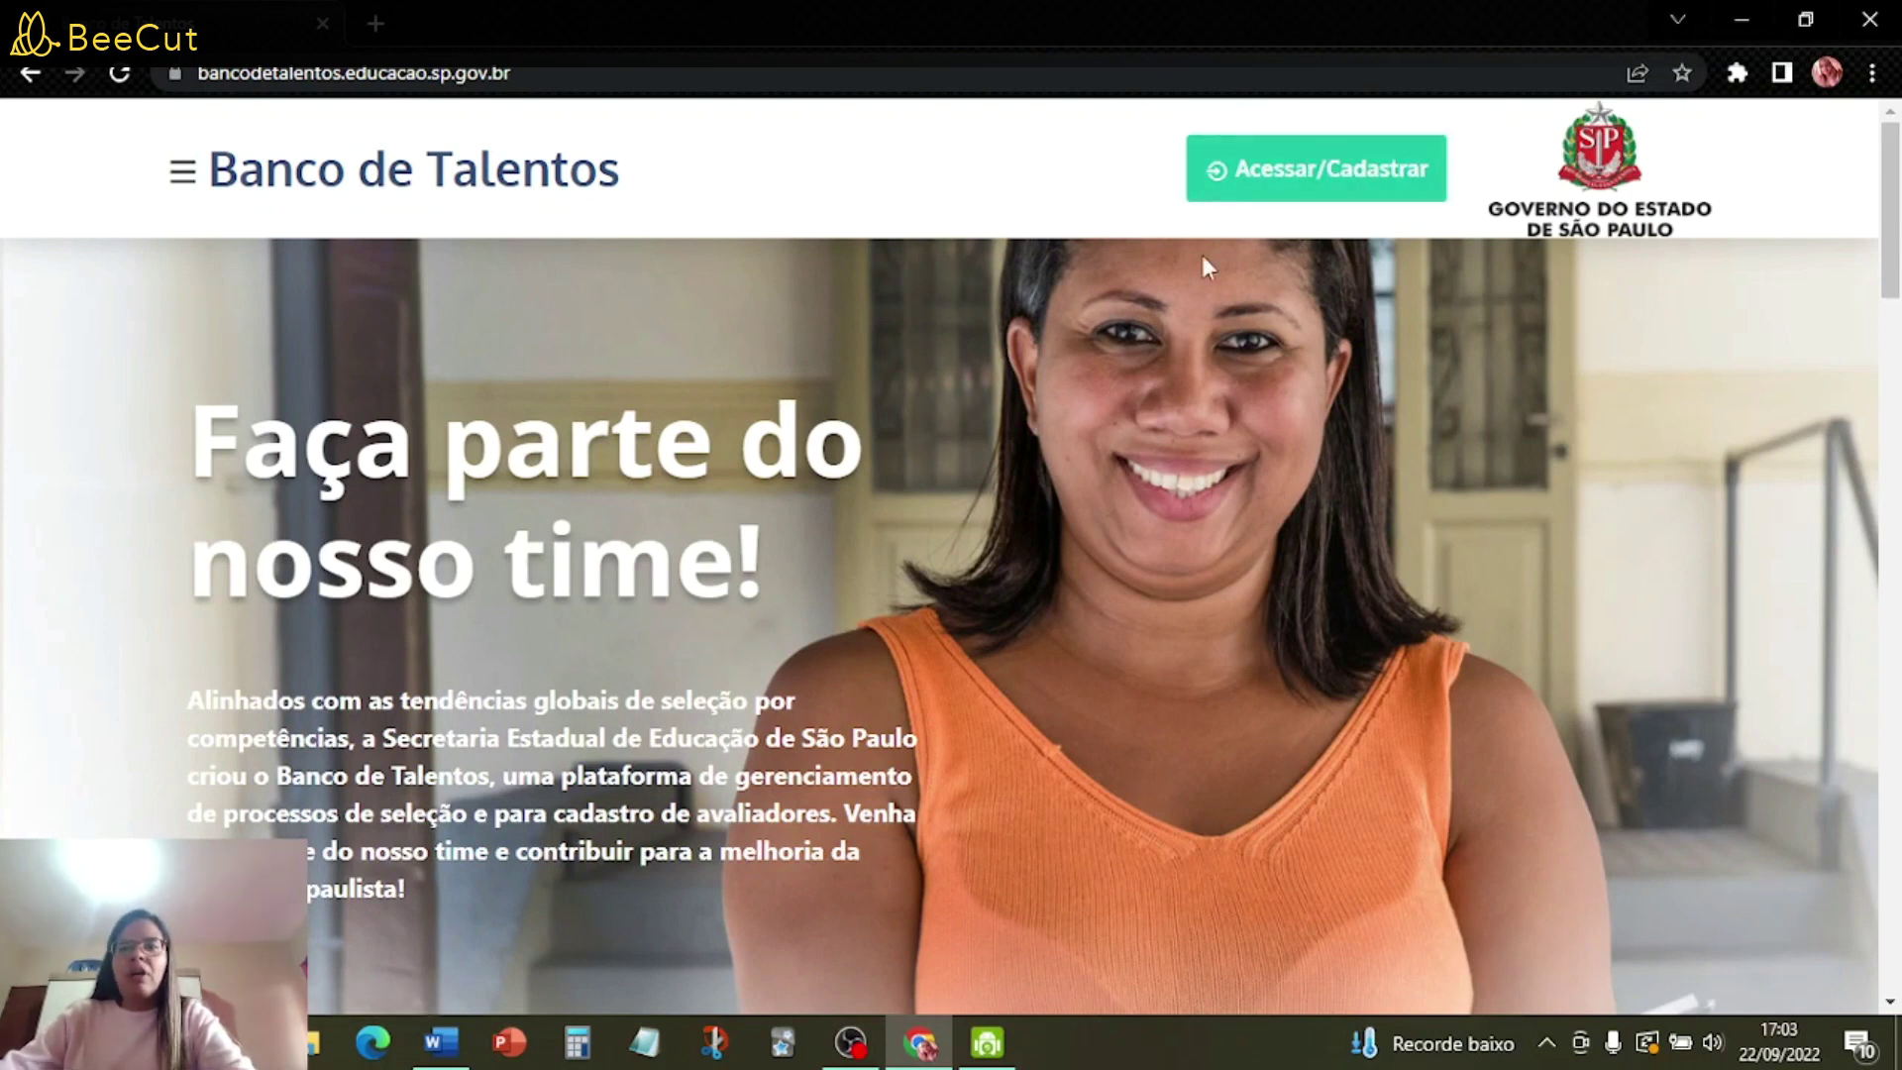
pyautogui.click(1293, 196)
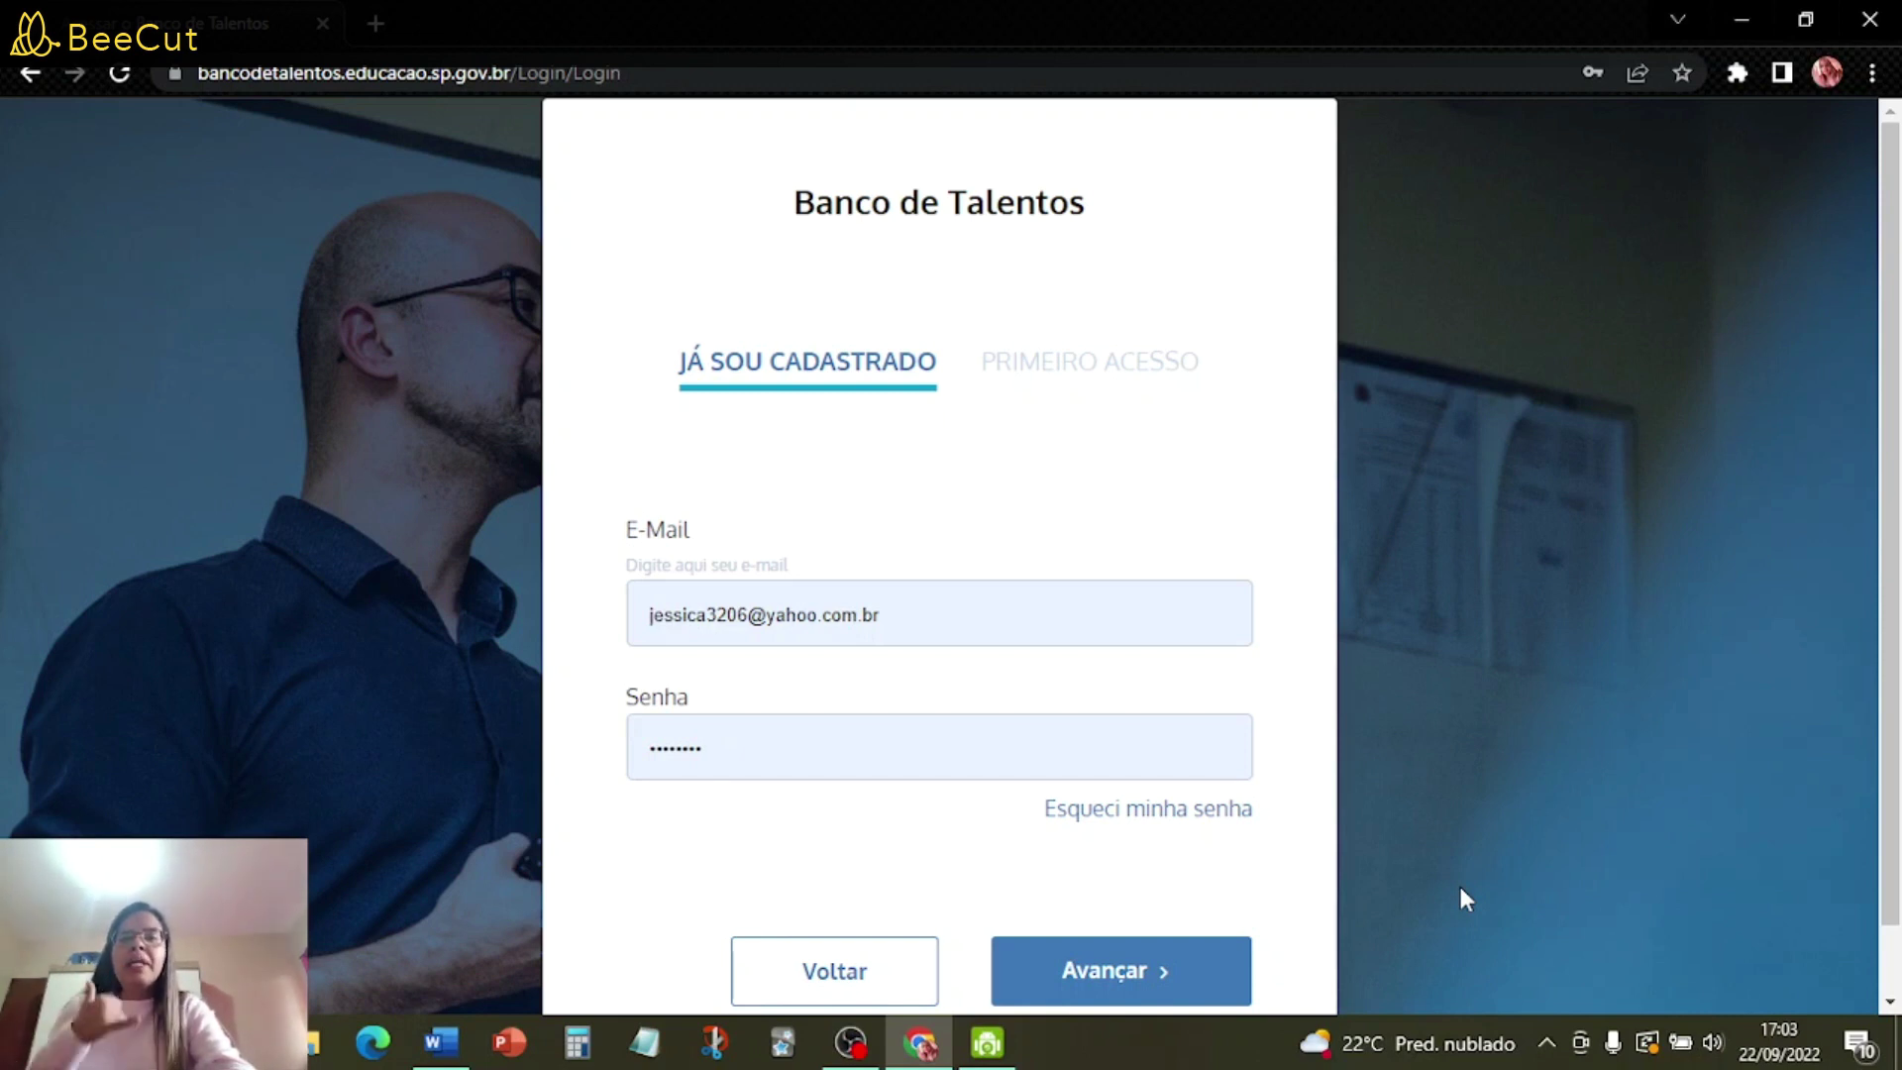
pyautogui.click(1040, 369)
# - Register for first access with the candidate's full name and pasted e-mail address
pyautogui.click(774, 601)
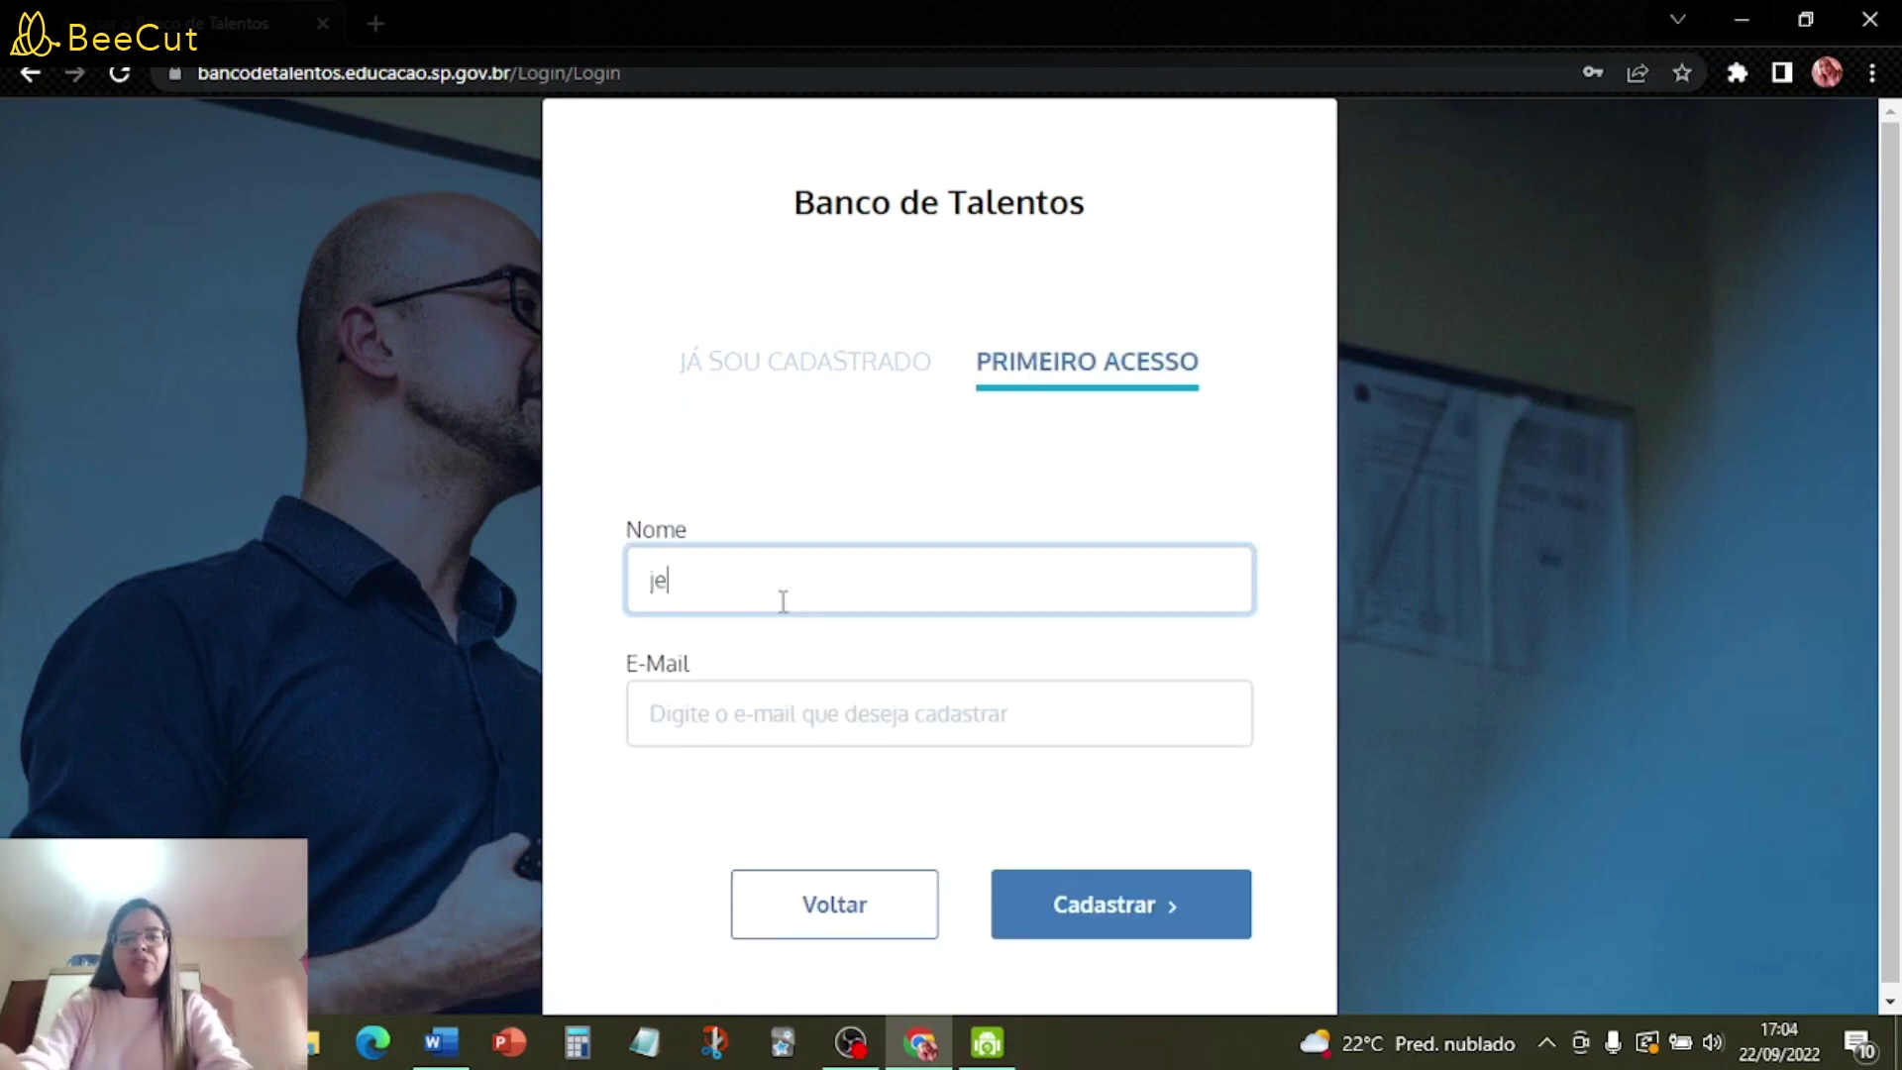
pyautogui.click(821, 713)
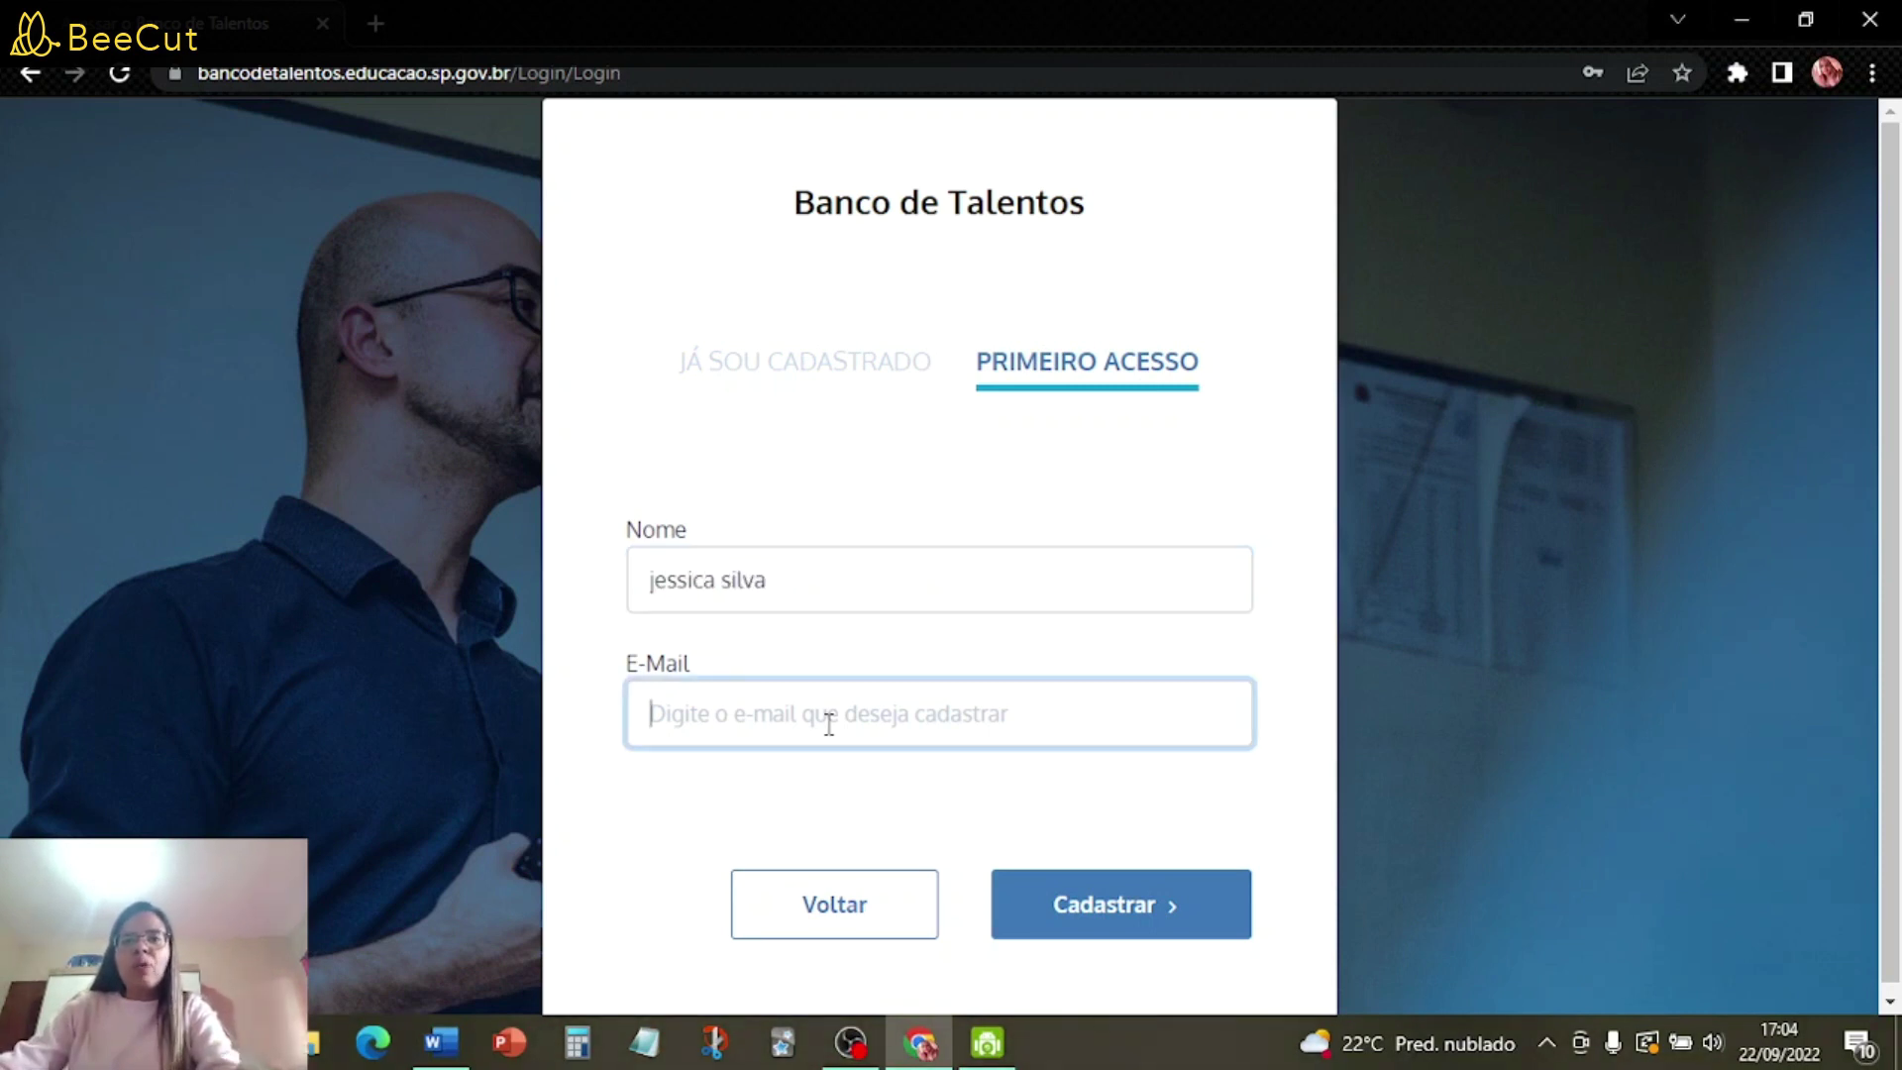
pyautogui.hotkey('ctrl', 'v')
pyautogui.click(1136, 916)
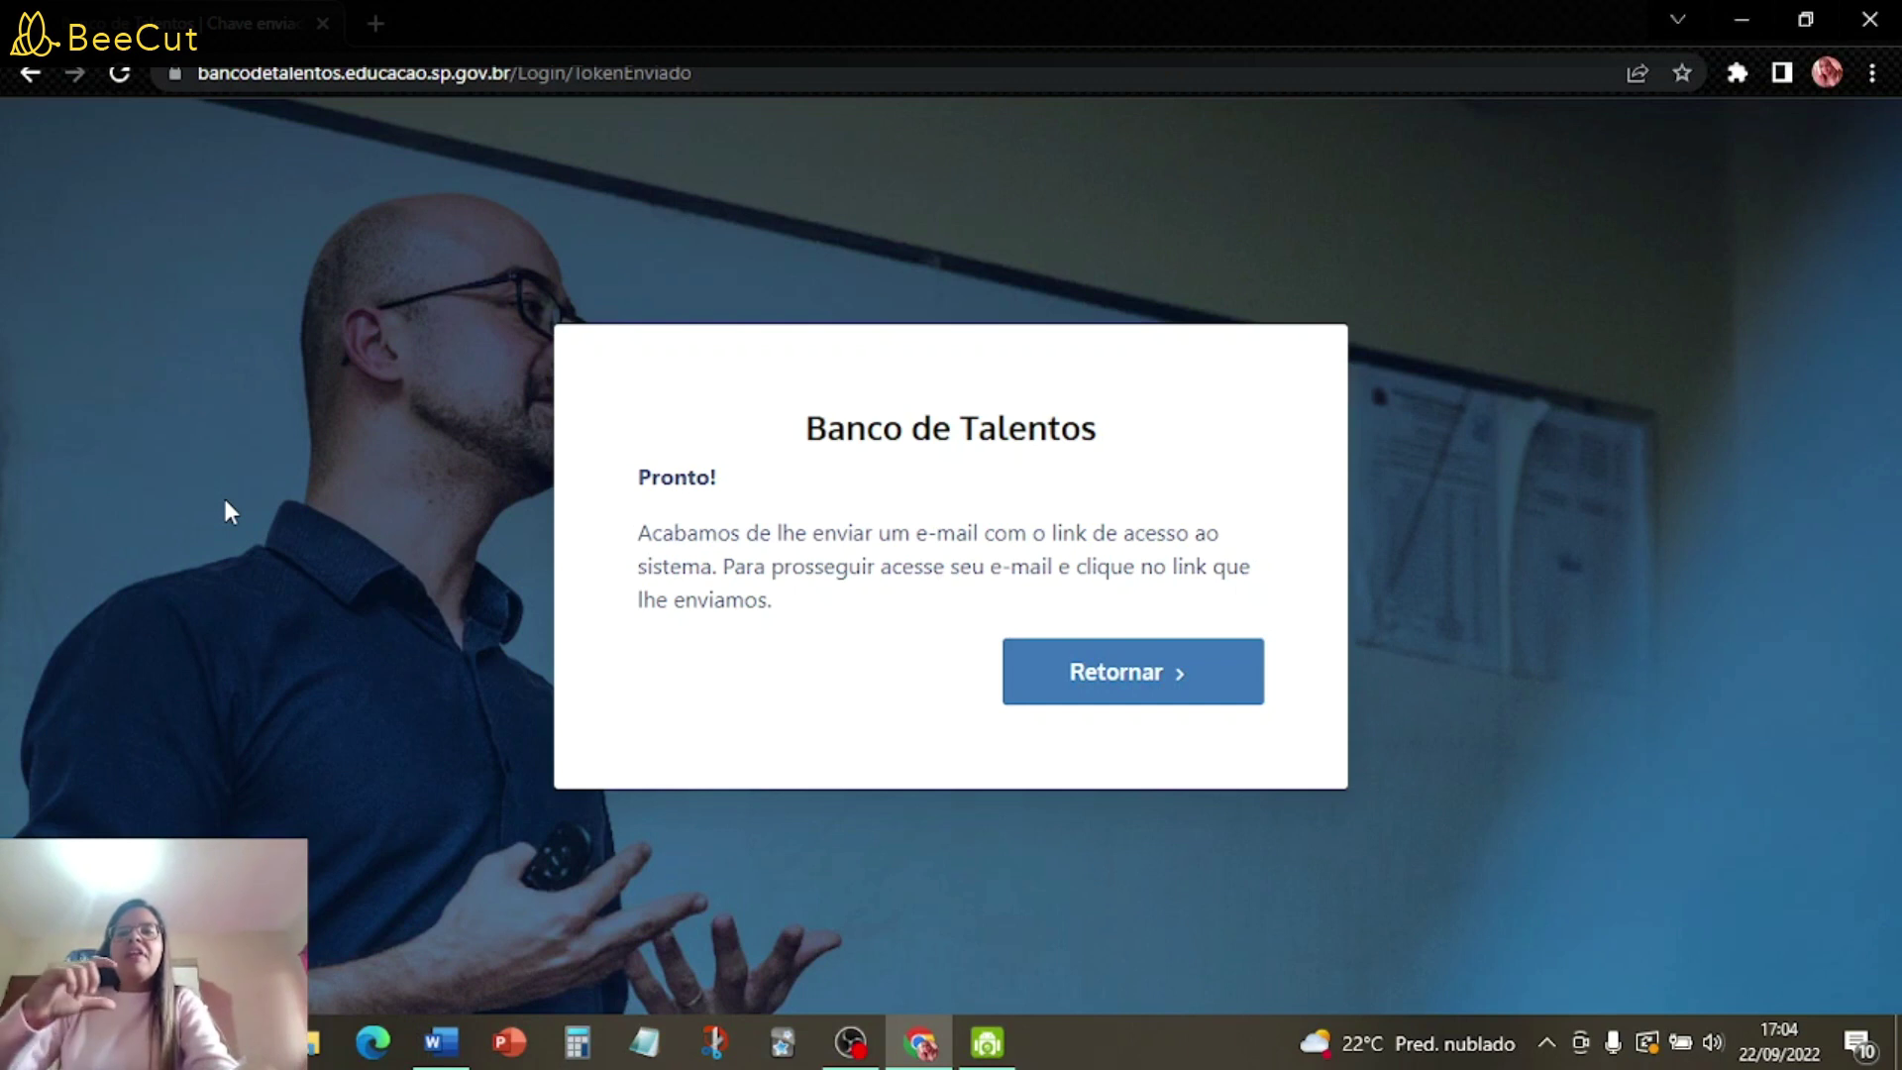
# - Return to the login form and sign in as an already registered user (Já Sou Cadastrado)
pyautogui.click(30, 74)
pyautogui.click(738, 367)
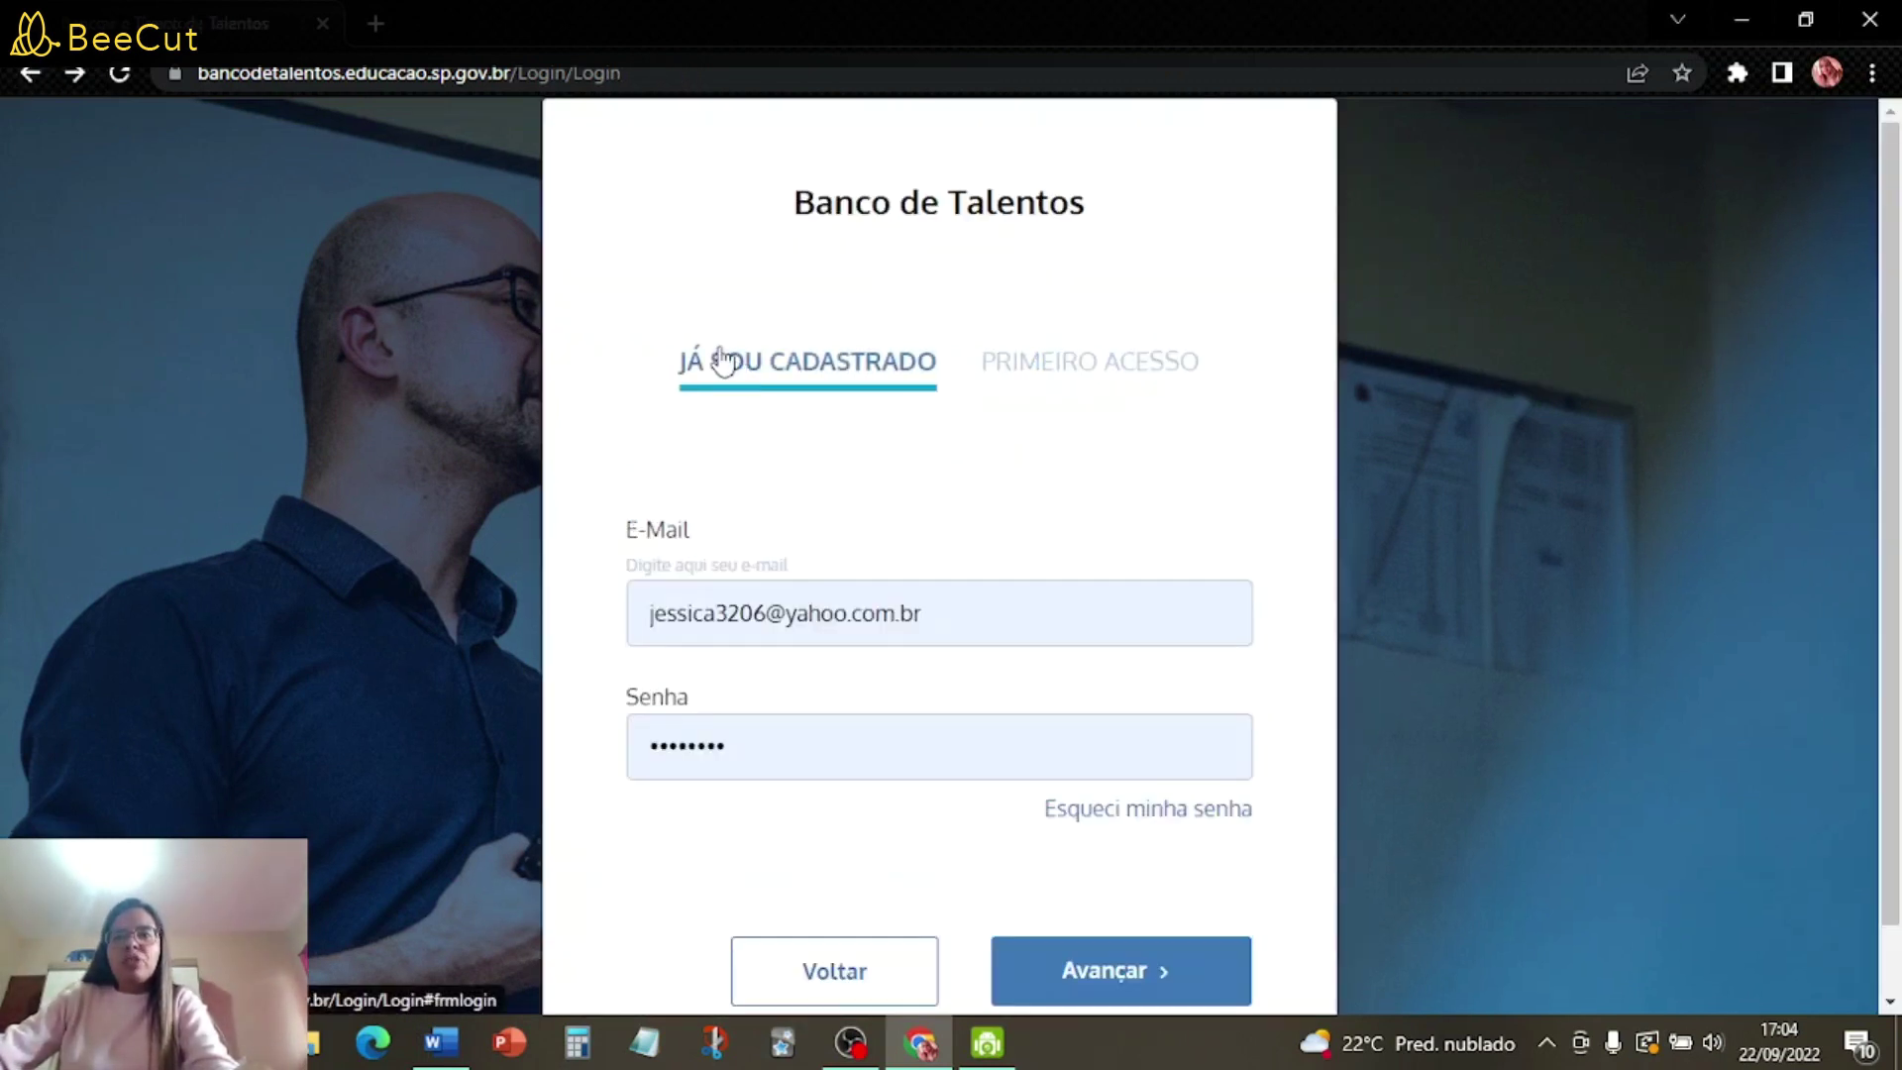
pyautogui.click(1090, 943)
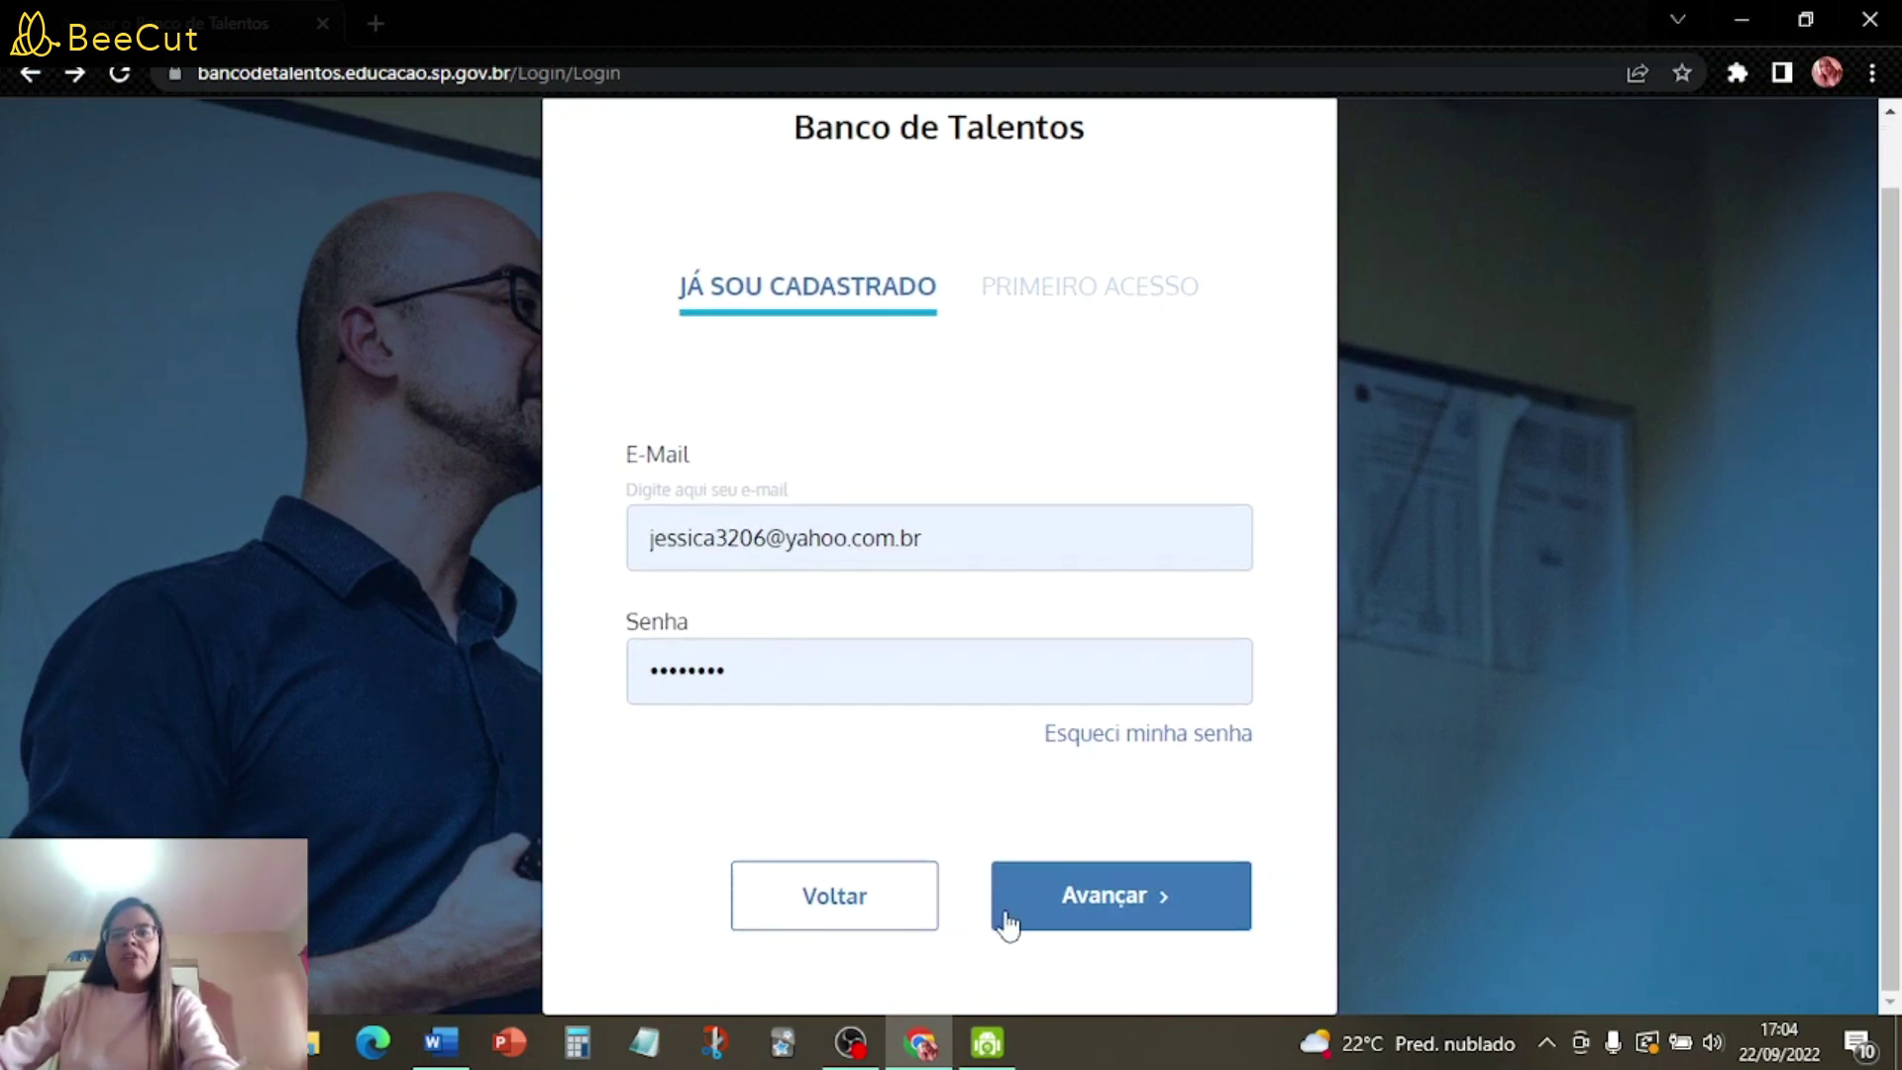
pyautogui.click(1095, 901)
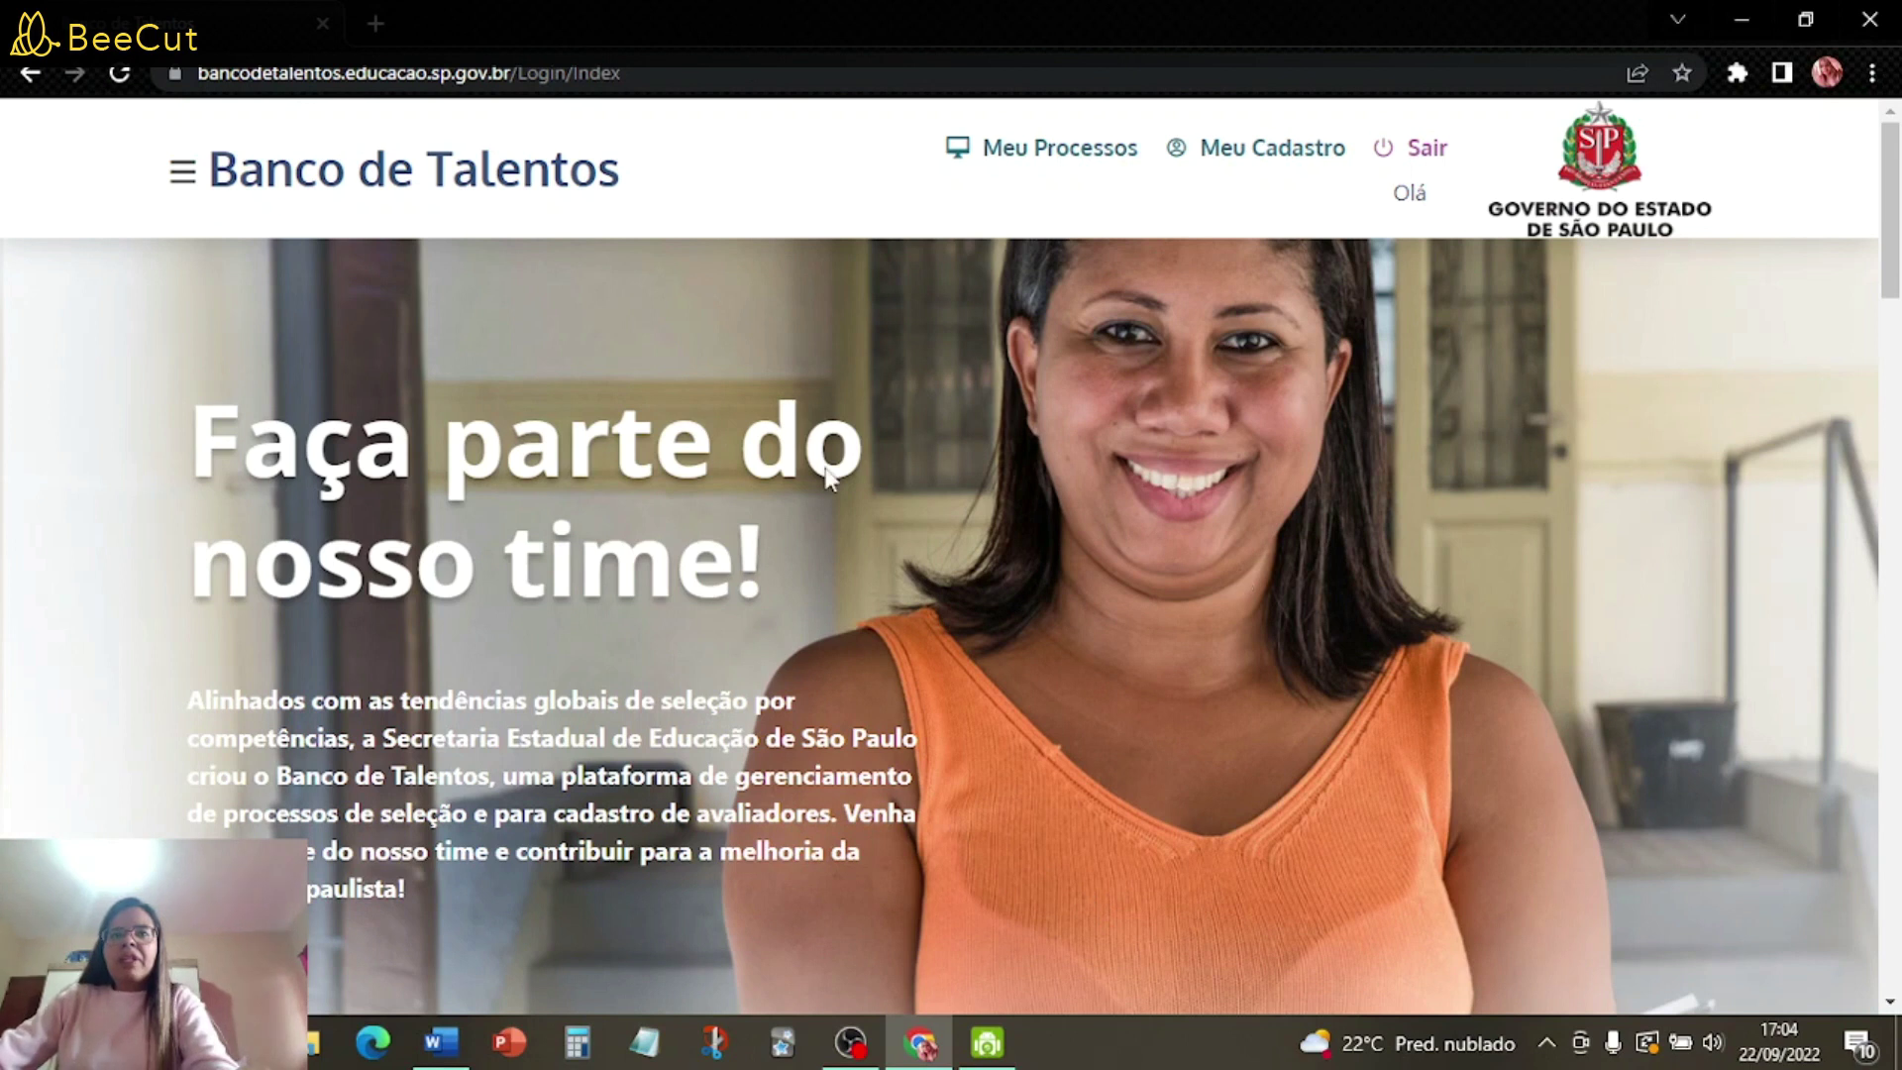
# - Scroll to the ongoing selection processes and open Contratação Docente 2023's details
pyautogui.scroll(-1, 1139, 567)
pyautogui.scroll(-6, 1140, 565)
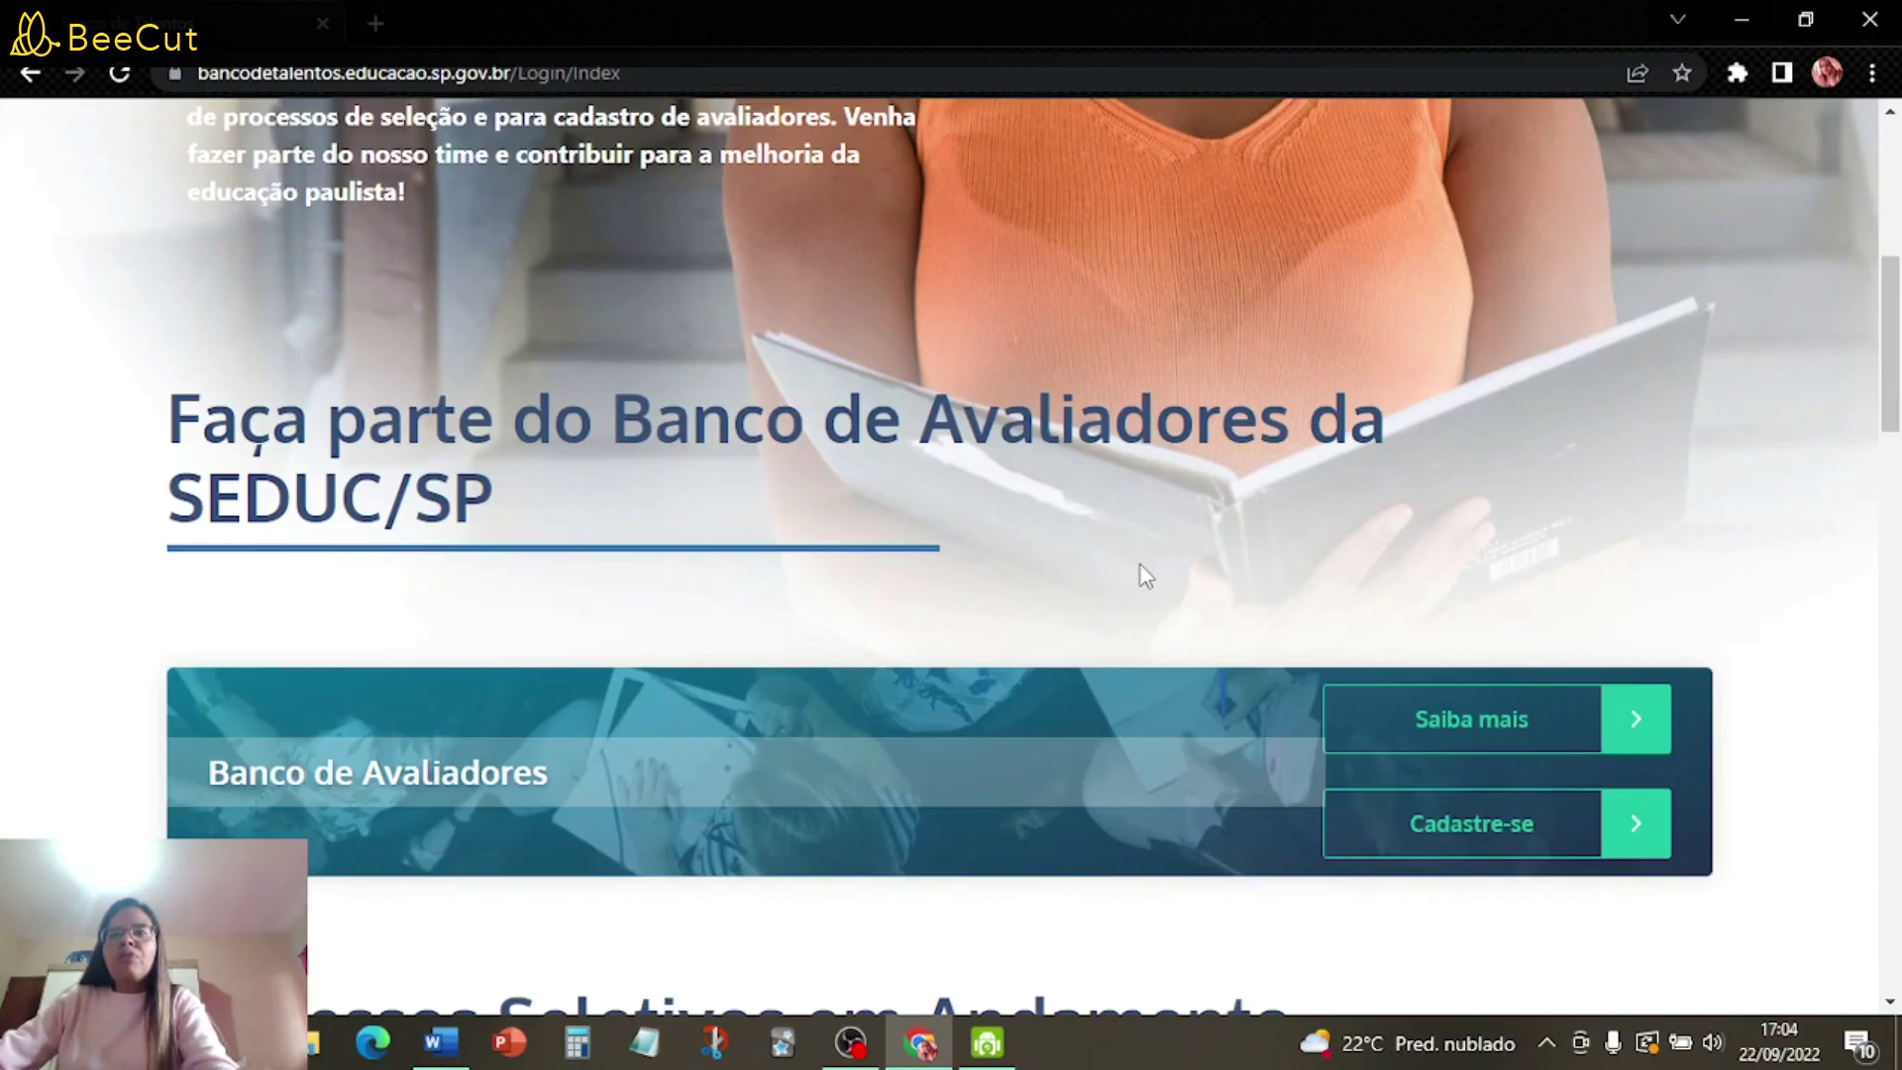
pyautogui.scroll(-8, 1139, 563)
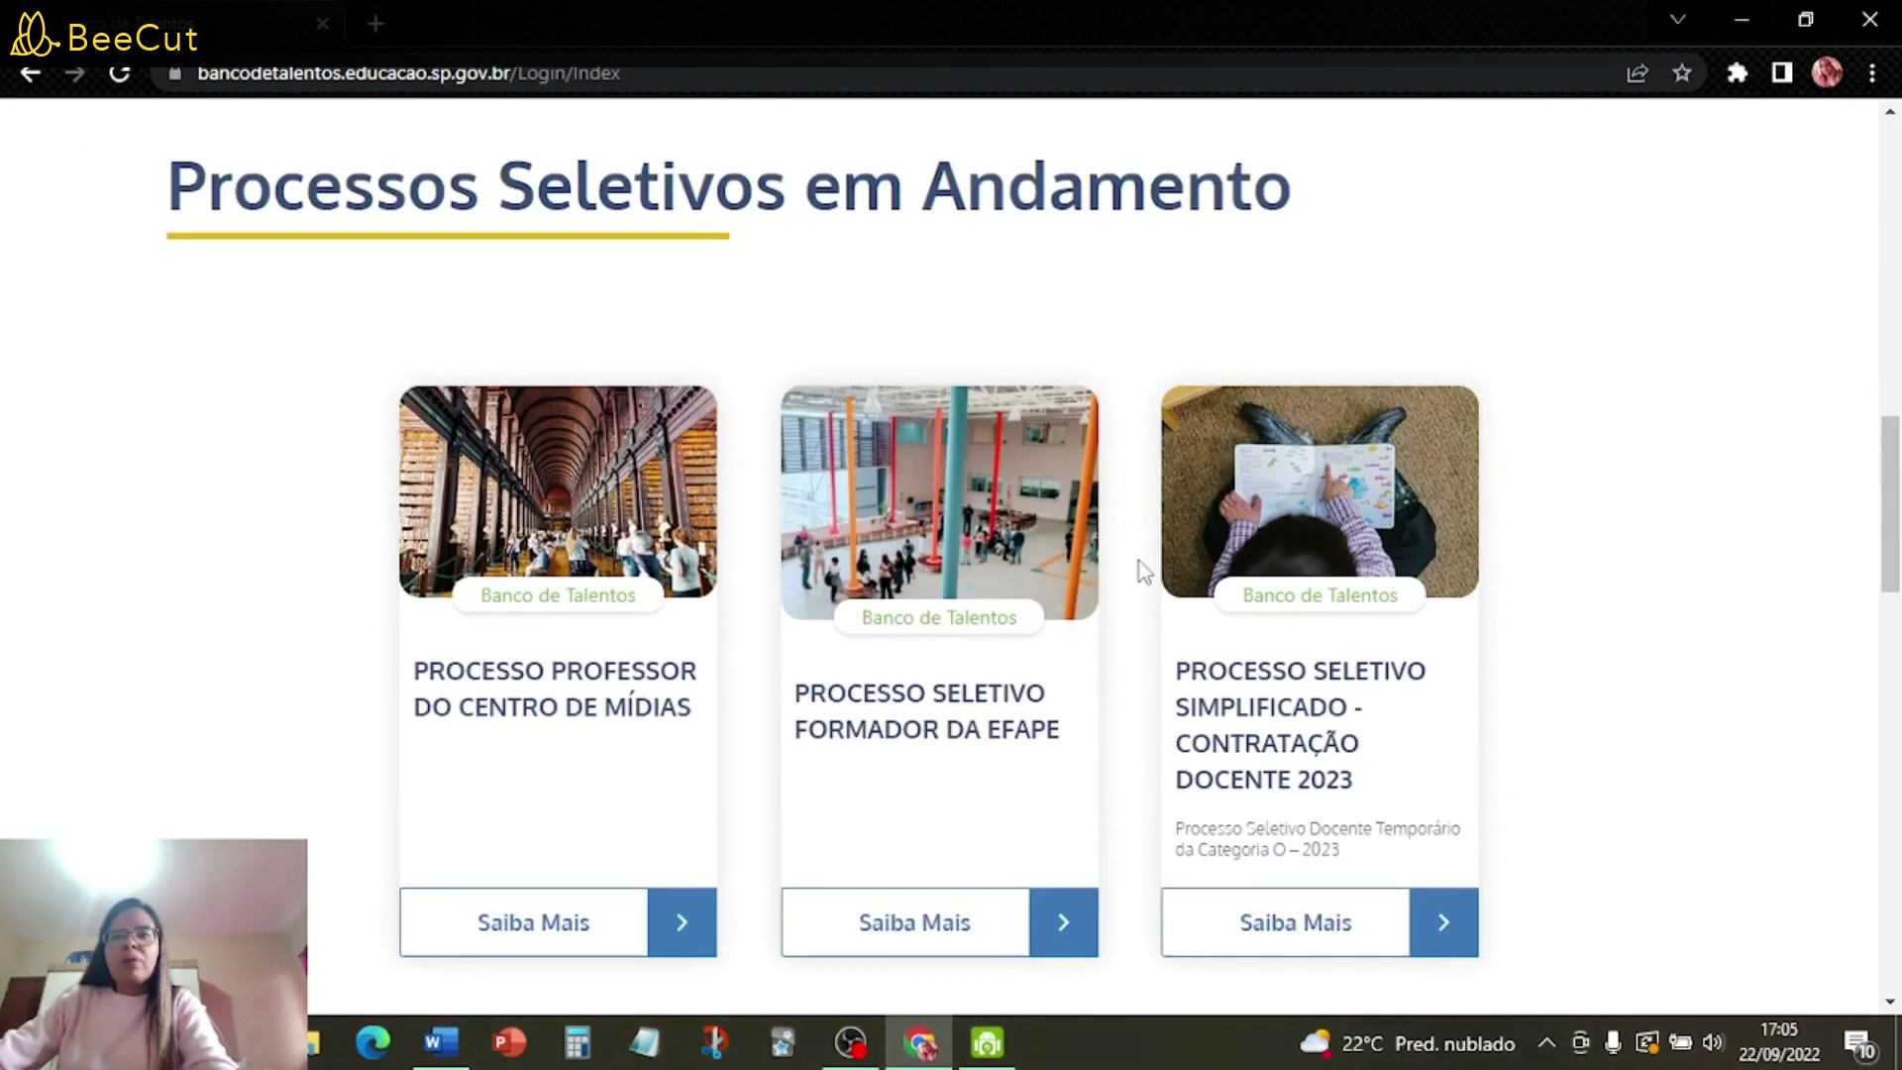
pyautogui.scroll(-1, 1328, 672)
pyautogui.scroll(-1, 1328, 672)
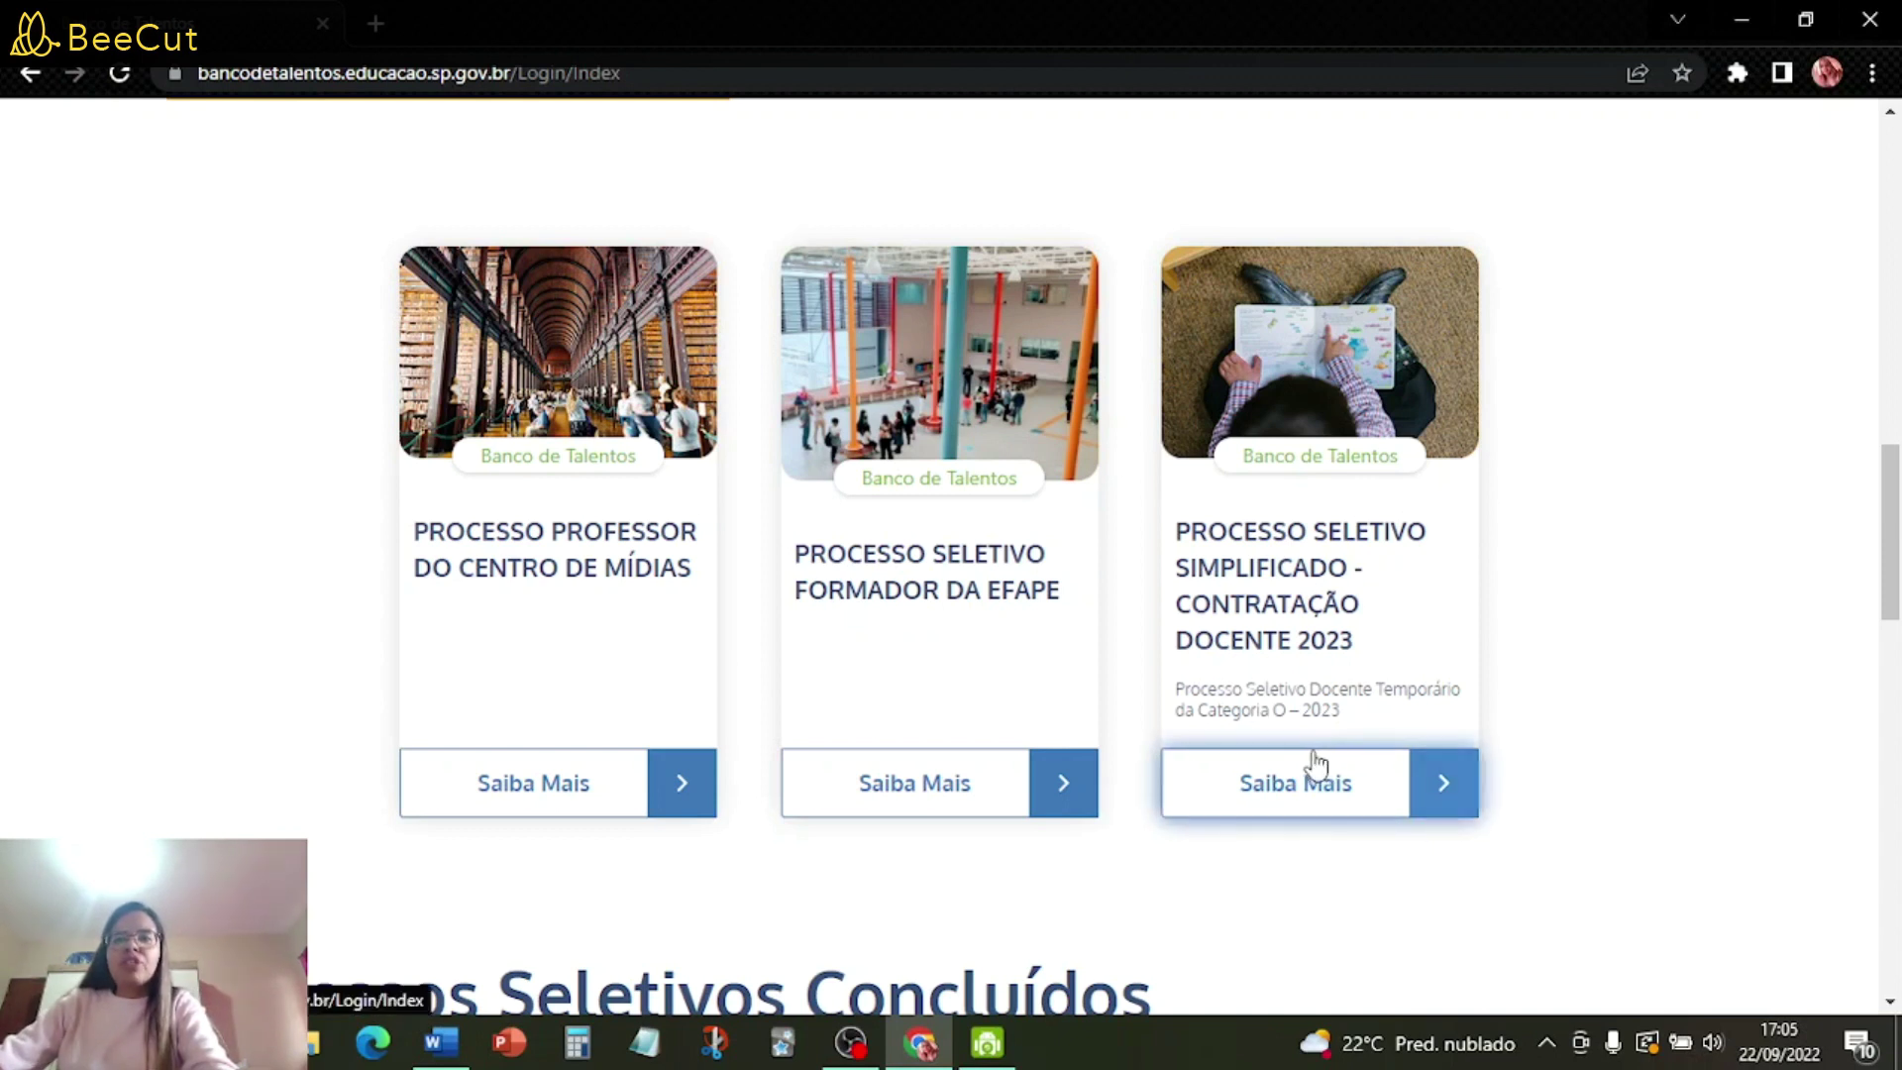
pyautogui.click(1315, 804)
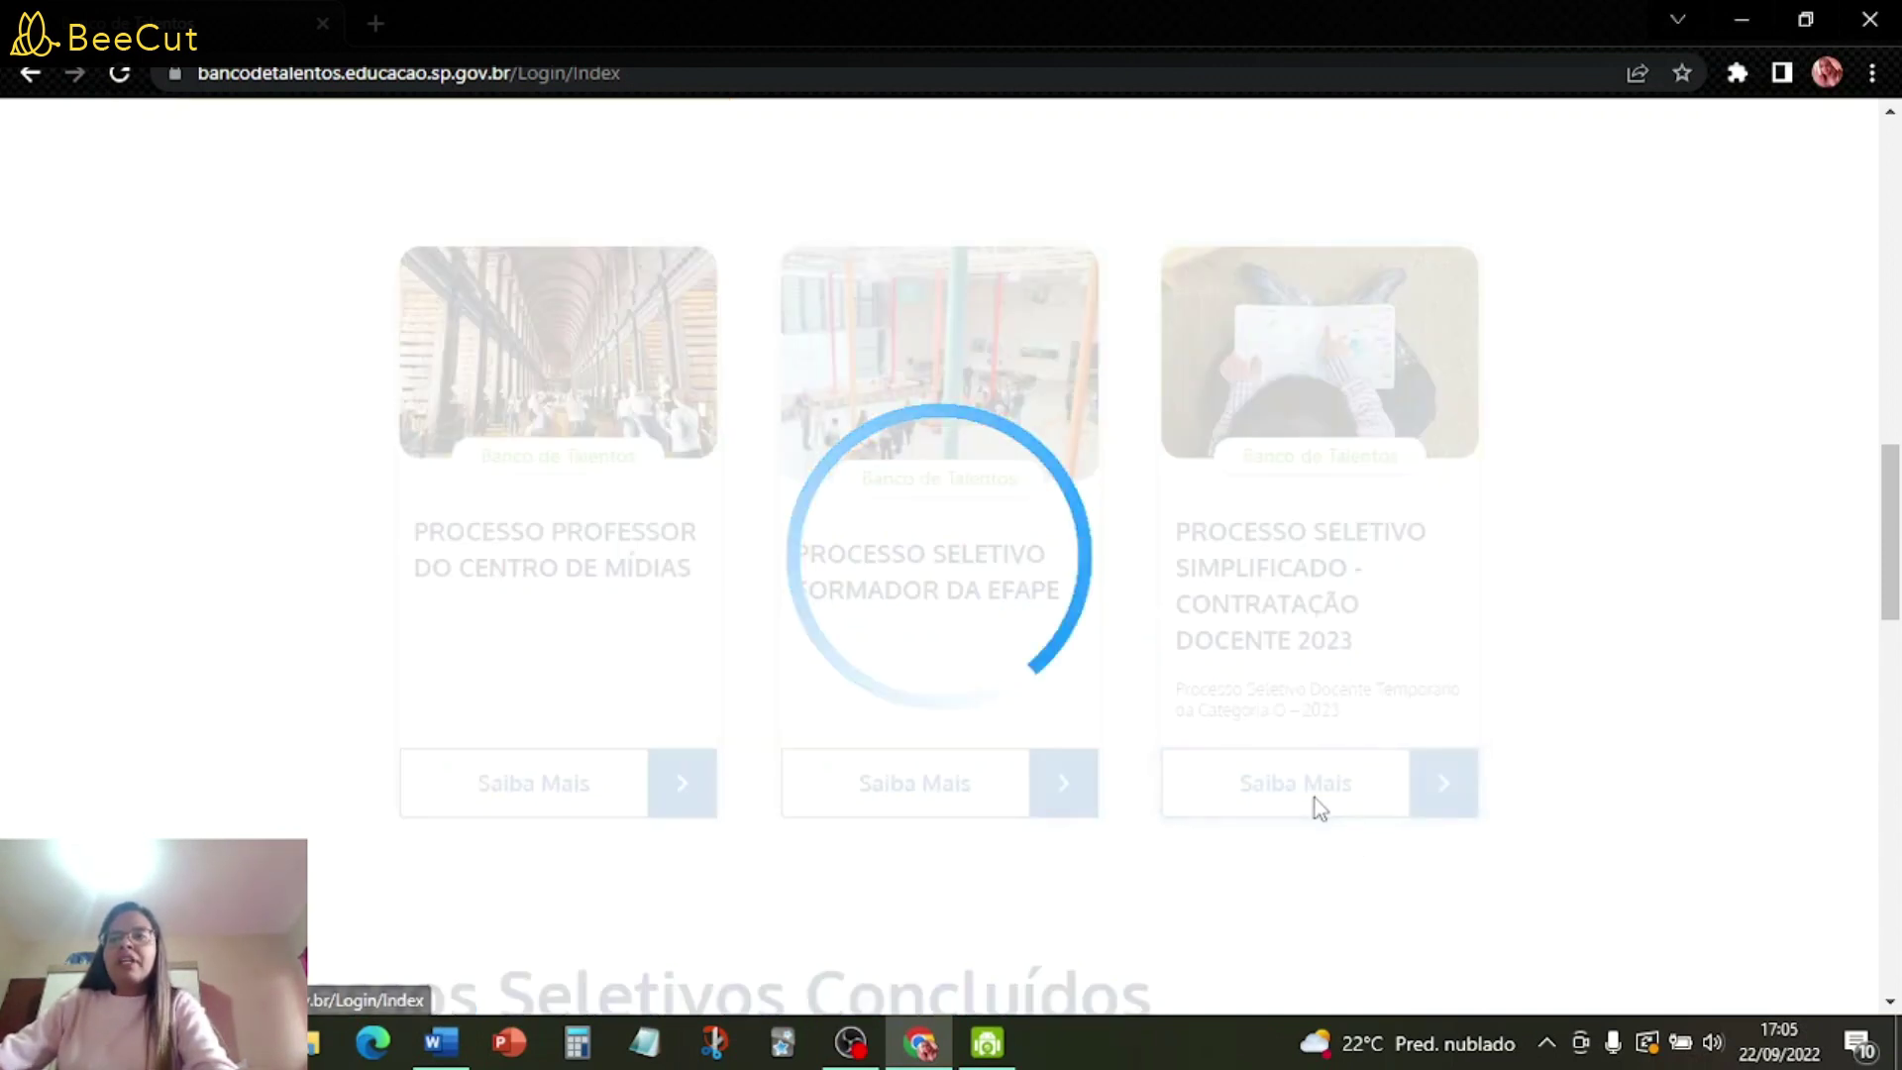
# - Review the Contratação Docente 2023 details: EDITAL links, 22/09/2022–06/10/2022 enrollment period and requirements
pyautogui.scroll(-4, 1063, 570)
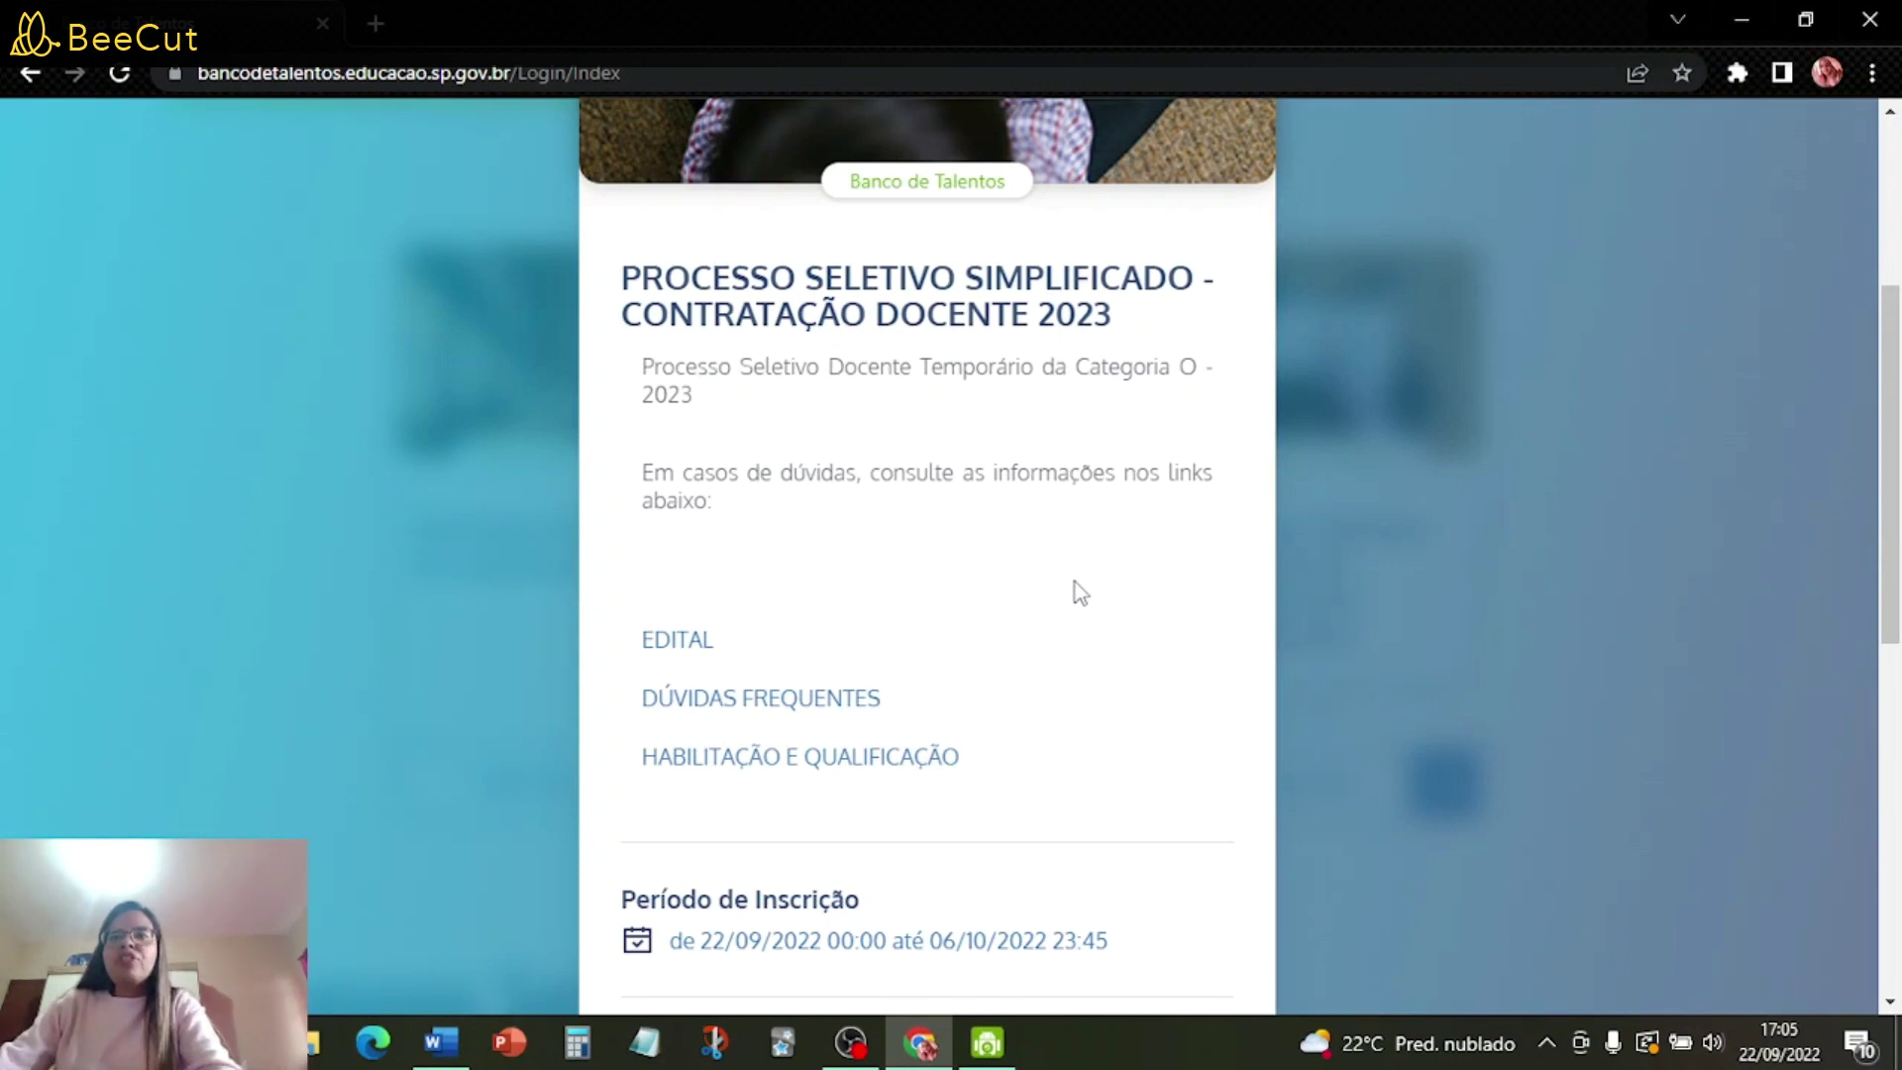
pyautogui.scroll(-1, 1075, 584)
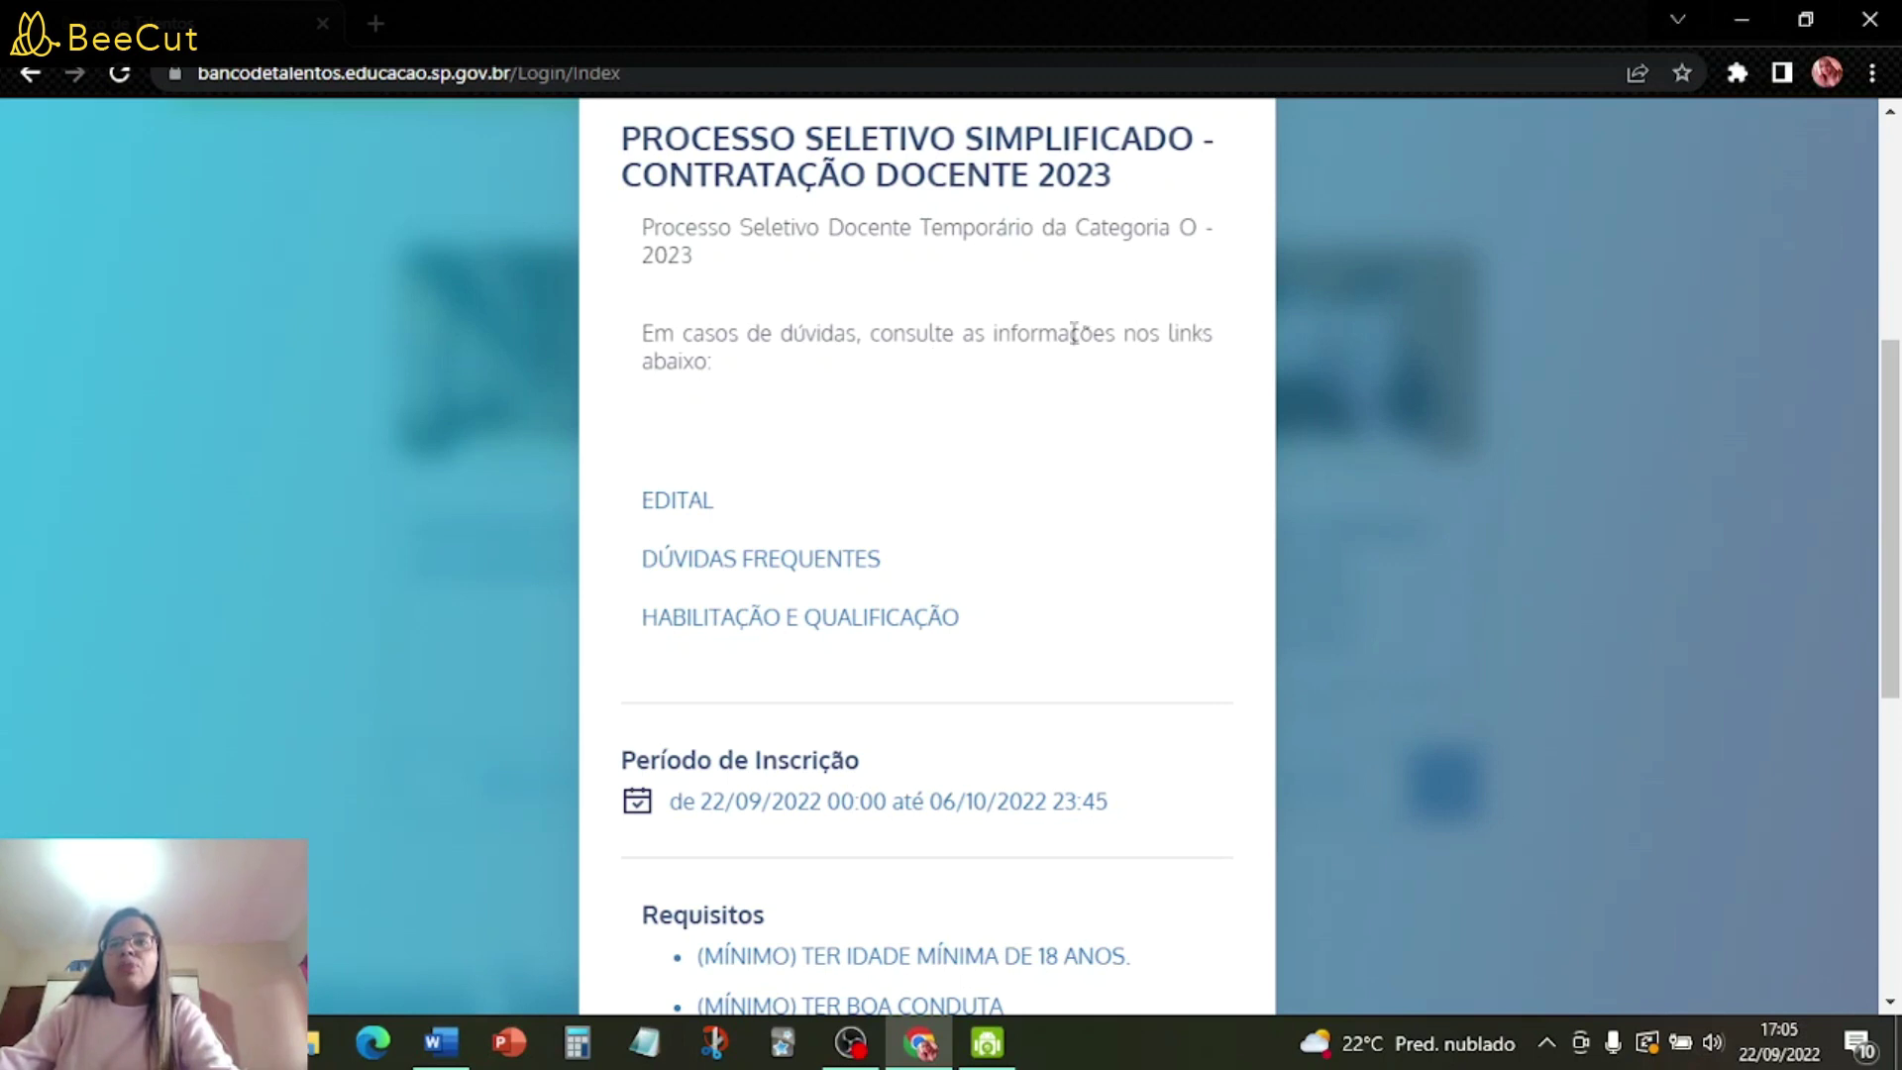
# - Open the EDITAL DE ABERTURA DE INSCRIÇÕES PDF and read down to Anexo I and Anexo II
pyautogui.click(681, 503)
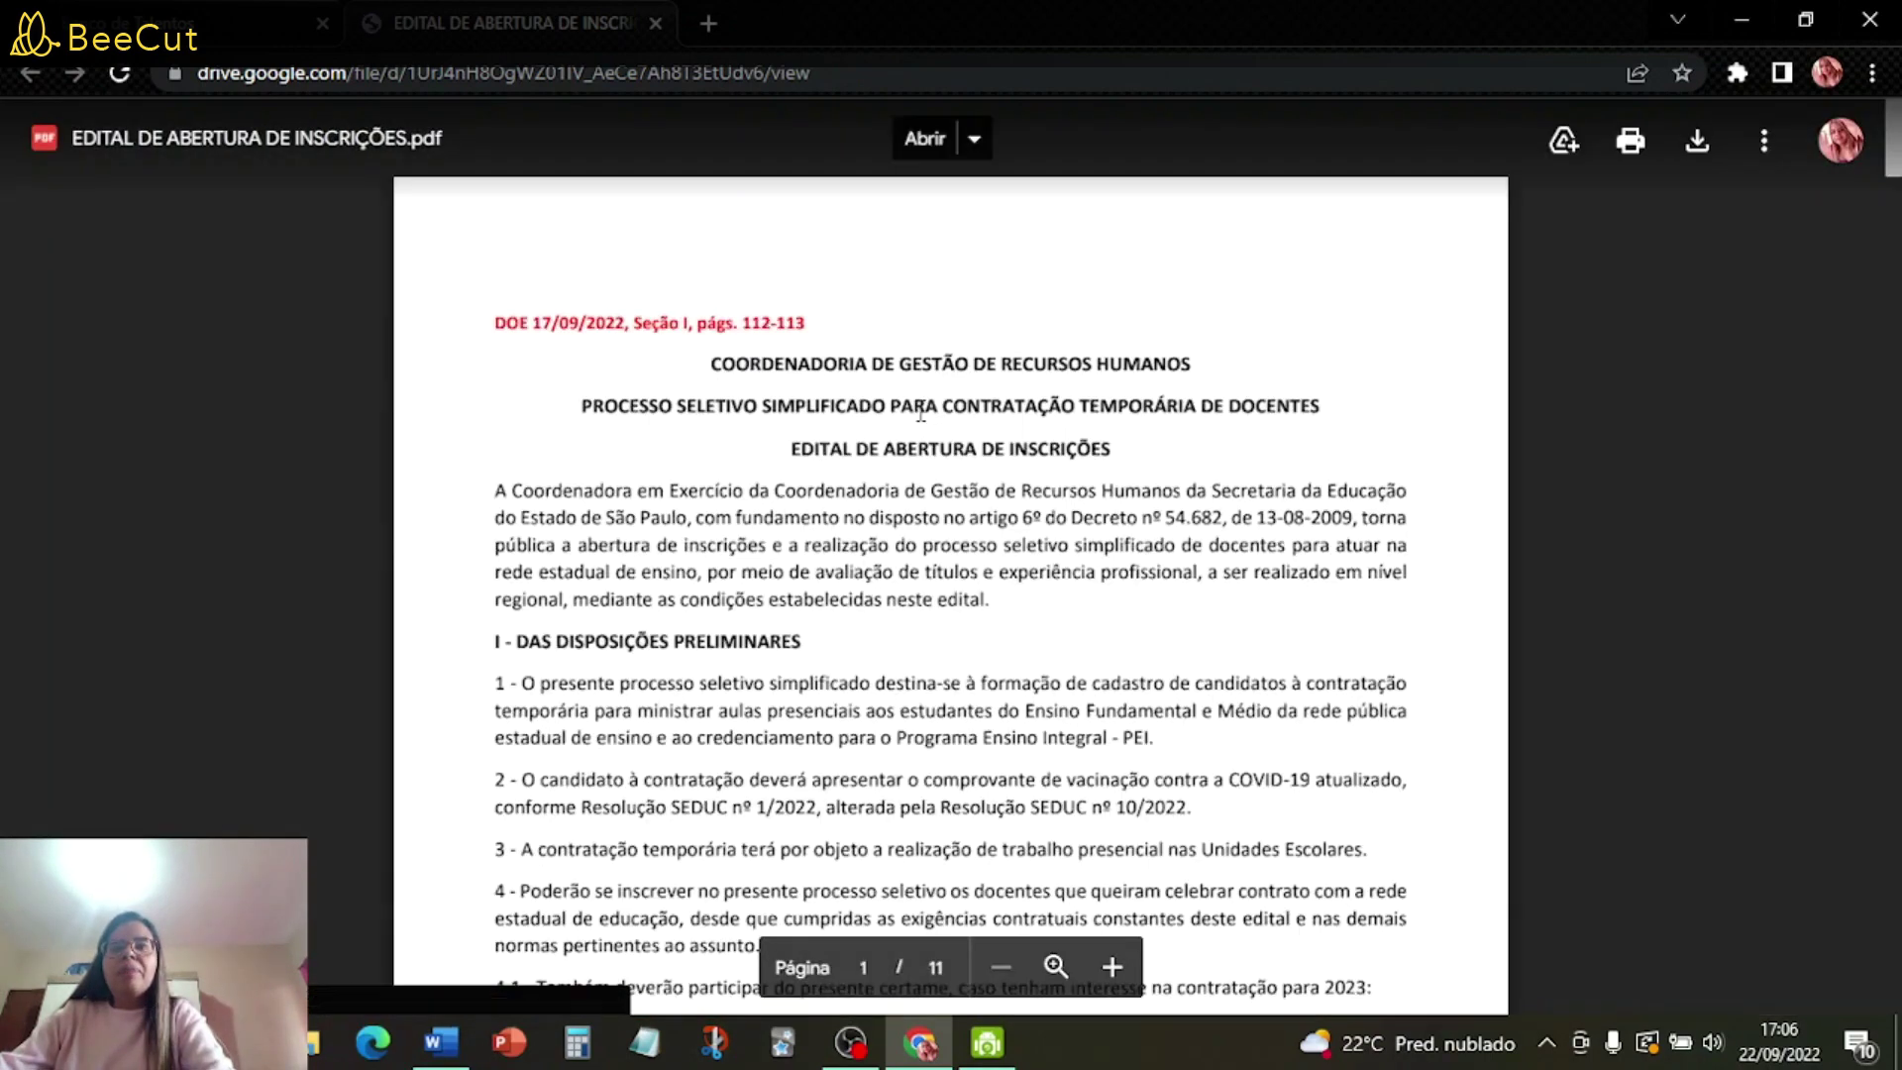
pyautogui.scroll(-5, 921, 426)
pyautogui.scroll(-20, 923, 432)
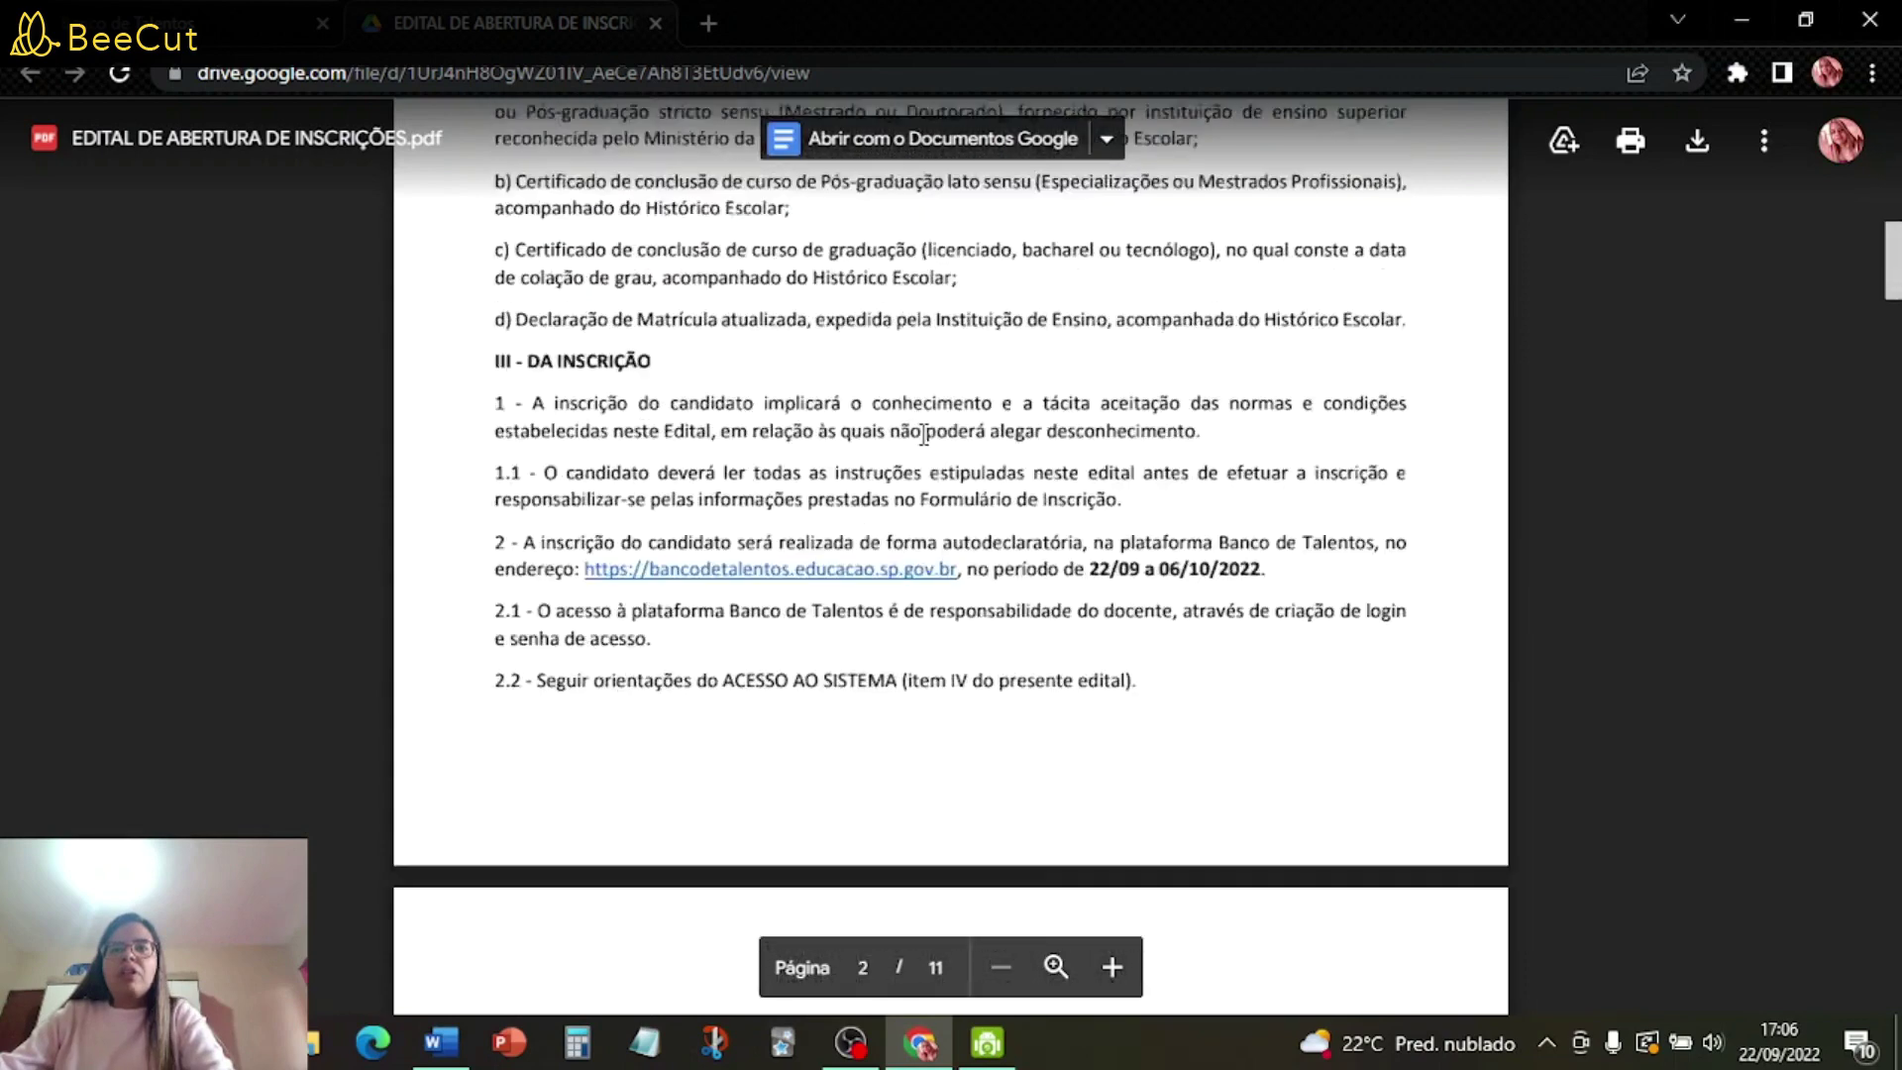
pyautogui.scroll(-20, 928, 440)
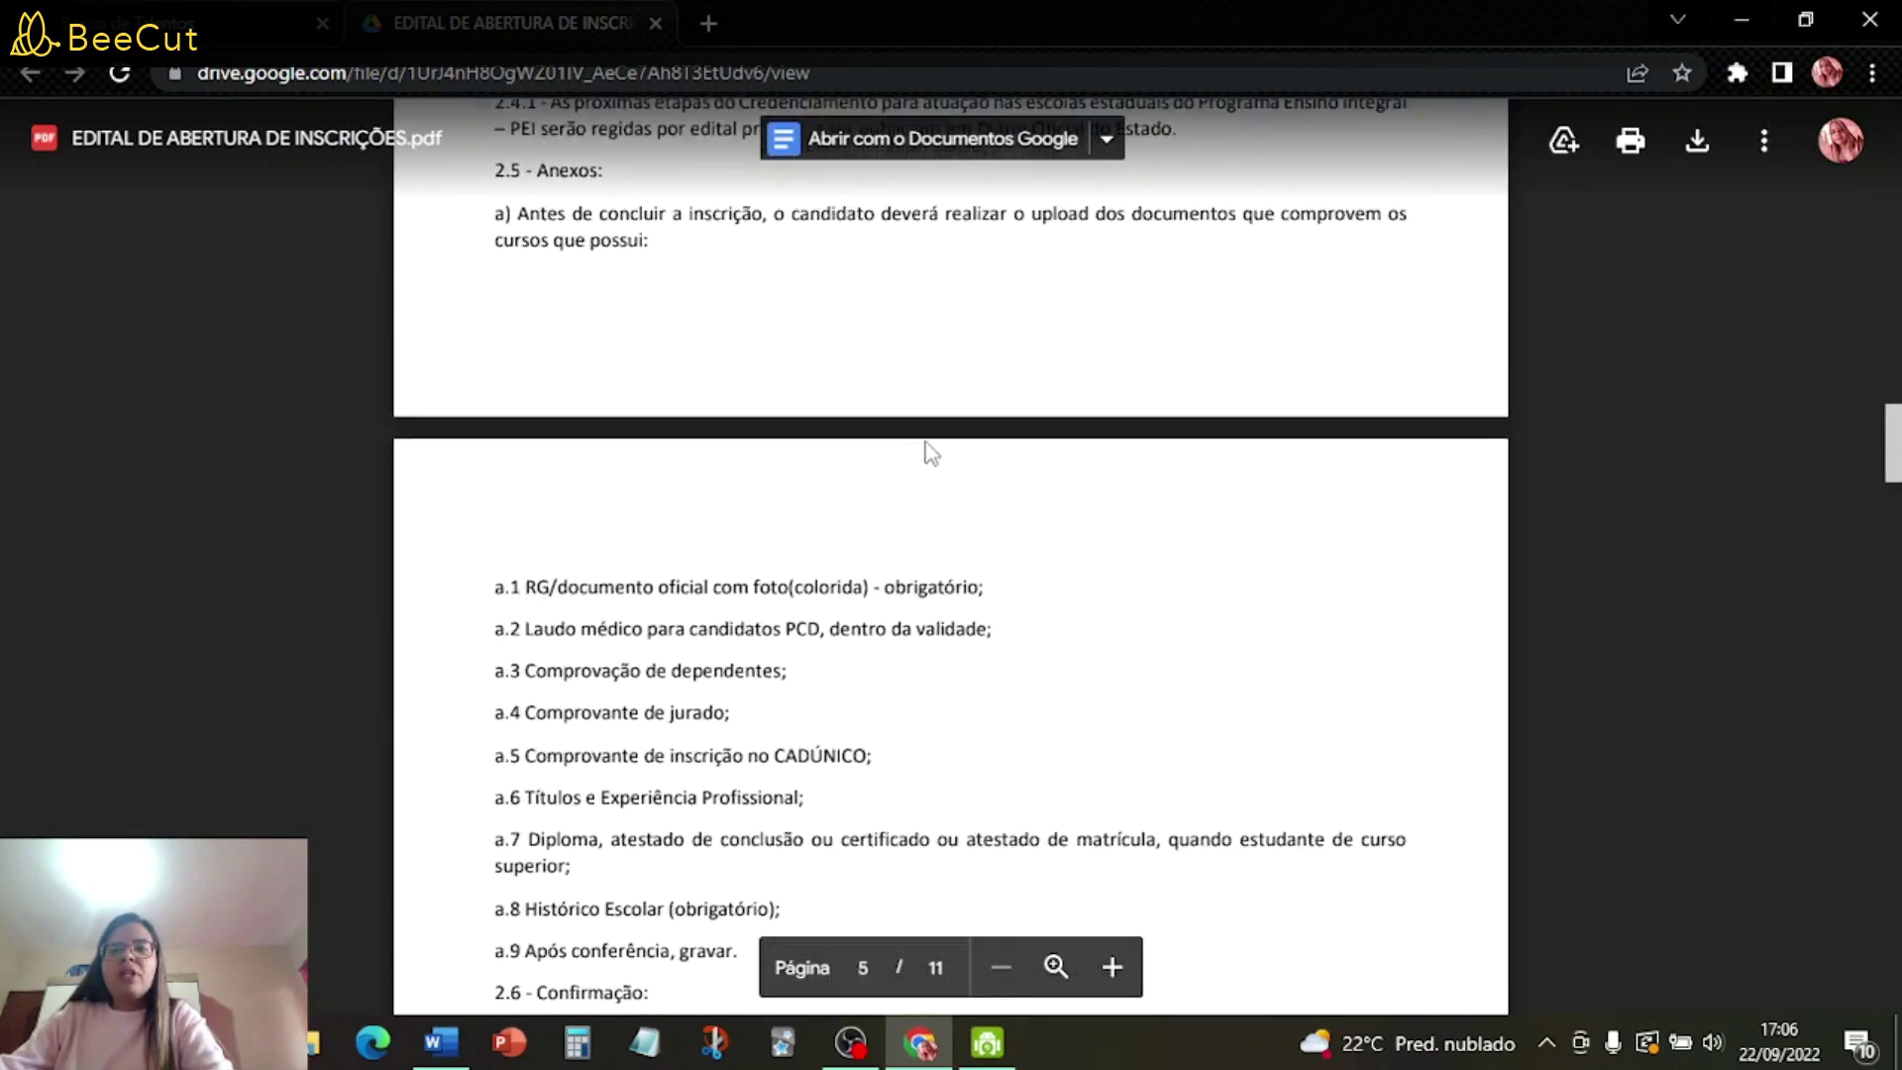
pyautogui.scroll(-20, 928, 442)
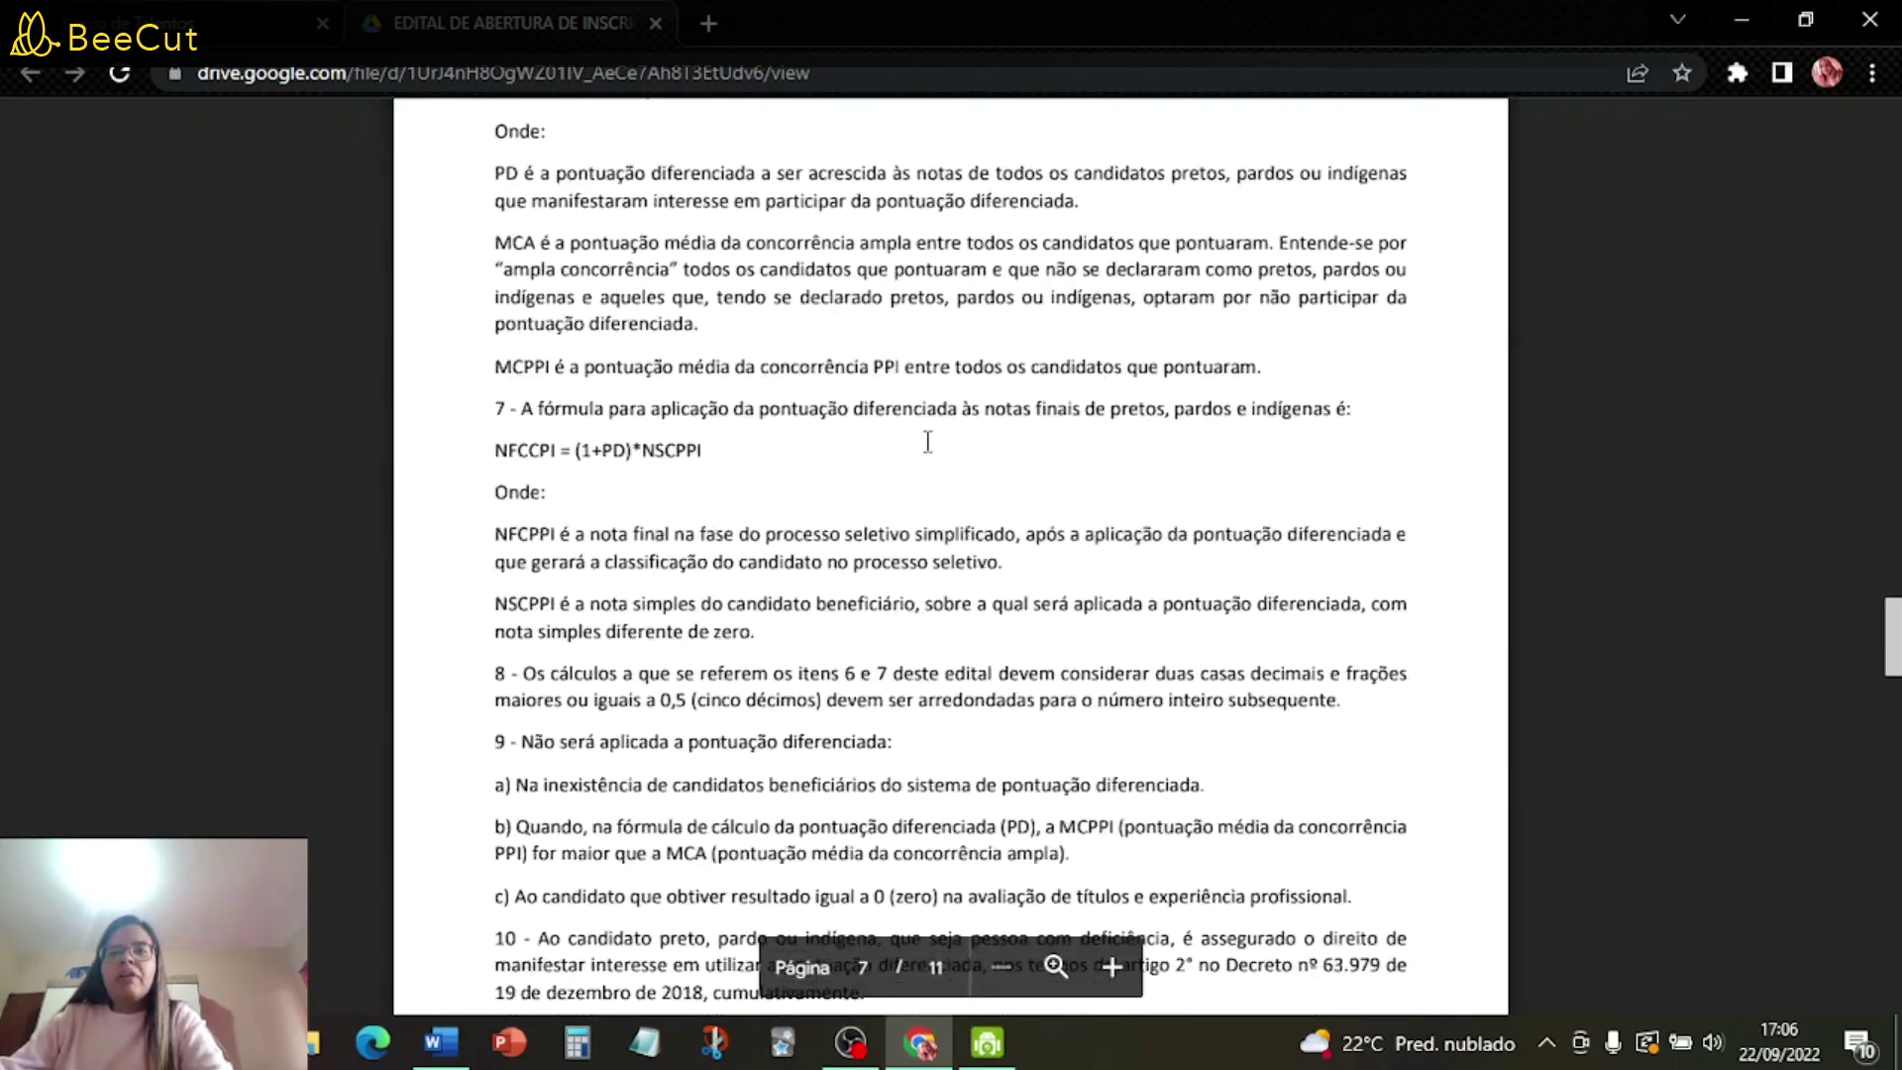
pyautogui.scroll(-20, 1015, 597)
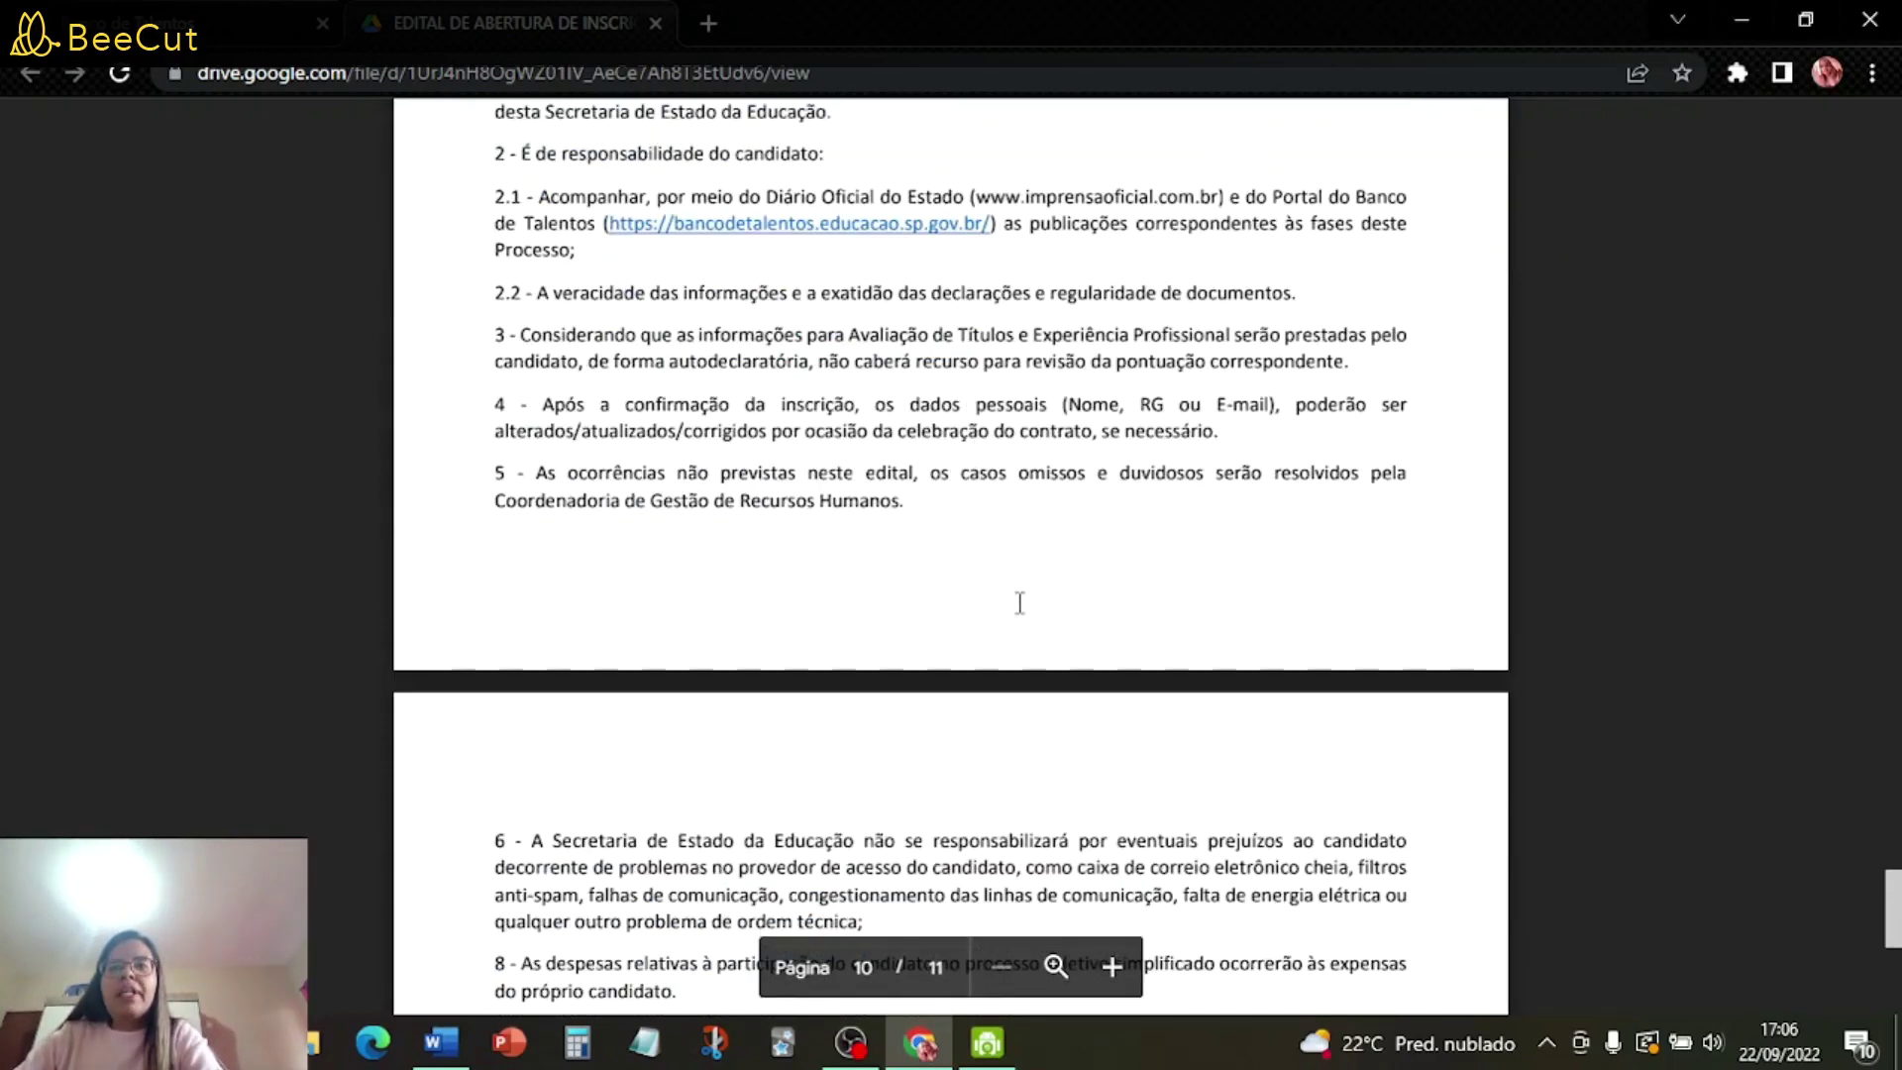
pyautogui.scroll(-4, 1019, 602)
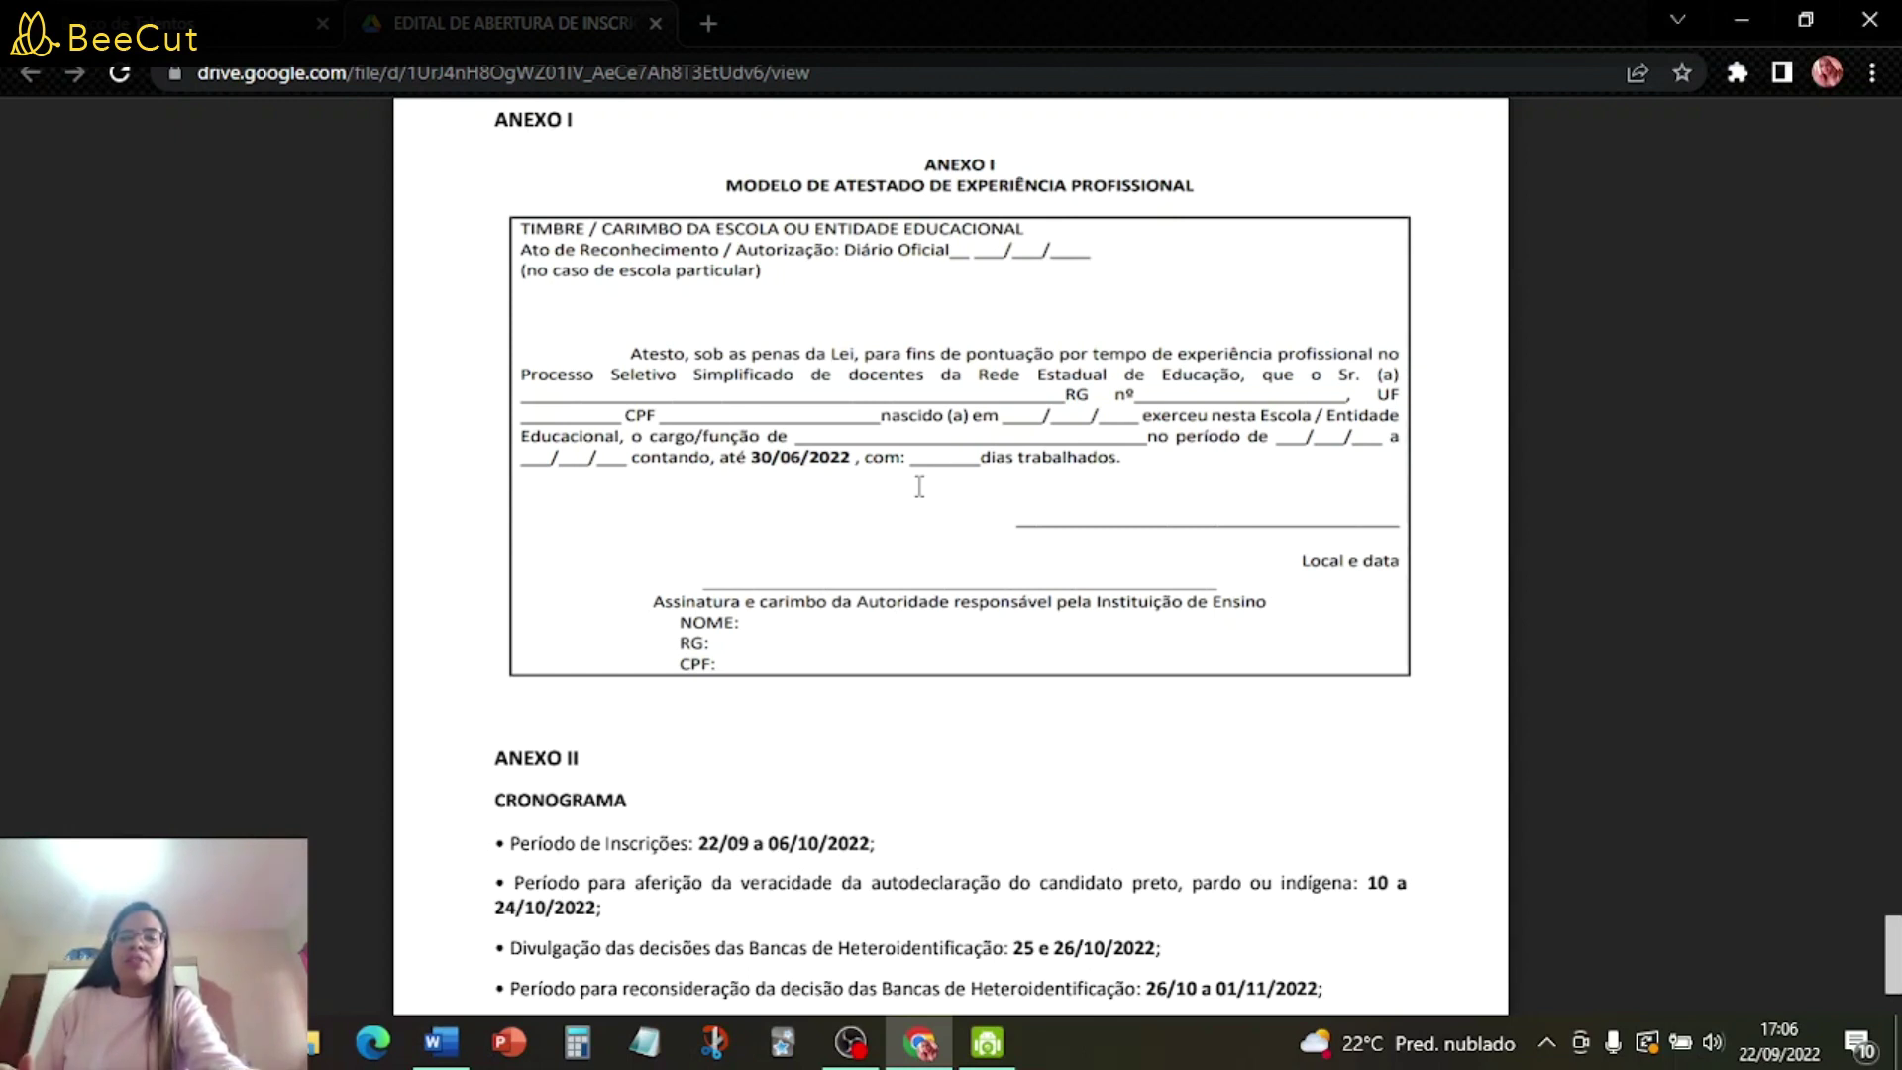
# - Review the modelo atestado Word document, then return to the Banco de Talentos process page
pyautogui.hotkey('alt', 'Tab')
pyautogui.hotkey('alt', 'Tab')
pyautogui.hotkey('alt', 'Tab')
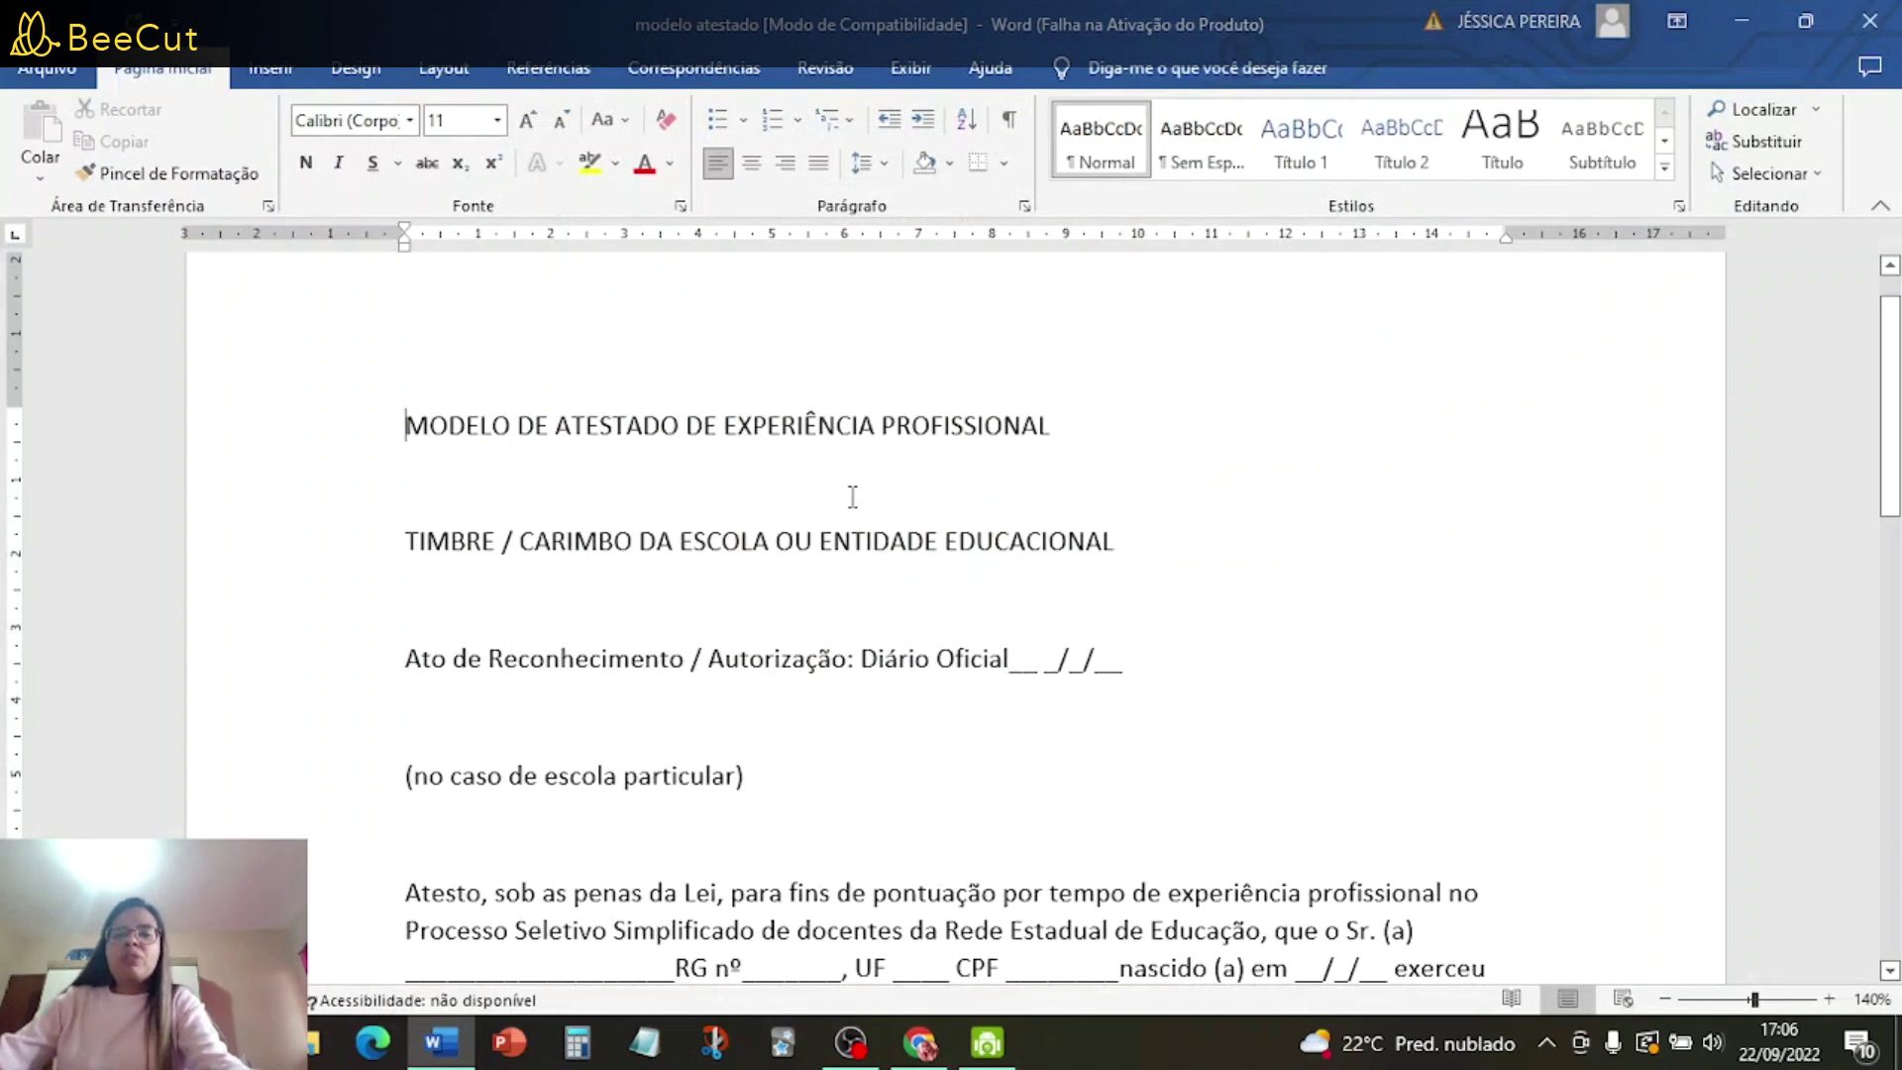
pyautogui.scroll(-10, 852, 496)
pyautogui.scroll(-4, 864, 579)
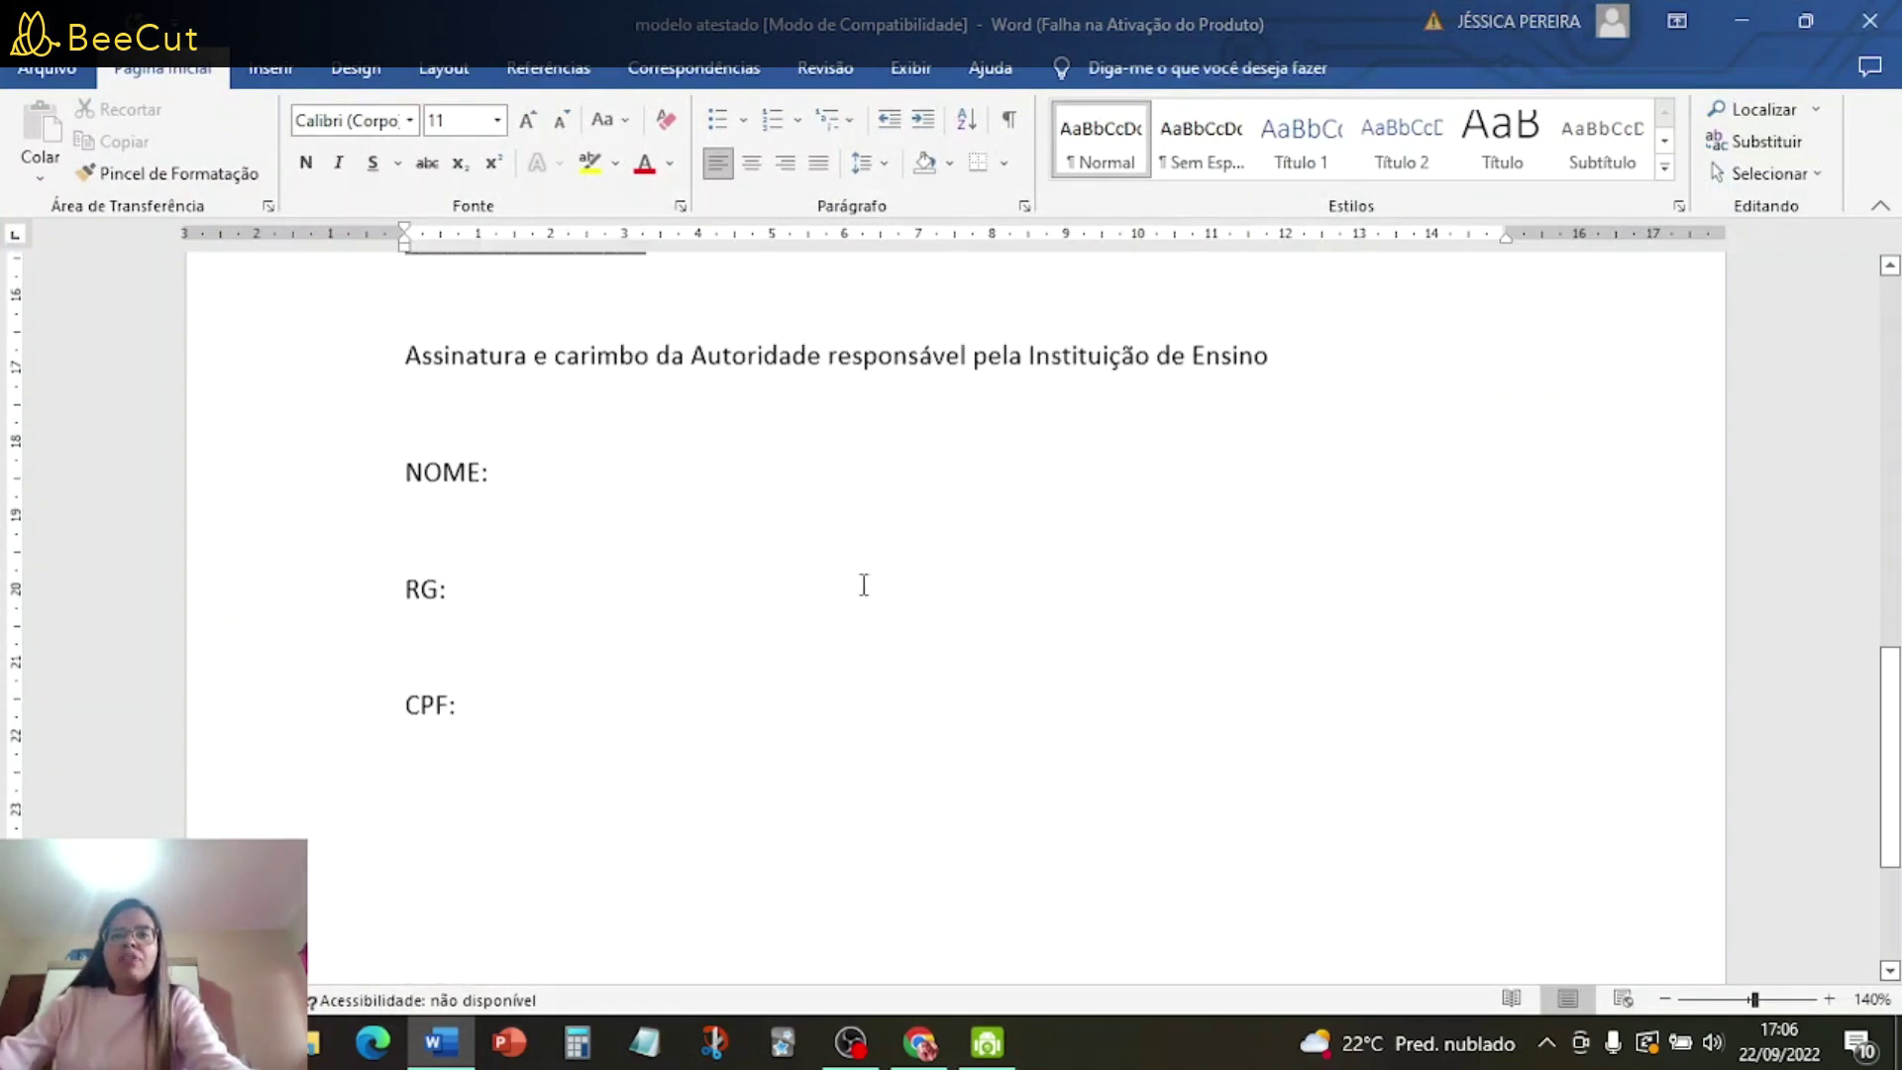
pyautogui.scroll(15, 878, 609)
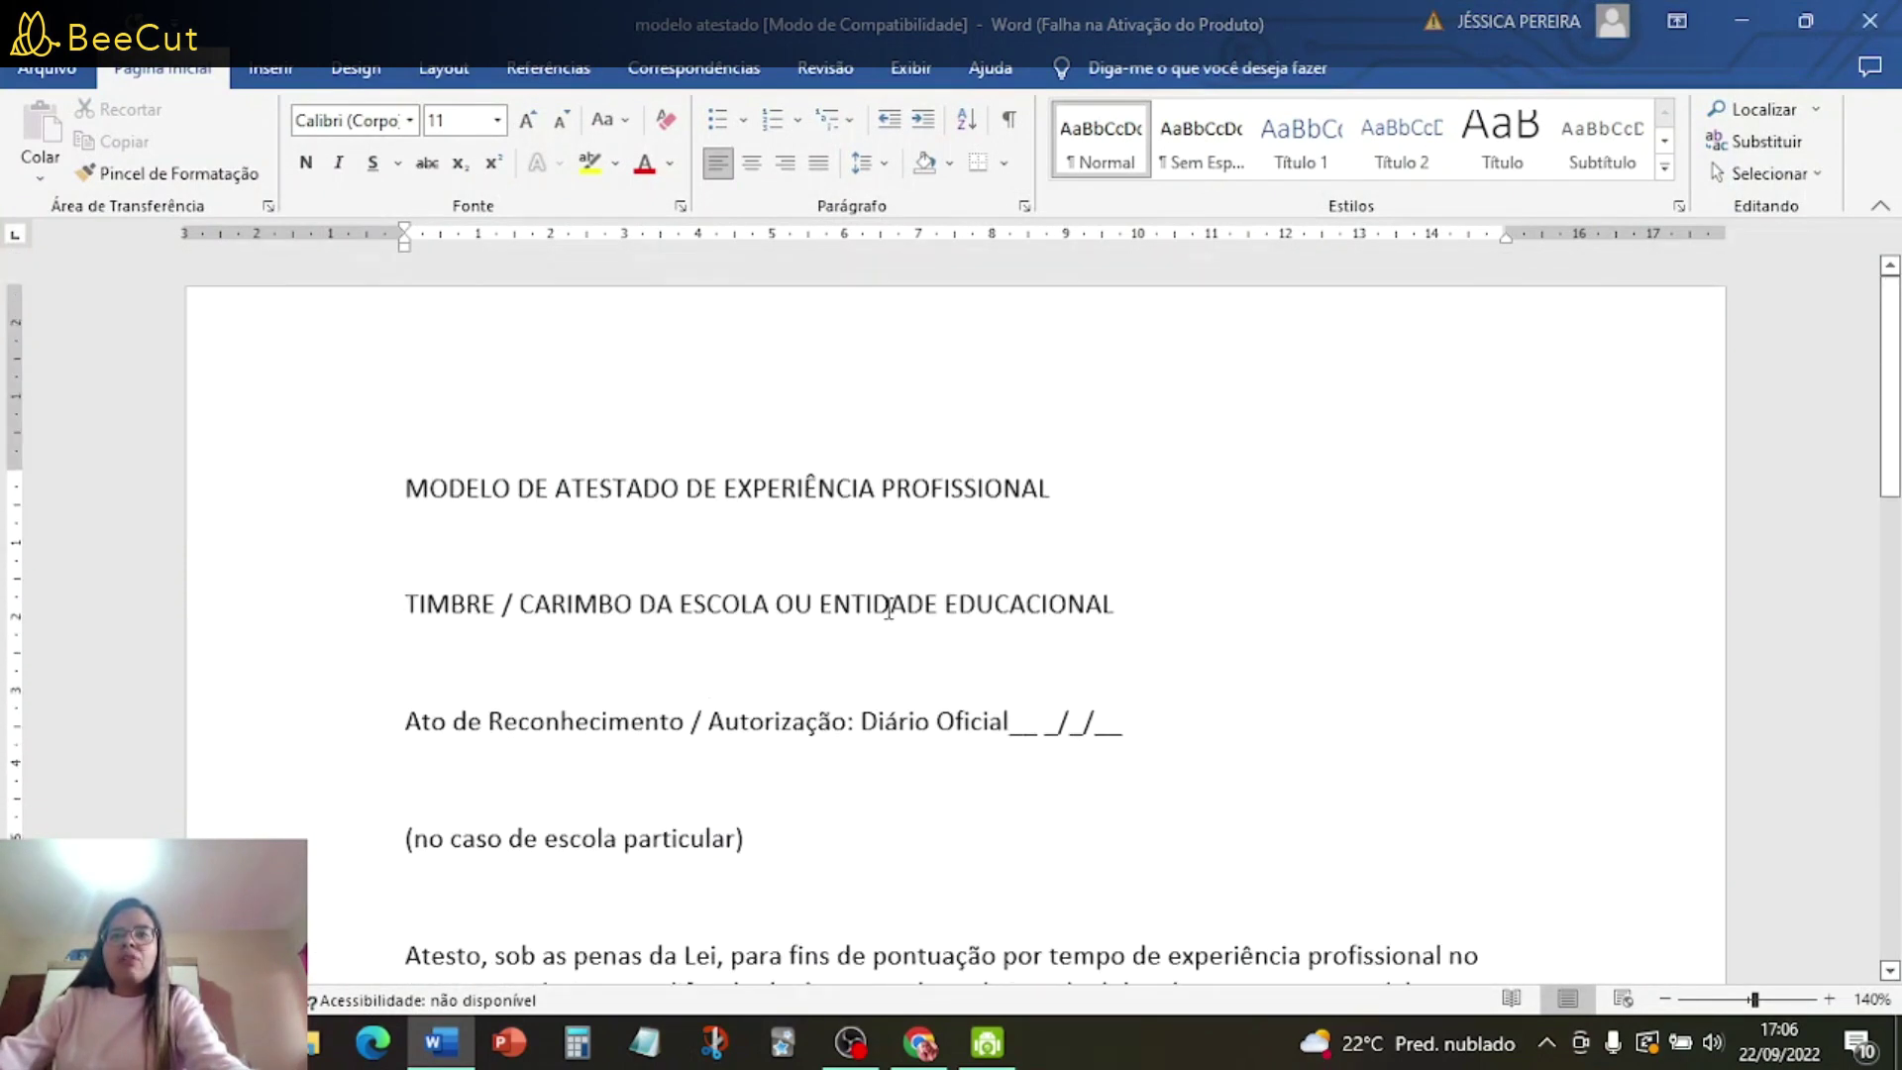
pyautogui.hotkey('alt', 'Tab')
pyautogui.click(169, 23)
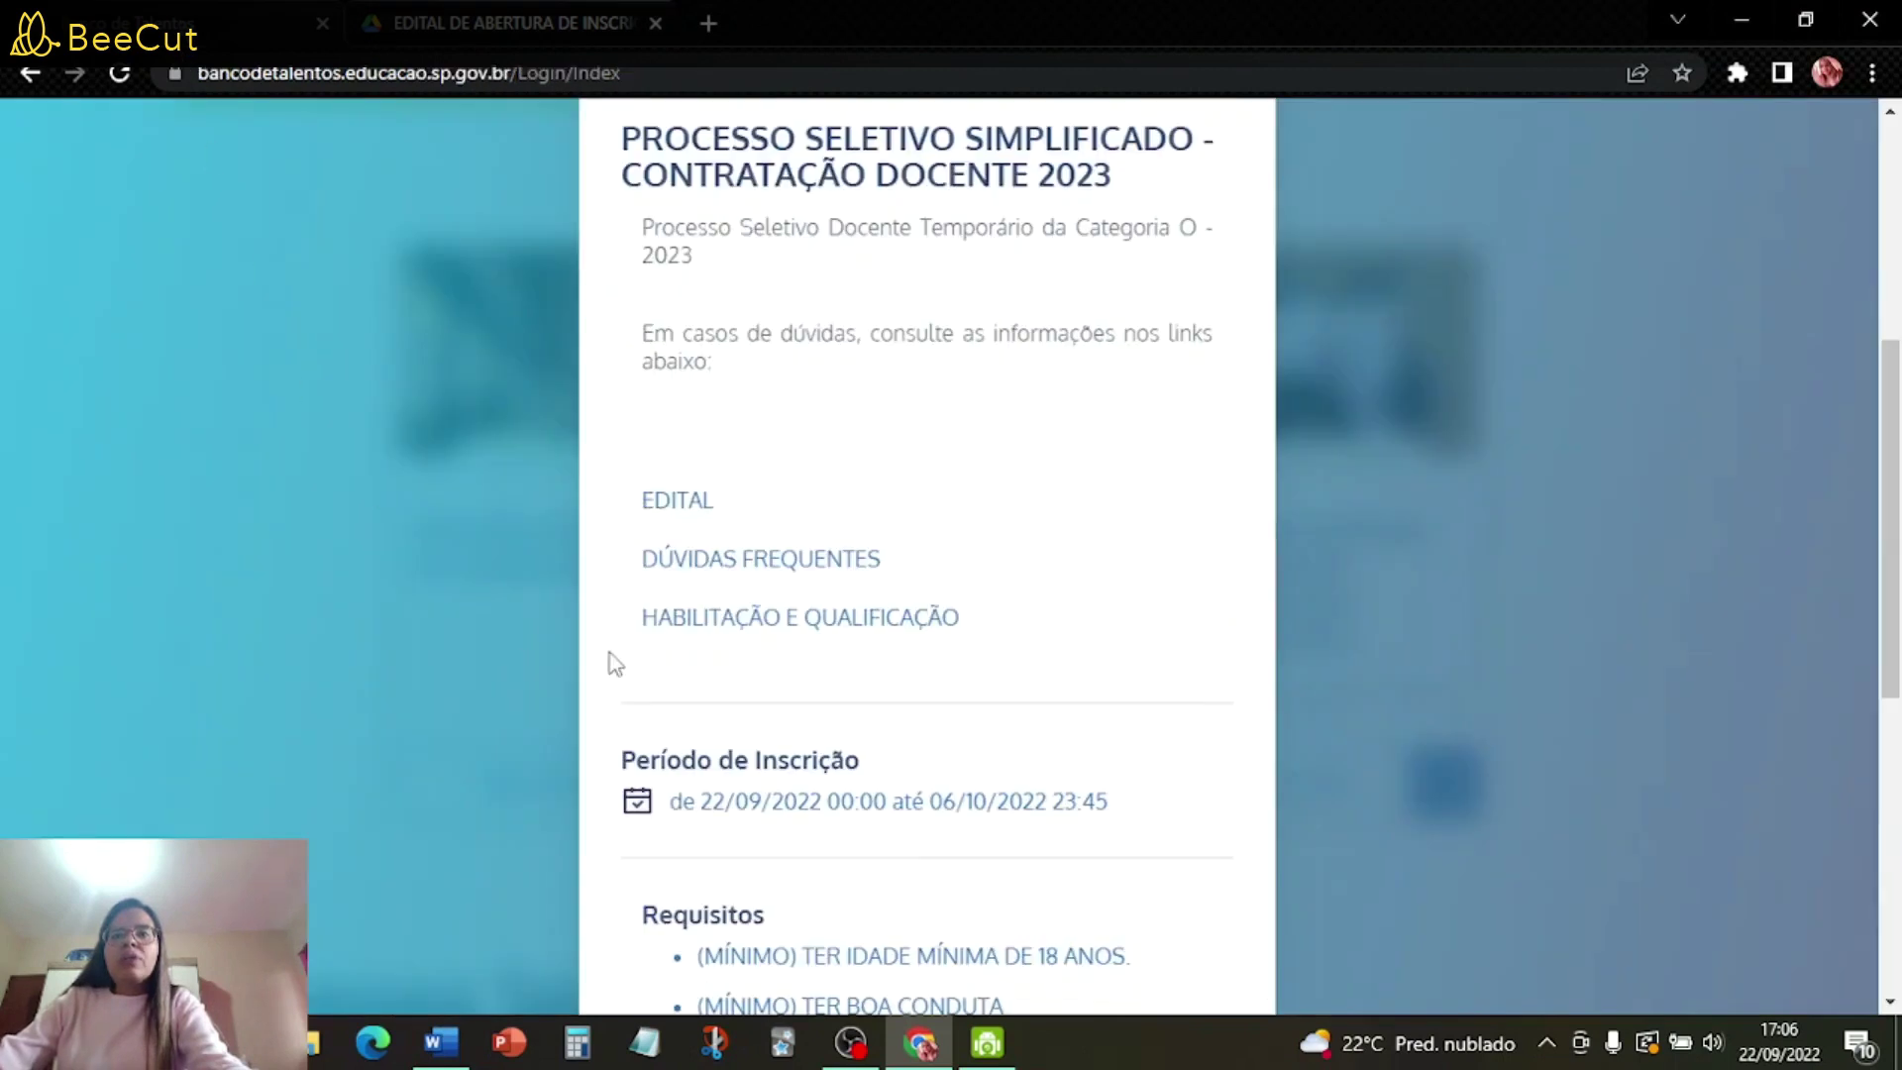
# - Open the DÚVIDAS FREQUENTES_PROCESSO SELETIVO 2023 PDF and read its opening eligibility questions
pyautogui.click(810, 560)
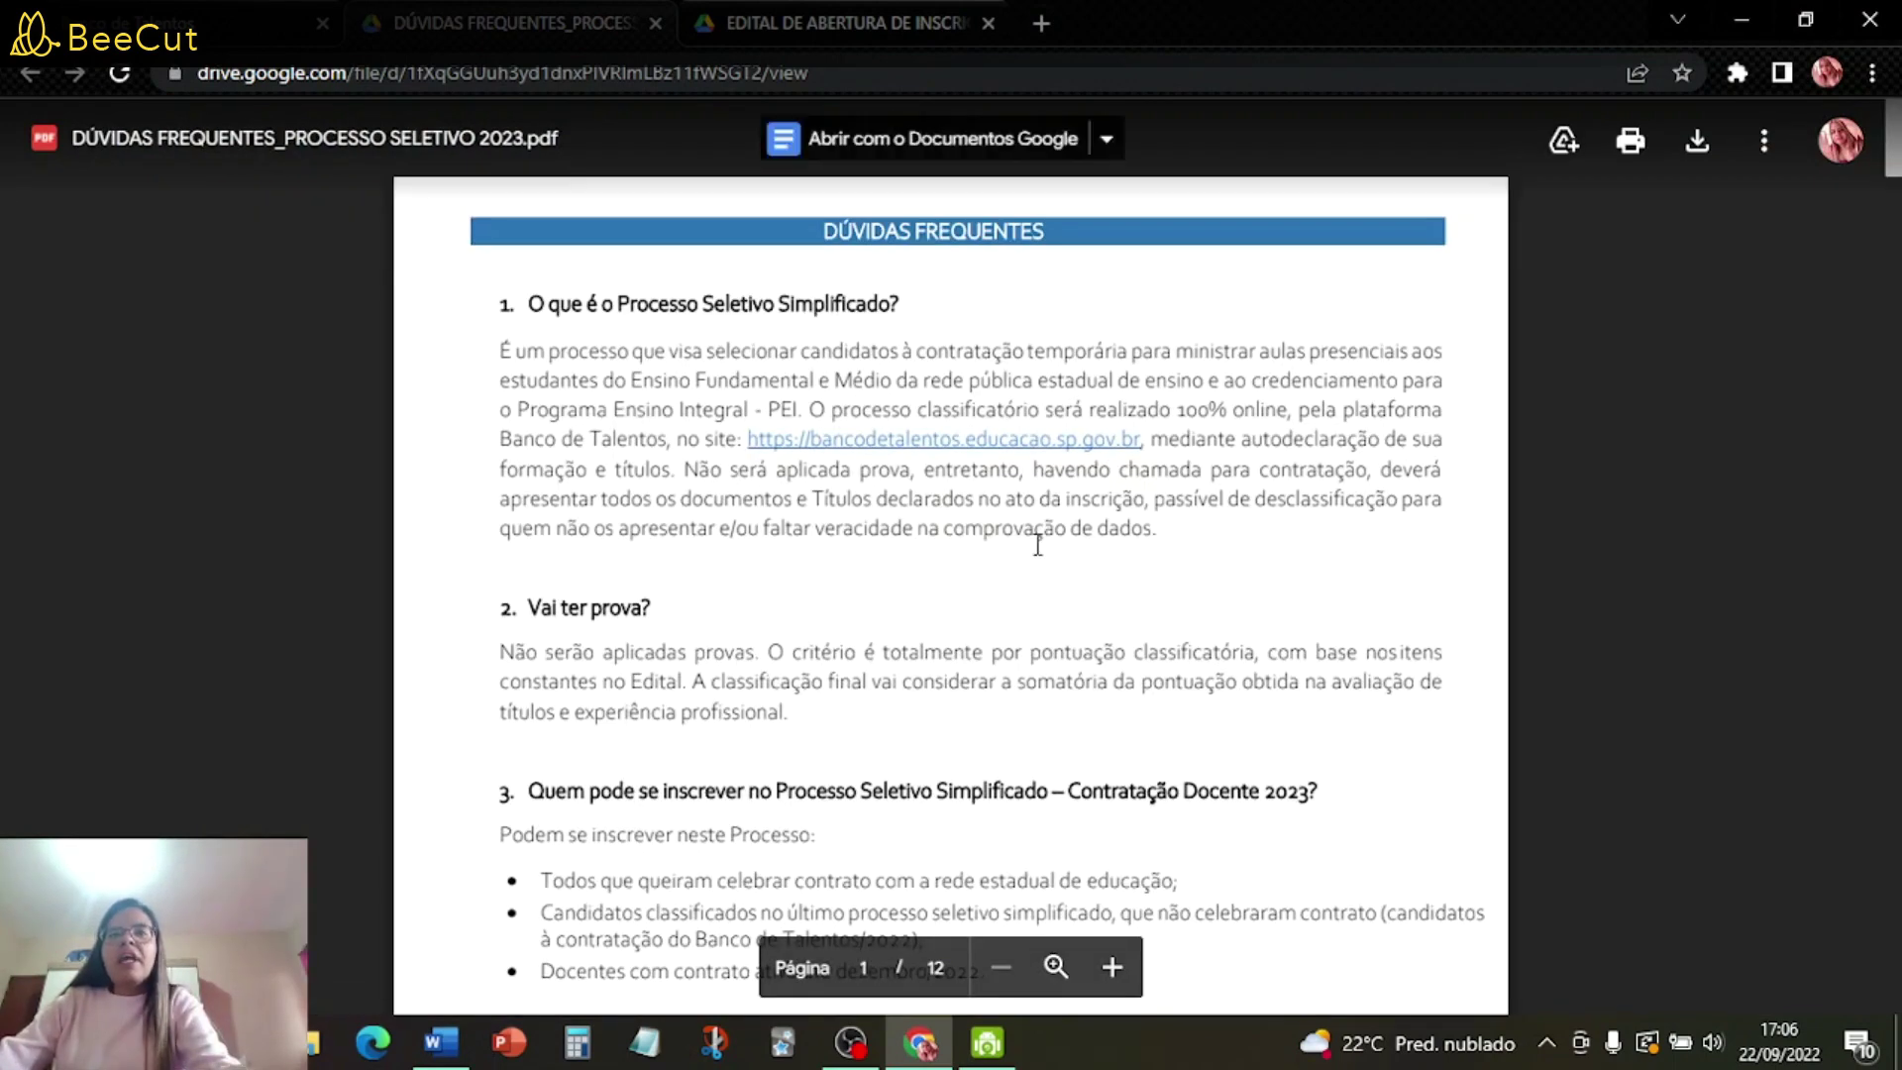
pyautogui.scroll(-1, 1037, 545)
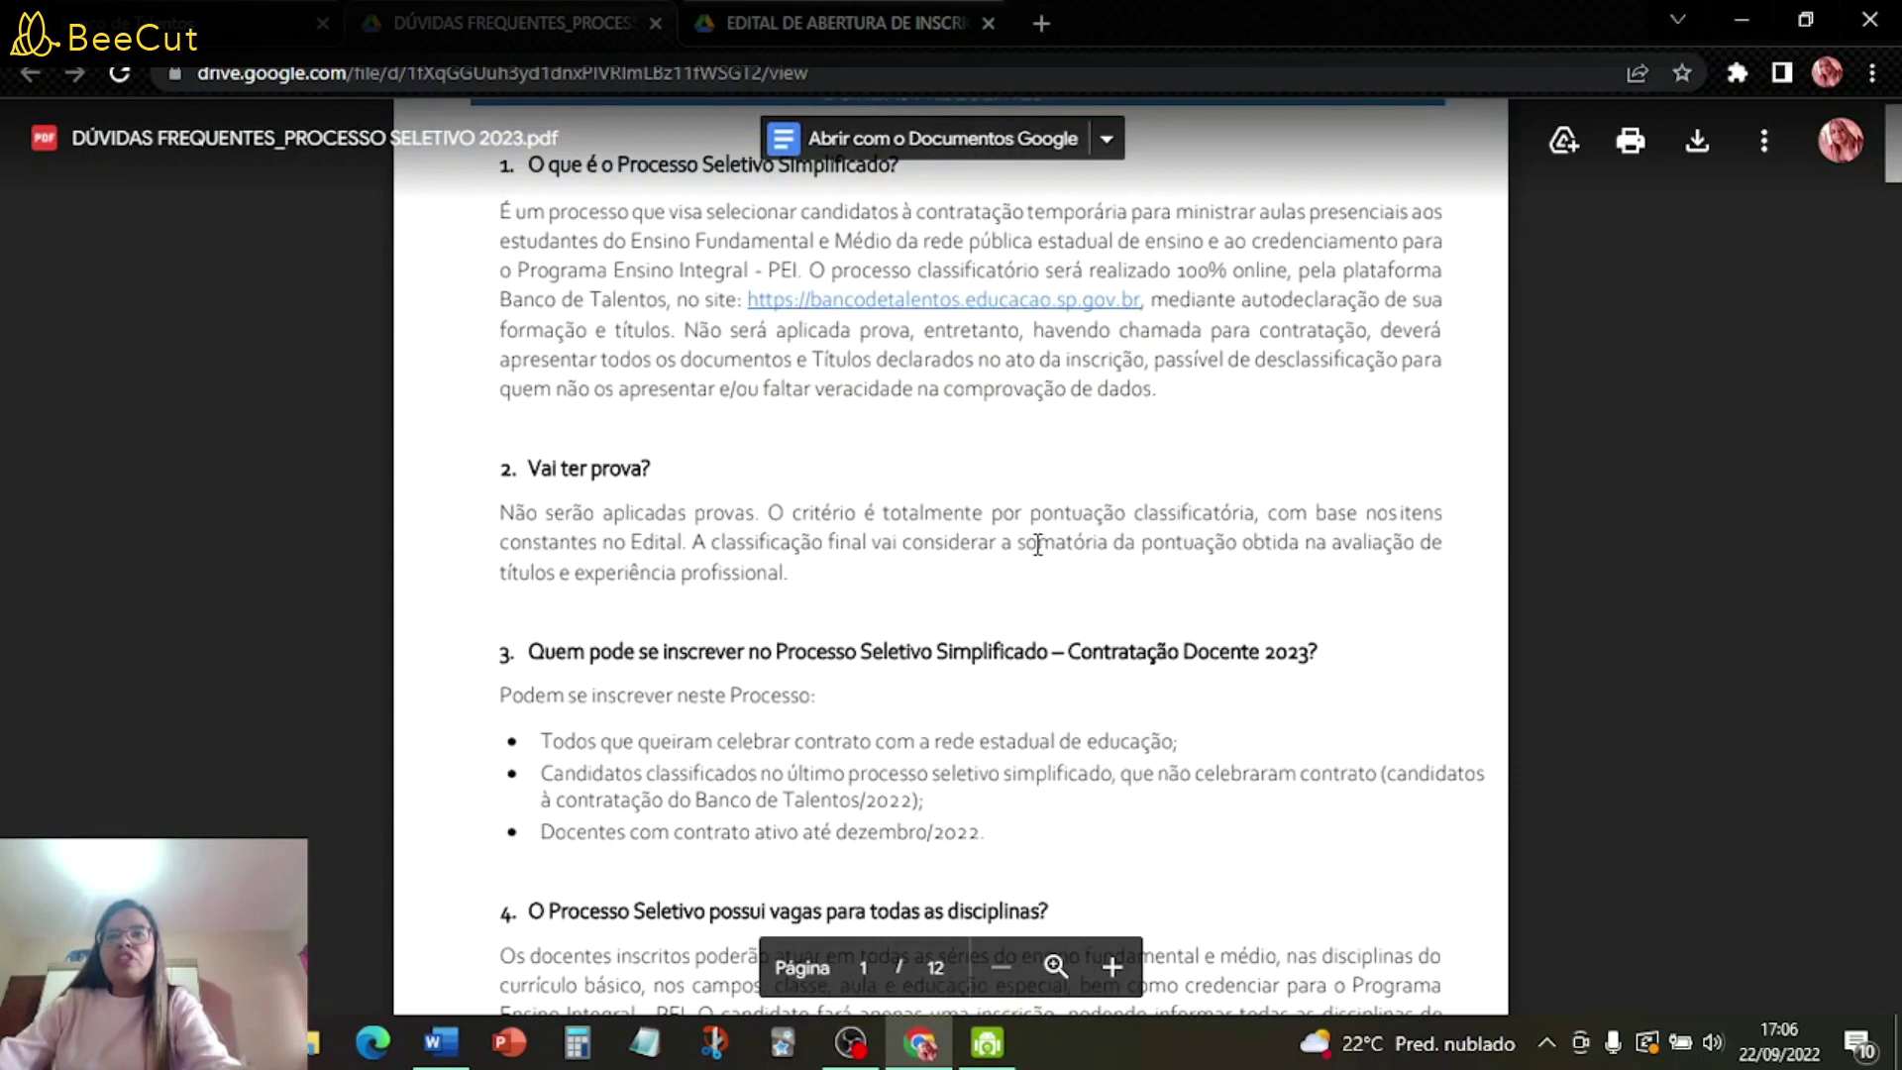
pyautogui.scroll(1, 1037, 545)
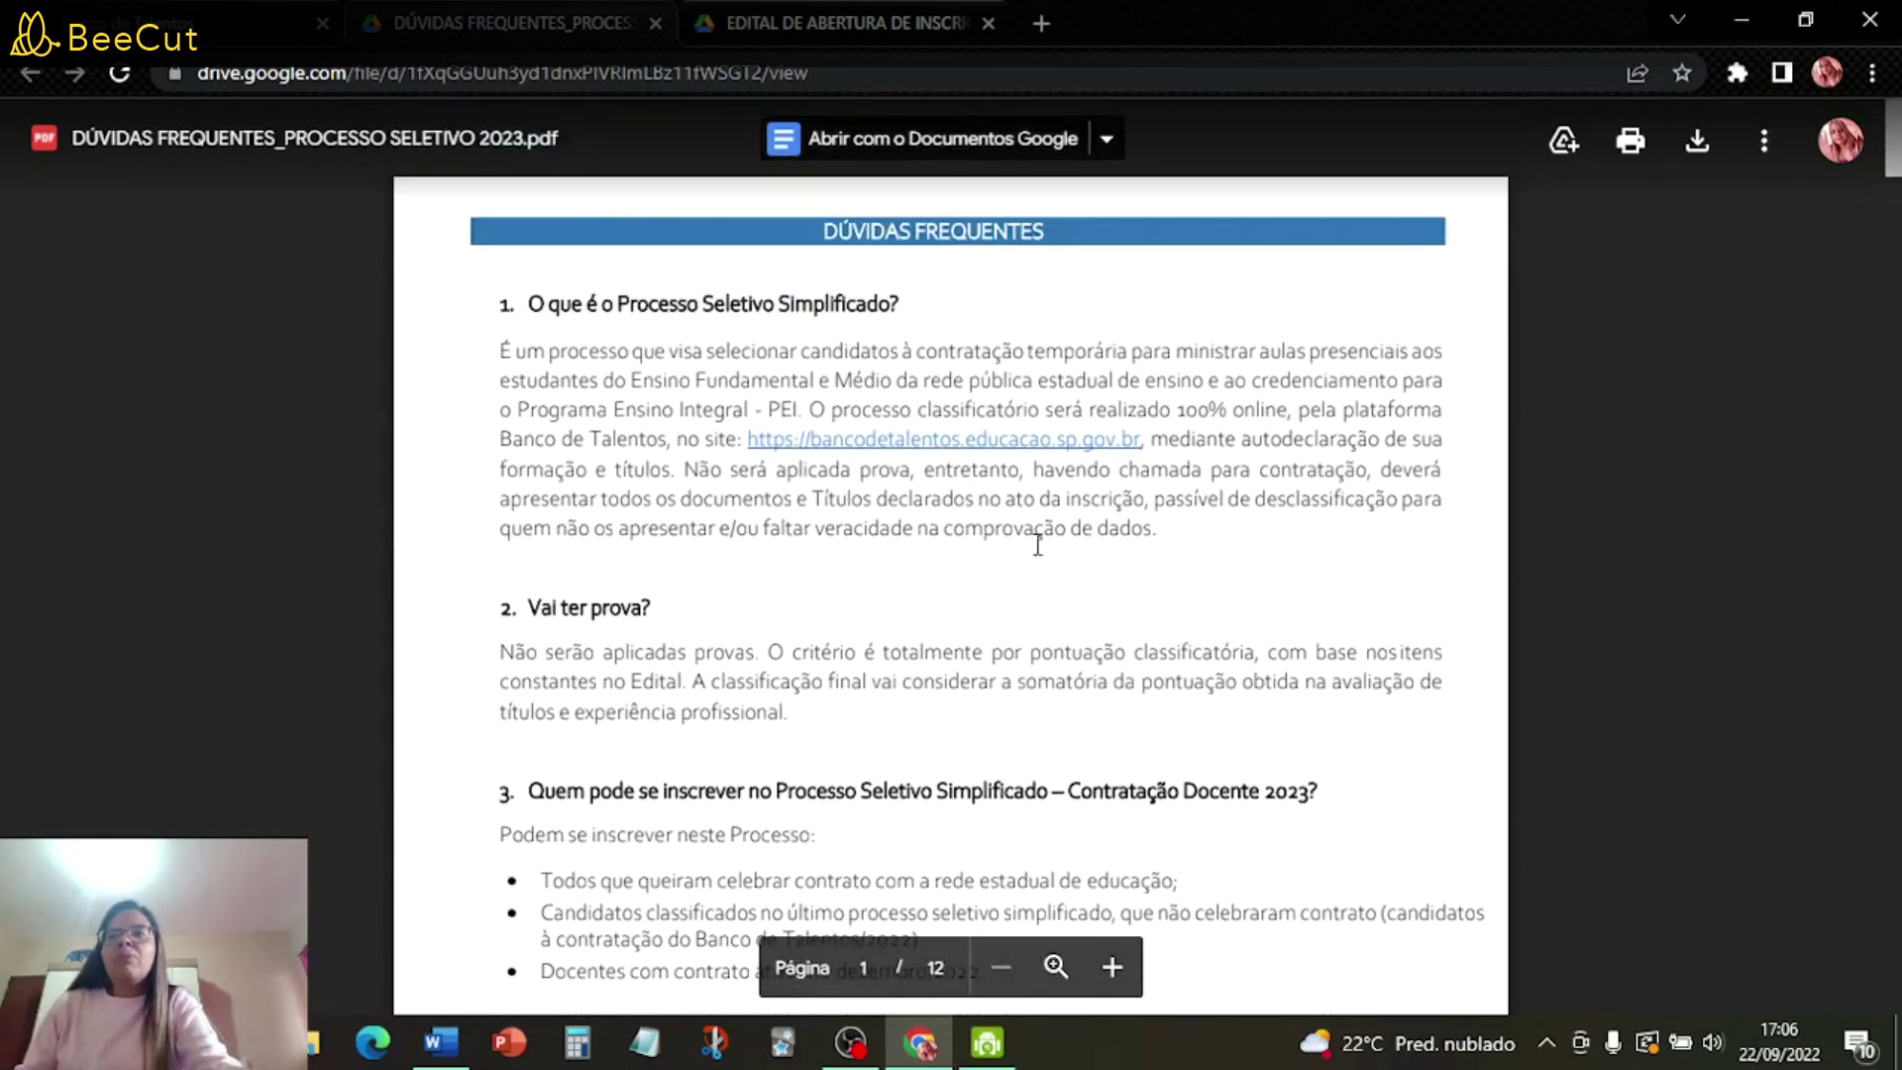
pyautogui.scroll(-1, 1173, 564)
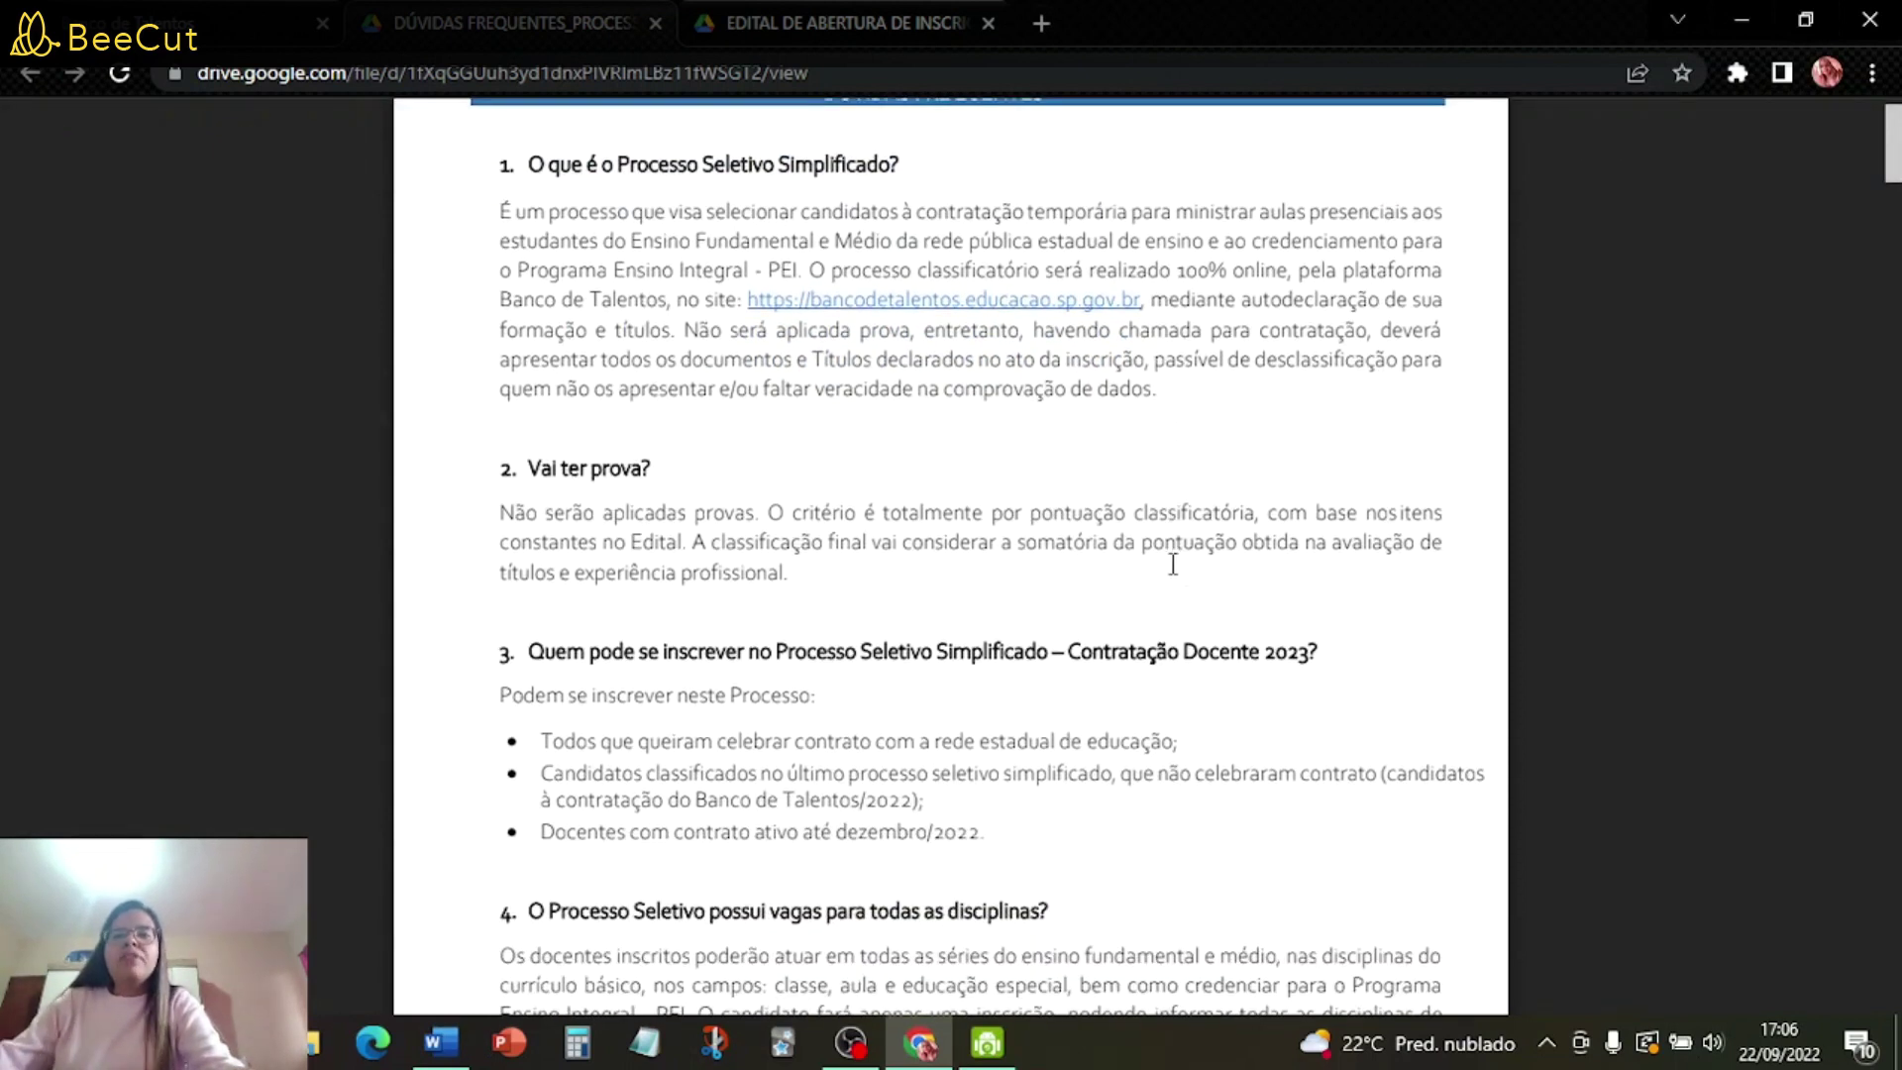
pyautogui.scroll(-1, 883, 545)
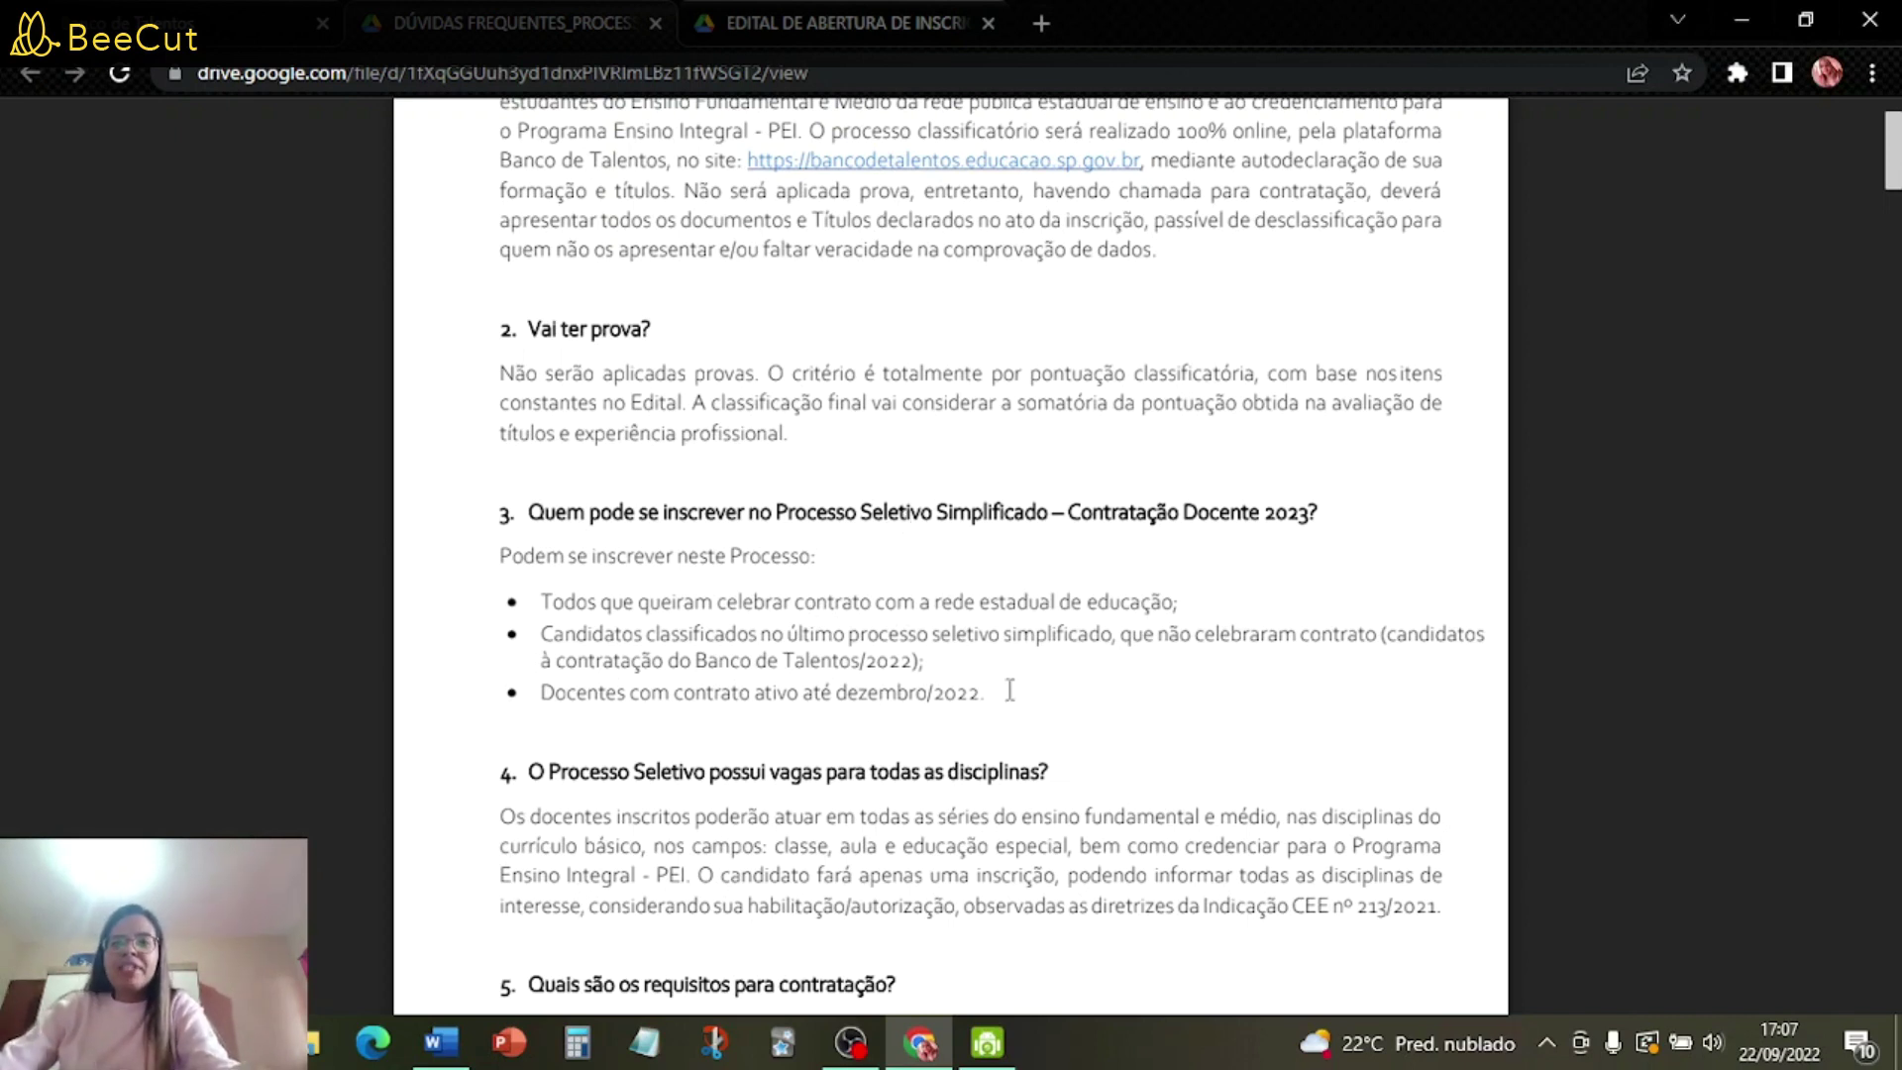
pyautogui.scroll(-3, 1206, 711)
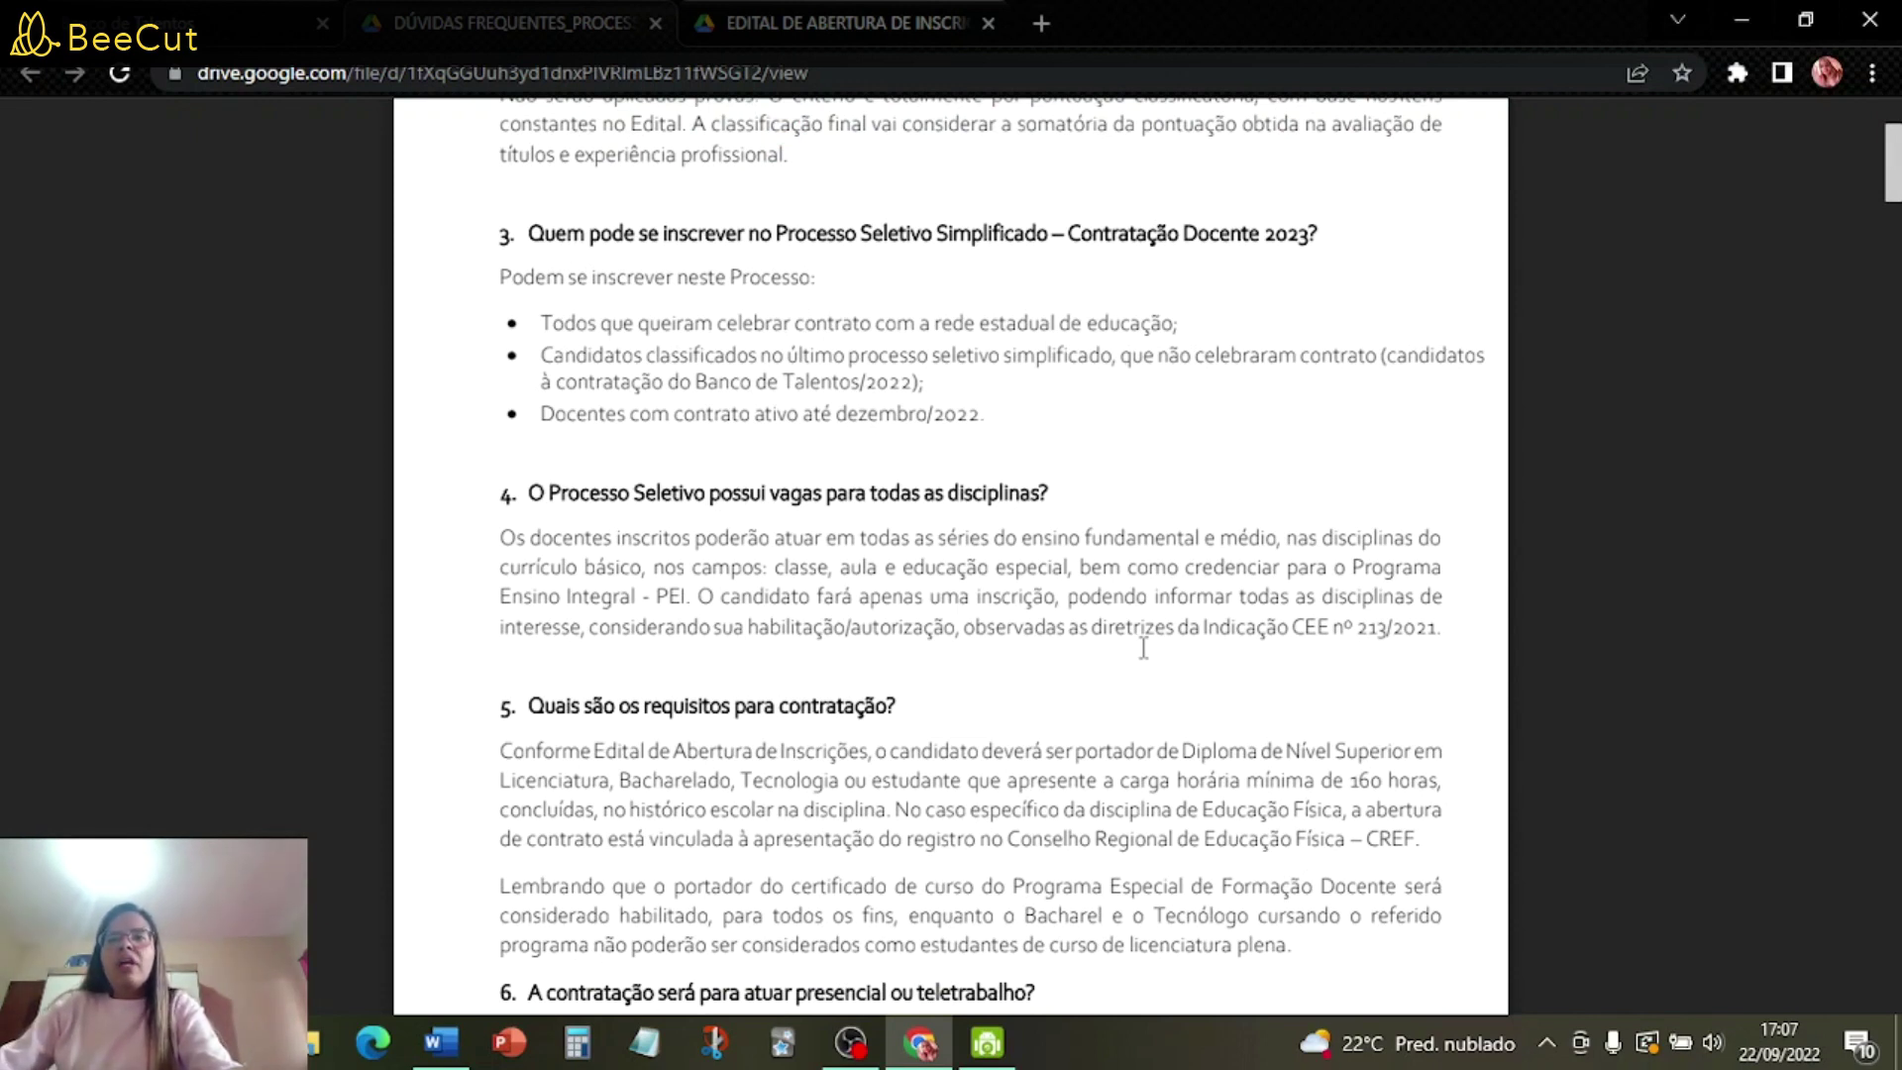
# - Scroll through the FAQ PDF from question 5 to page 11's Categoria V and O contract questions
pyautogui.scroll(-3, 1118, 649)
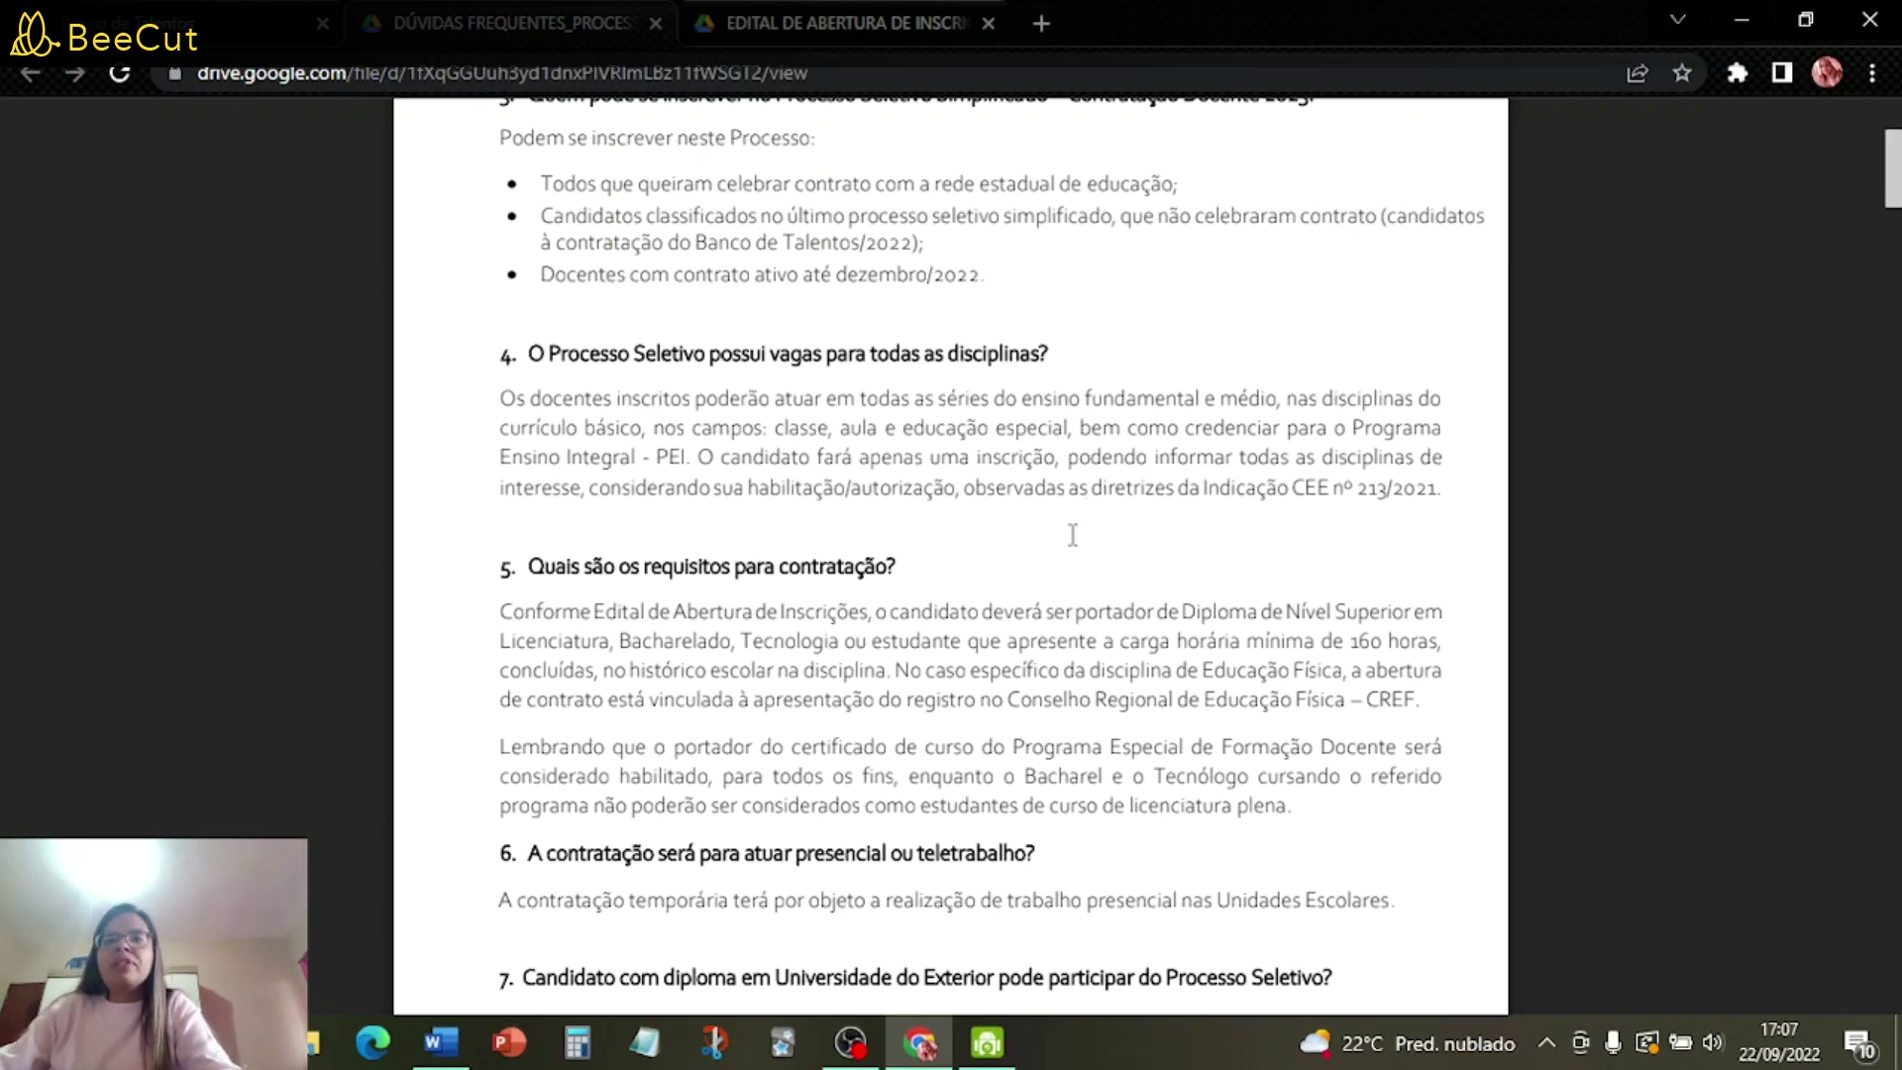
pyautogui.scroll(-3, 1071, 535)
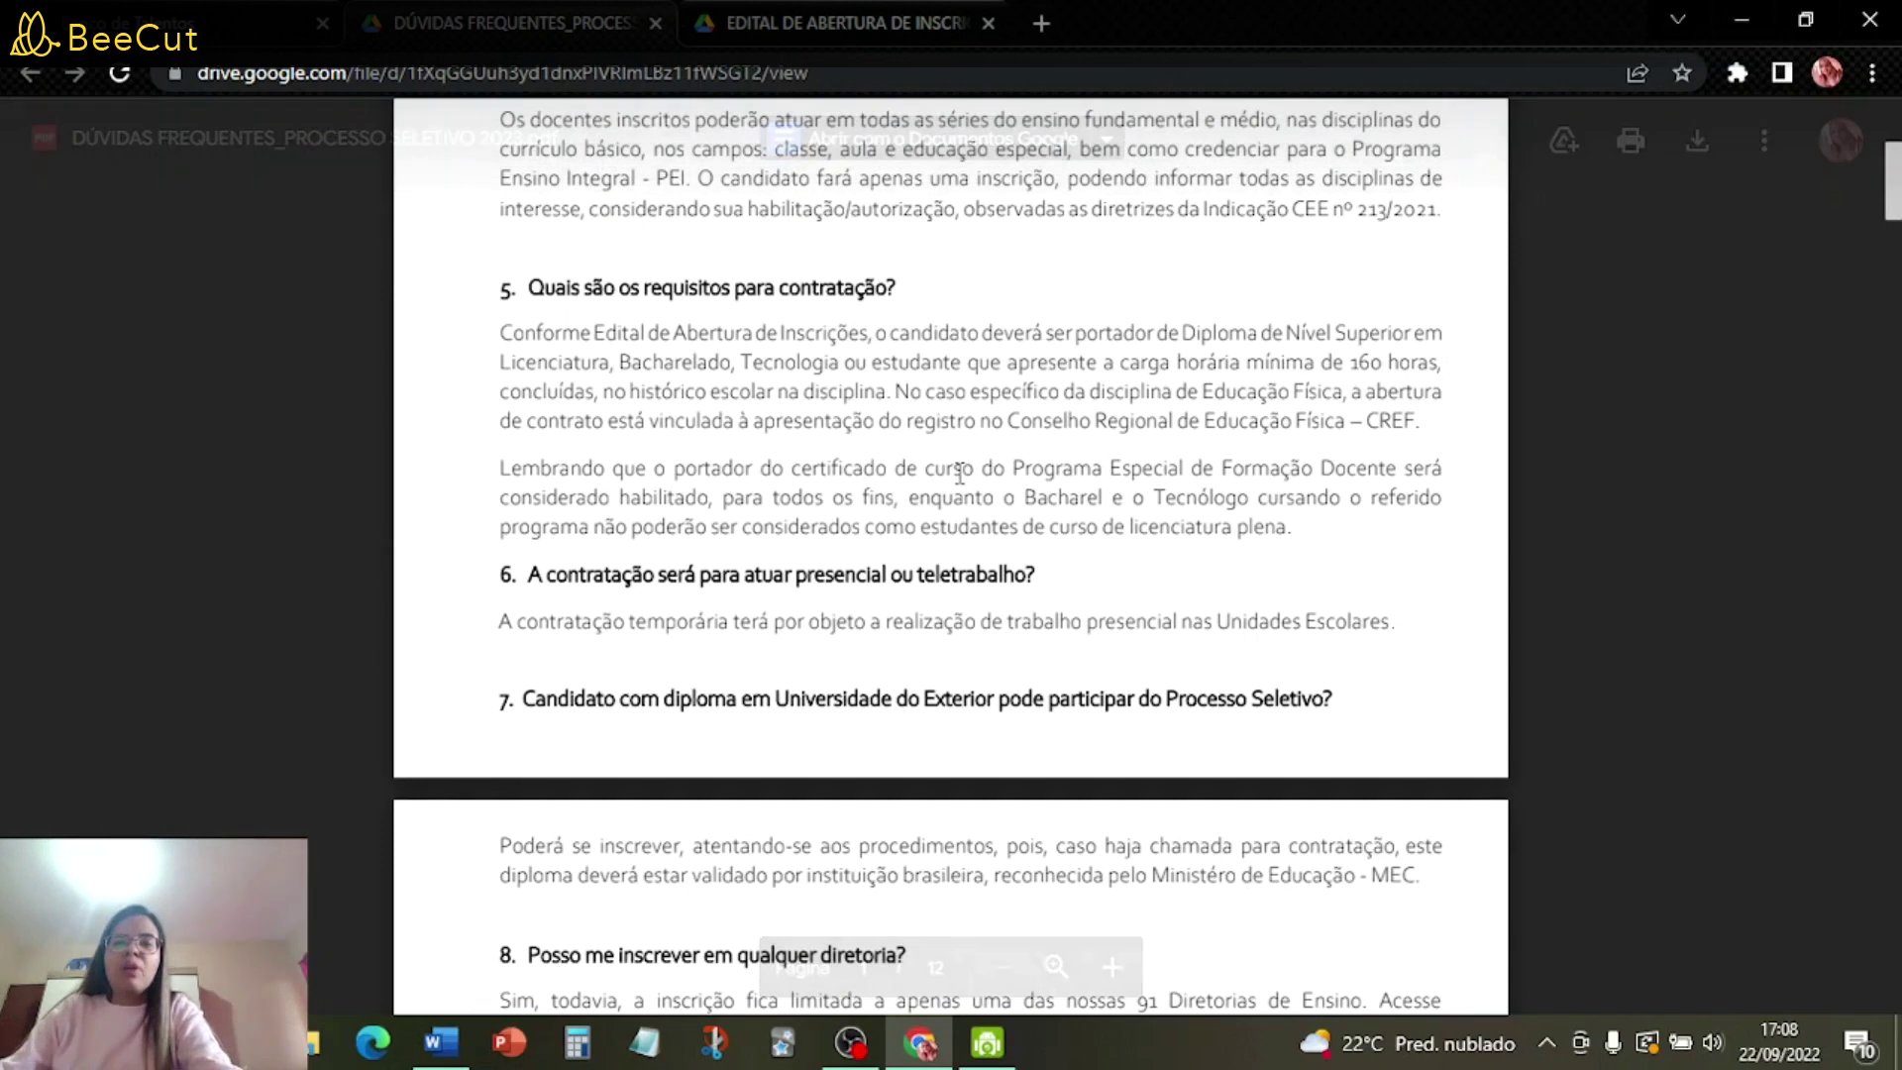
pyautogui.scroll(-1, 1156, 543)
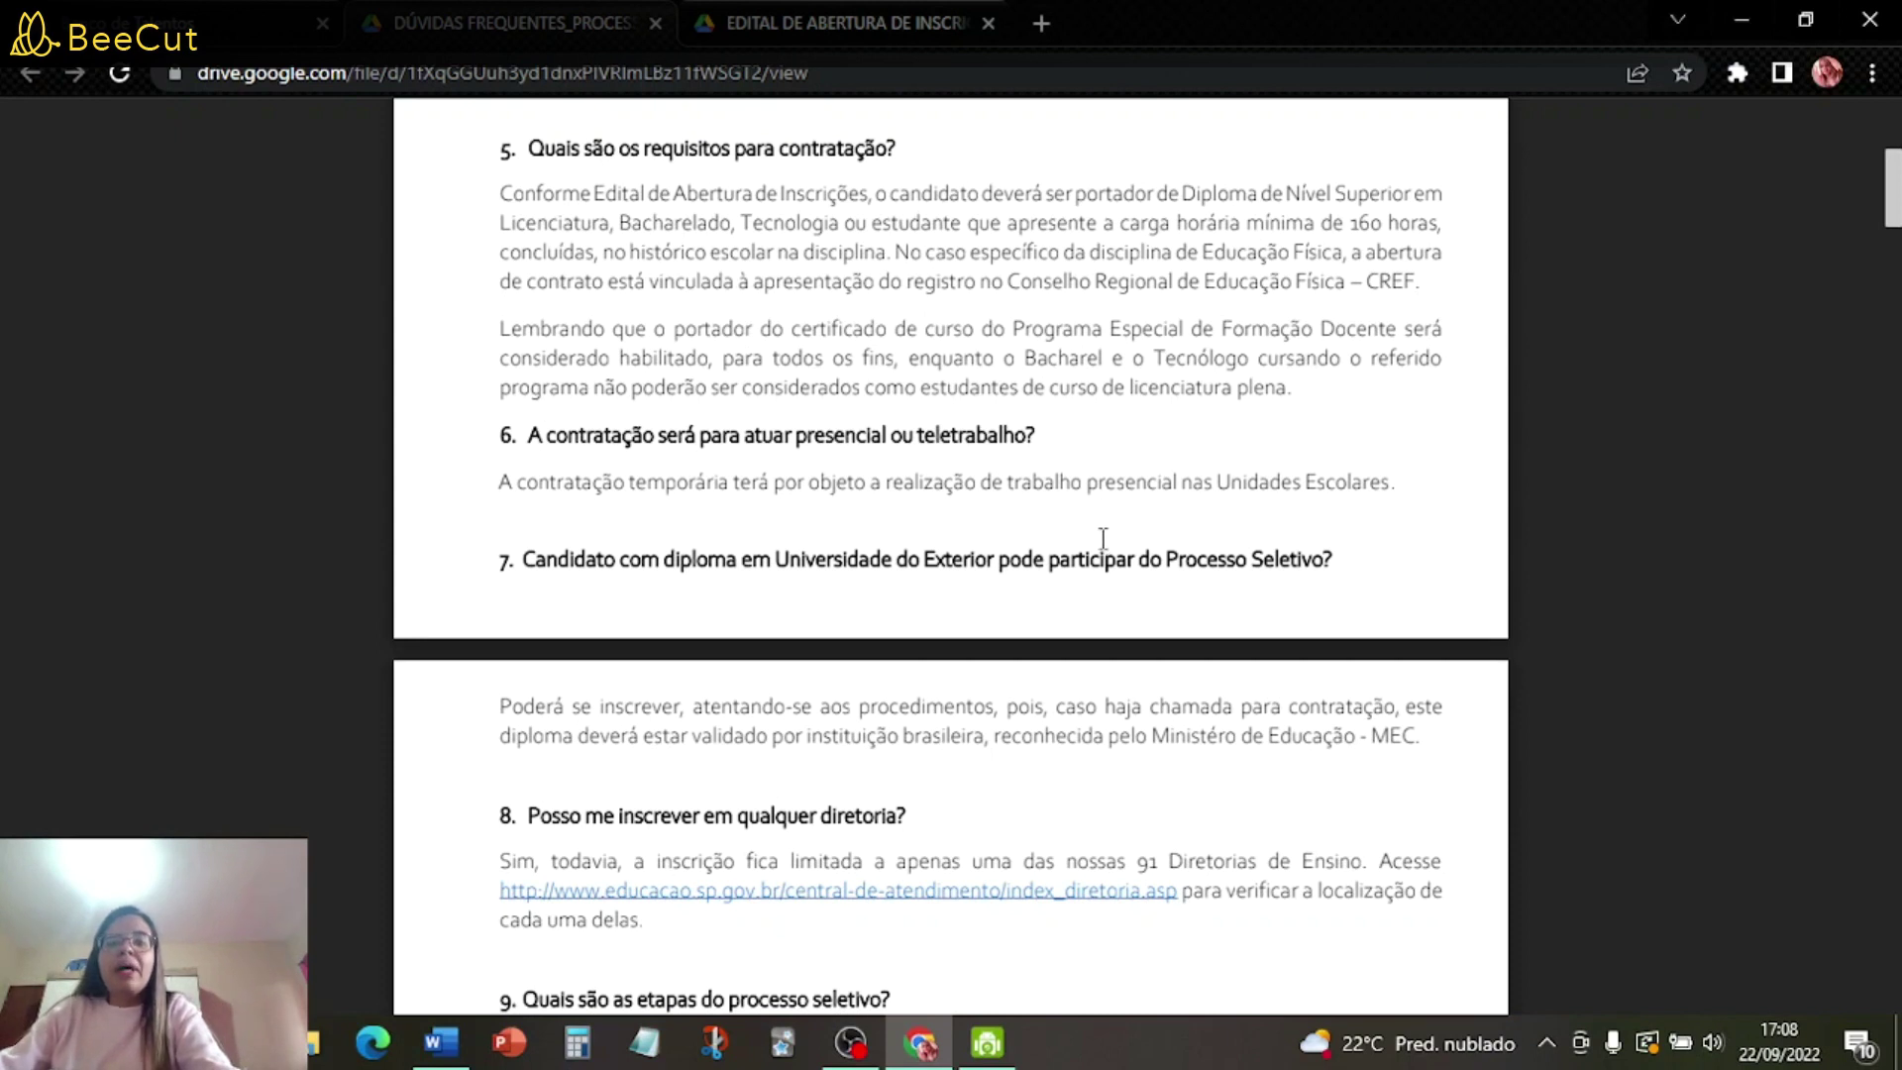
pyautogui.scroll(-2, 1101, 539)
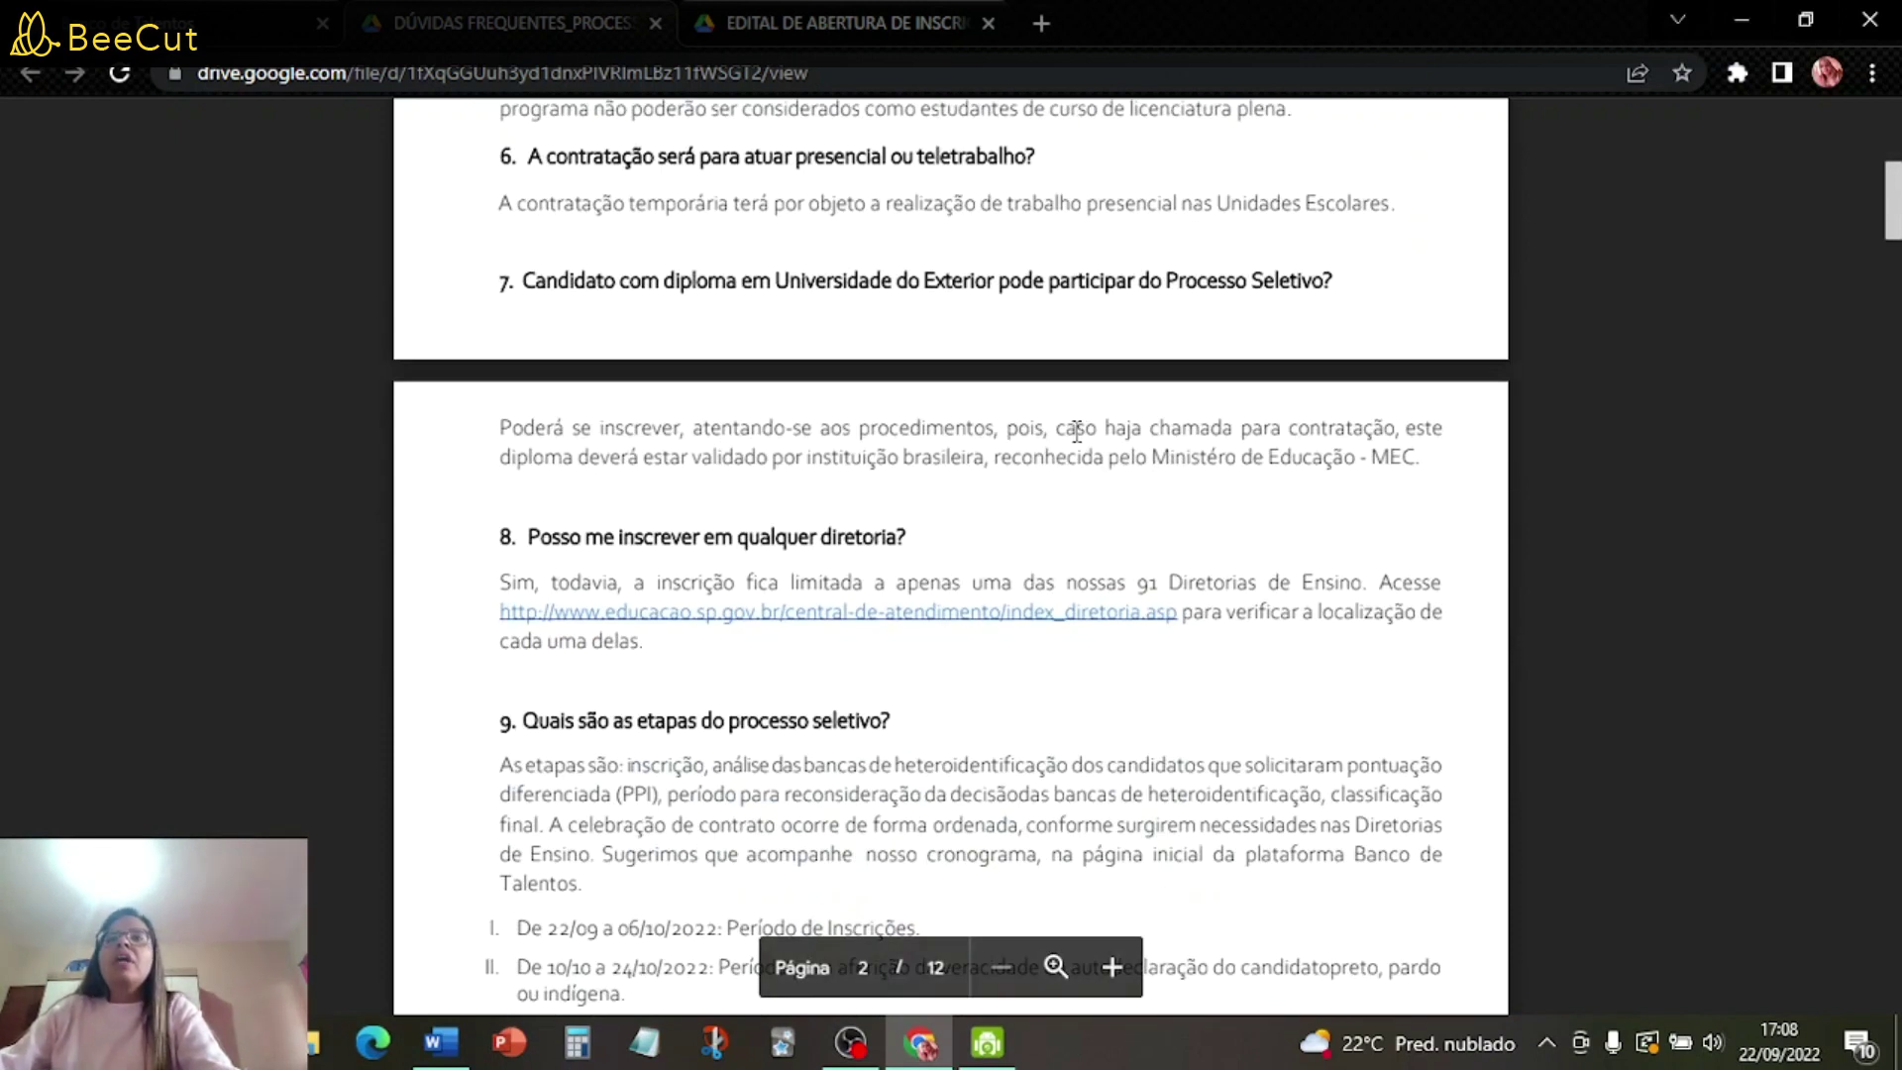
pyautogui.scroll(-2, 1067, 555)
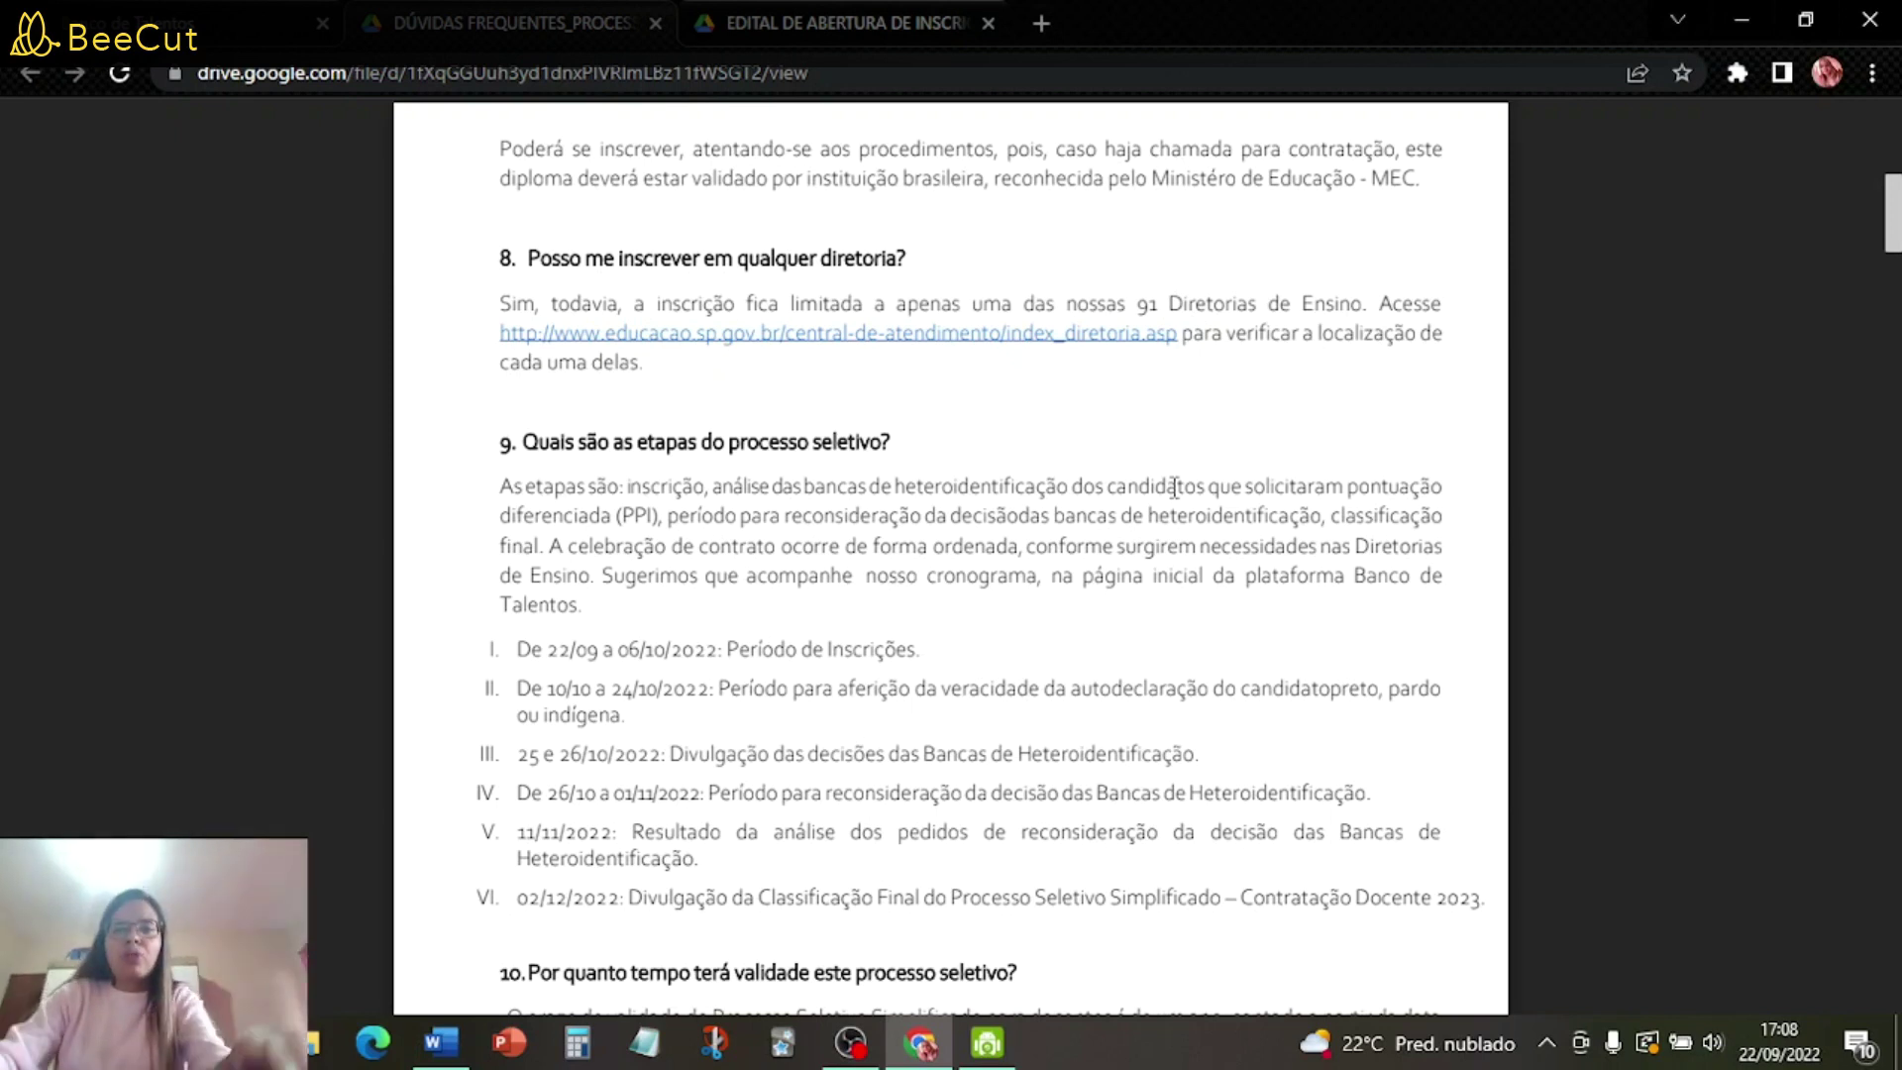
pyautogui.scroll(-3, 1182, 555)
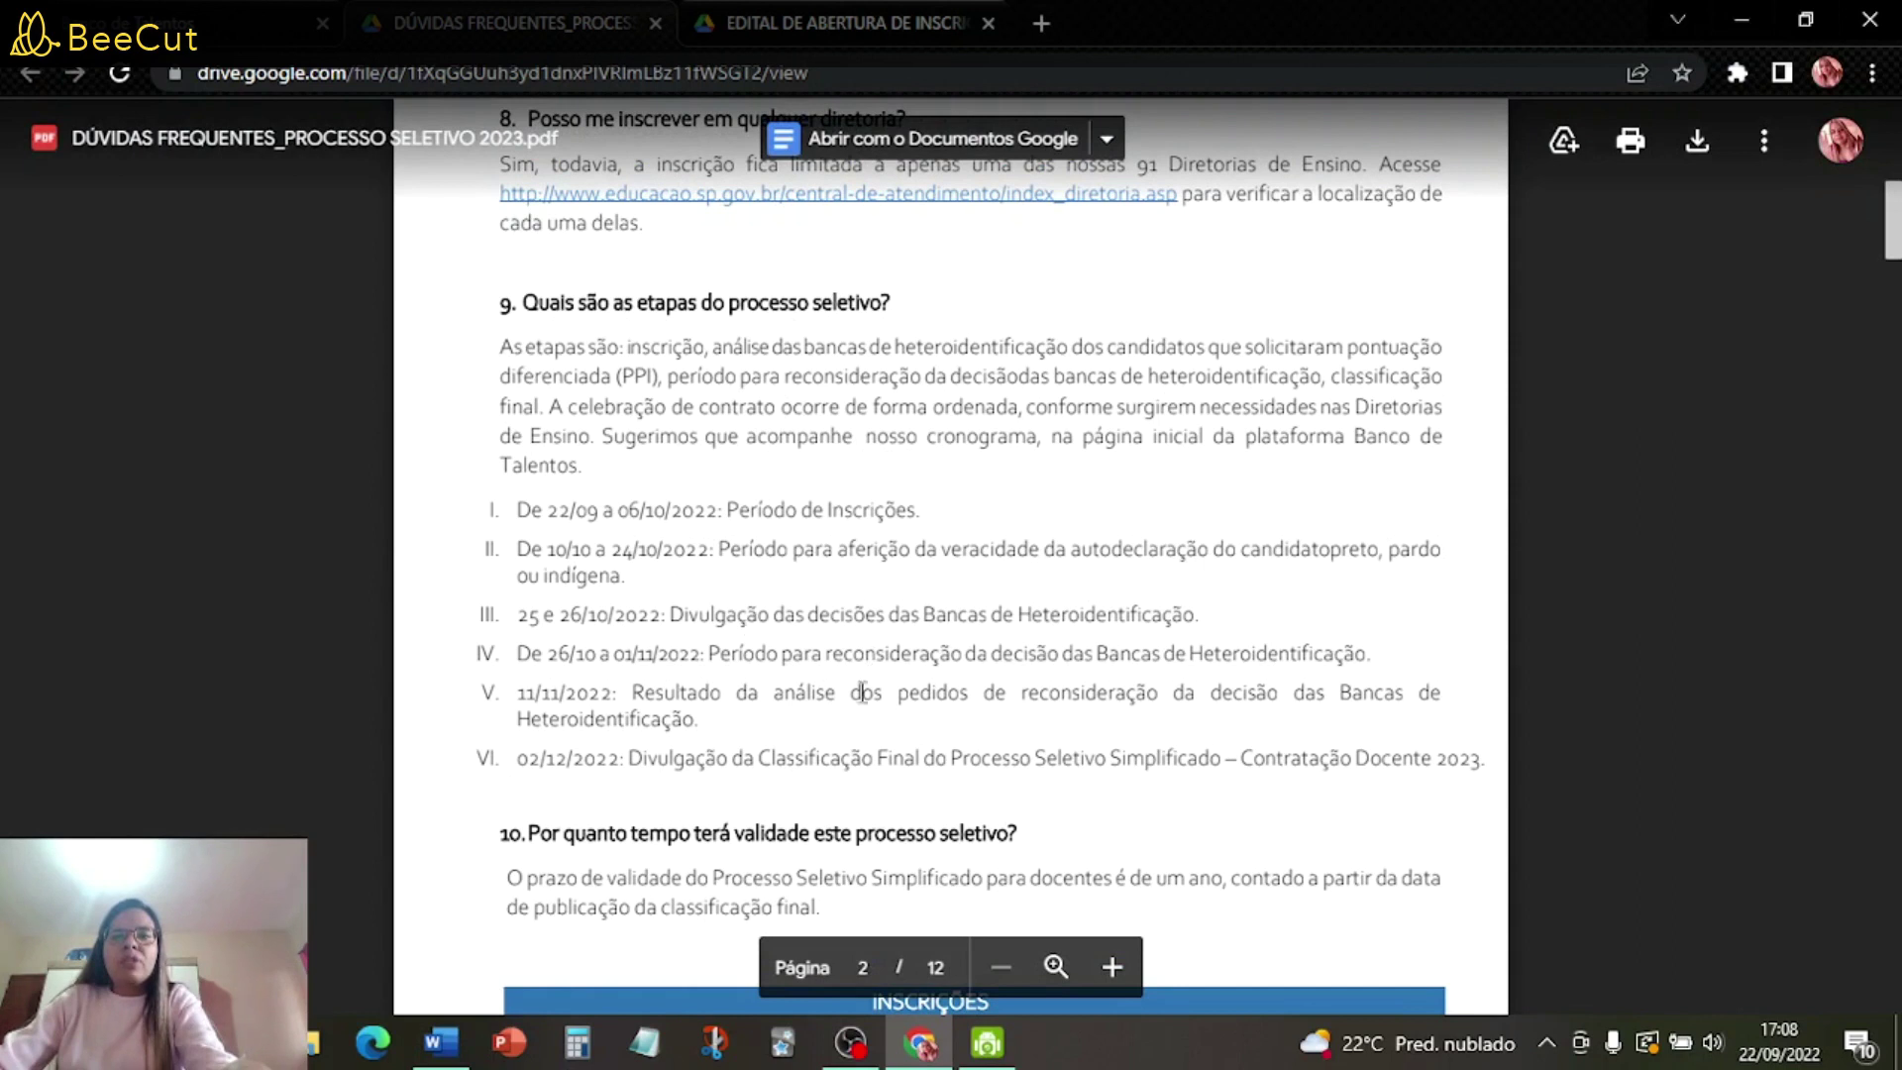
pyautogui.scroll(-4, 992, 685)
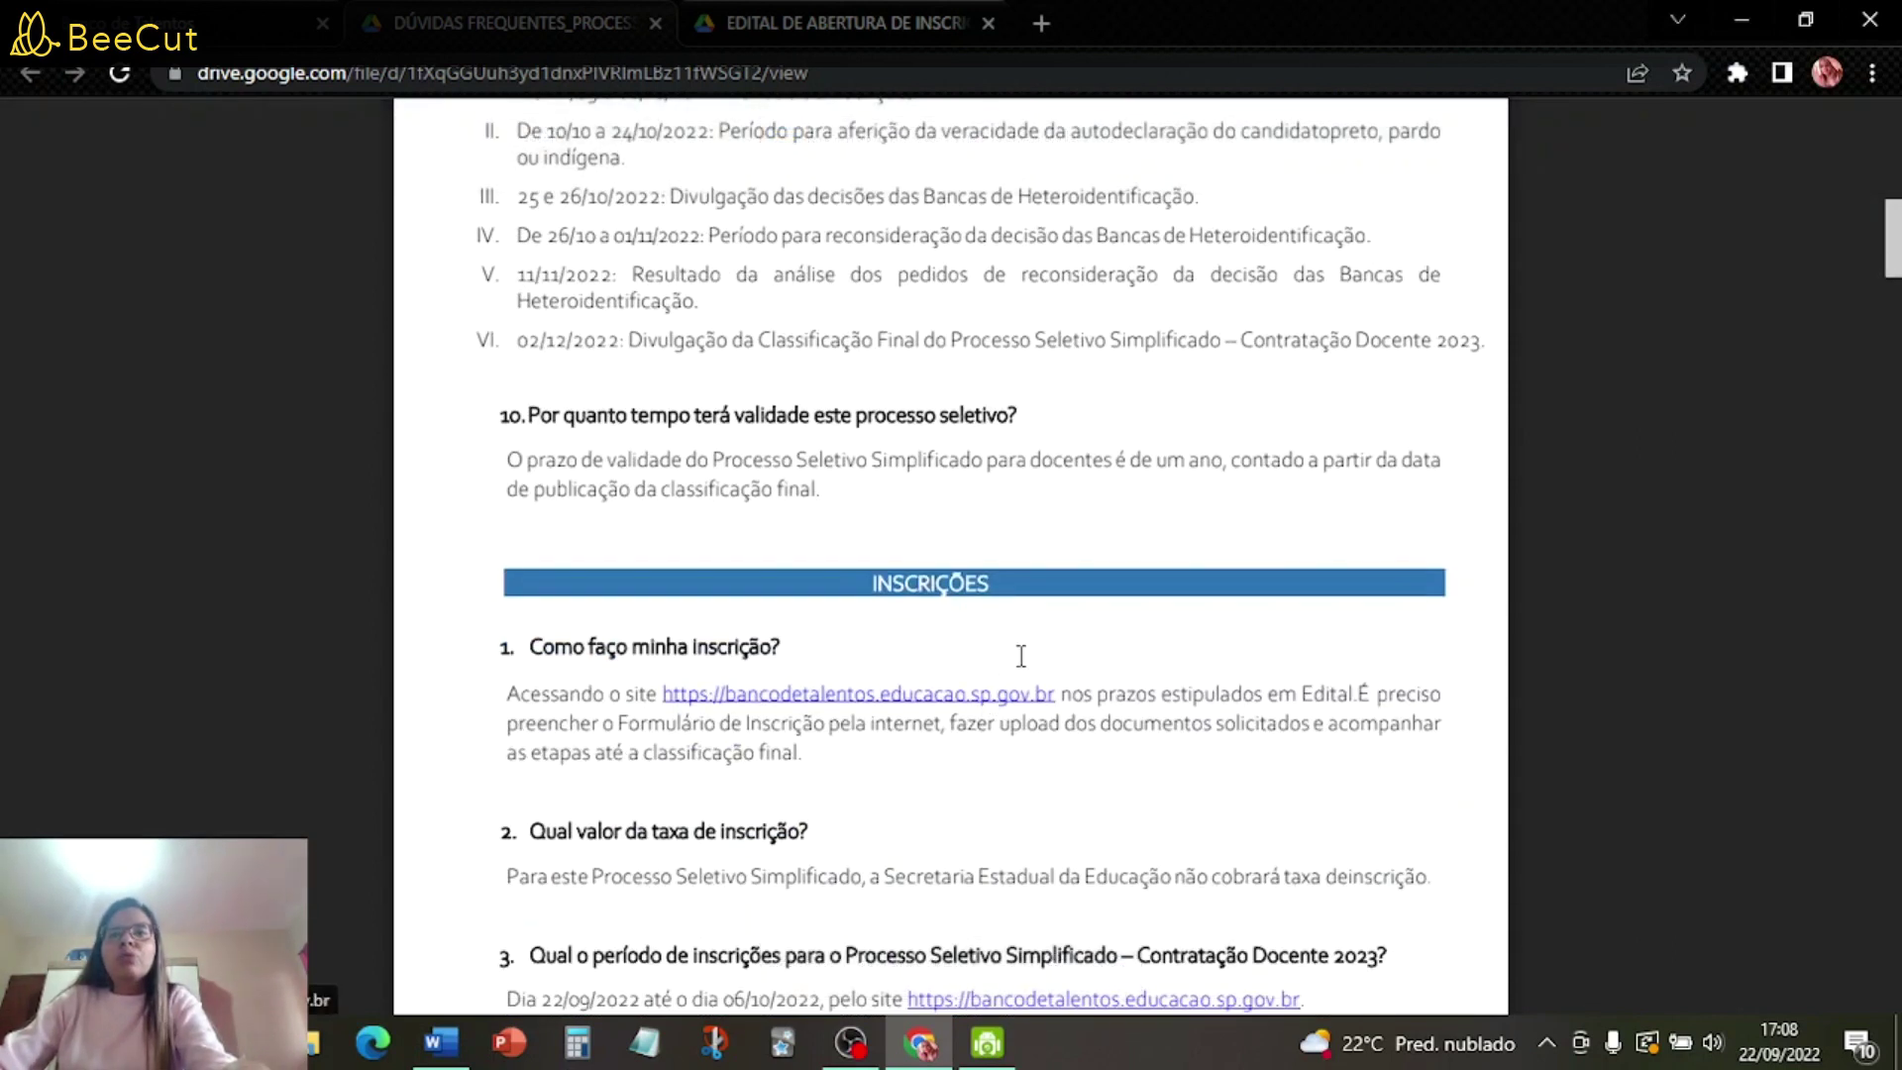
pyautogui.scroll(-4, 1020, 653)
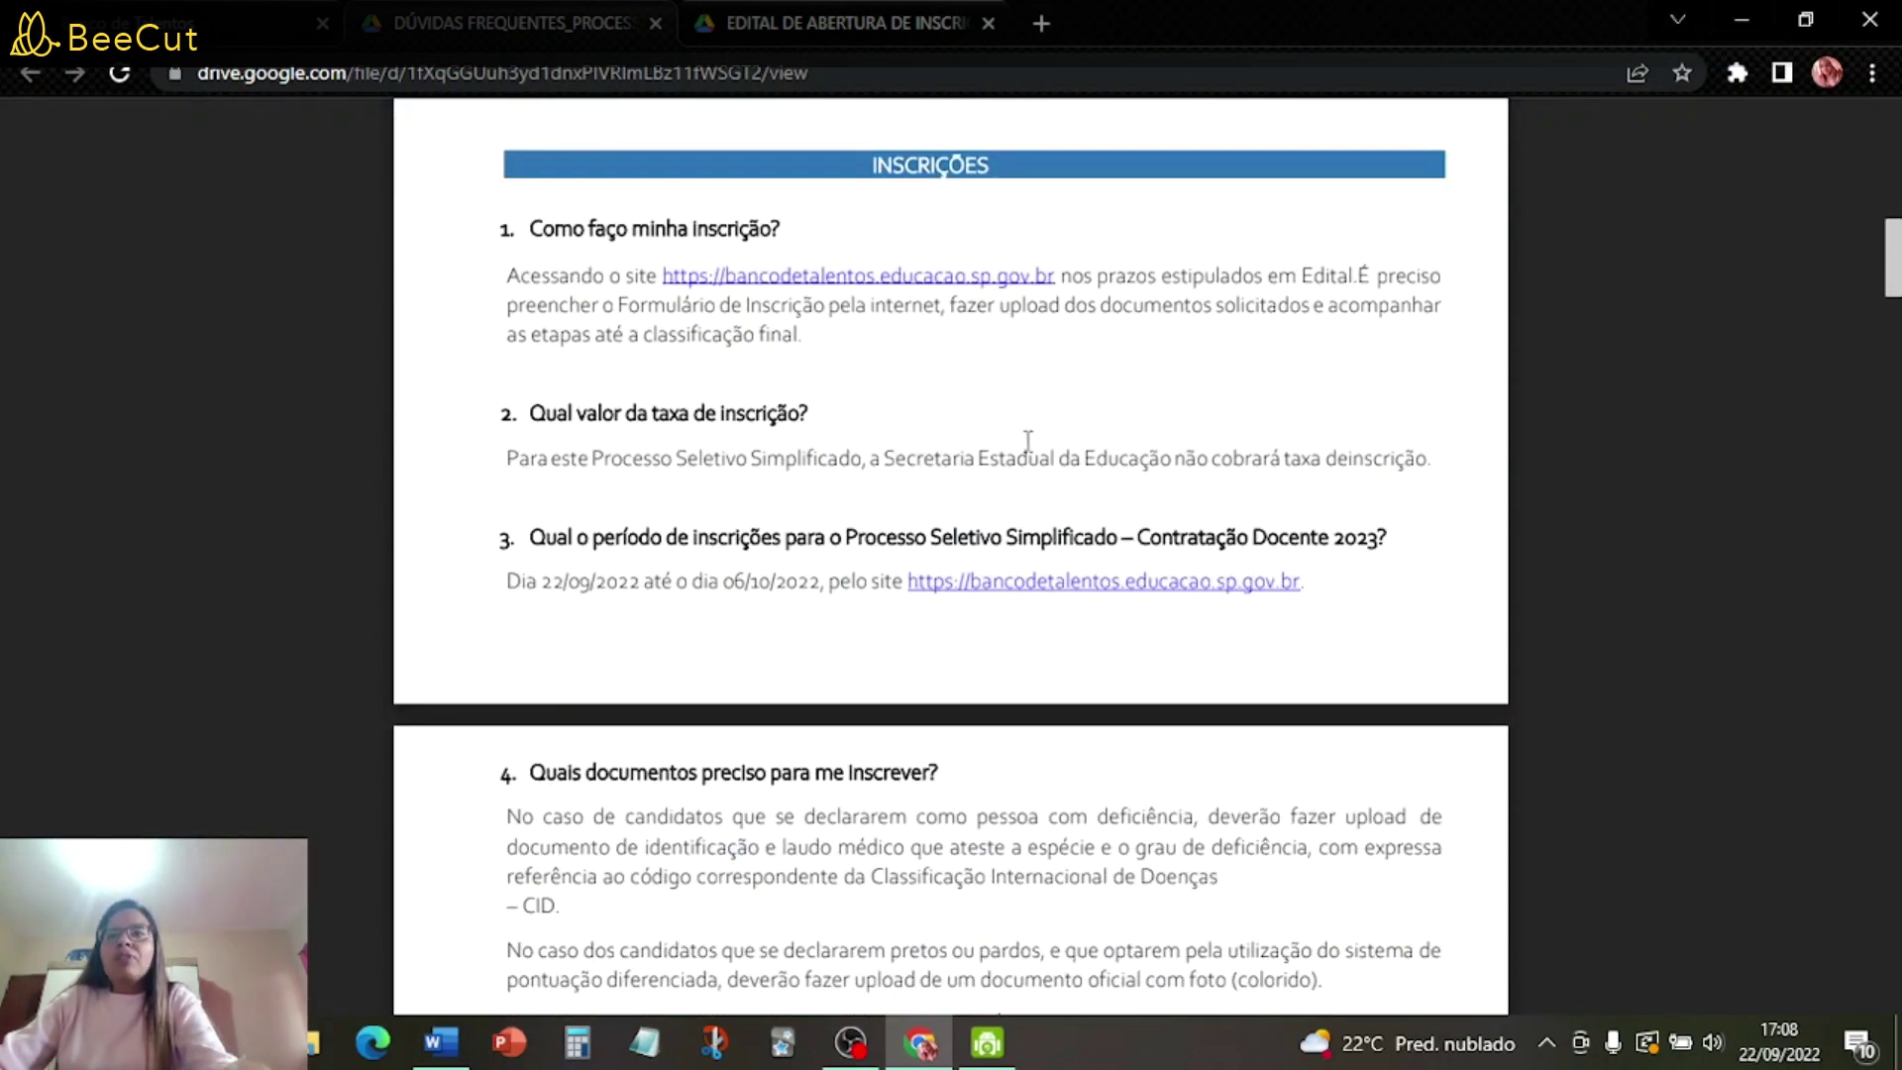
pyautogui.scroll(-3, 1028, 440)
pyautogui.scroll(-3, 1036, 465)
pyautogui.scroll(-16, 1042, 501)
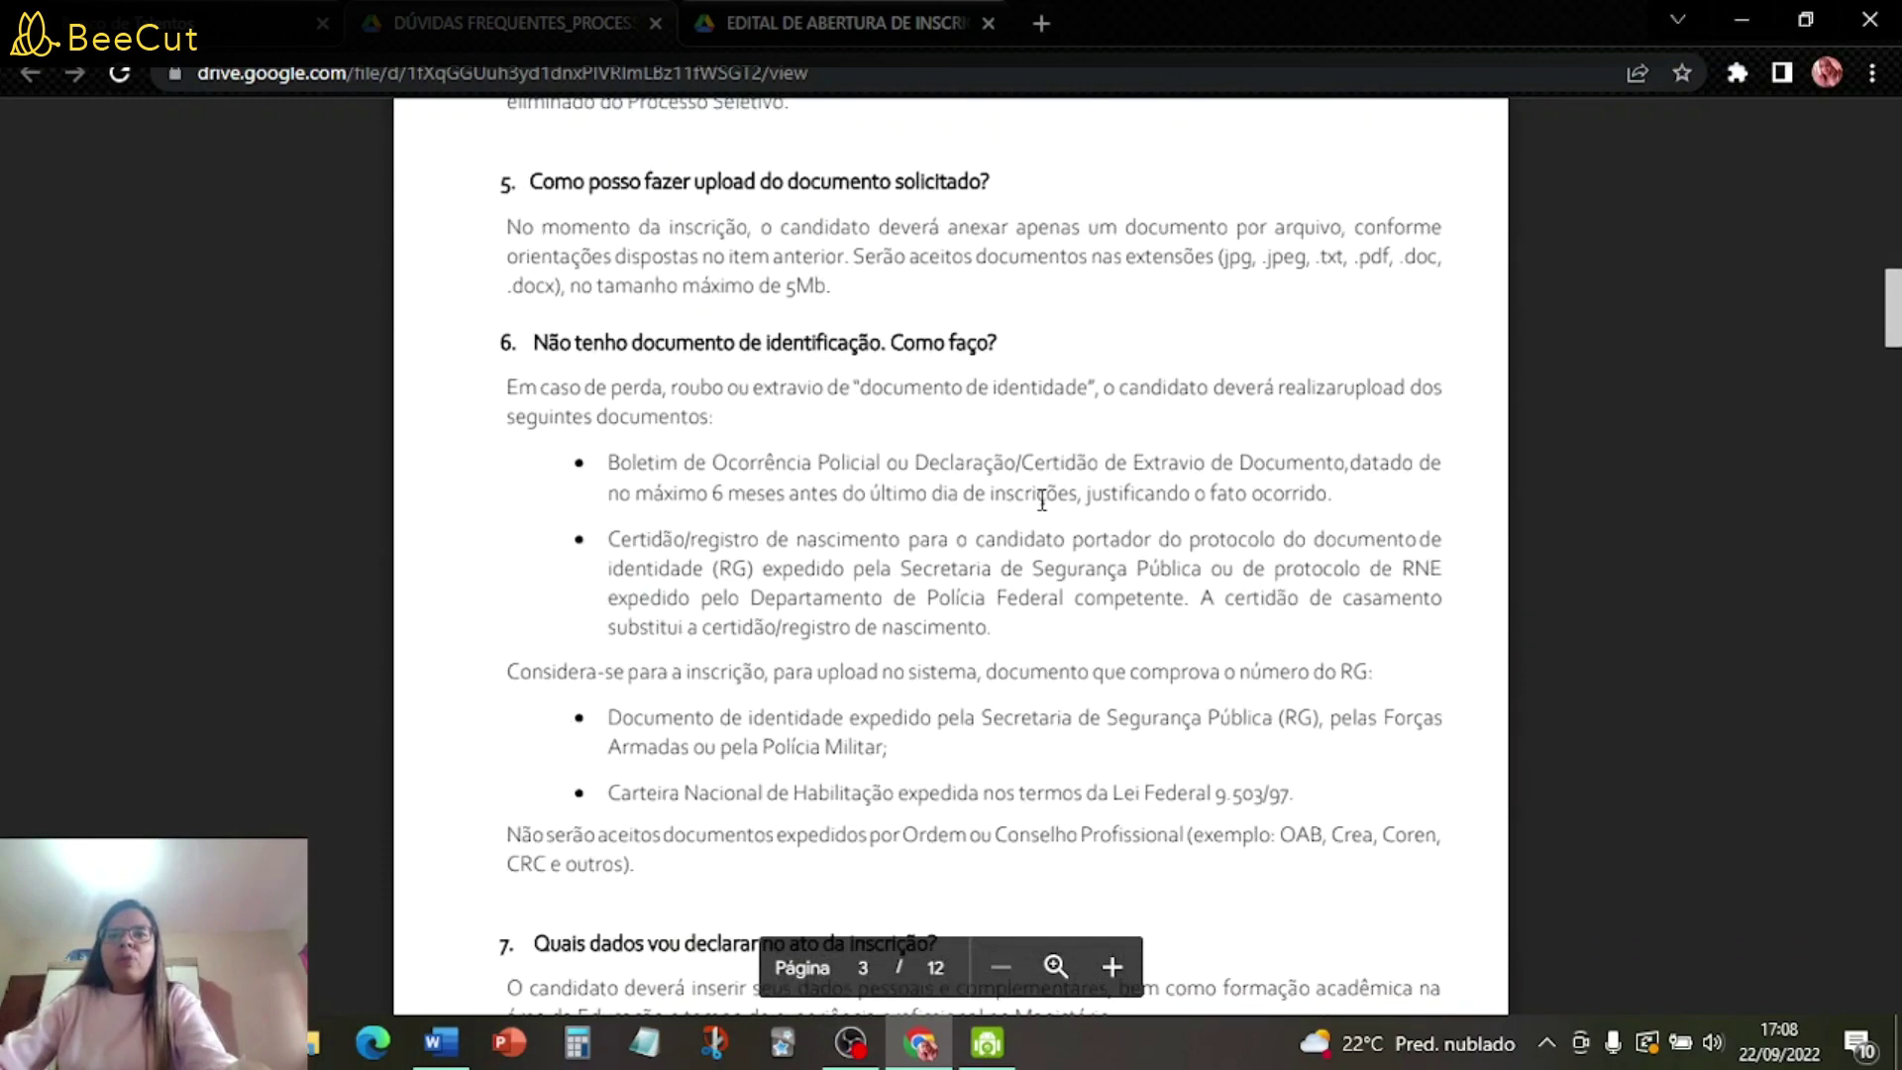
pyautogui.scroll(-20, 1042, 515)
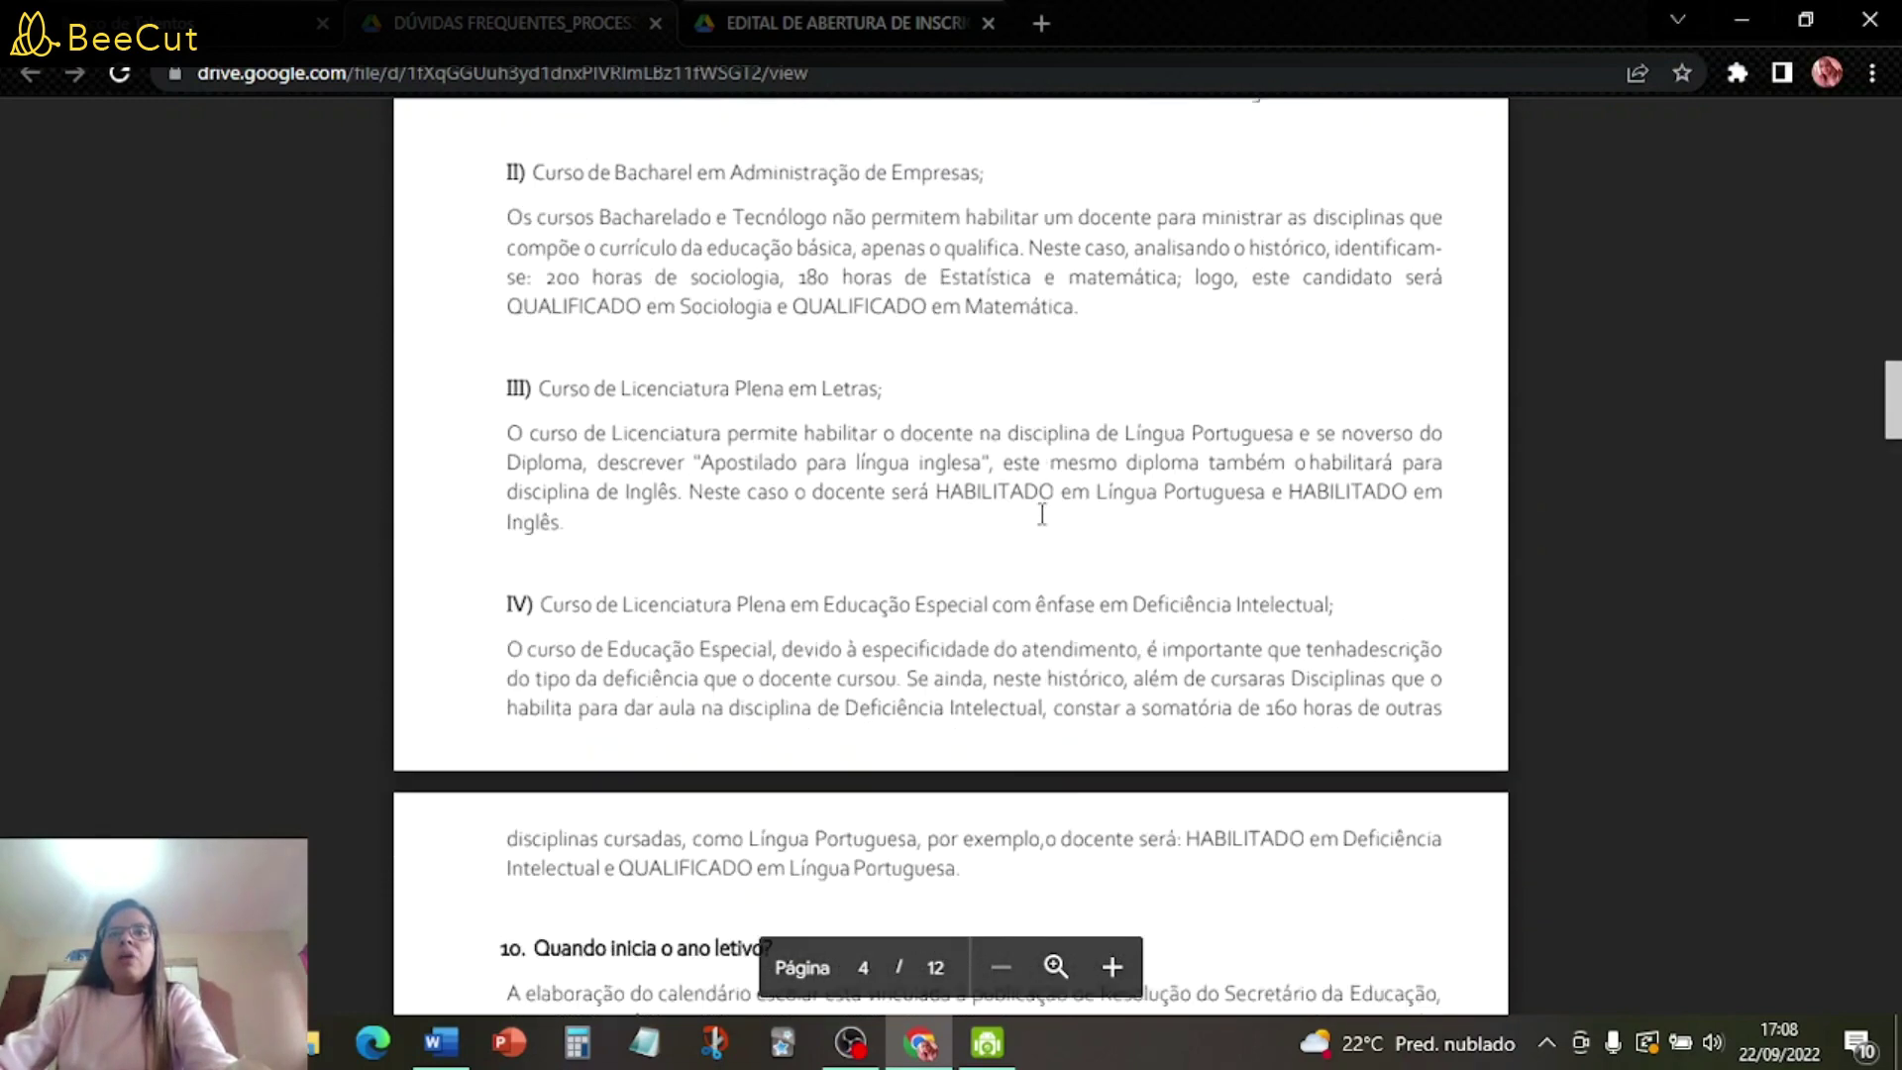
pyautogui.scroll(-20, 1042, 535)
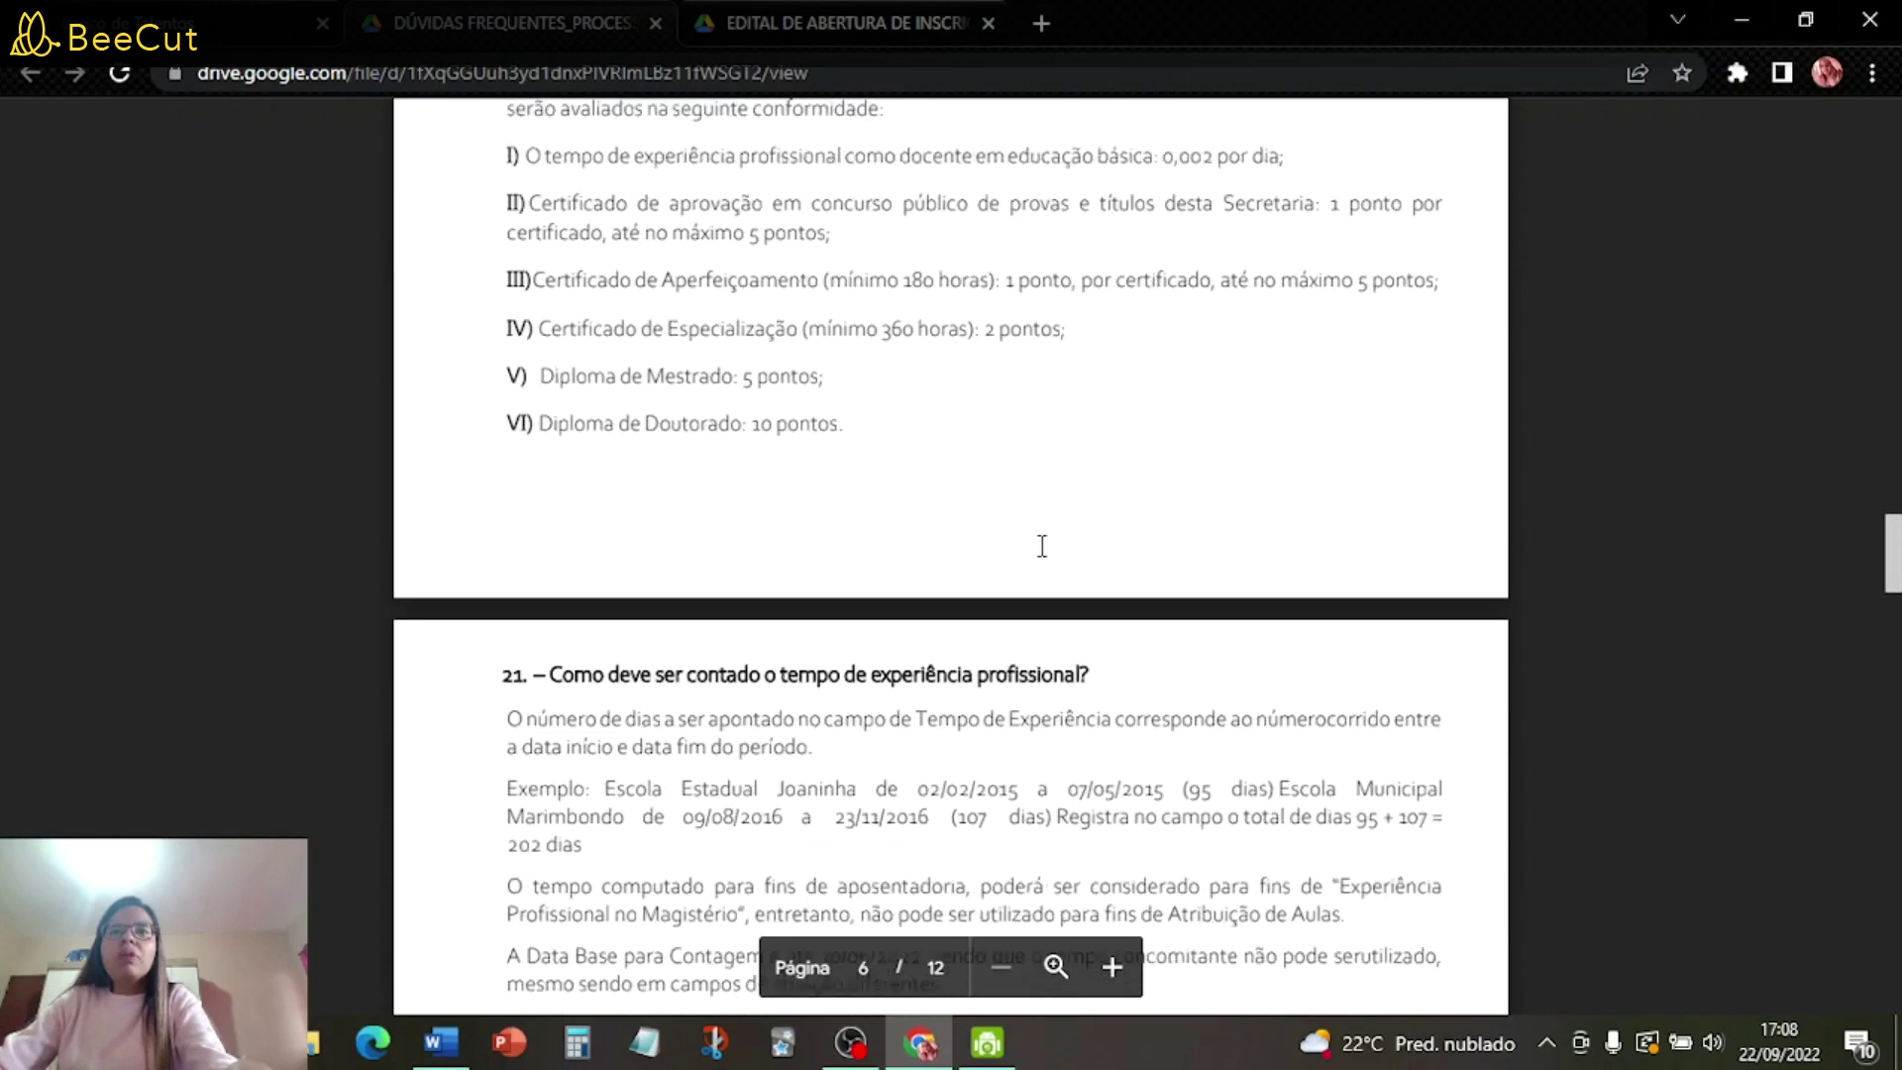
pyautogui.scroll(-20, 1042, 570)
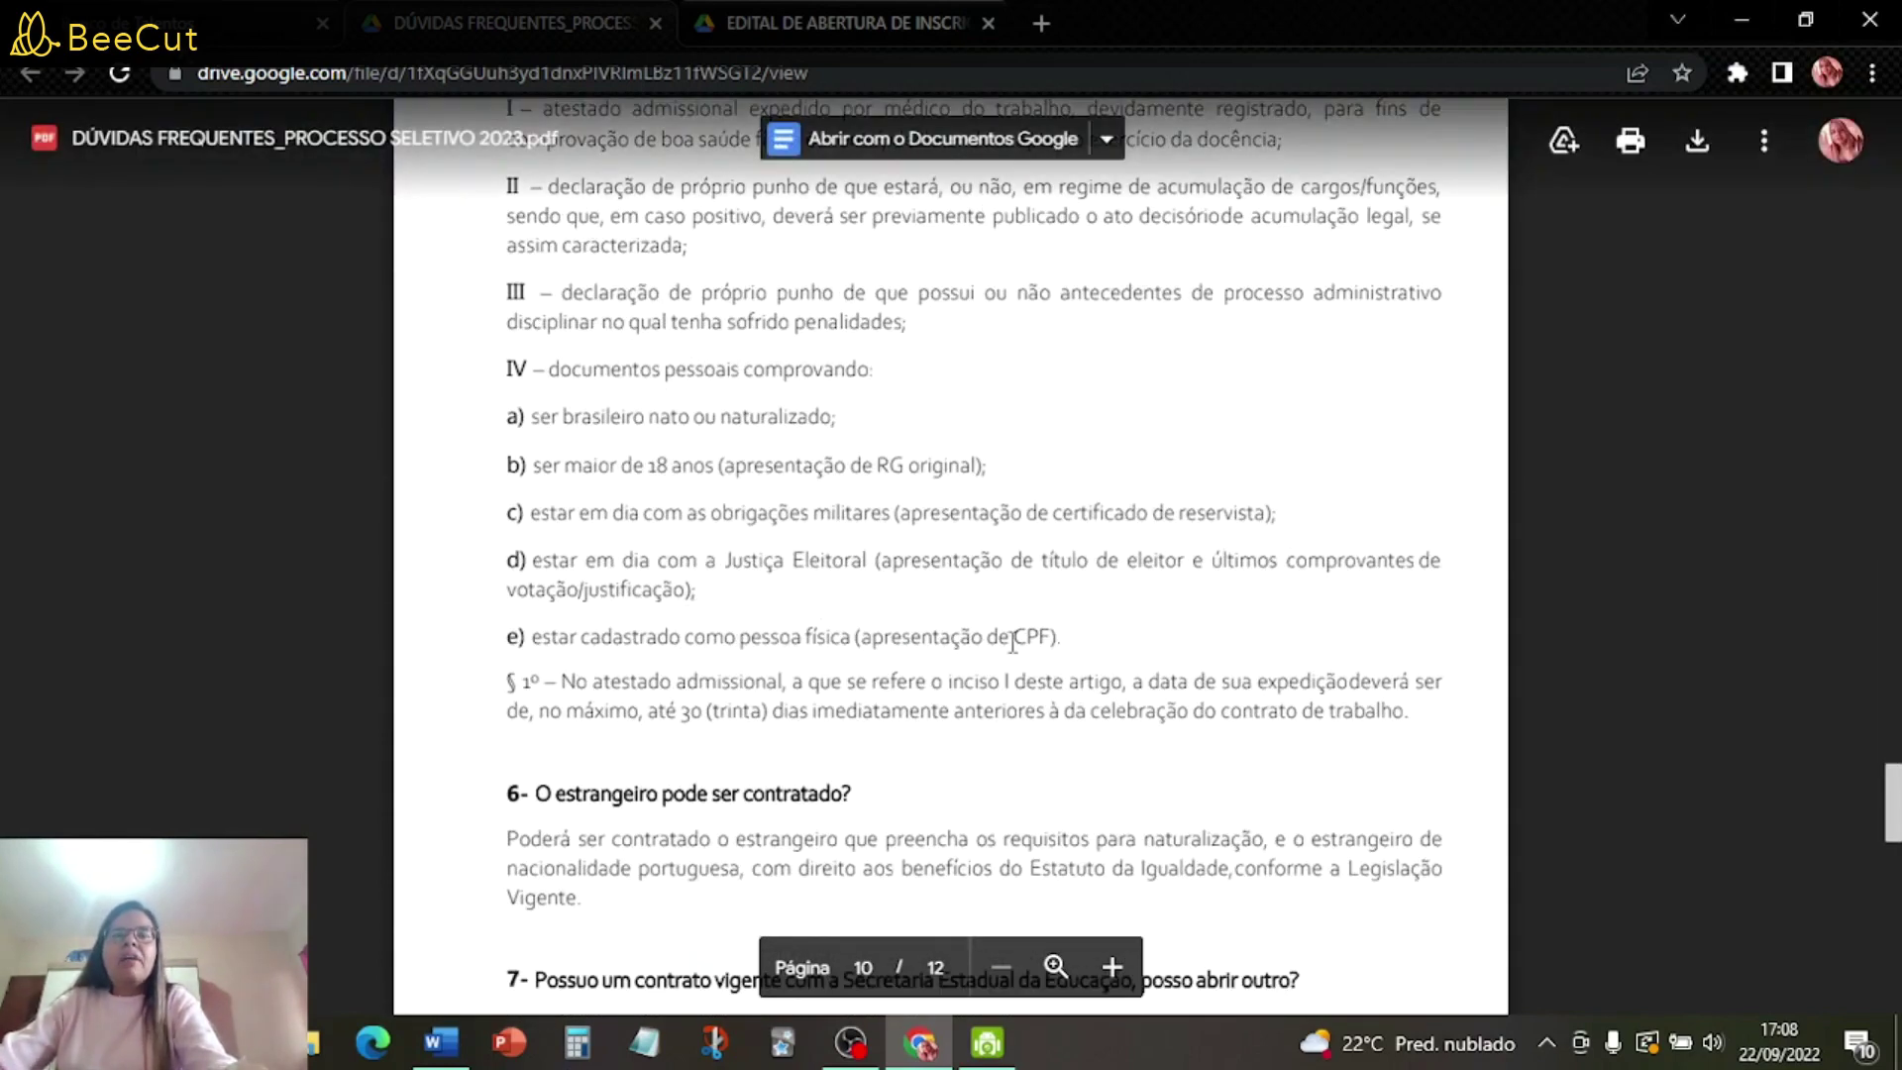
pyautogui.scroll(-4, 1052, 584)
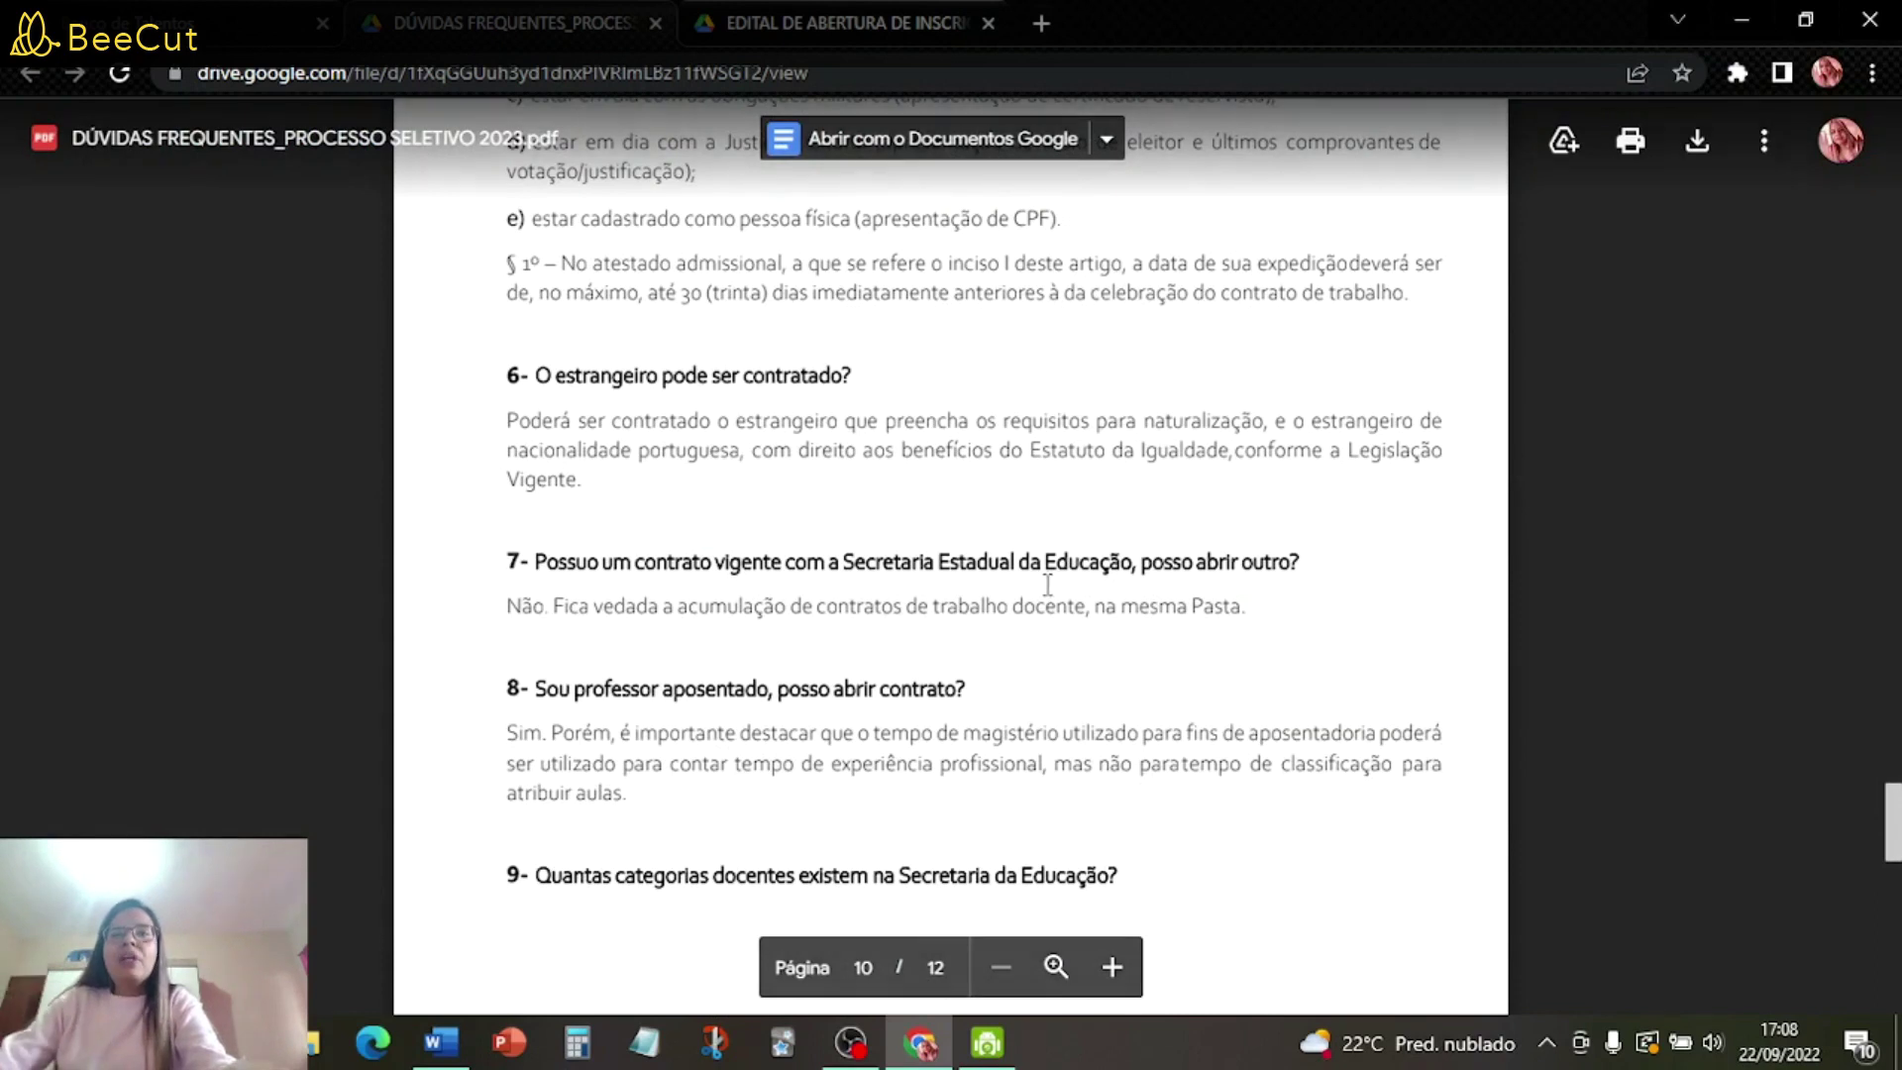
pyautogui.scroll(-15, 1052, 584)
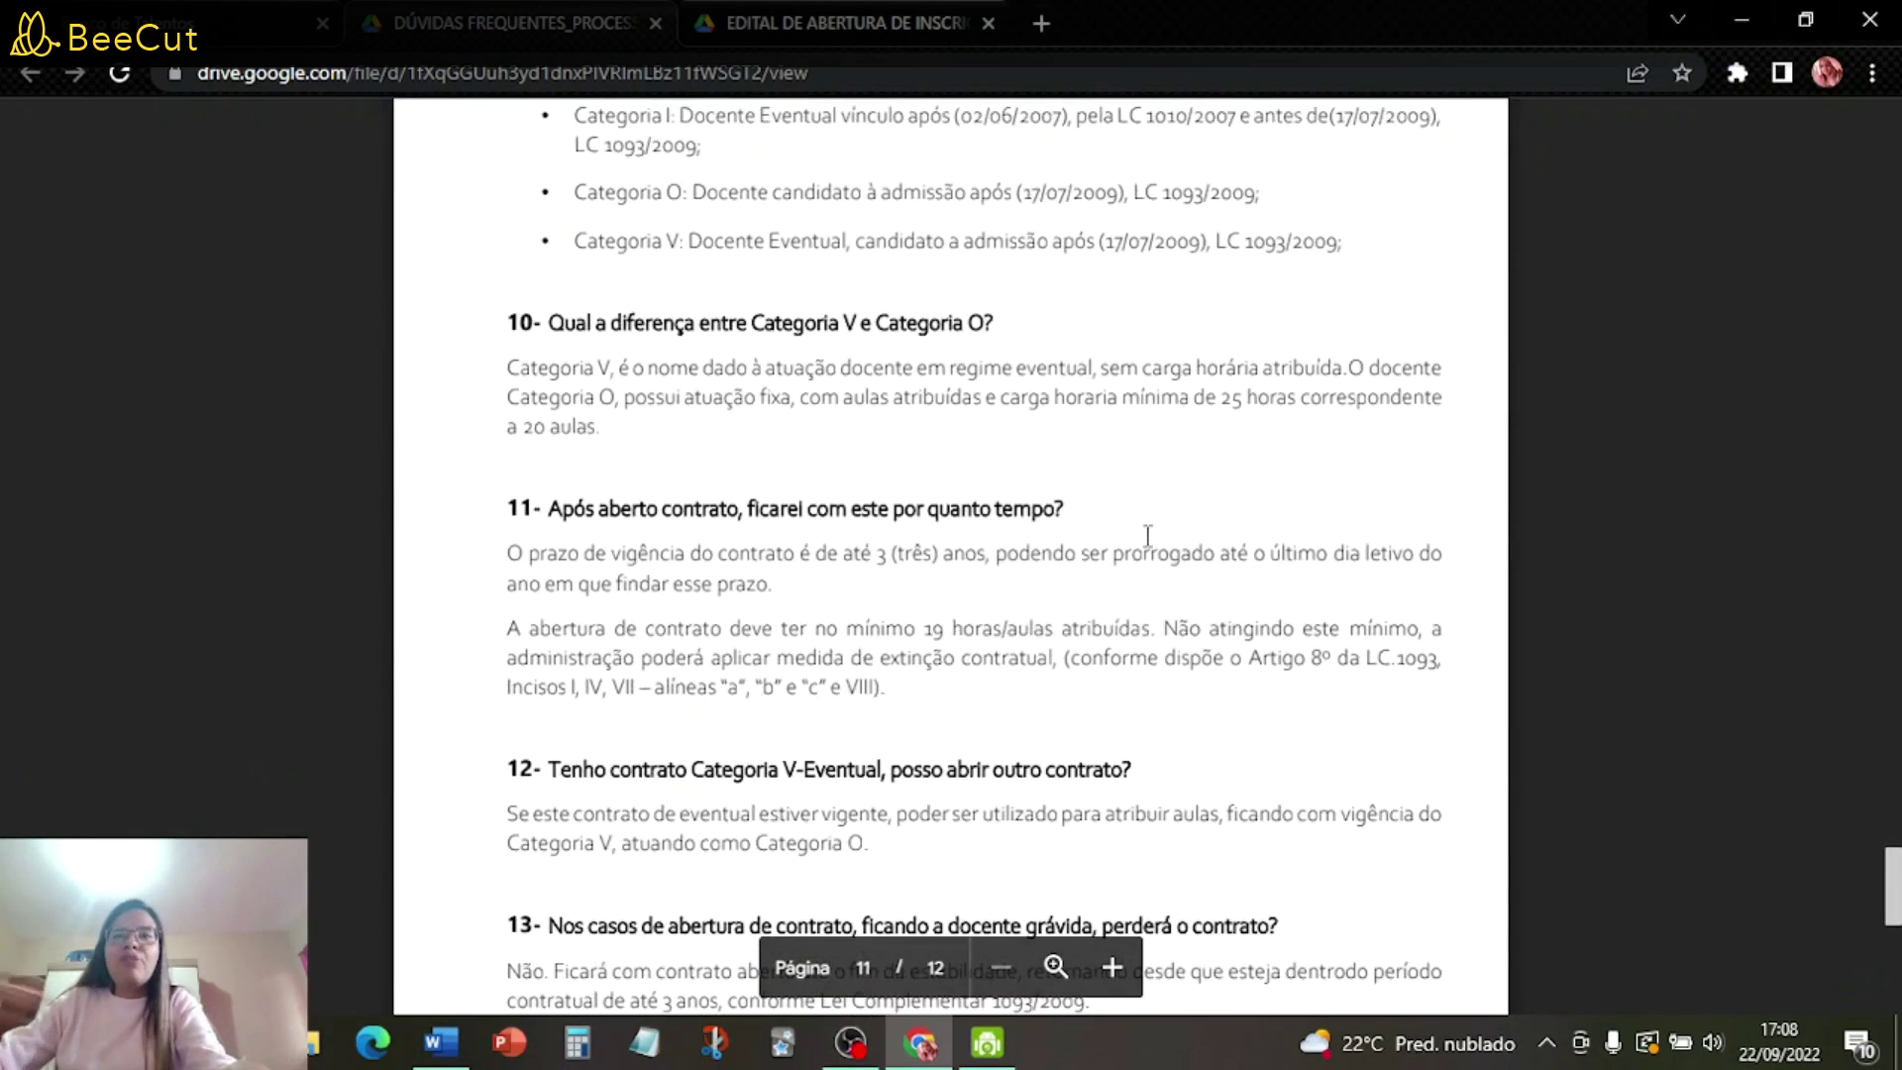
pyautogui.scroll(-5, 1043, 446)
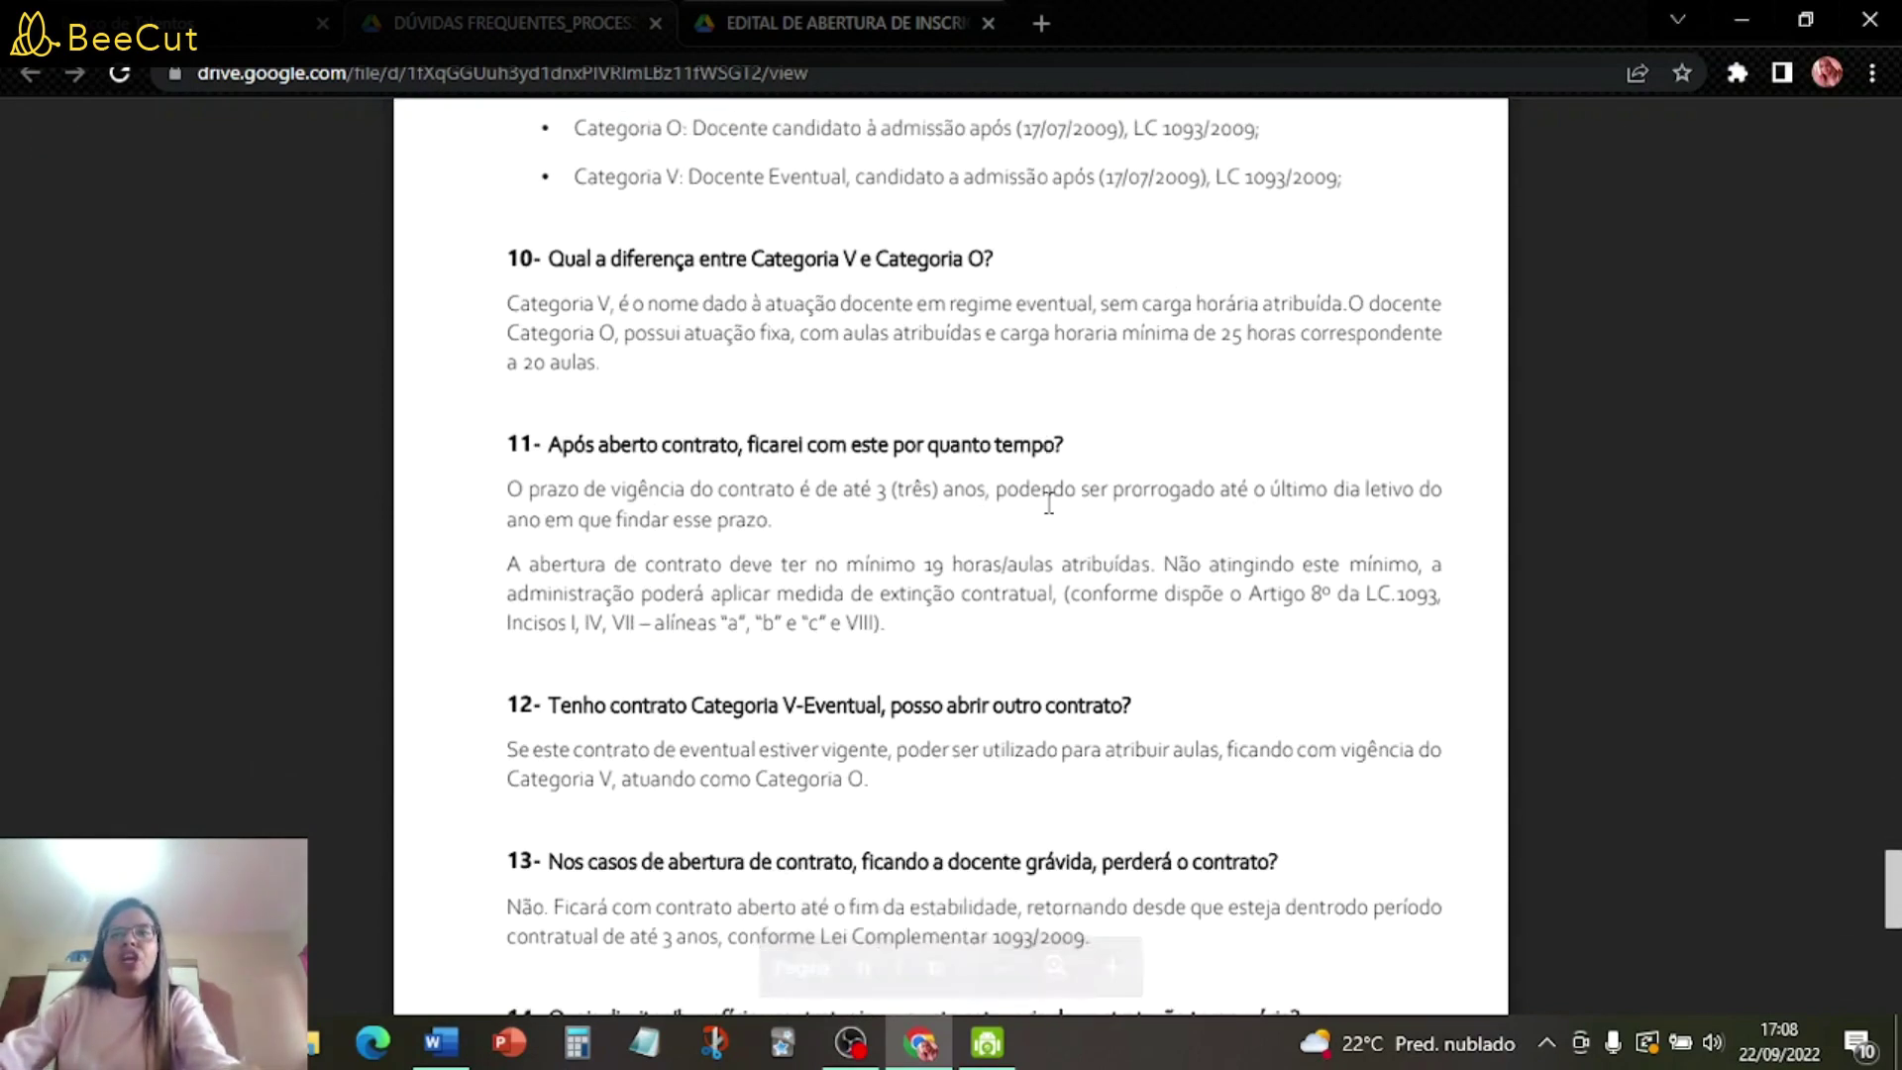
# - Go back to the Banco de Talentos process page and open the HABILITAÇÃO E QUALIFICAÇÃO reference PDF
pyautogui.click(149, 22)
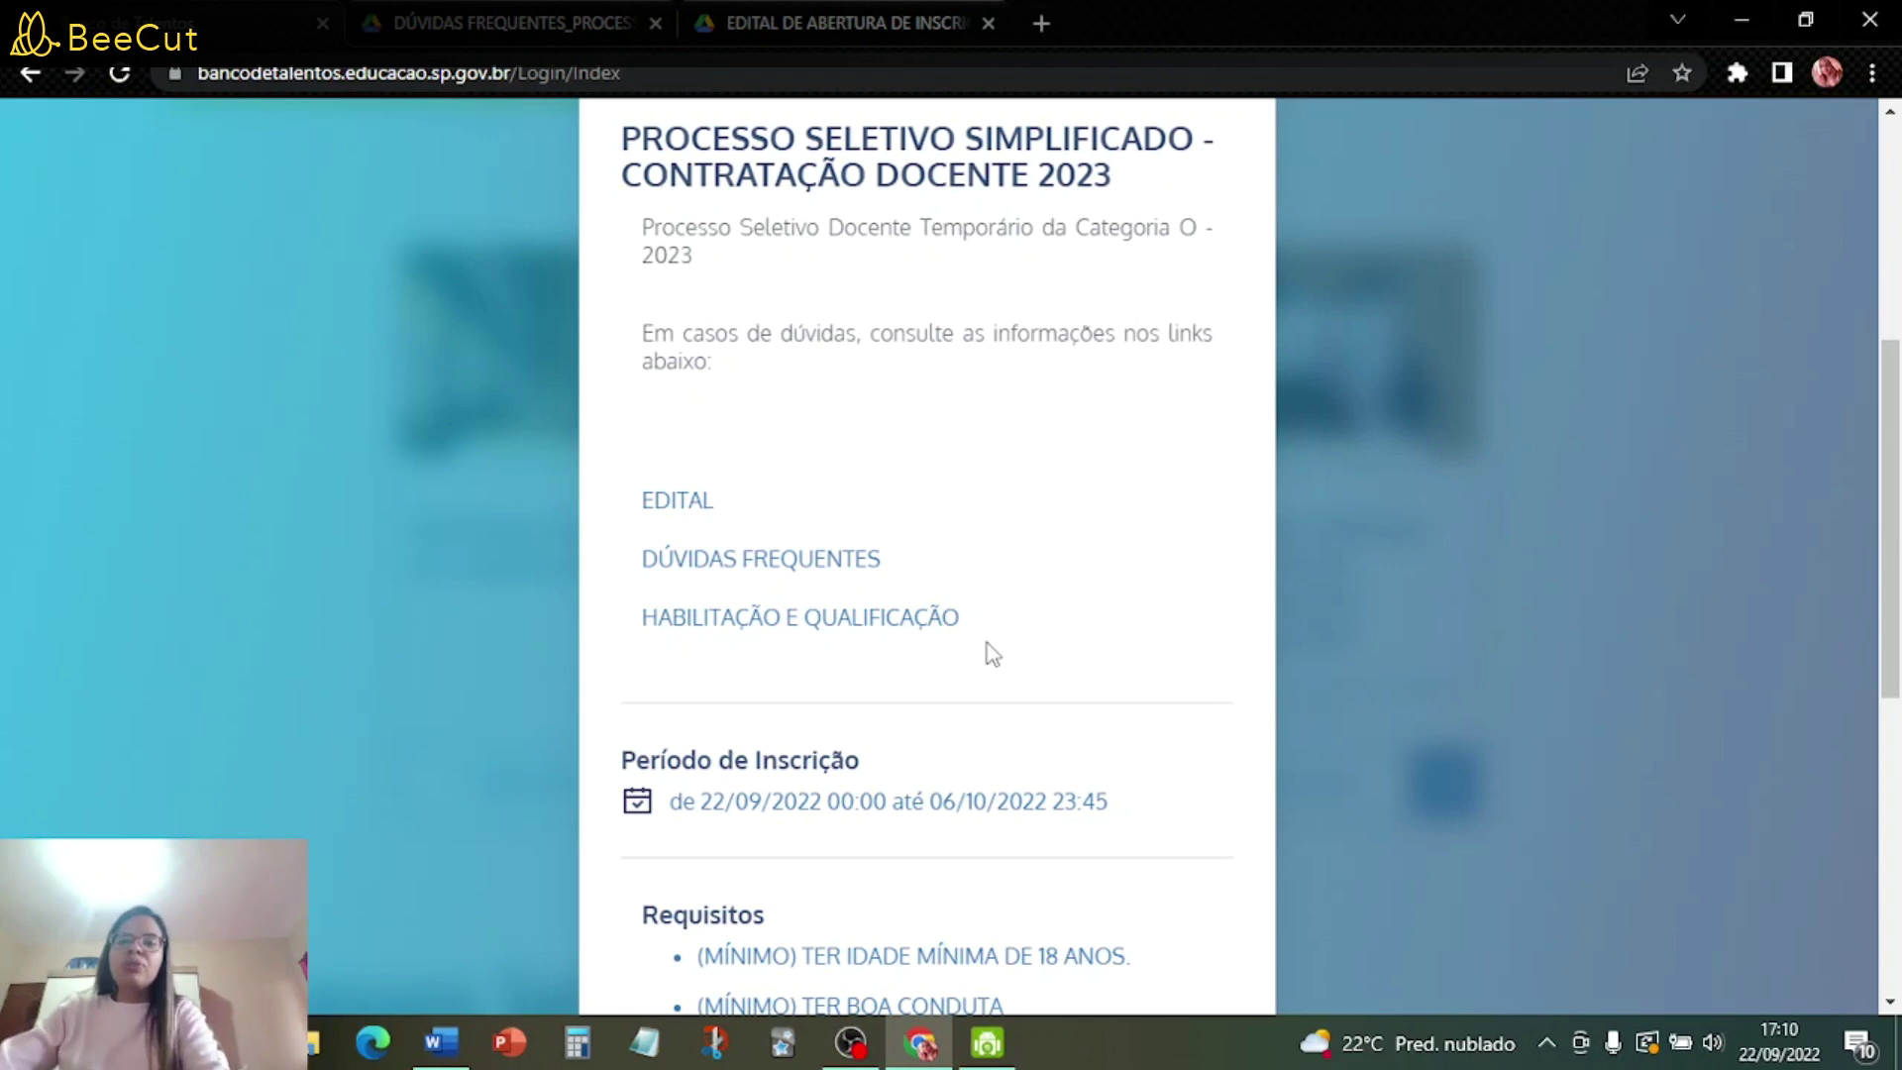
pyautogui.click(867, 619)
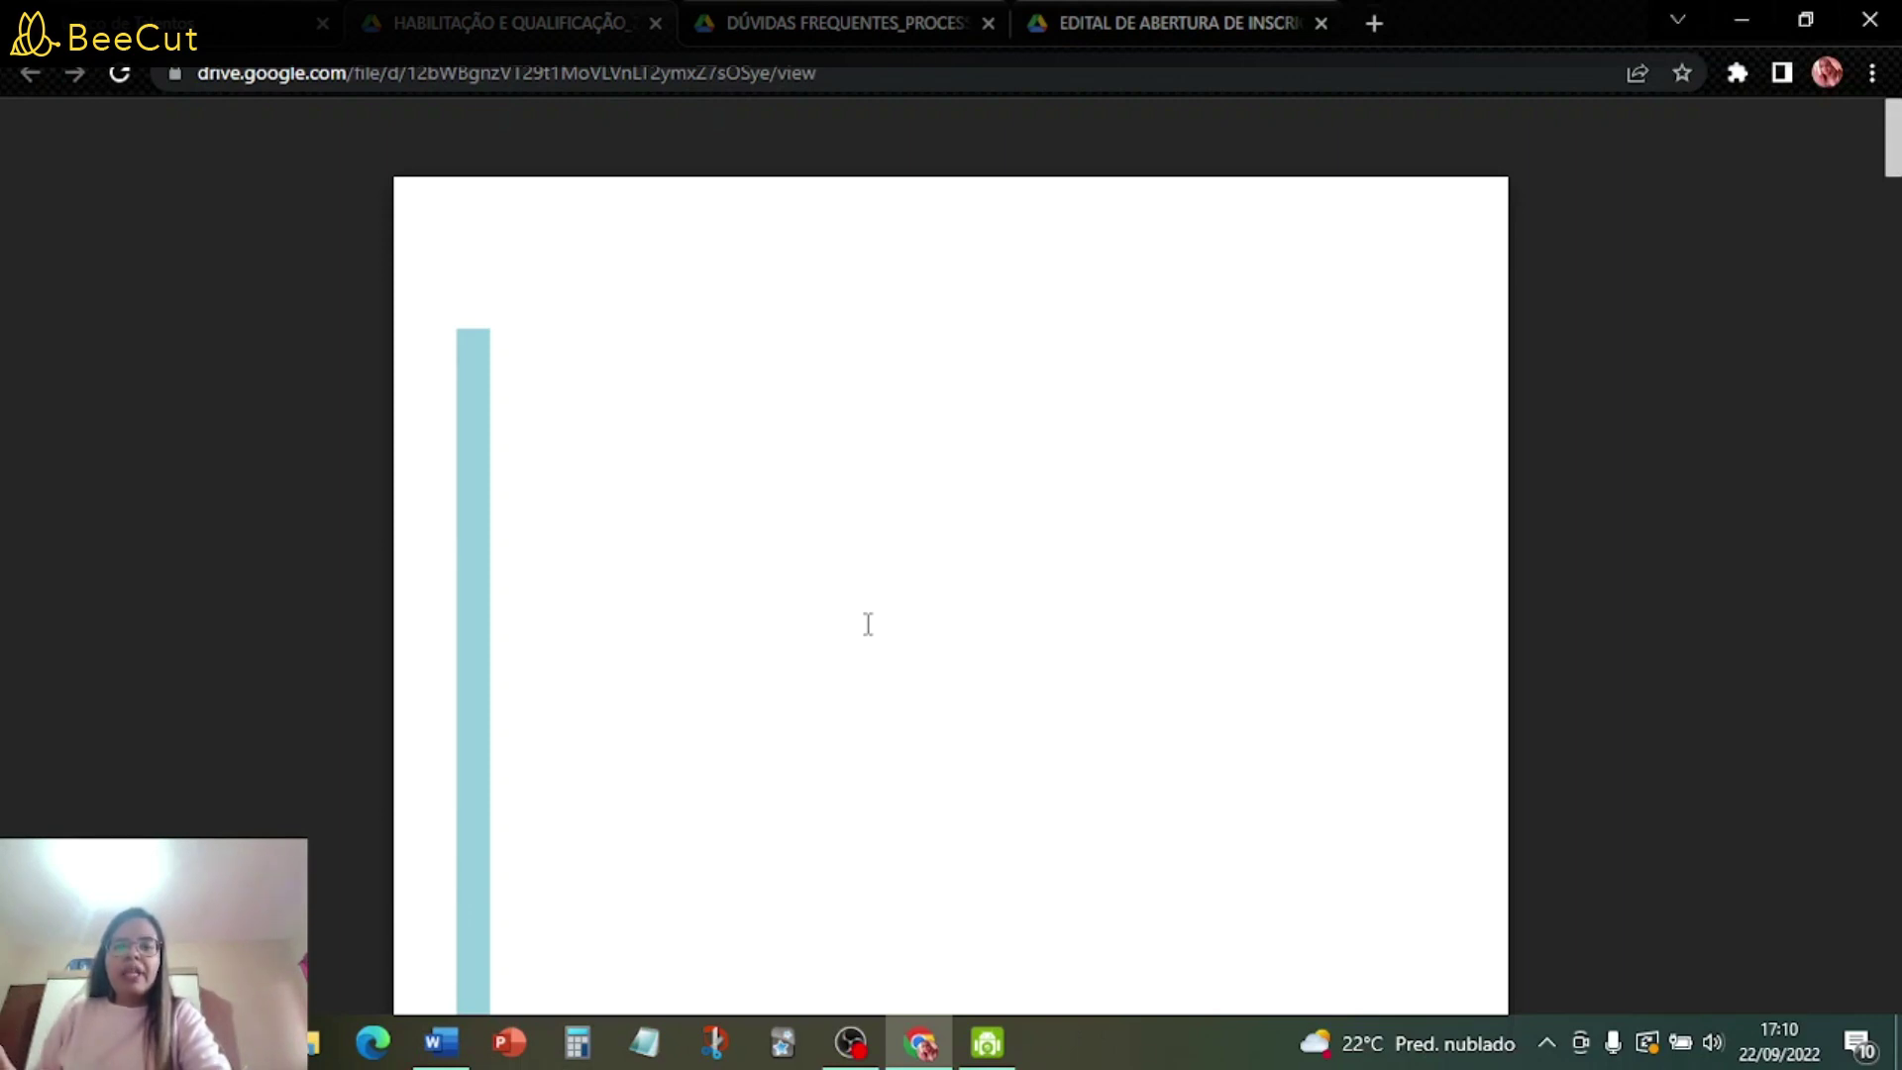
# - Browse the HABILITAÇÃO E QUALIFICAÇÃO_213_2021 PDF's Sumário, from Apresentação to Educação Especial
pyautogui.scroll(-10, 1077, 569)
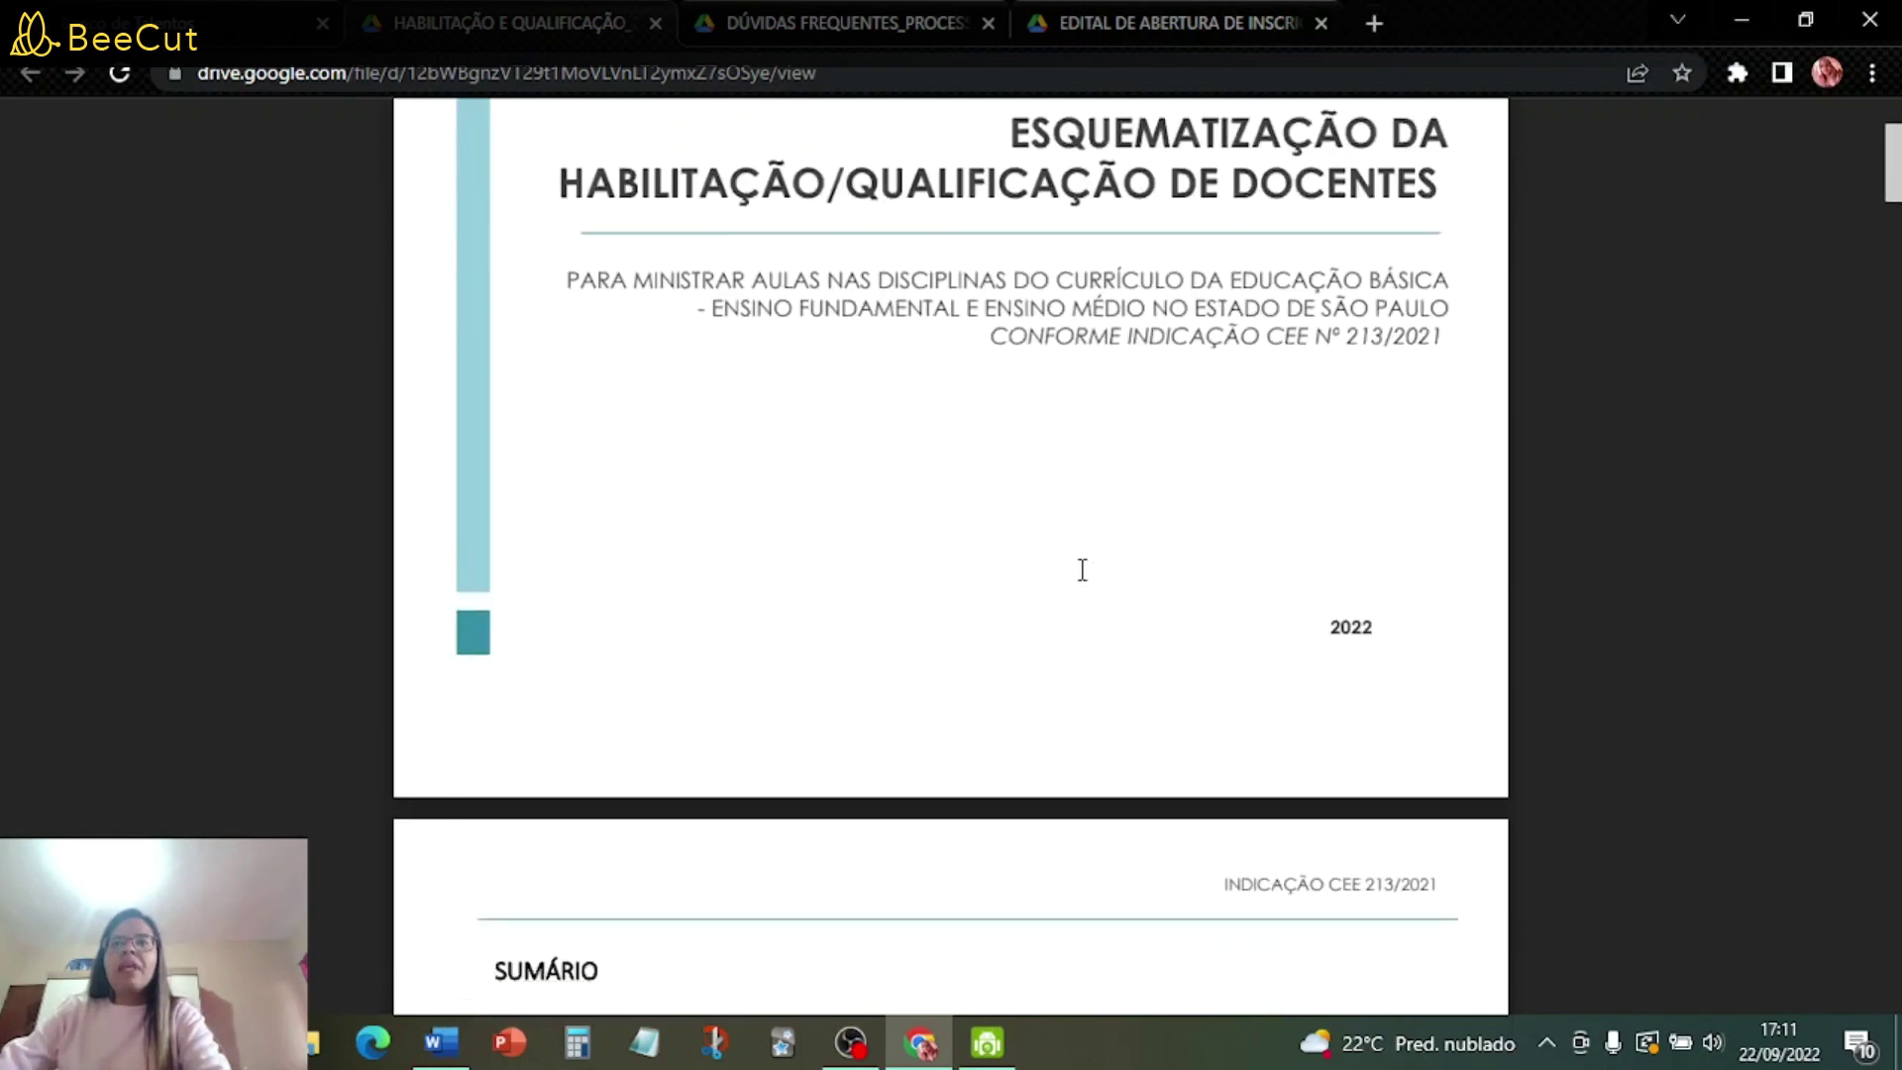
pyautogui.scroll(3, 1082, 570)
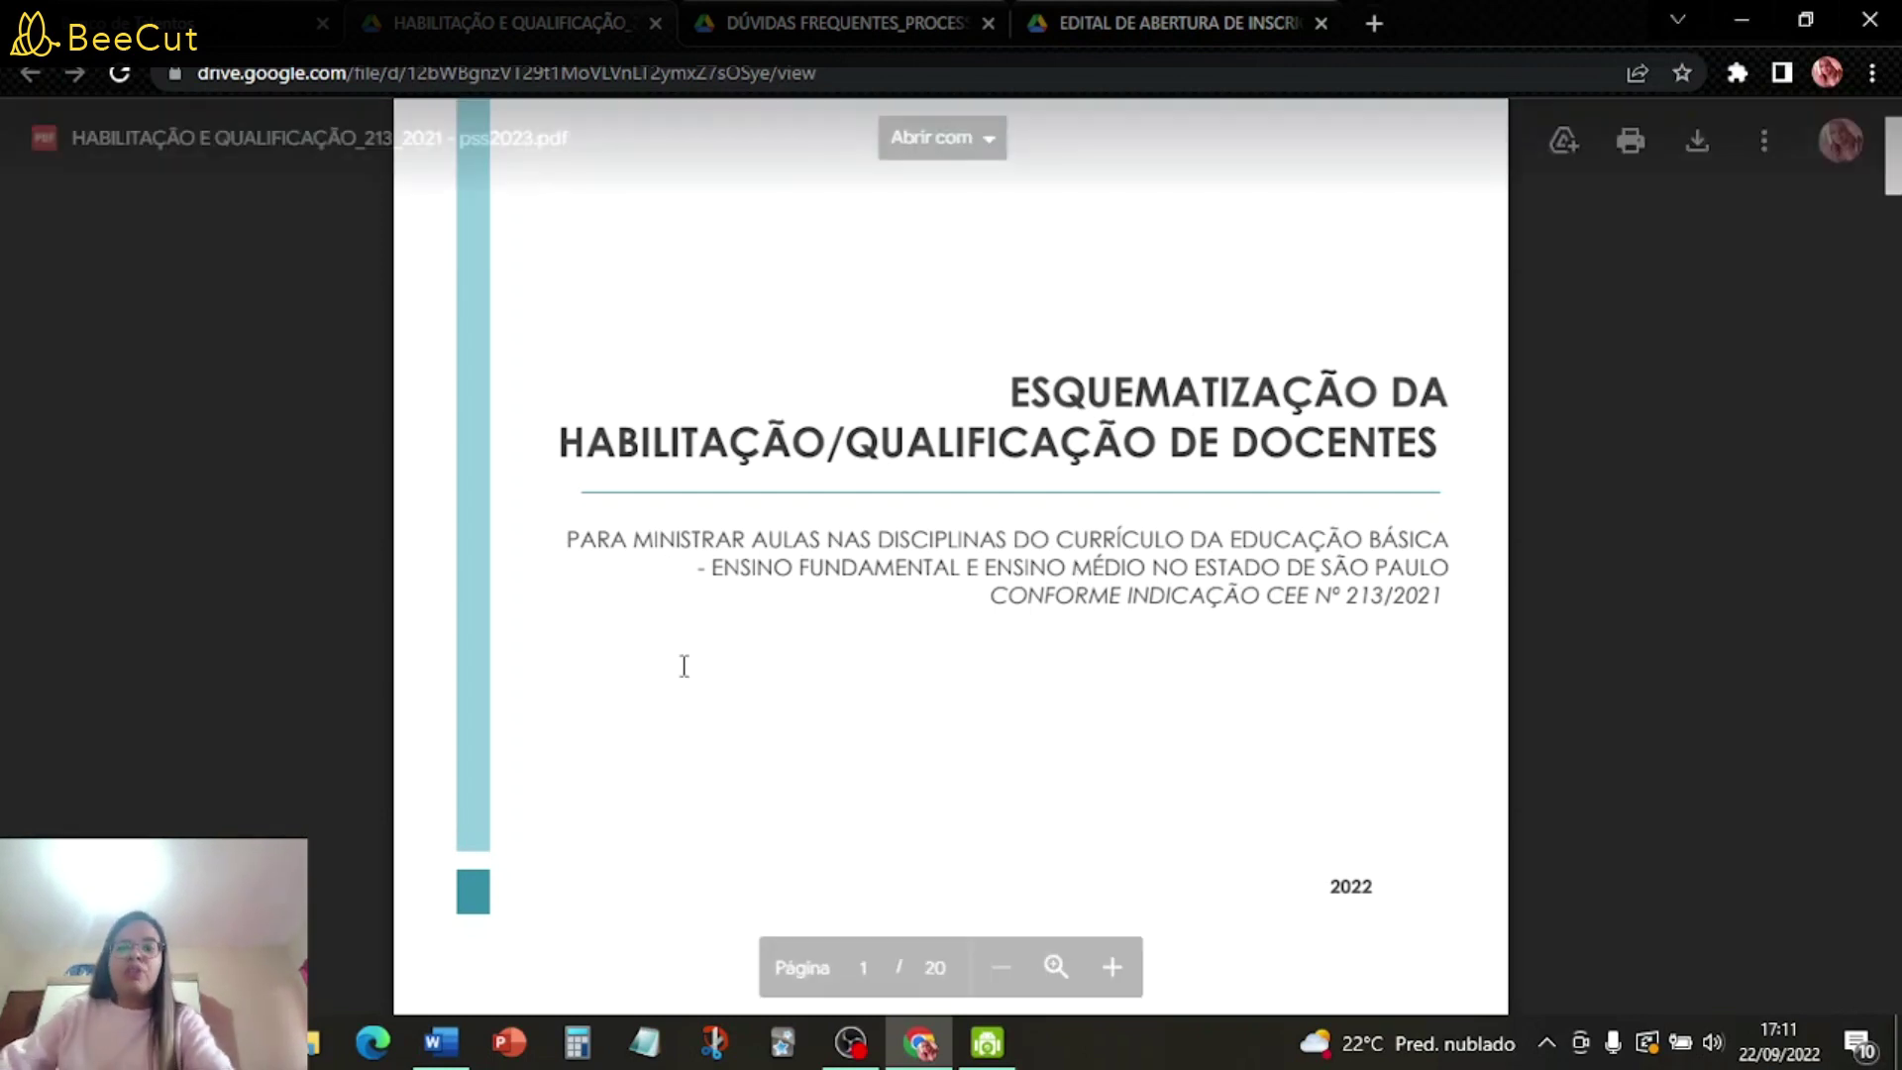
pyautogui.scroll(-3, 1114, 715)
pyautogui.scroll(-5, 1114, 715)
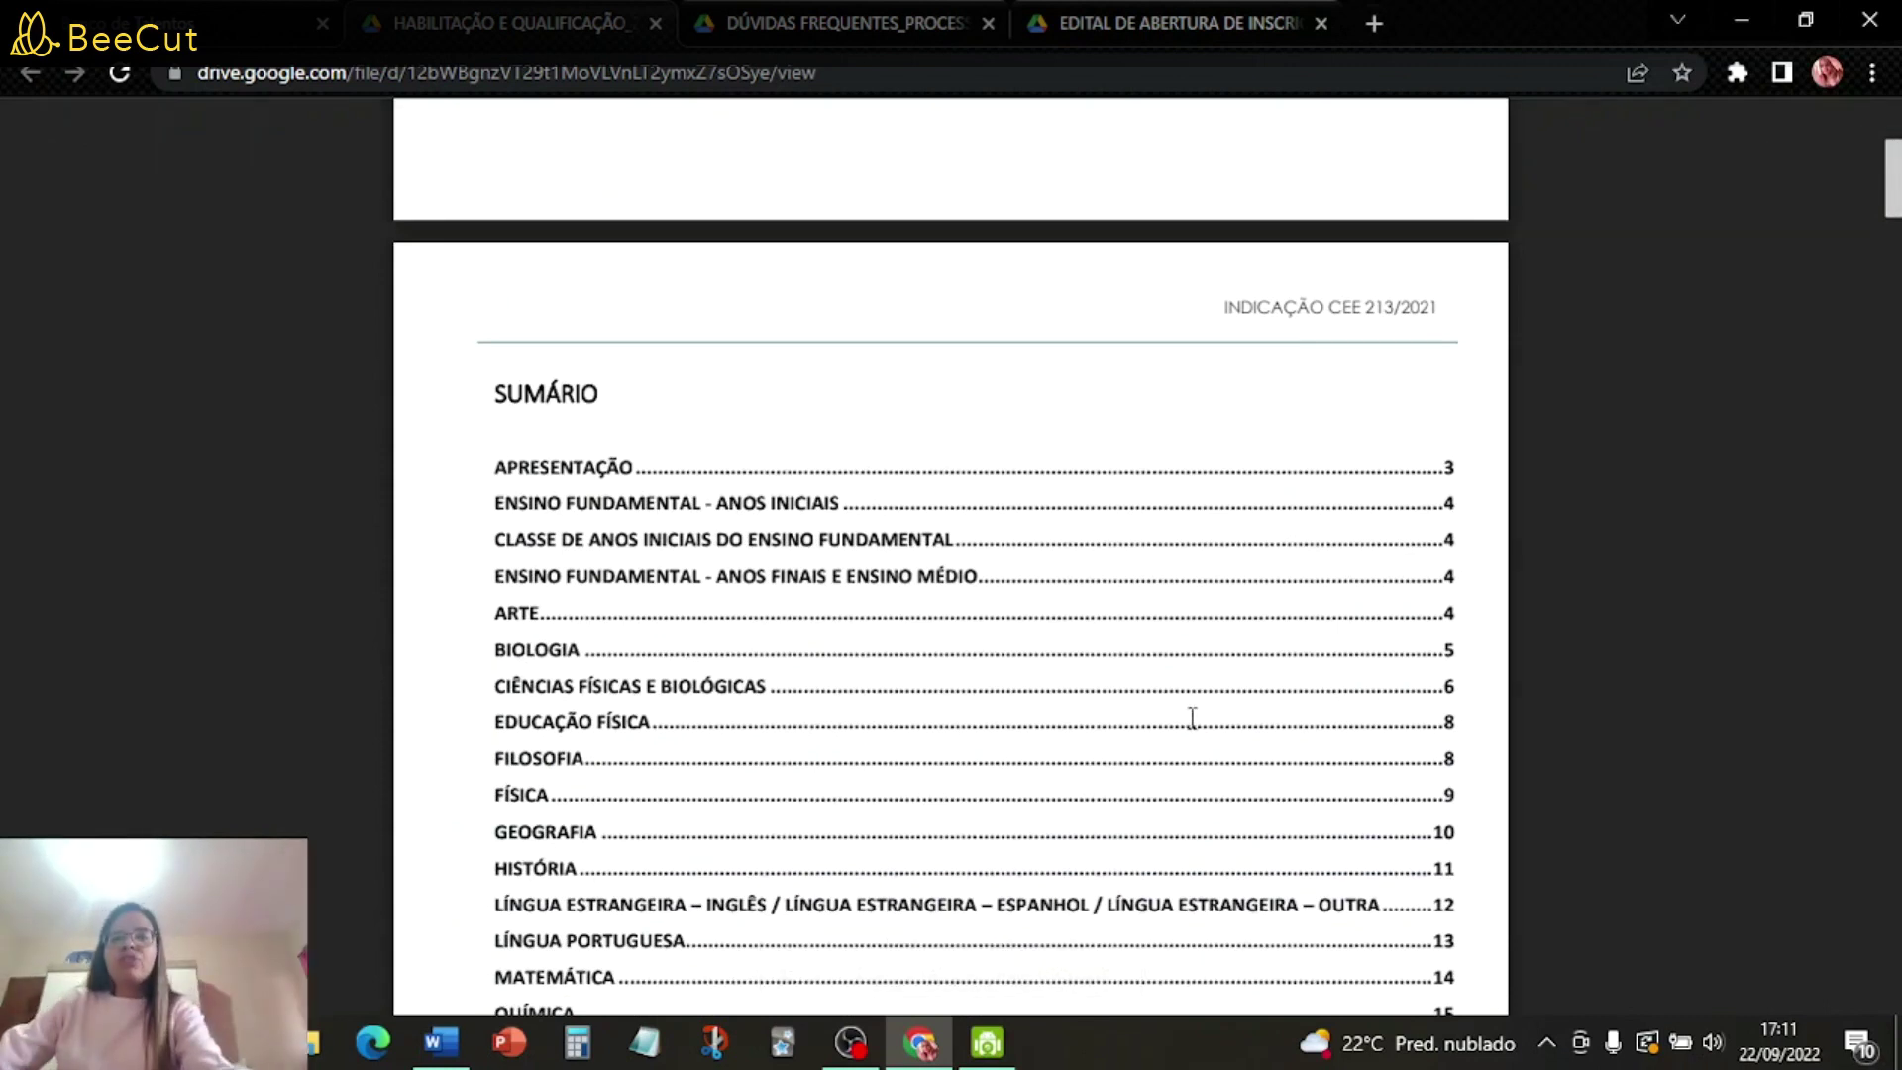
pyautogui.scroll(-4, 1146, 658)
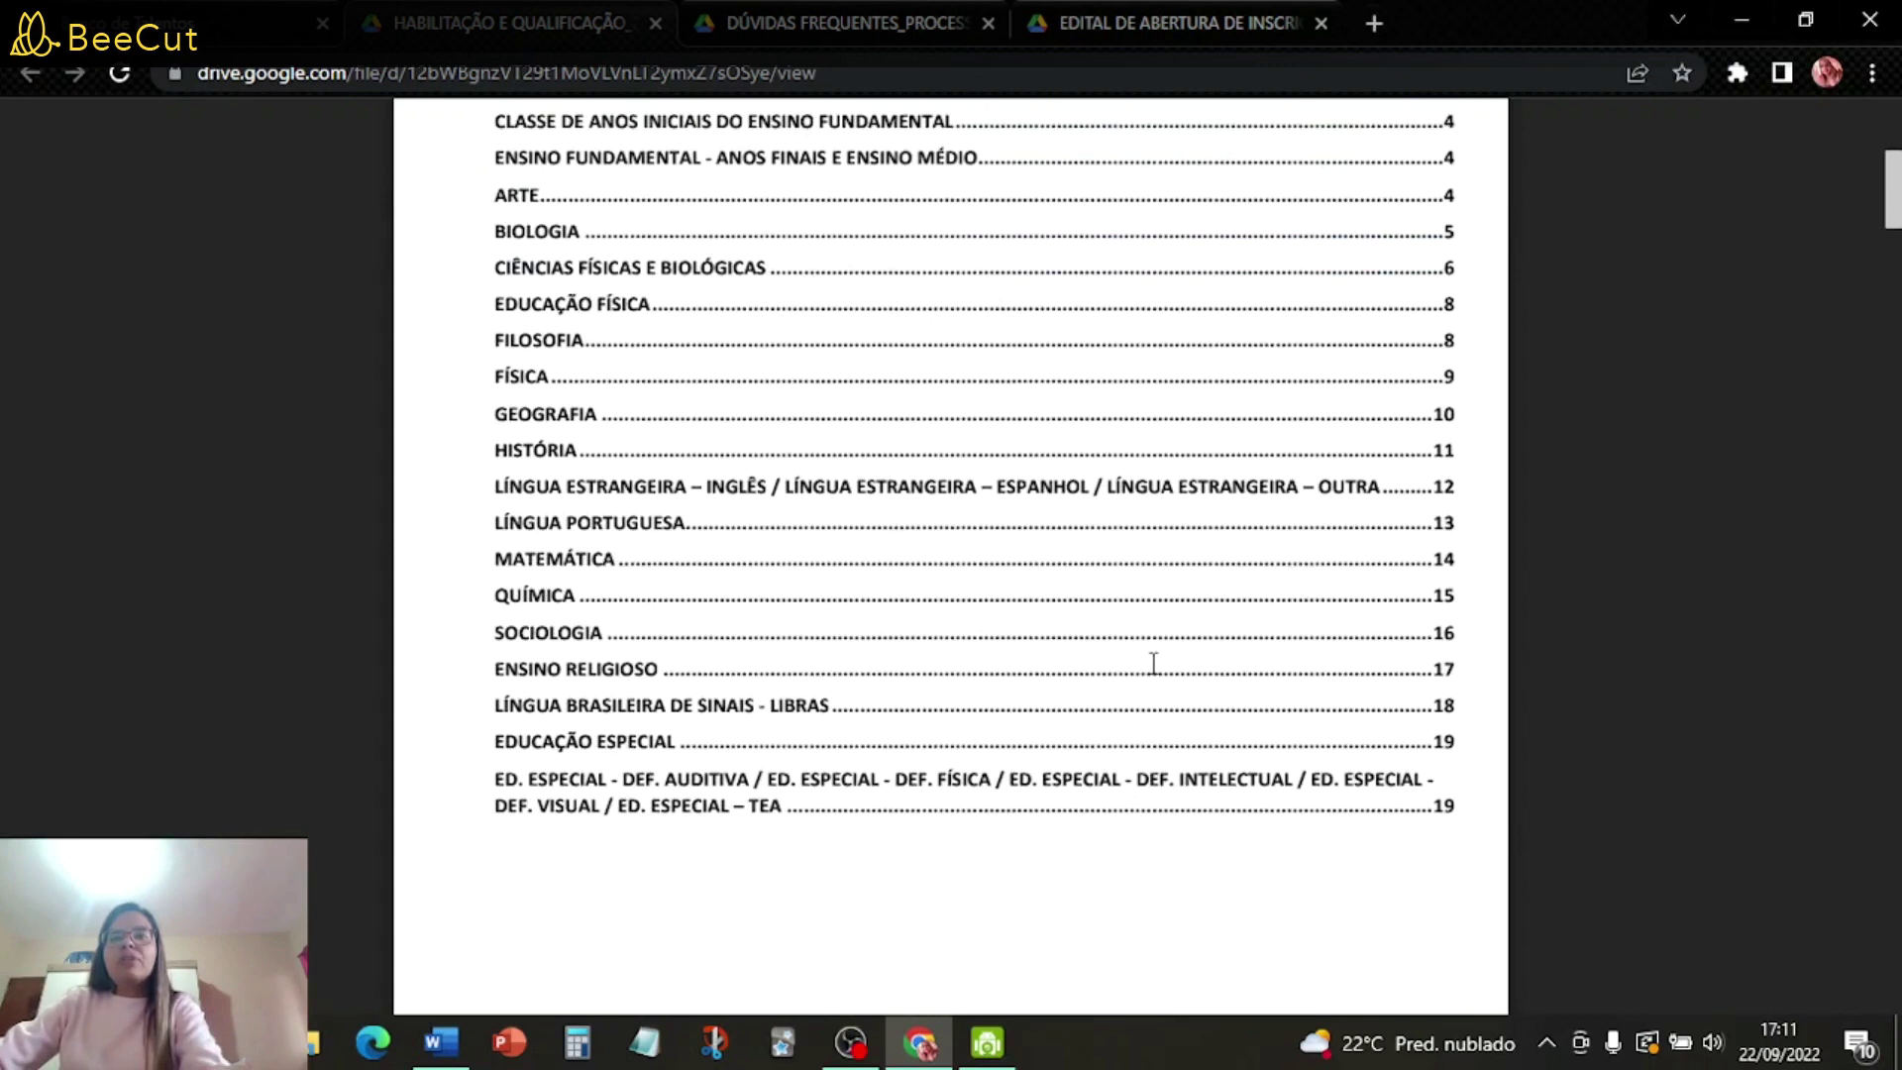
pyautogui.scroll(4, 1150, 658)
pyautogui.scroll(-15, 1125, 660)
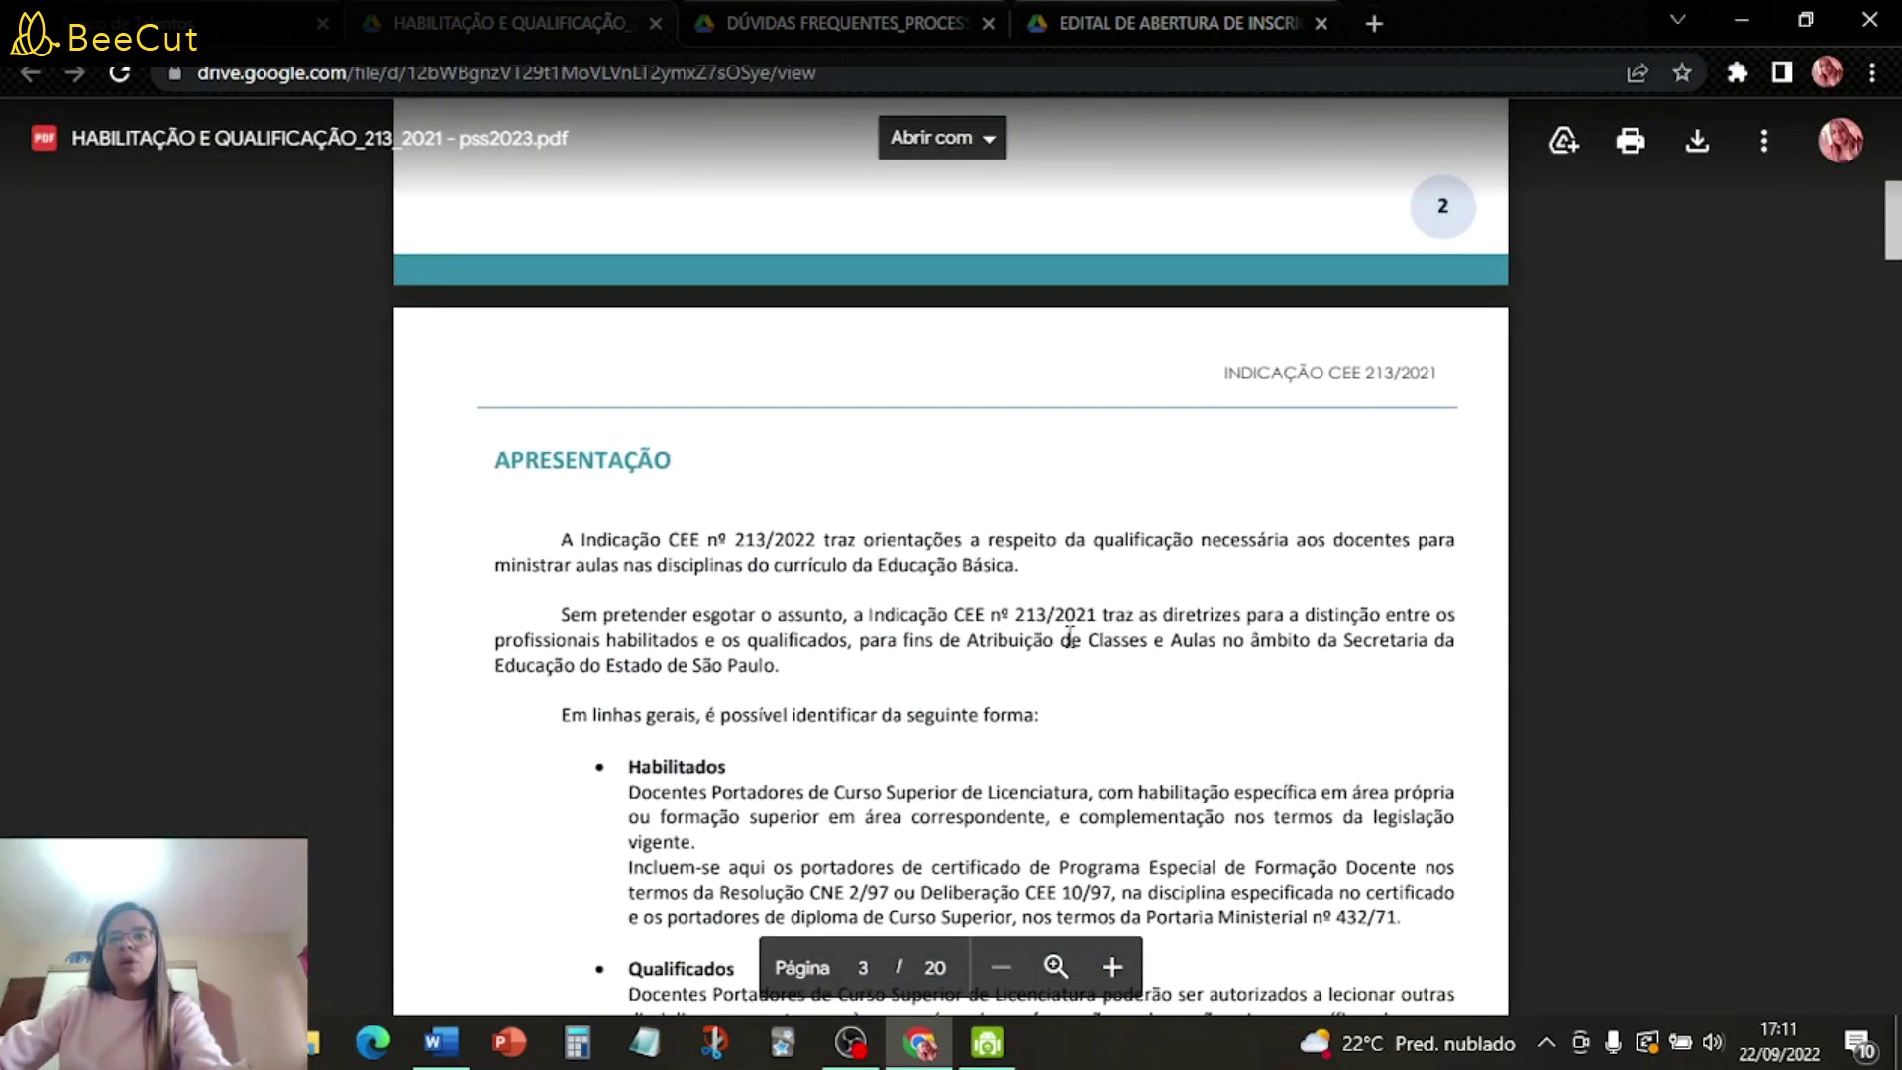
pyautogui.scroll(14, 1090, 624)
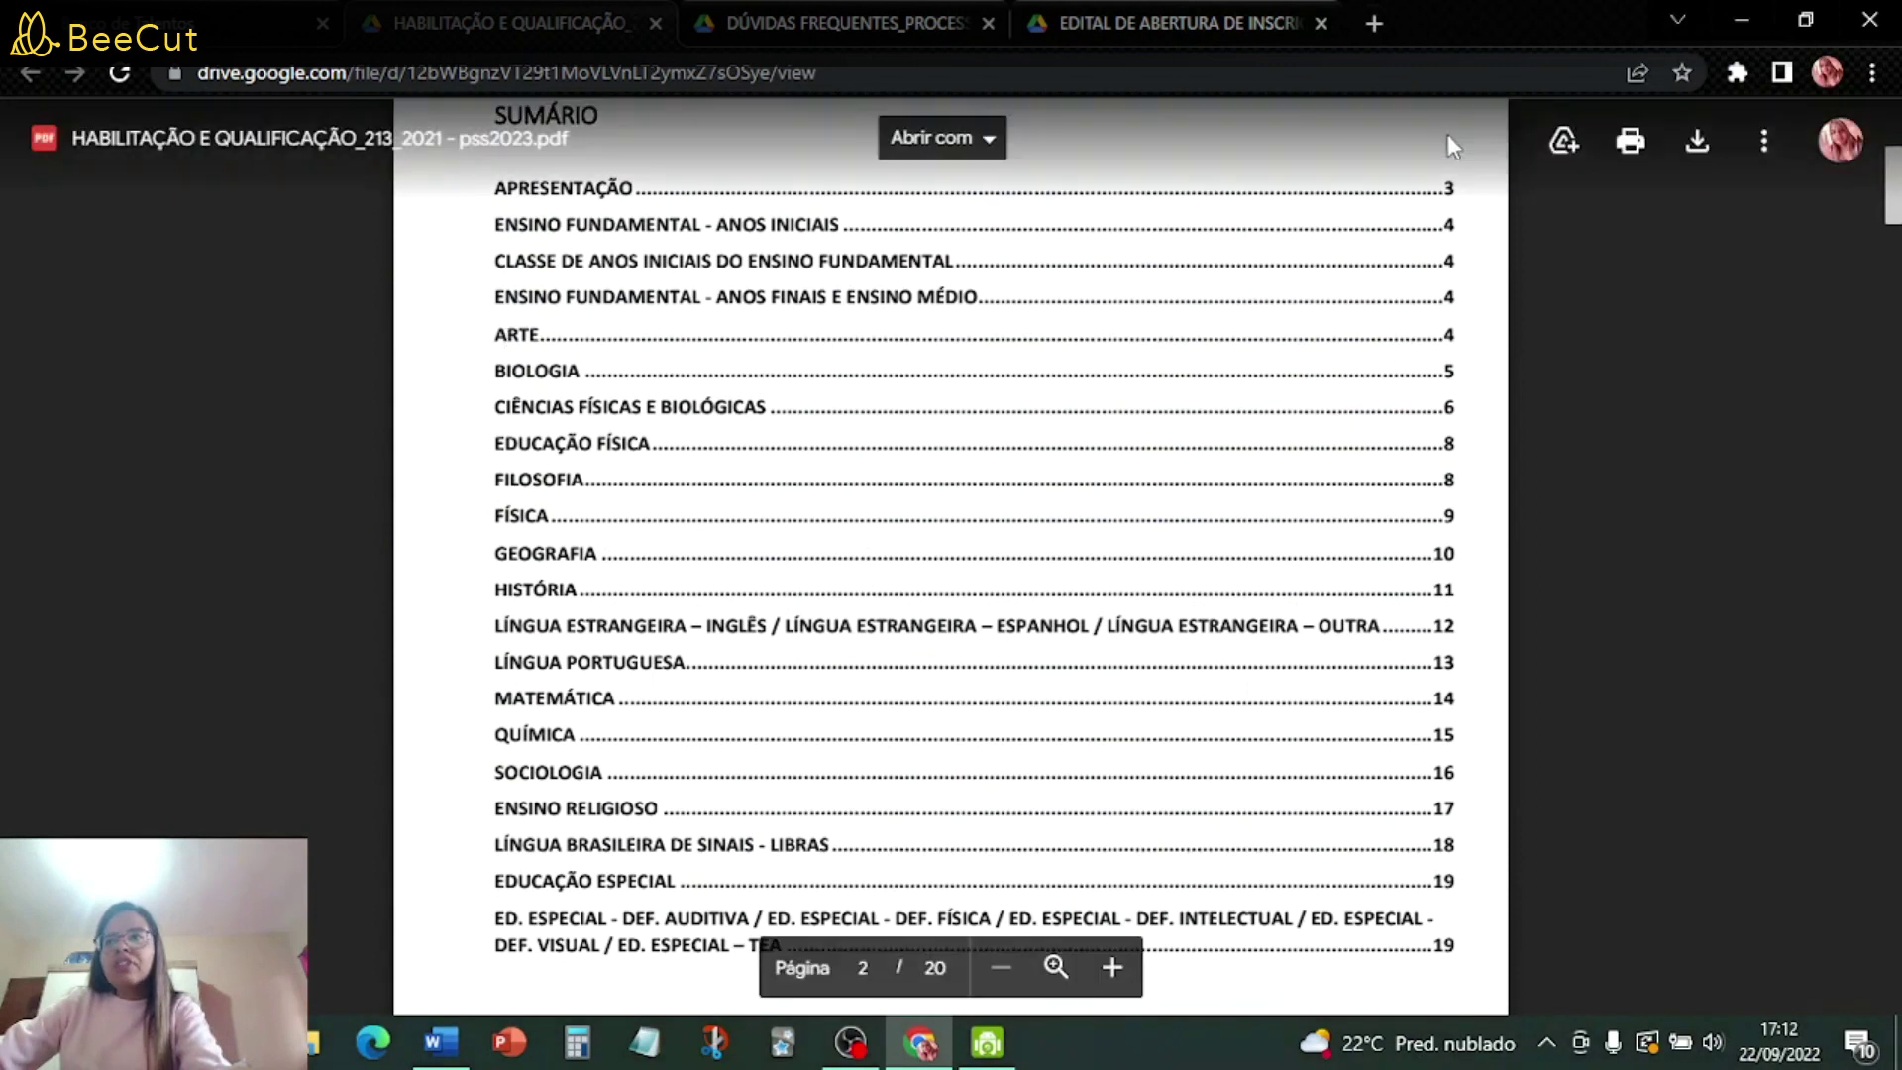
pyautogui.scroll(-20, 892, 466)
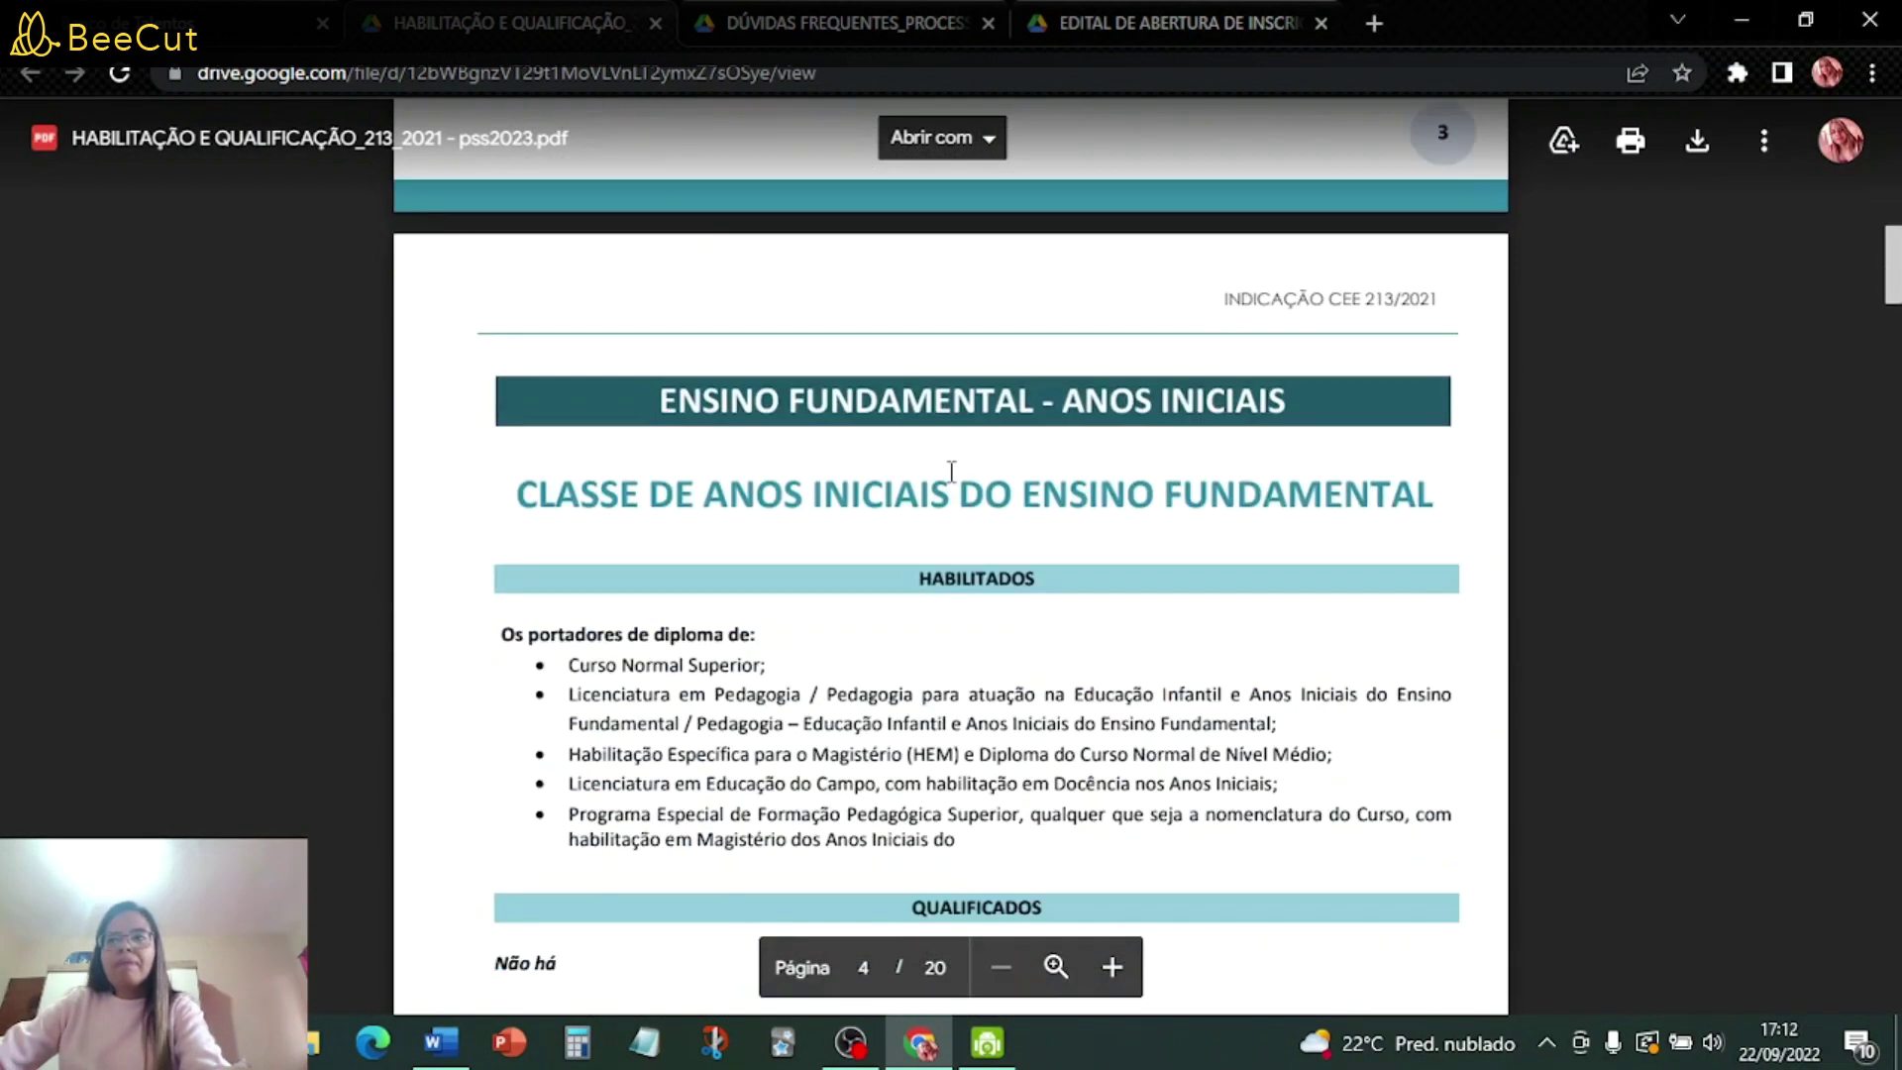
# - Skim the HABILITAÇÃO E QUALIFICAÇÃO PDF's subject sections down to page 11
pyautogui.scroll(-10, 951, 471)
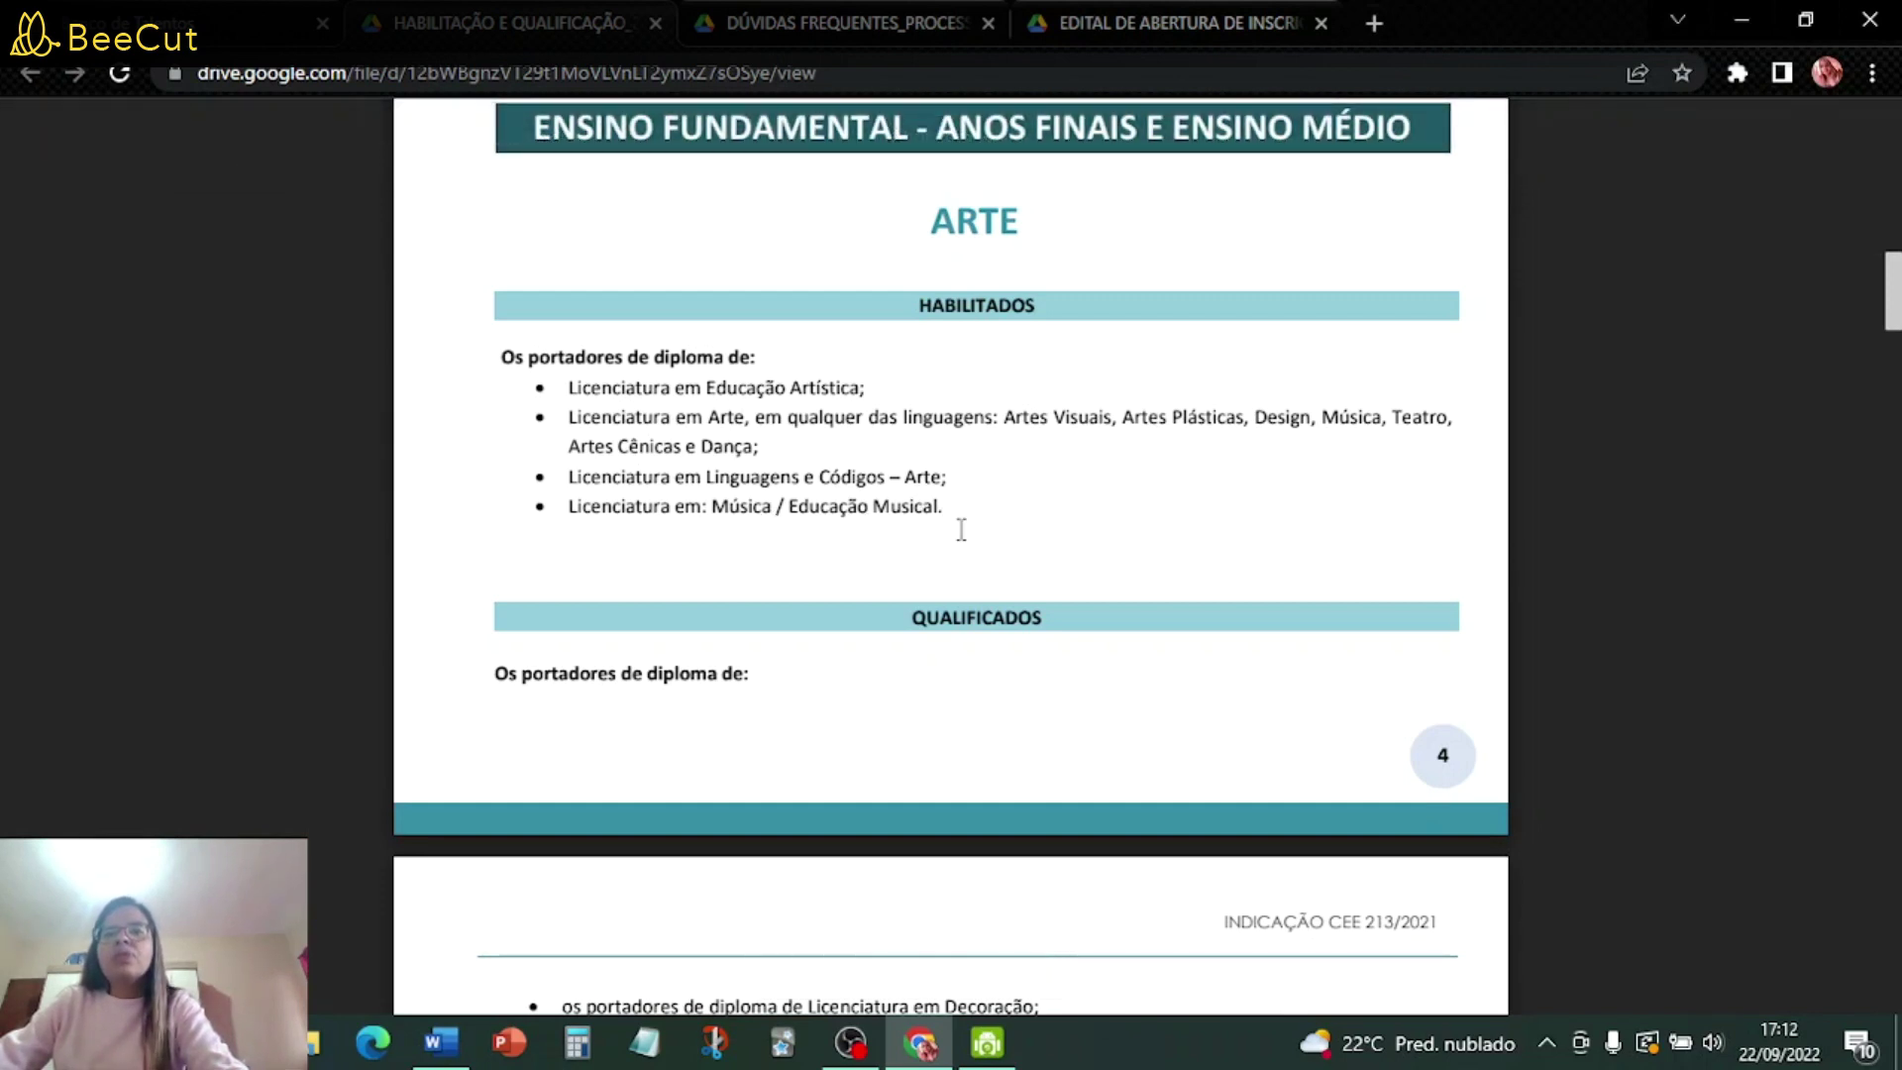
pyautogui.scroll(-3, 961, 530)
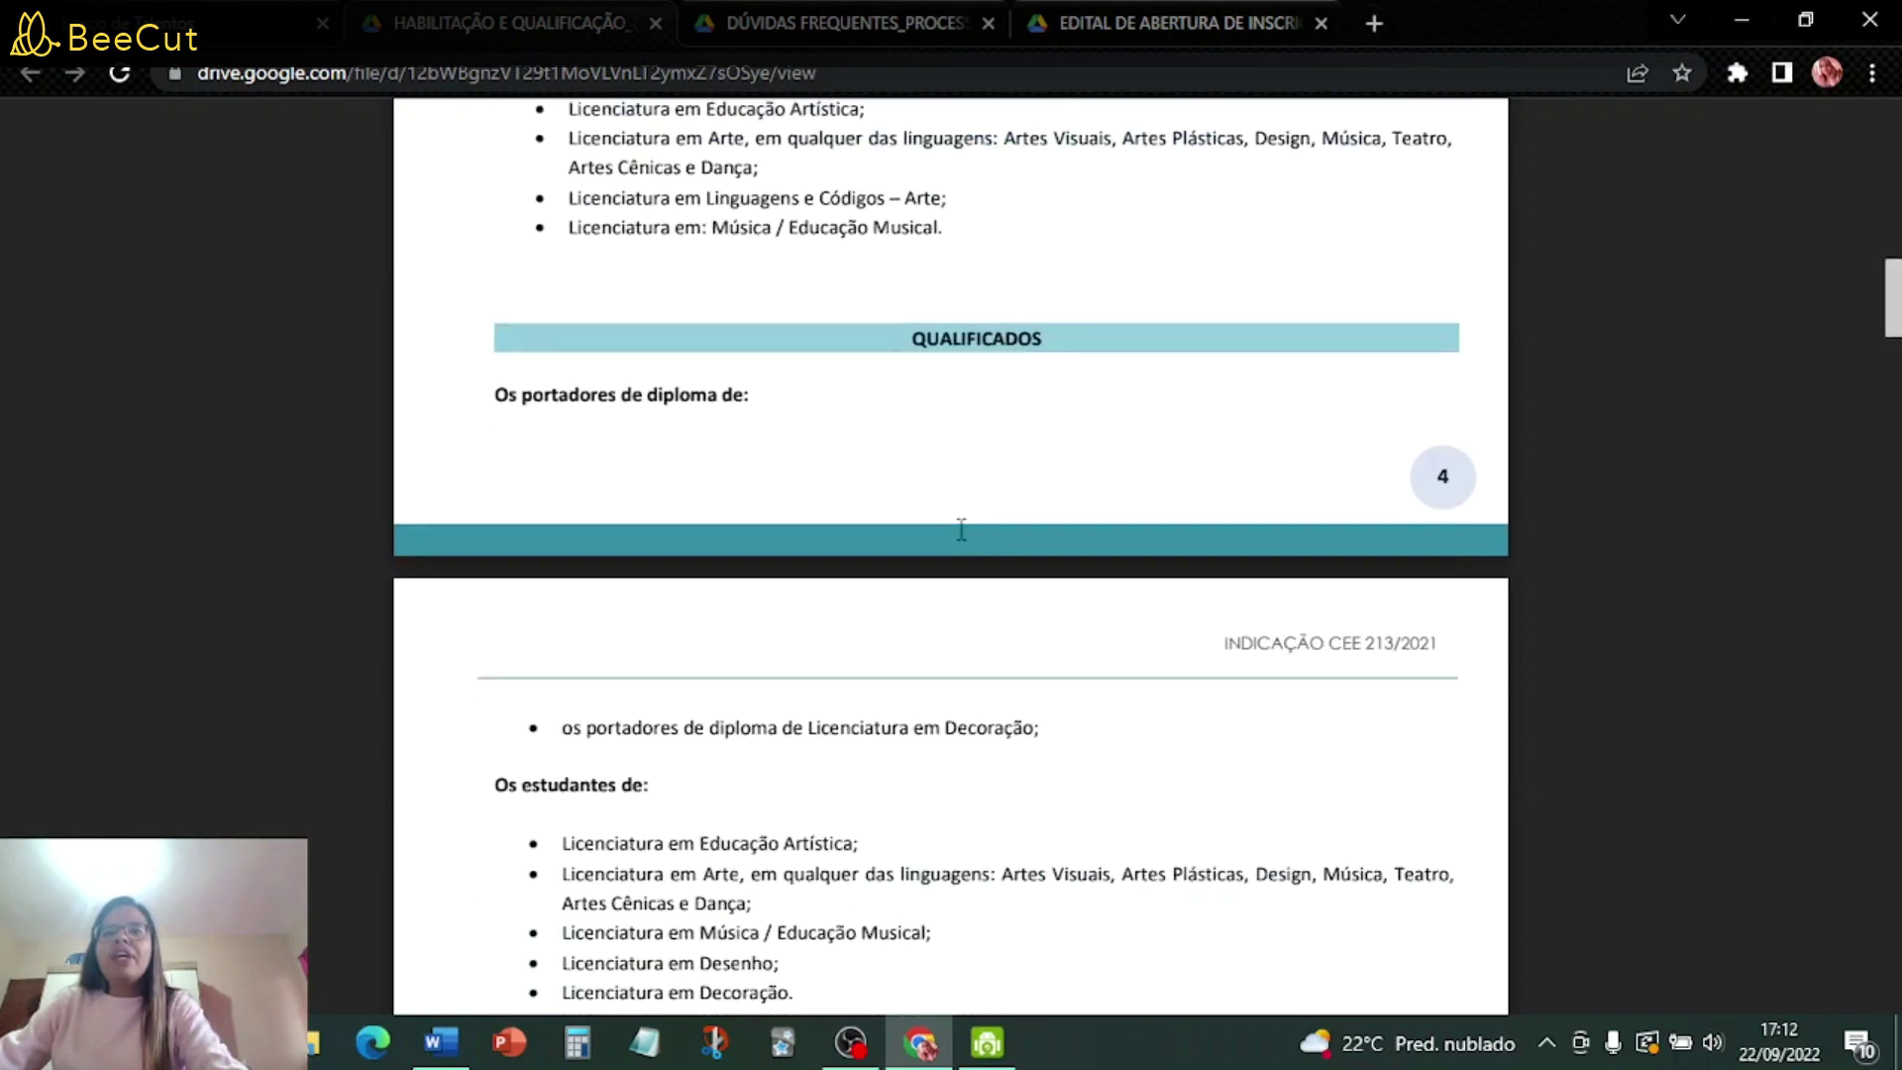
pyautogui.scroll(-3, 961, 530)
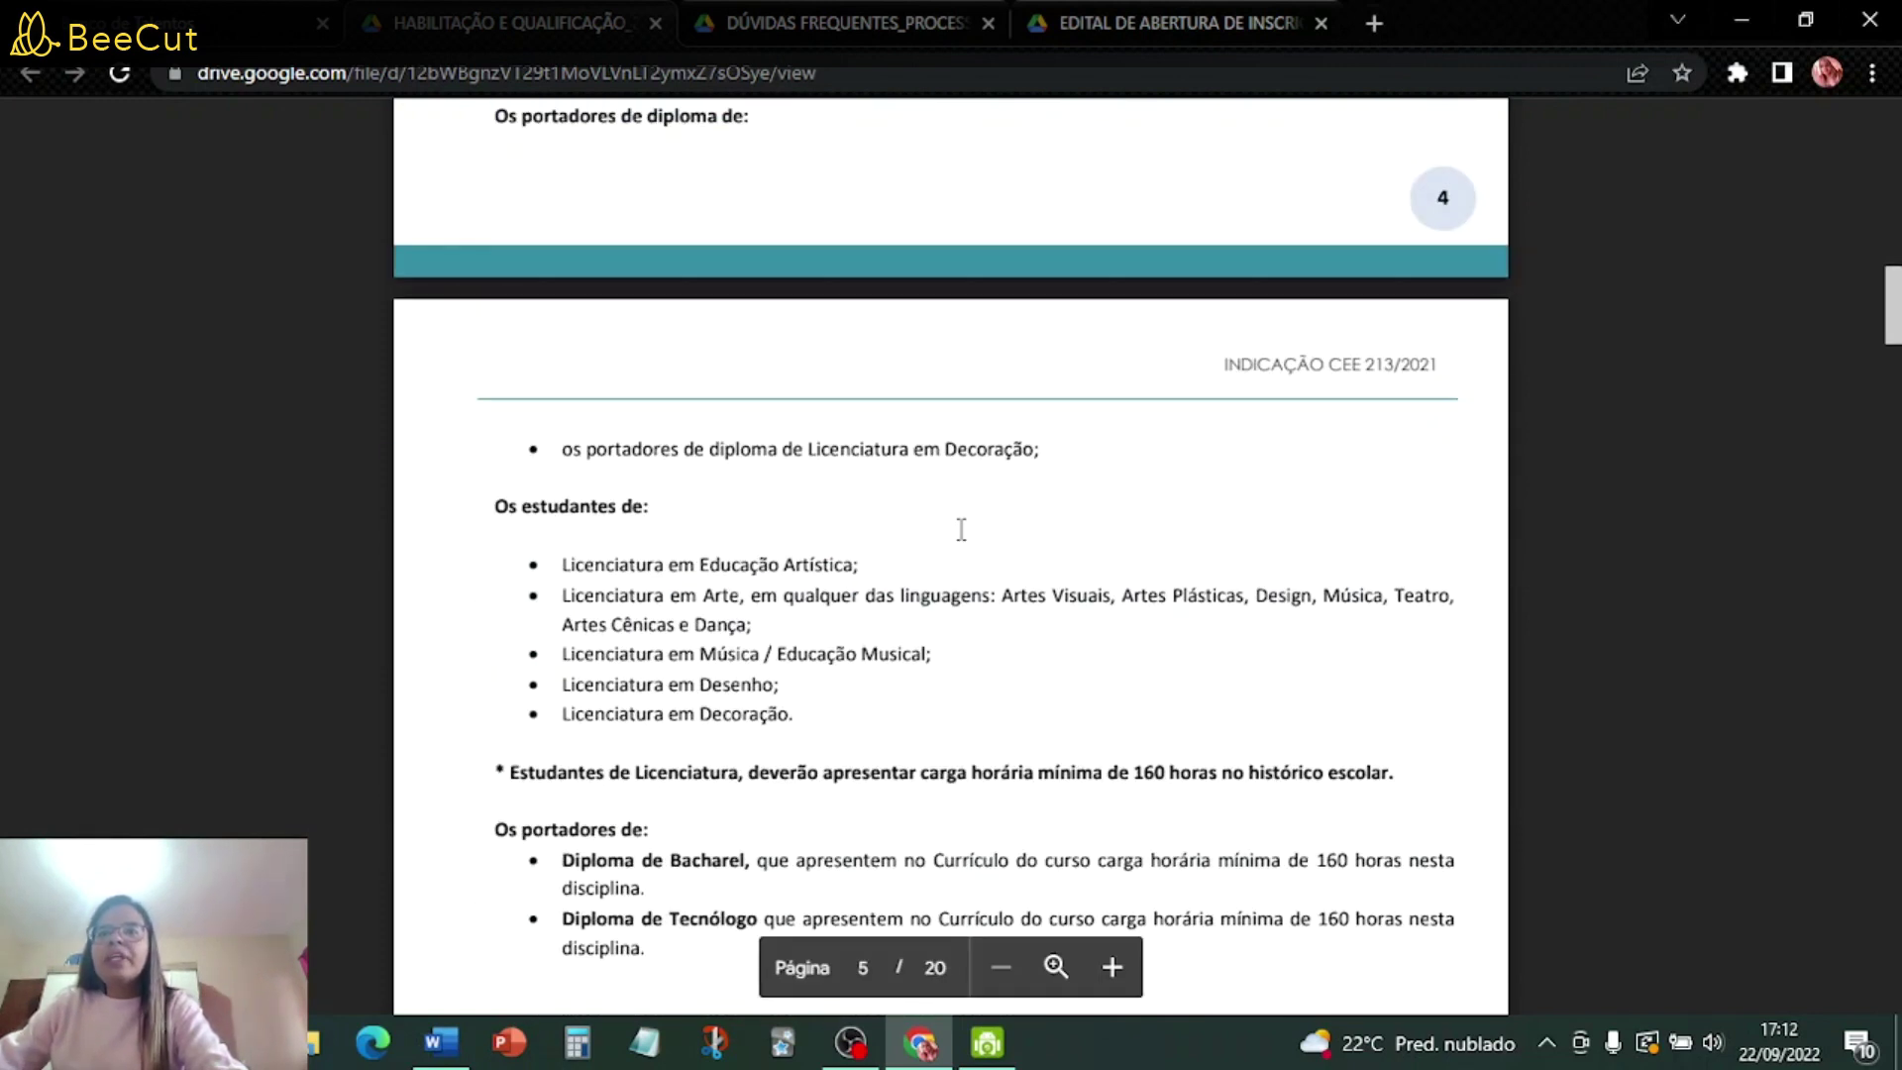
pyautogui.scroll(-2, 934, 501)
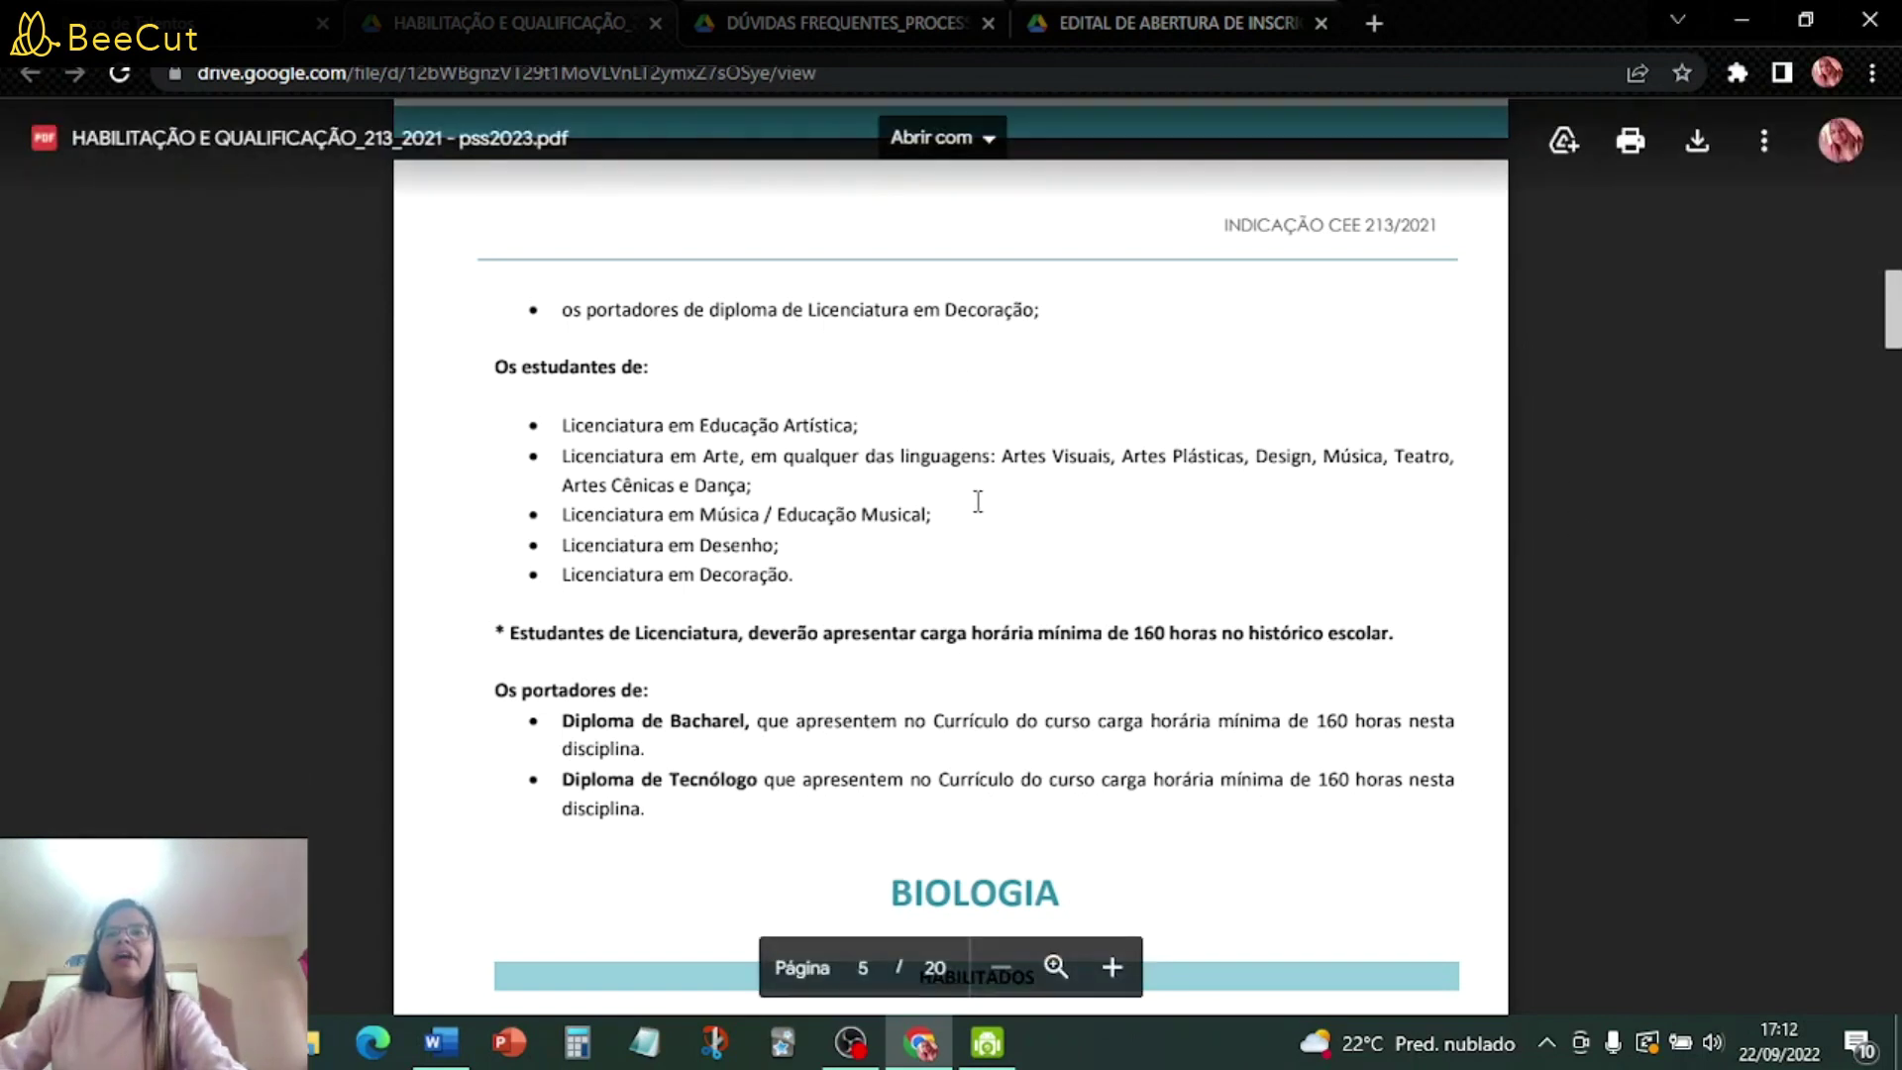
pyautogui.scroll(-1, 978, 500)
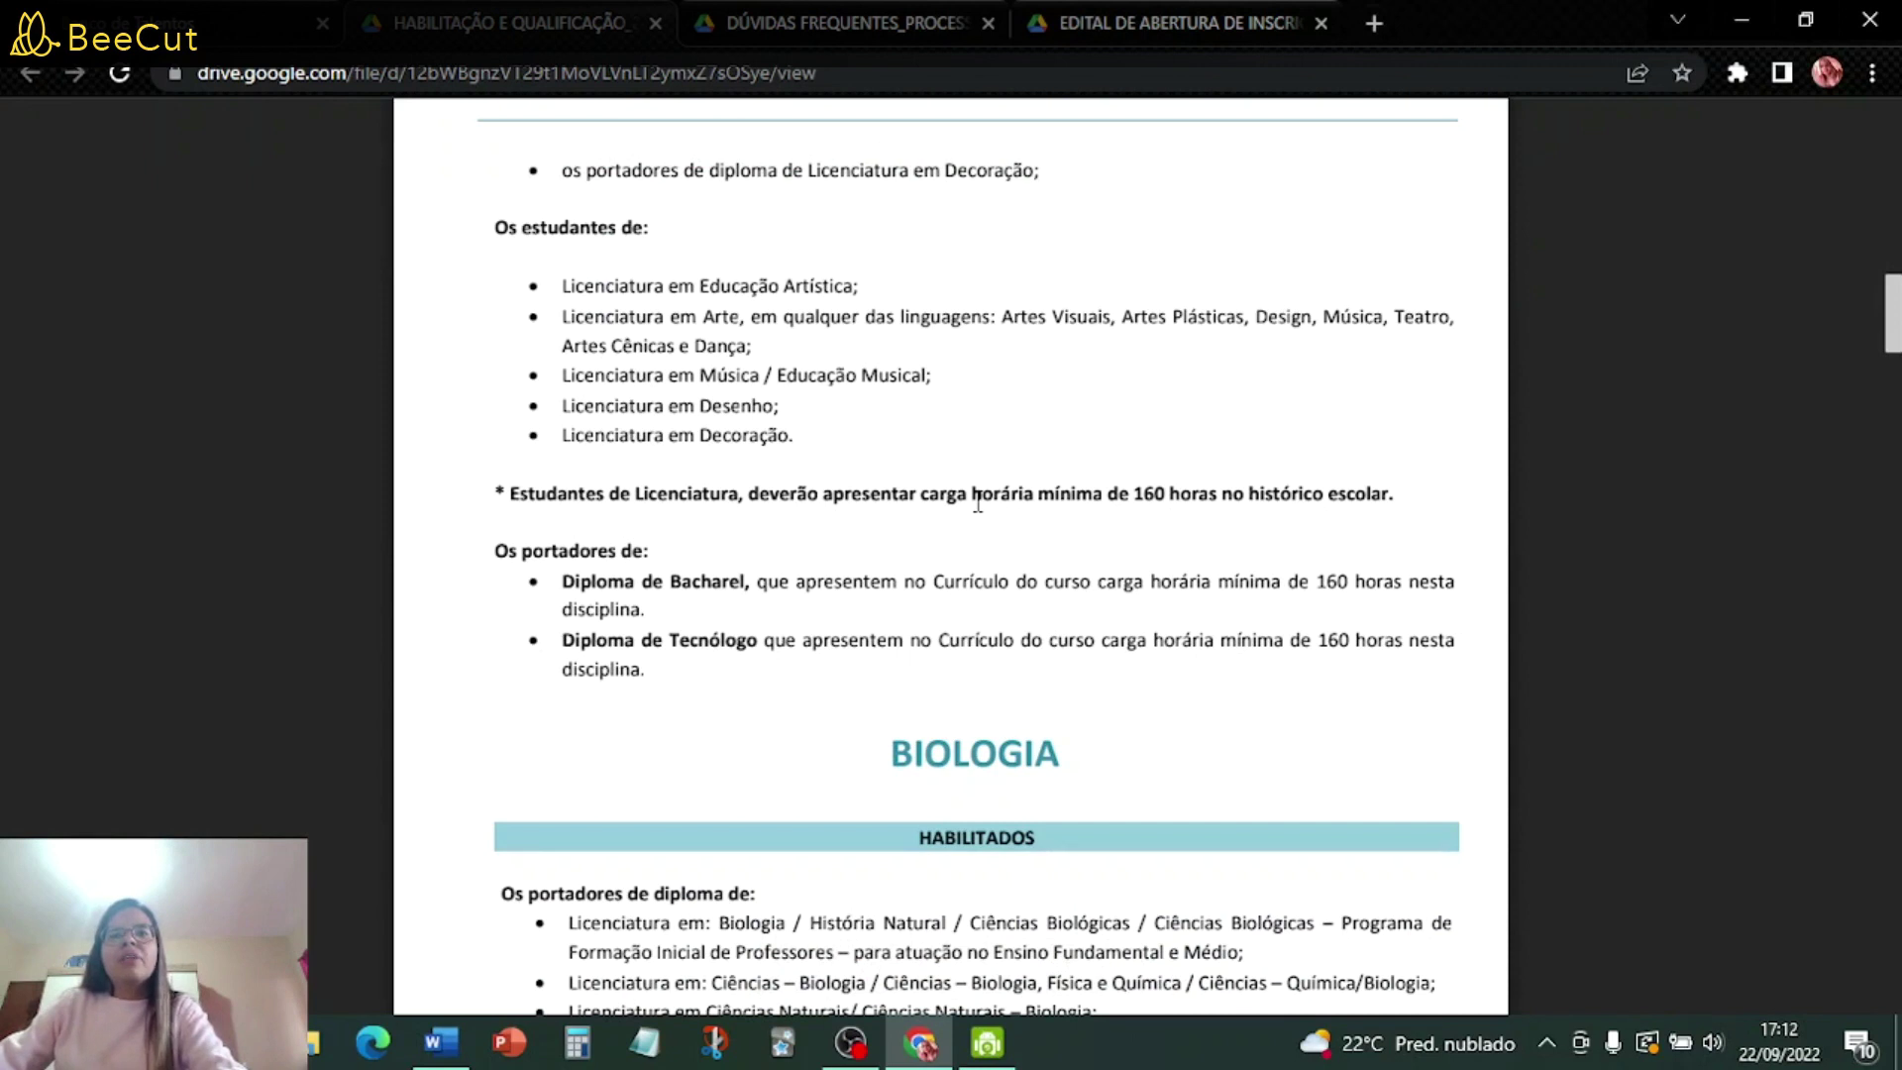
pyautogui.scroll(-7, 977, 503)
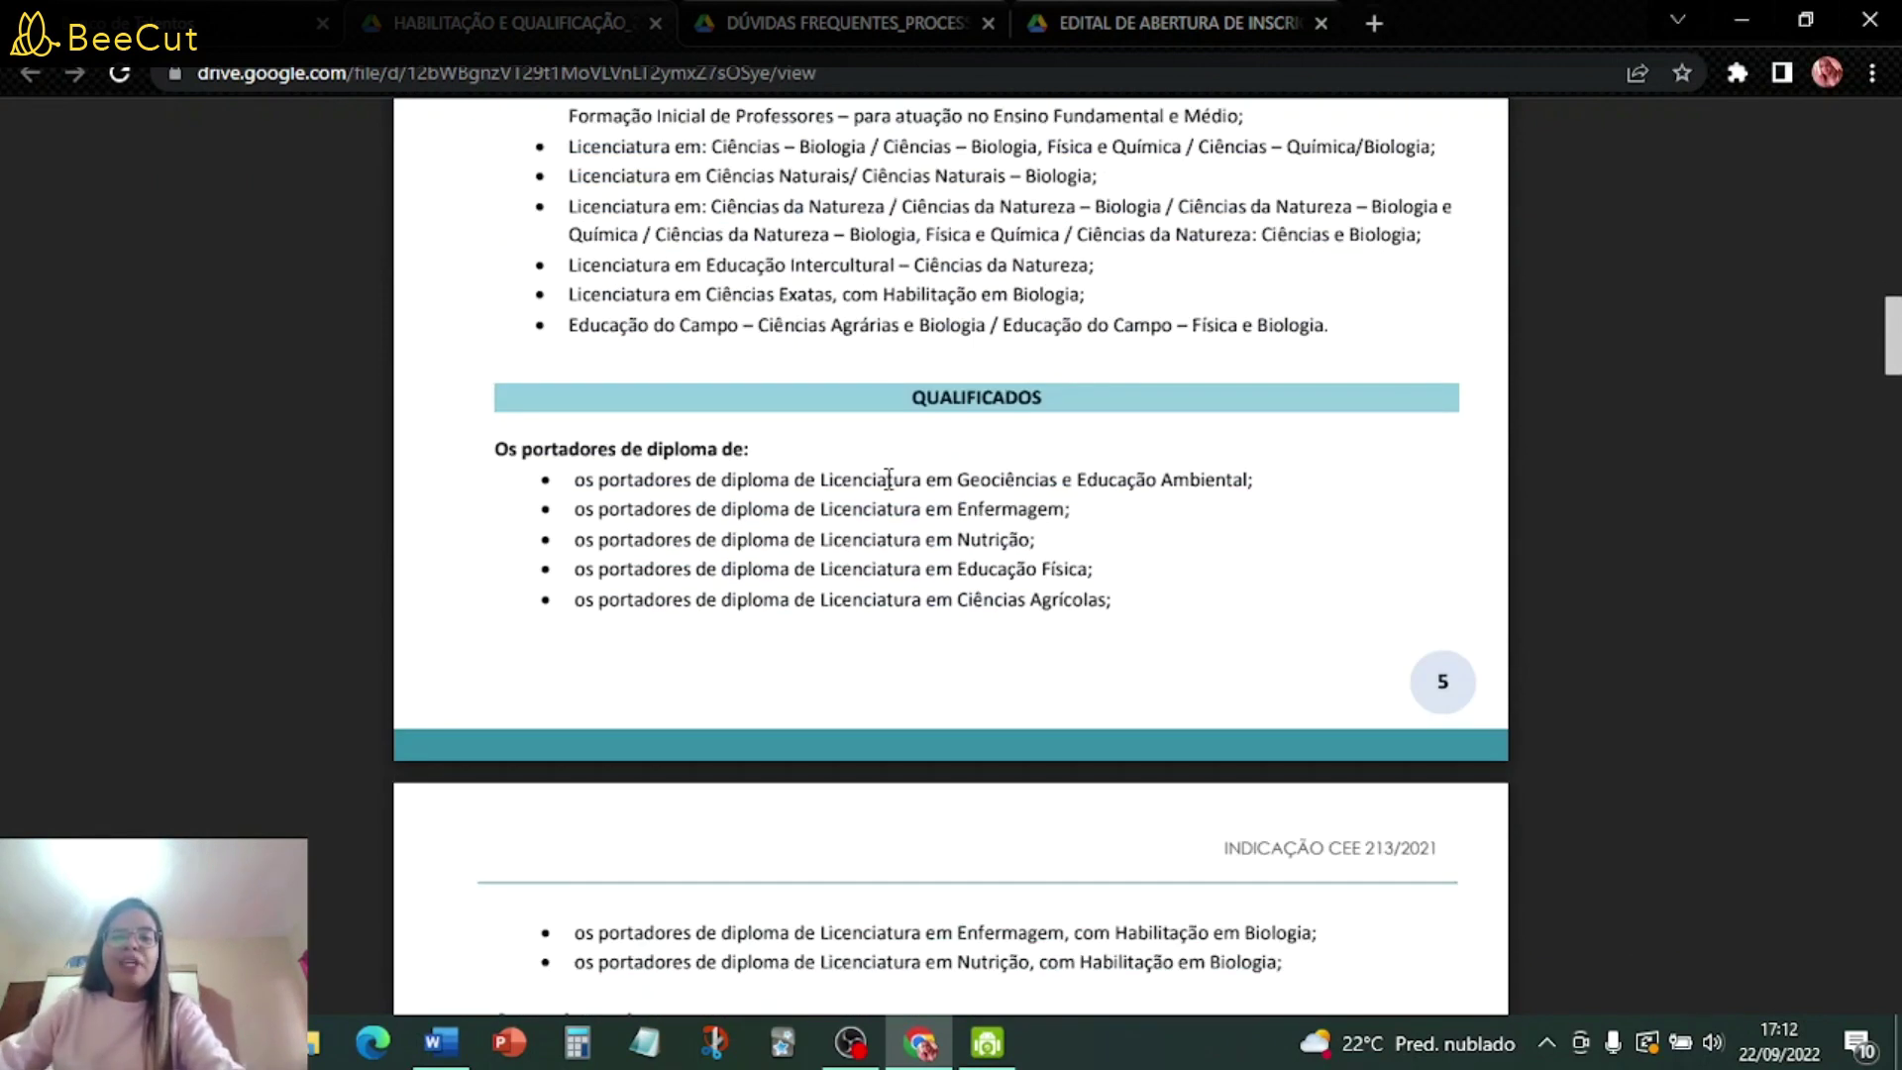
pyautogui.scroll(-6, 832, 497)
pyautogui.scroll(-20, 834, 500)
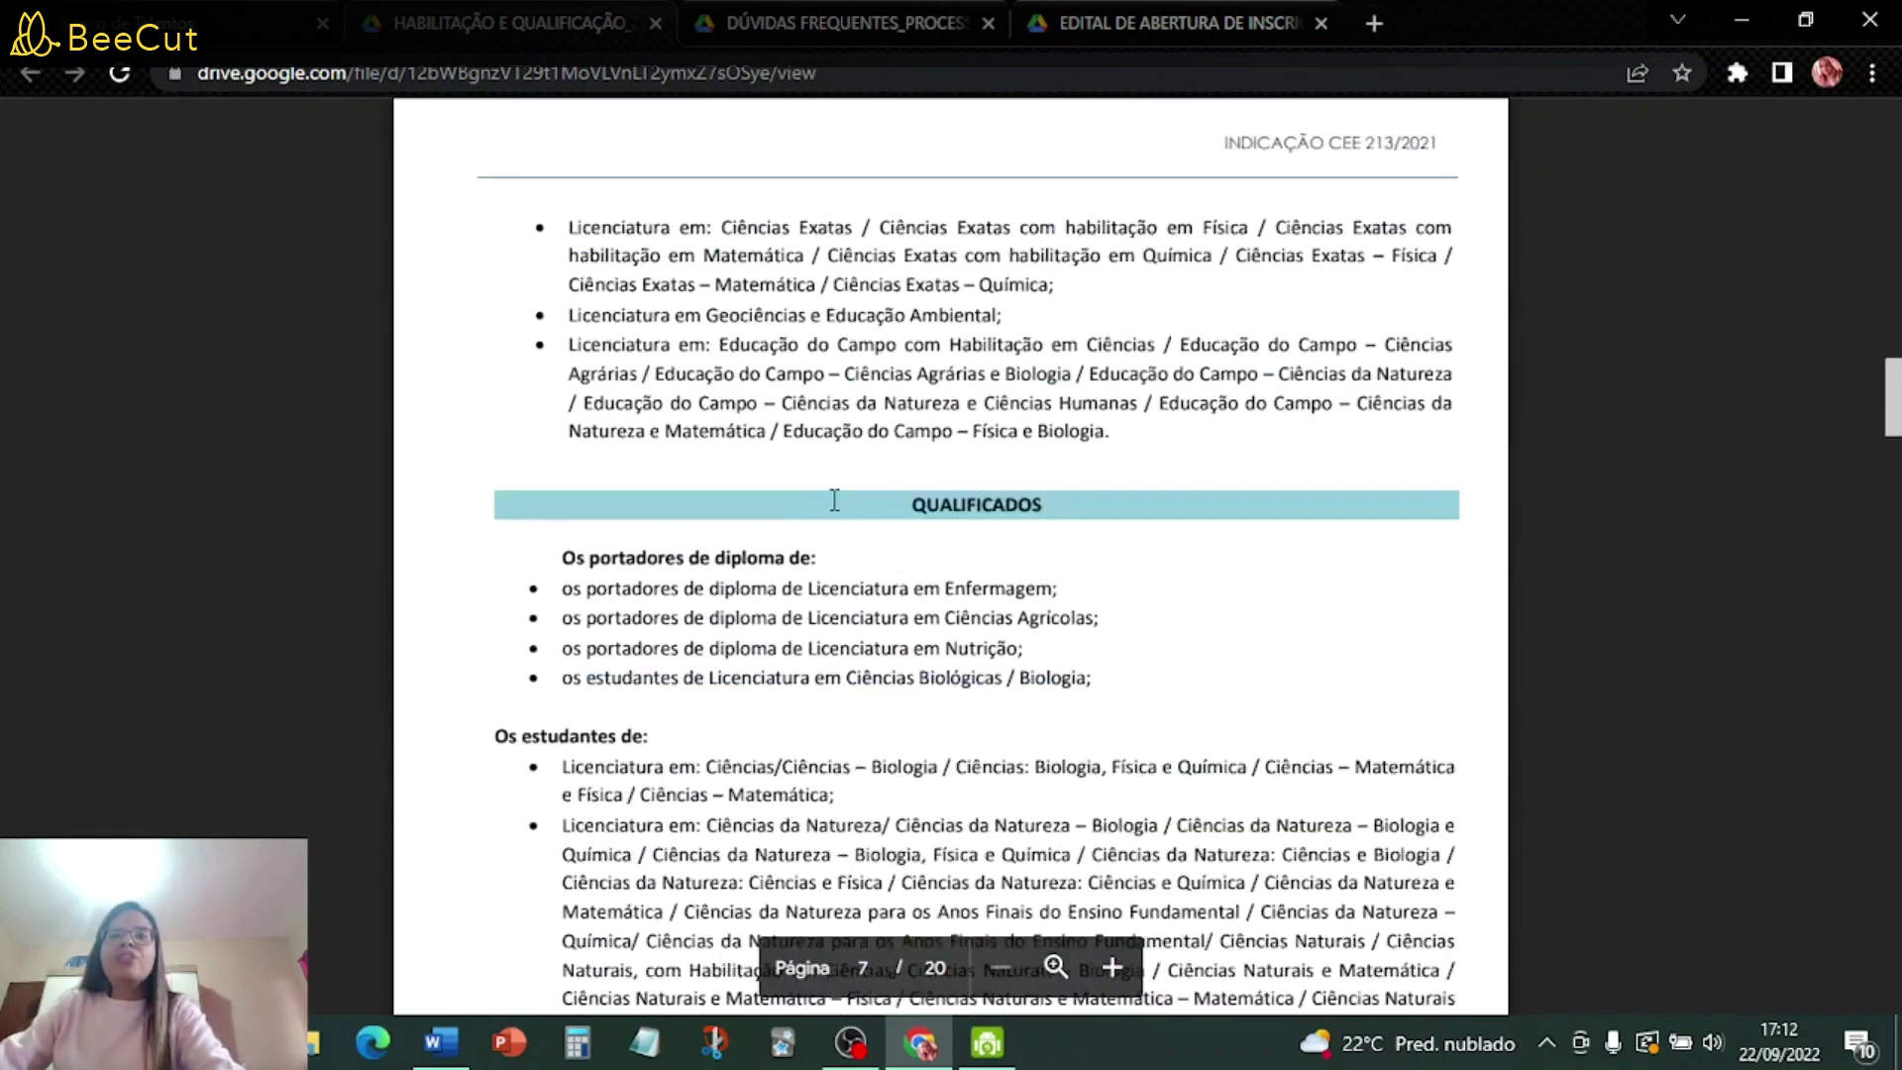
pyautogui.scroll(-10, 834, 500)
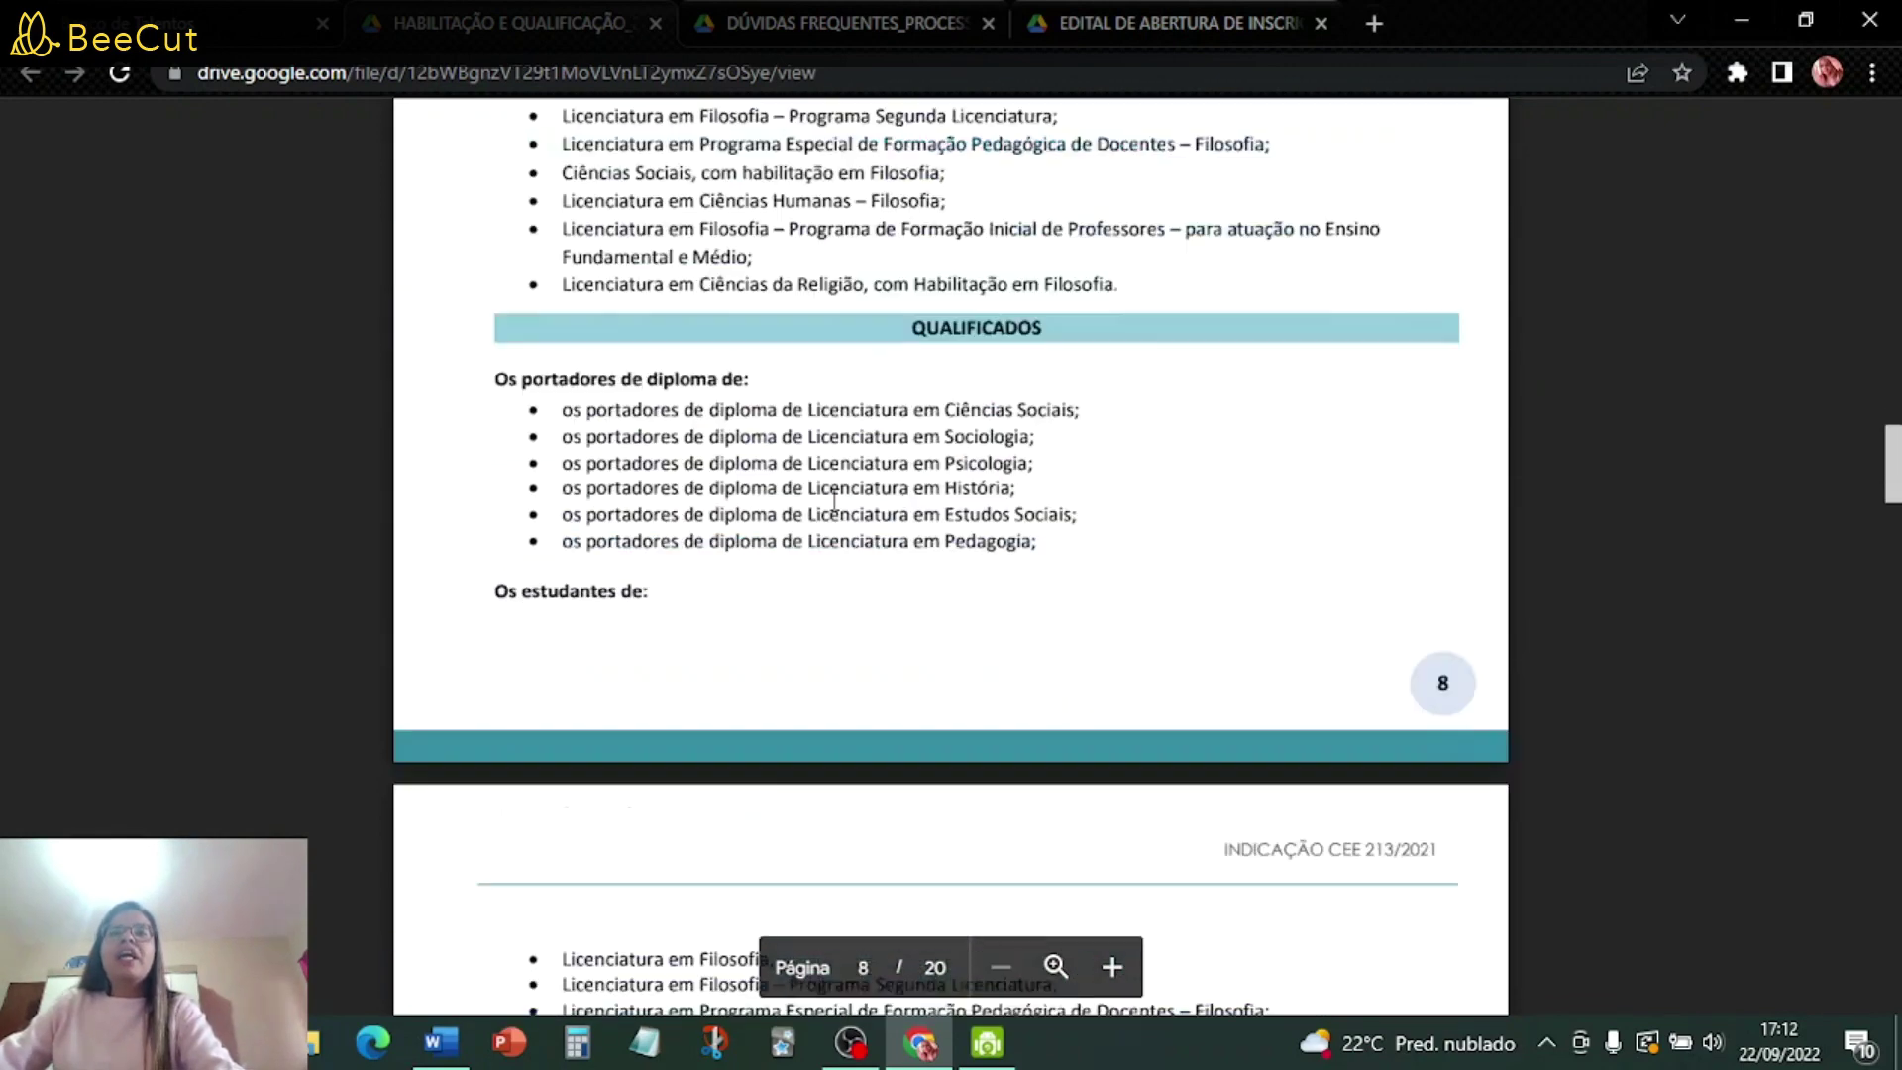
pyautogui.scroll(-15, 834, 500)
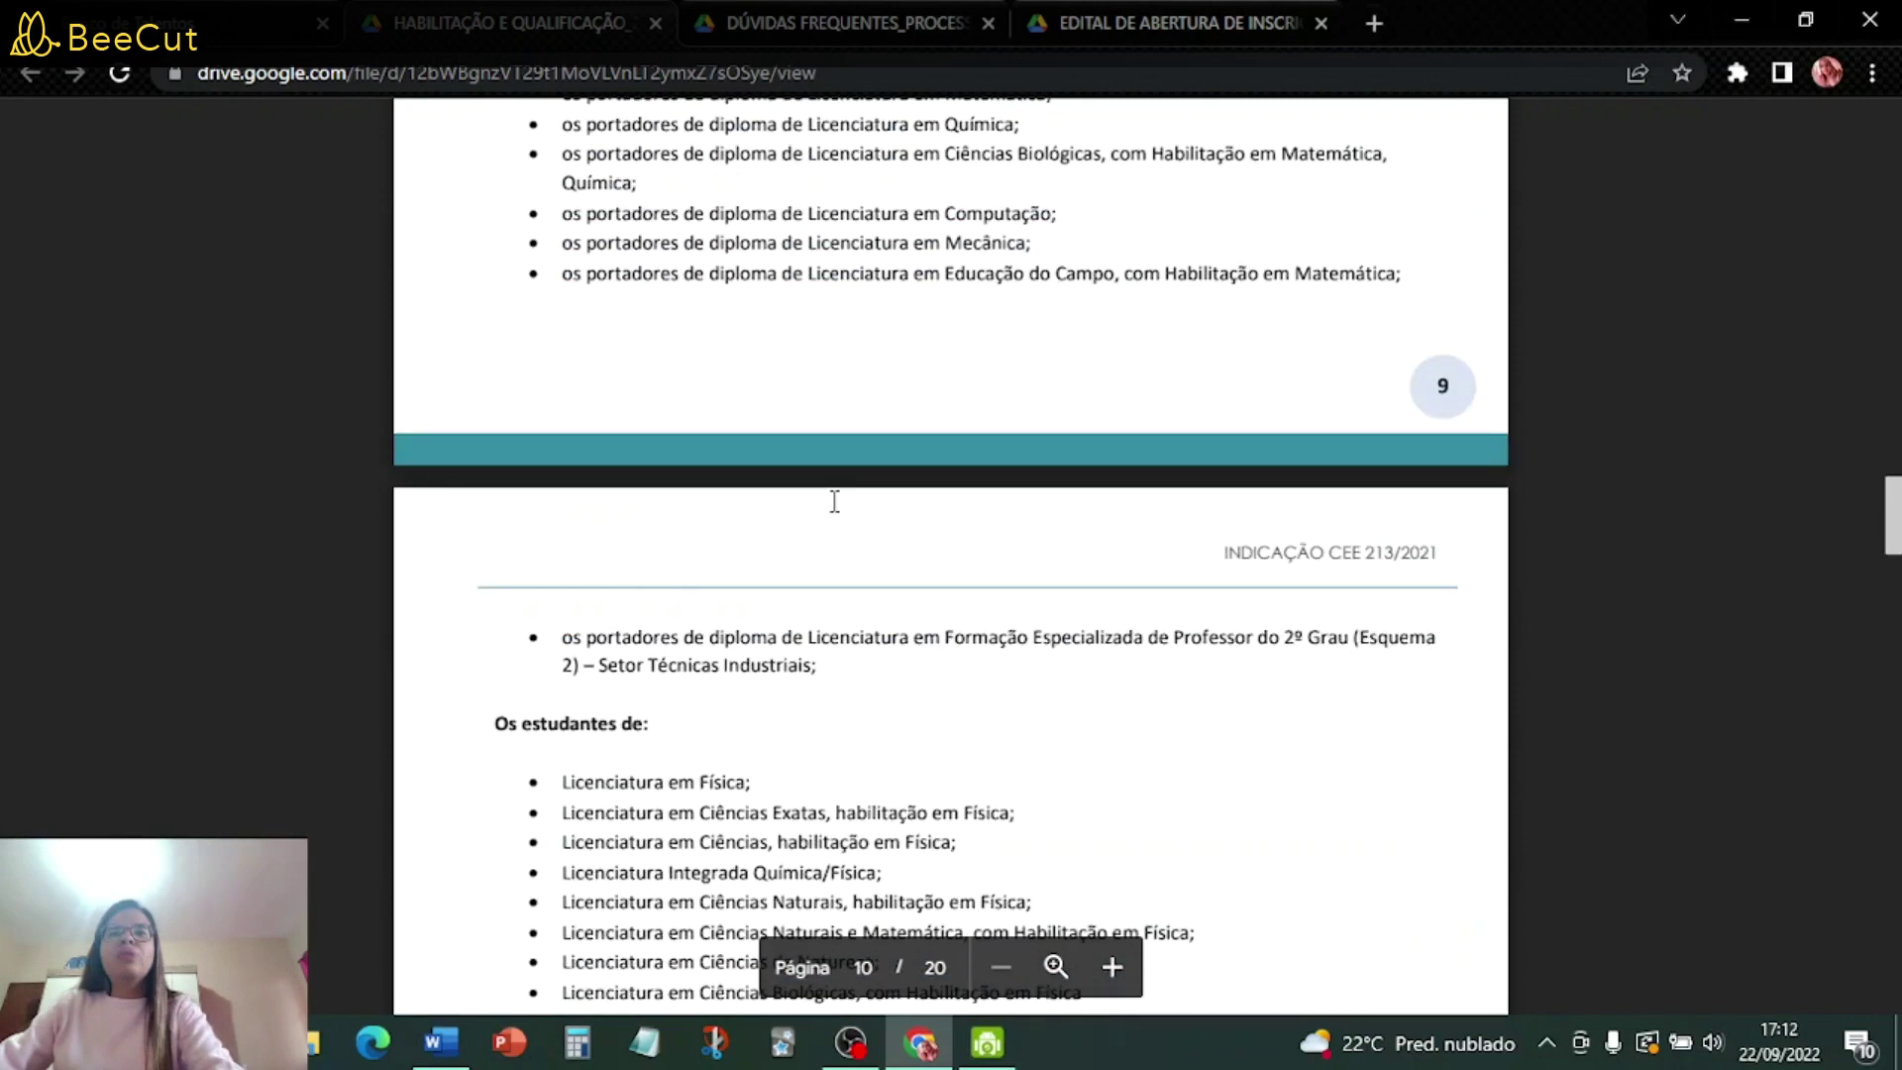
# - Return to the Banco de Talentos page and scroll down to its Requisitos list
pyautogui.hotkey('ctrl', '1')
pyautogui.scroll(-4, 1075, 594)
pyautogui.scroll(-3, 1078, 584)
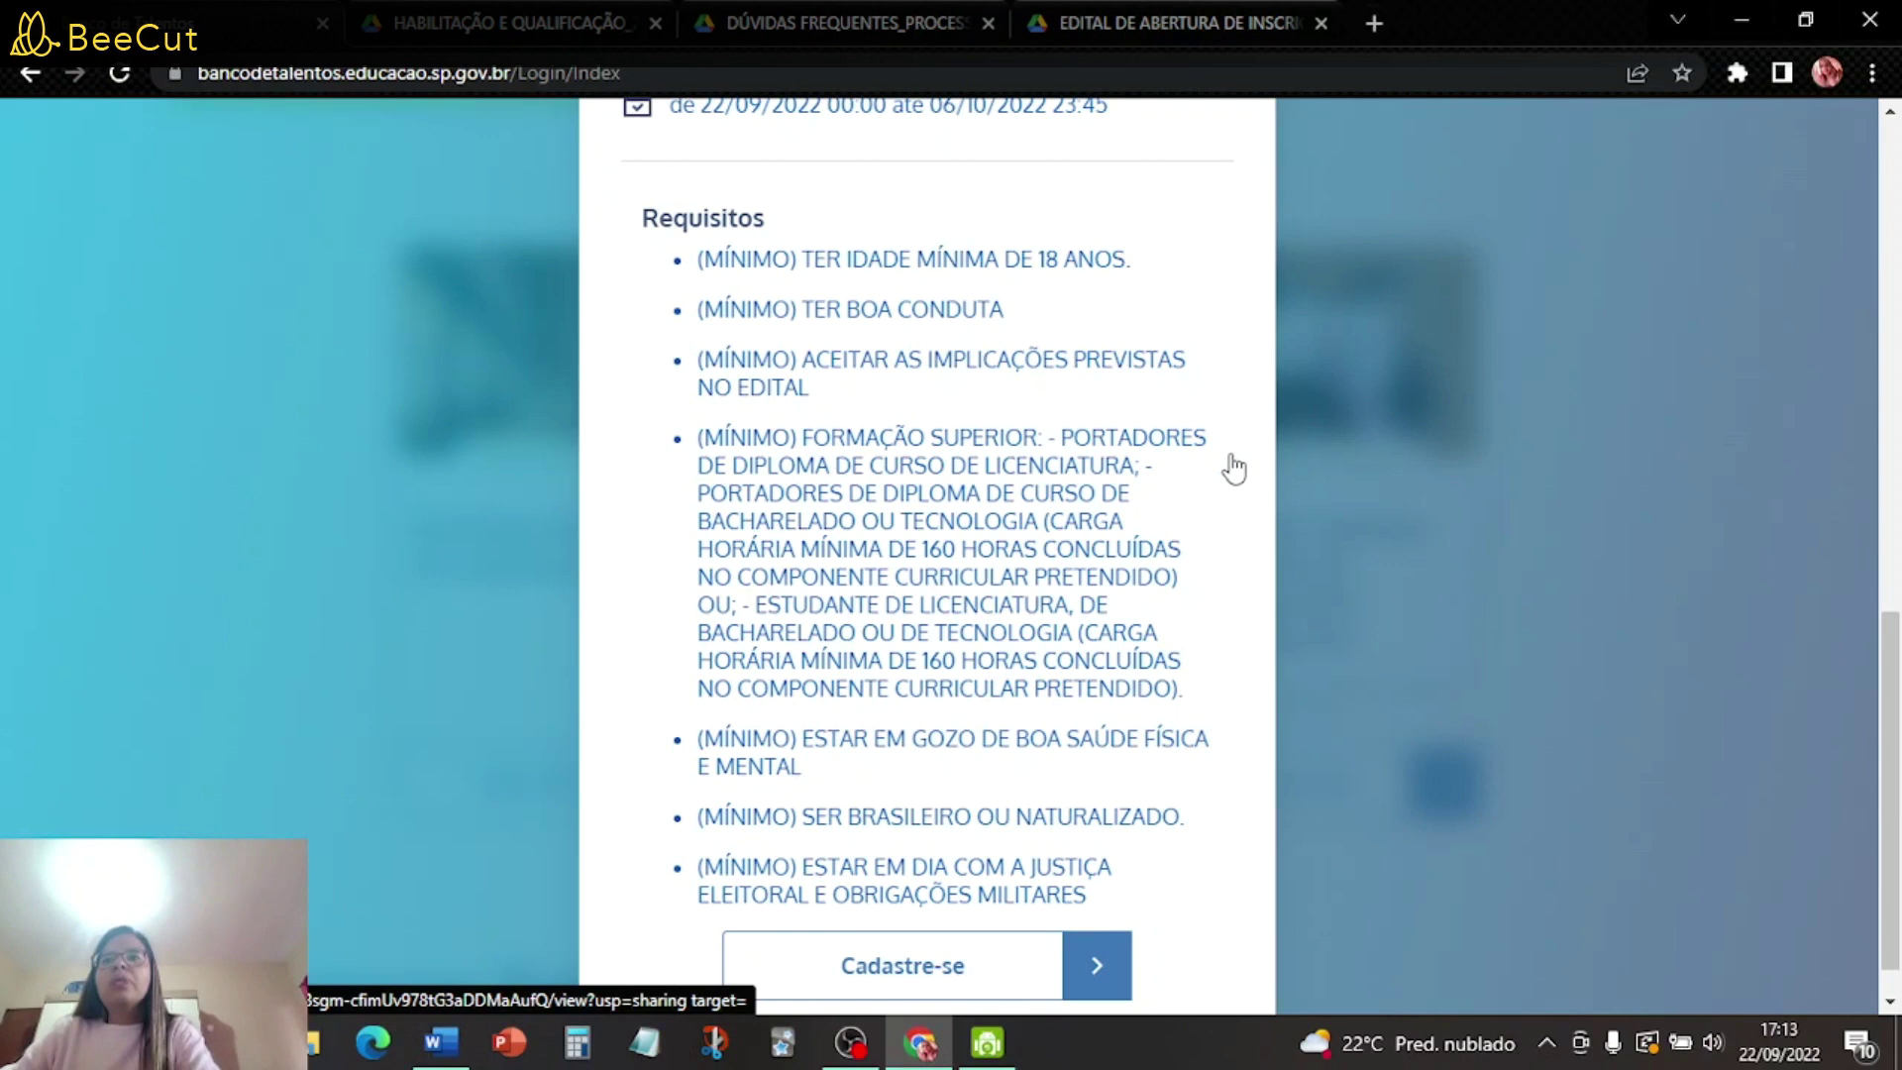
pyautogui.scroll(-1, 1233, 466)
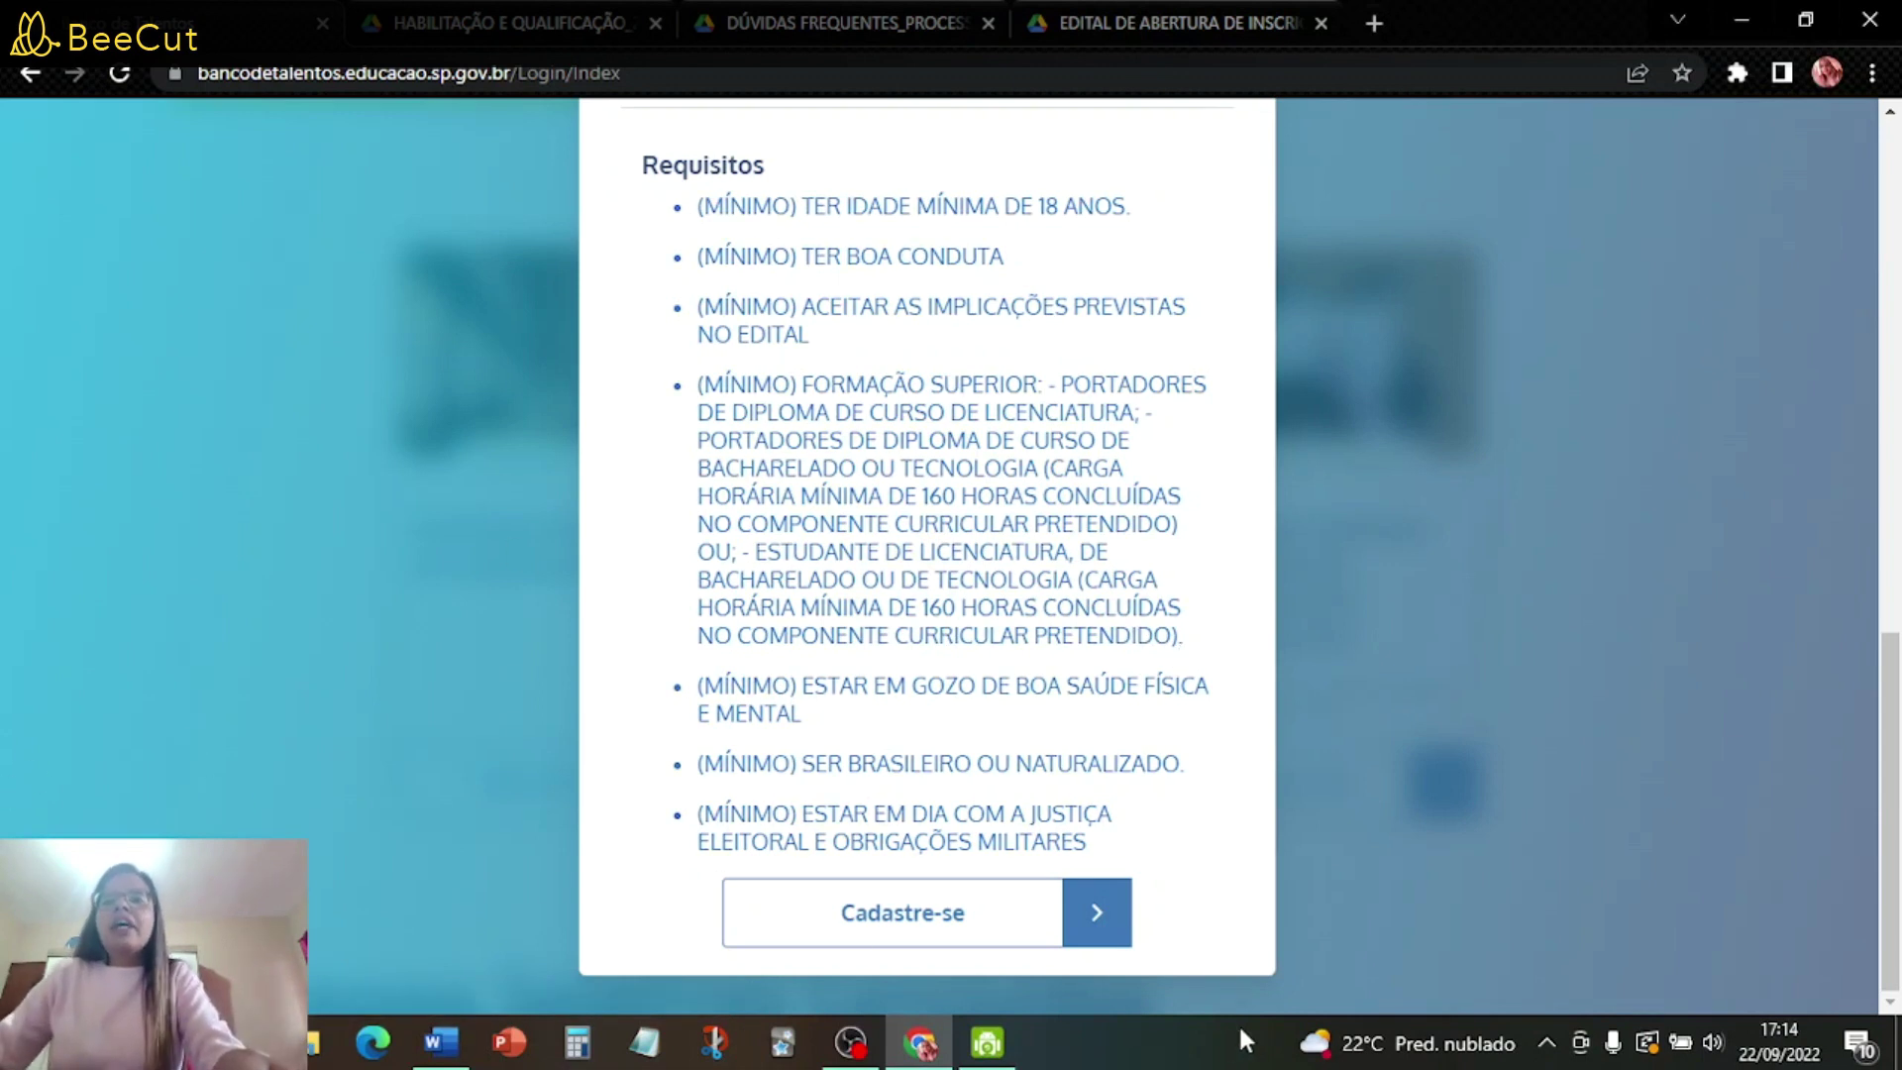
# - Start the Contratação Docente 2023 registration with Diretoria NORTE 1 and 0 dependents
pyautogui.click(898, 916)
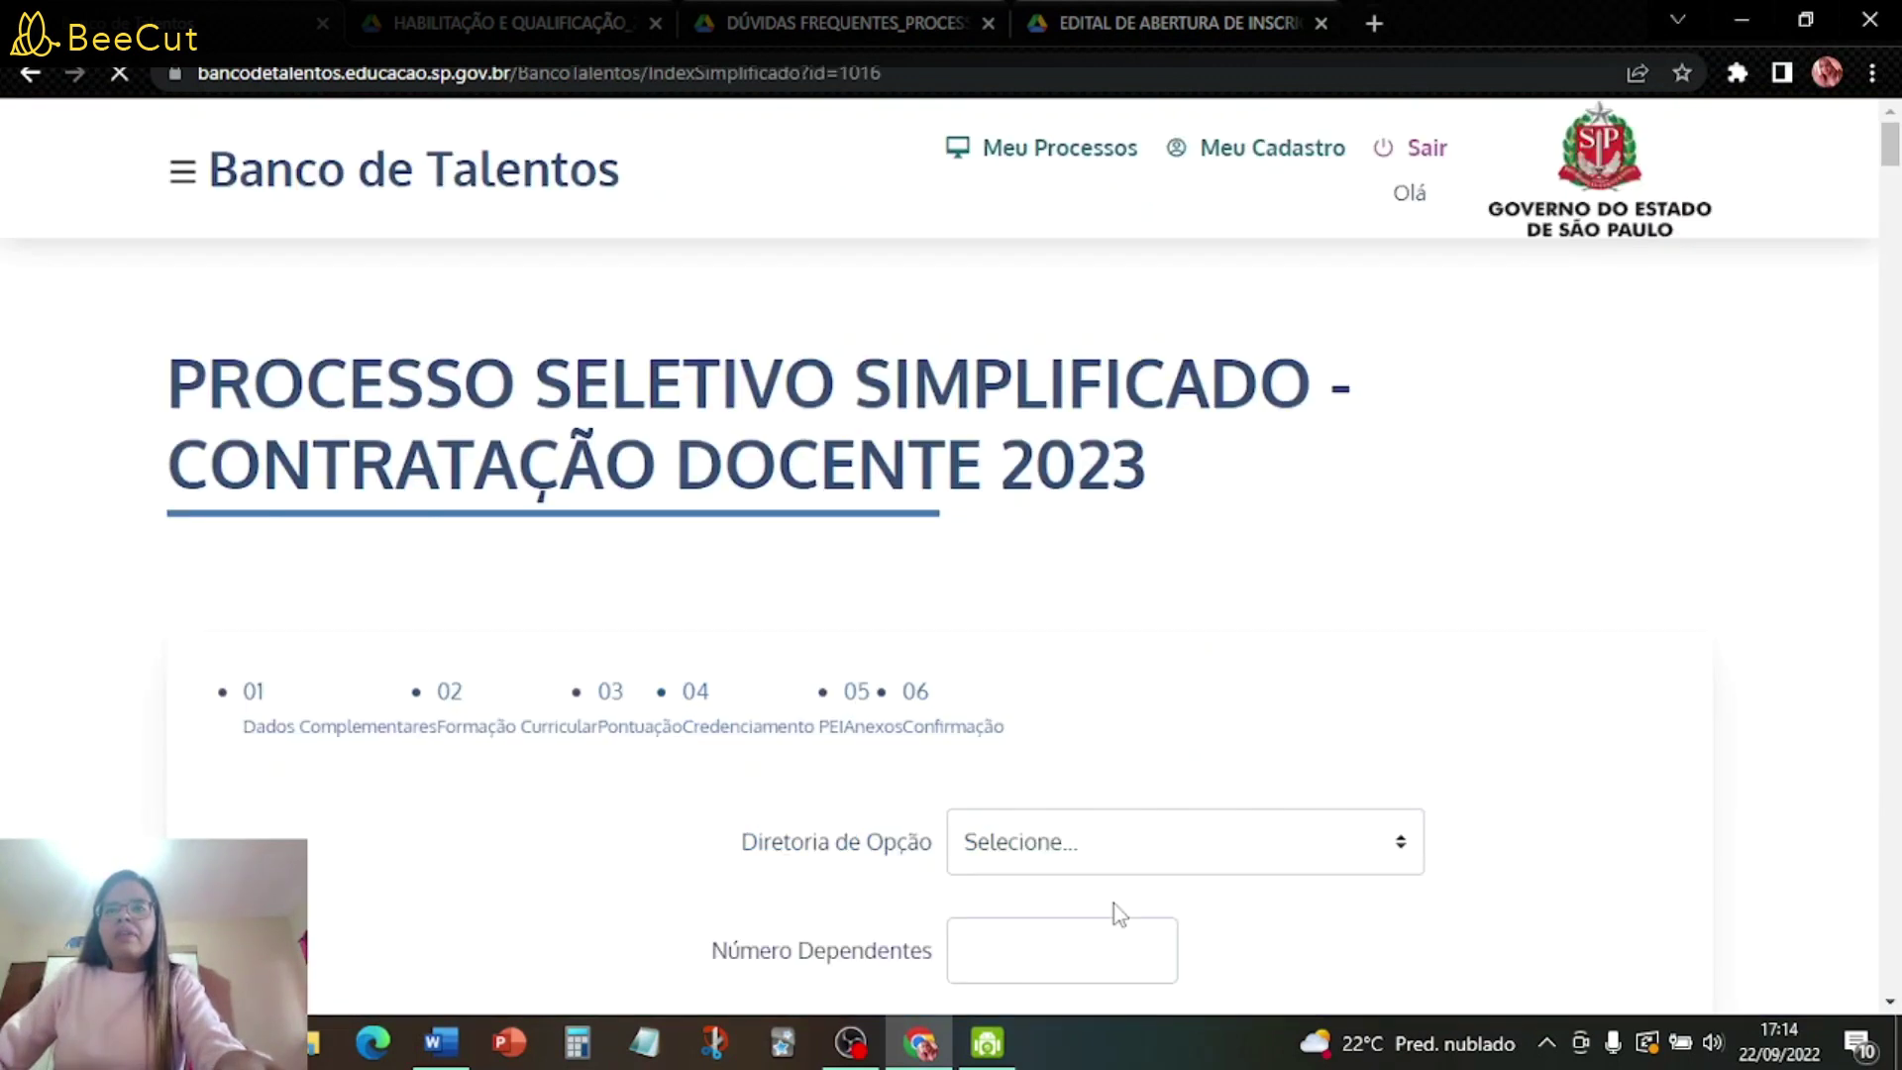
pyautogui.scroll(-4, 1519, 607)
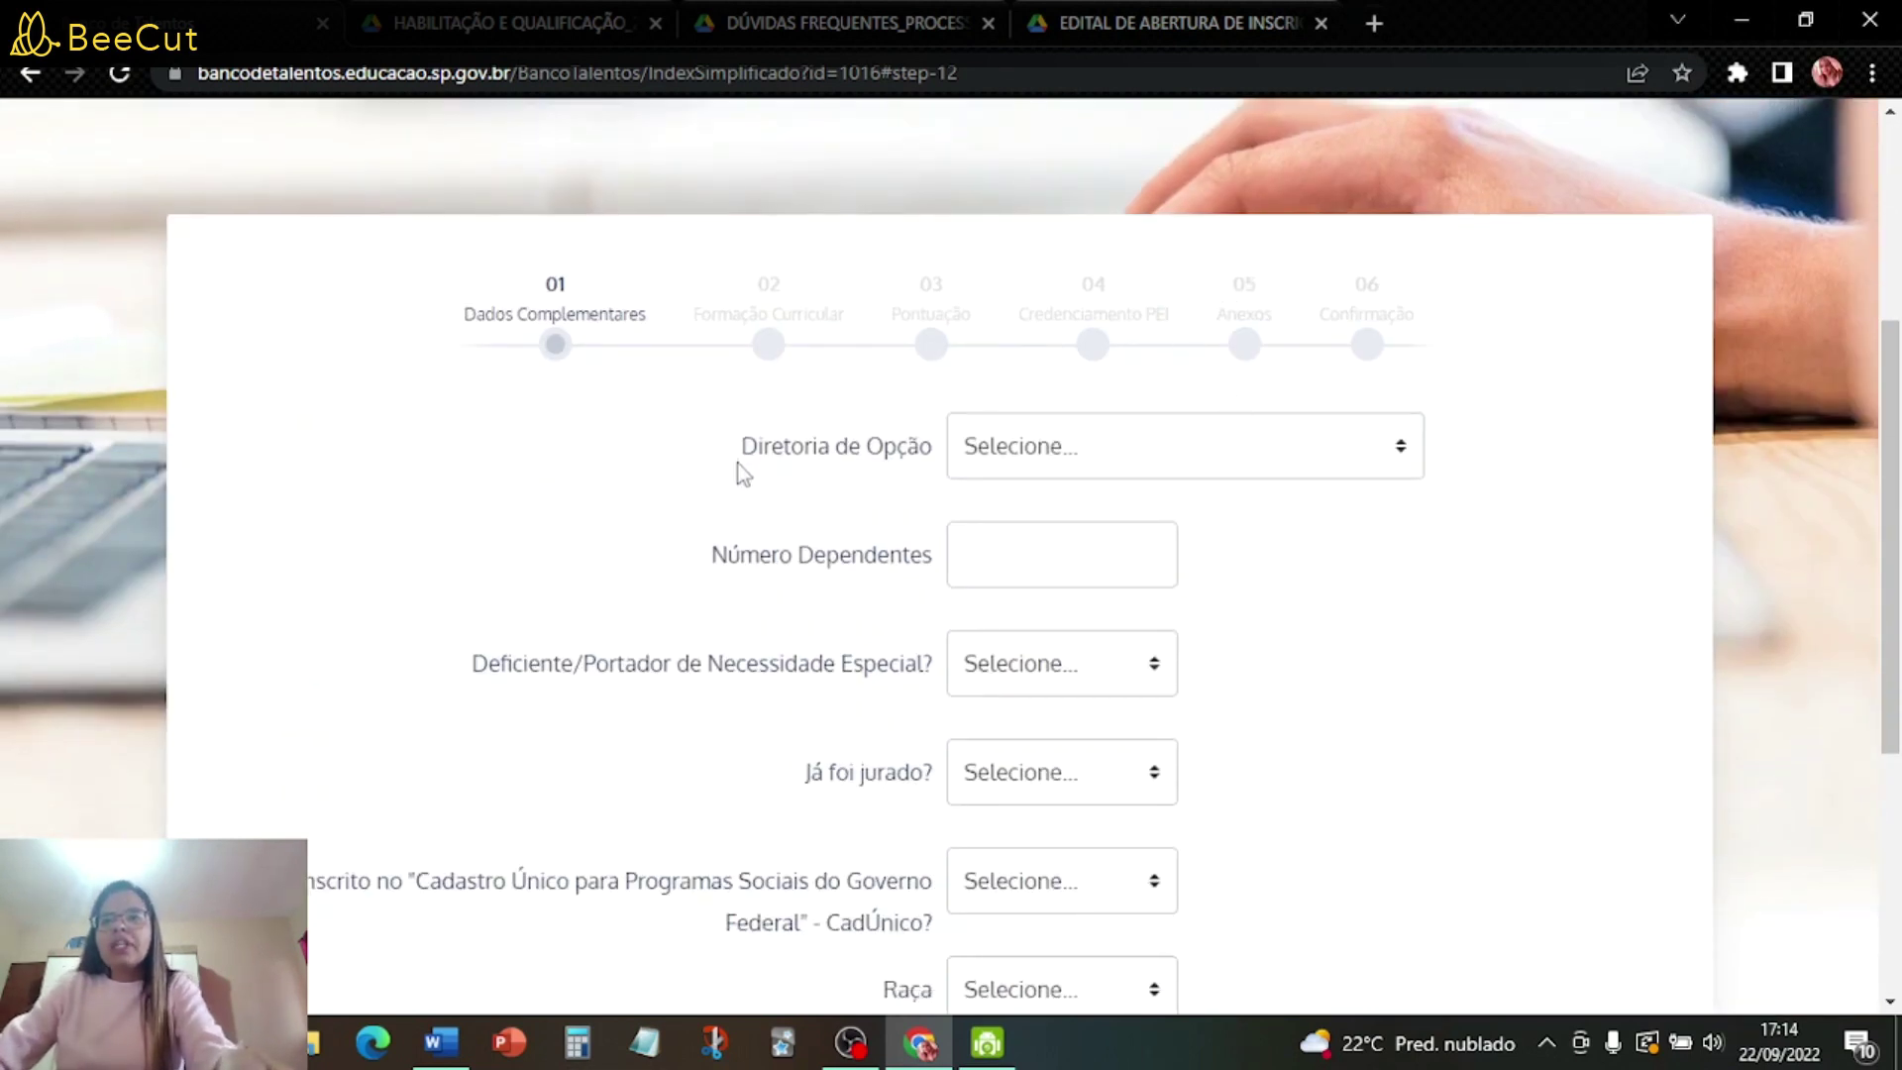
pyautogui.click(1162, 455)
pyautogui.scroll(-20, 1175, 679)
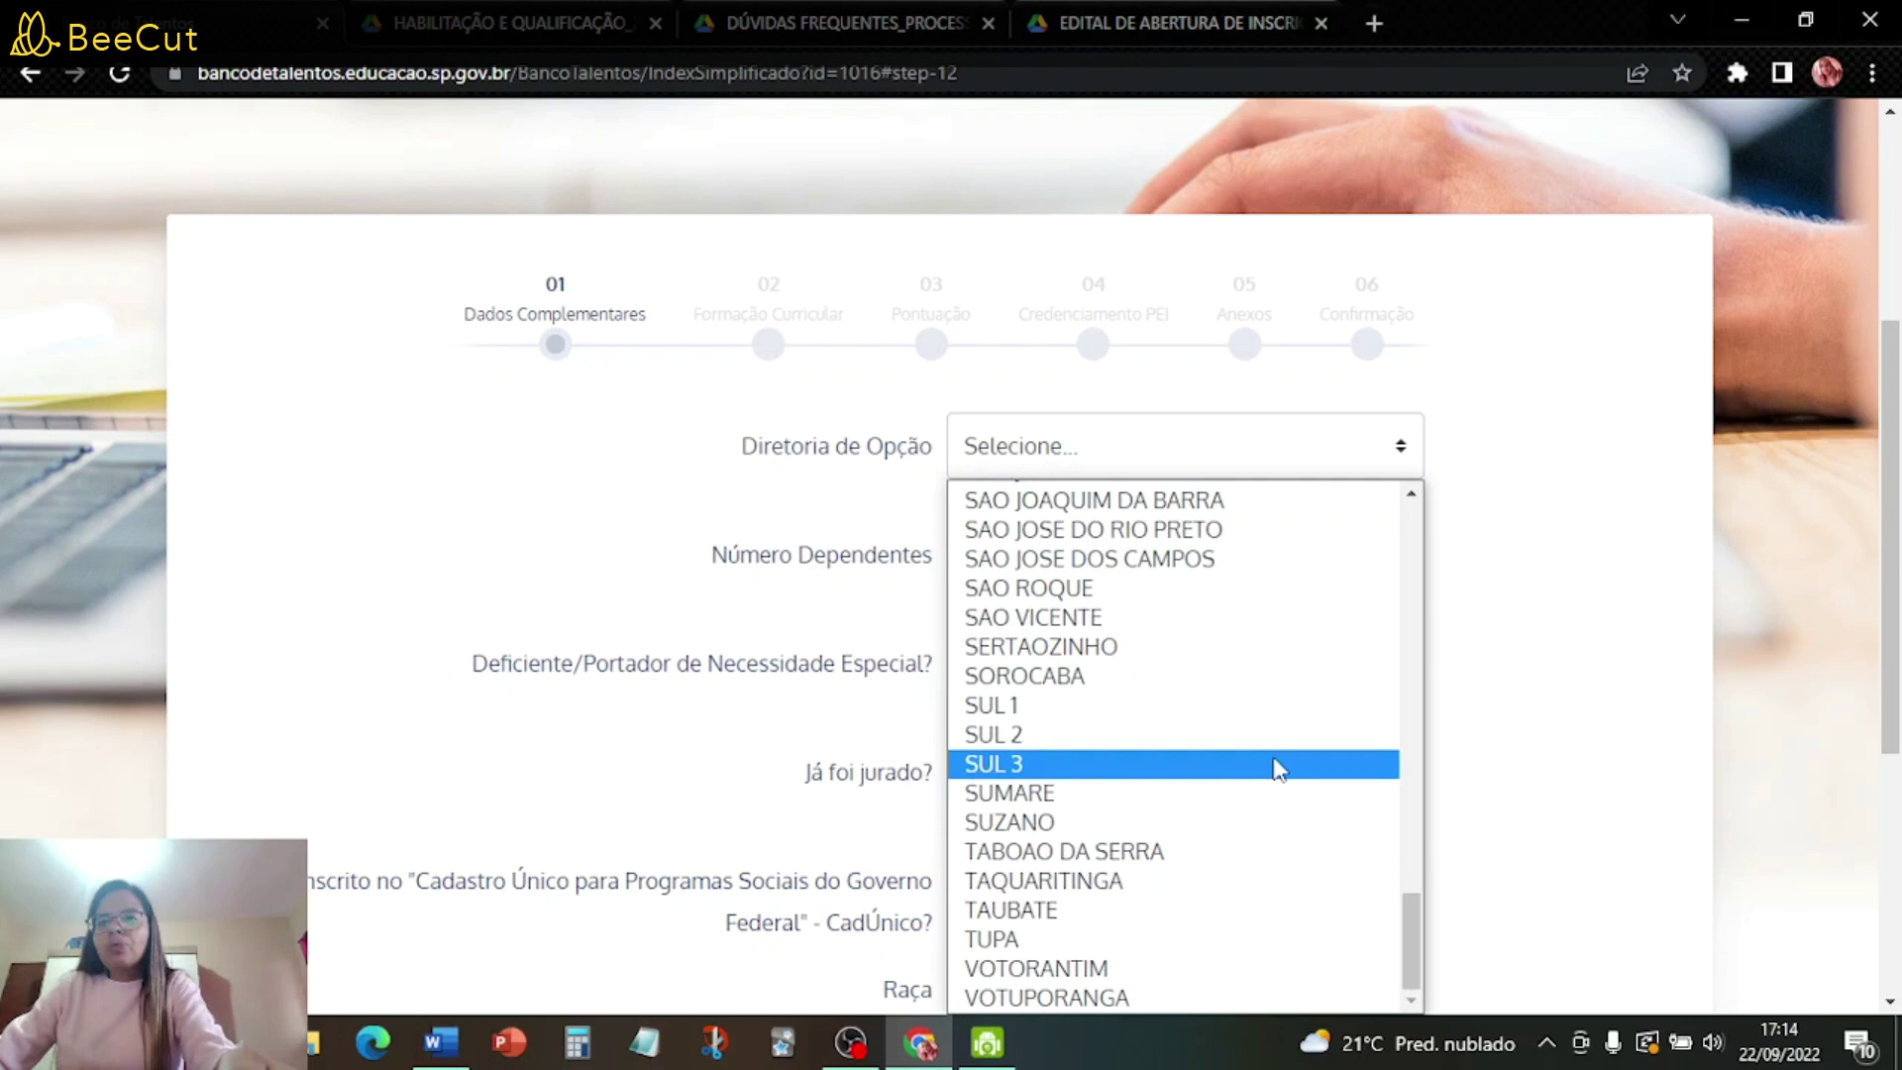
pyautogui.click(1210, 443)
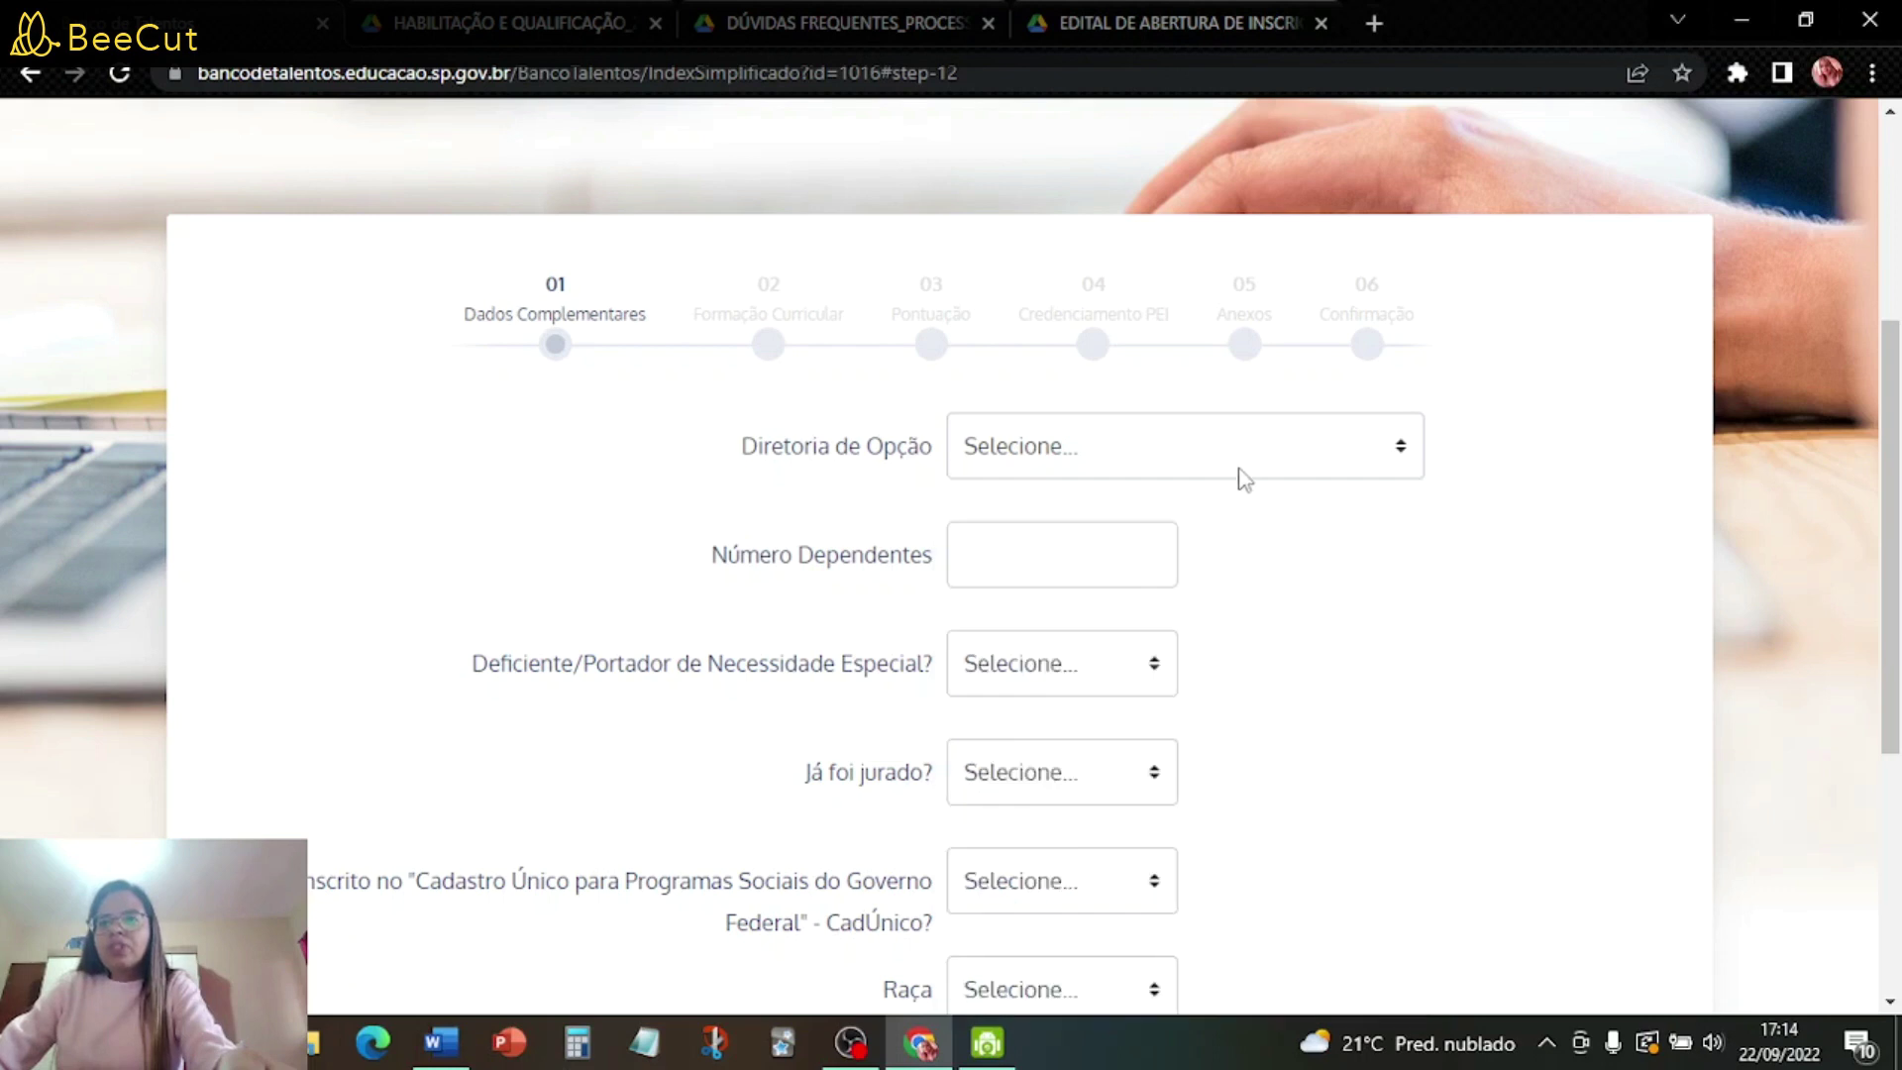
pyautogui.click(1239, 468)
pyautogui.scroll(-20, 1358, 615)
pyautogui.scroll(6, 1364, 618)
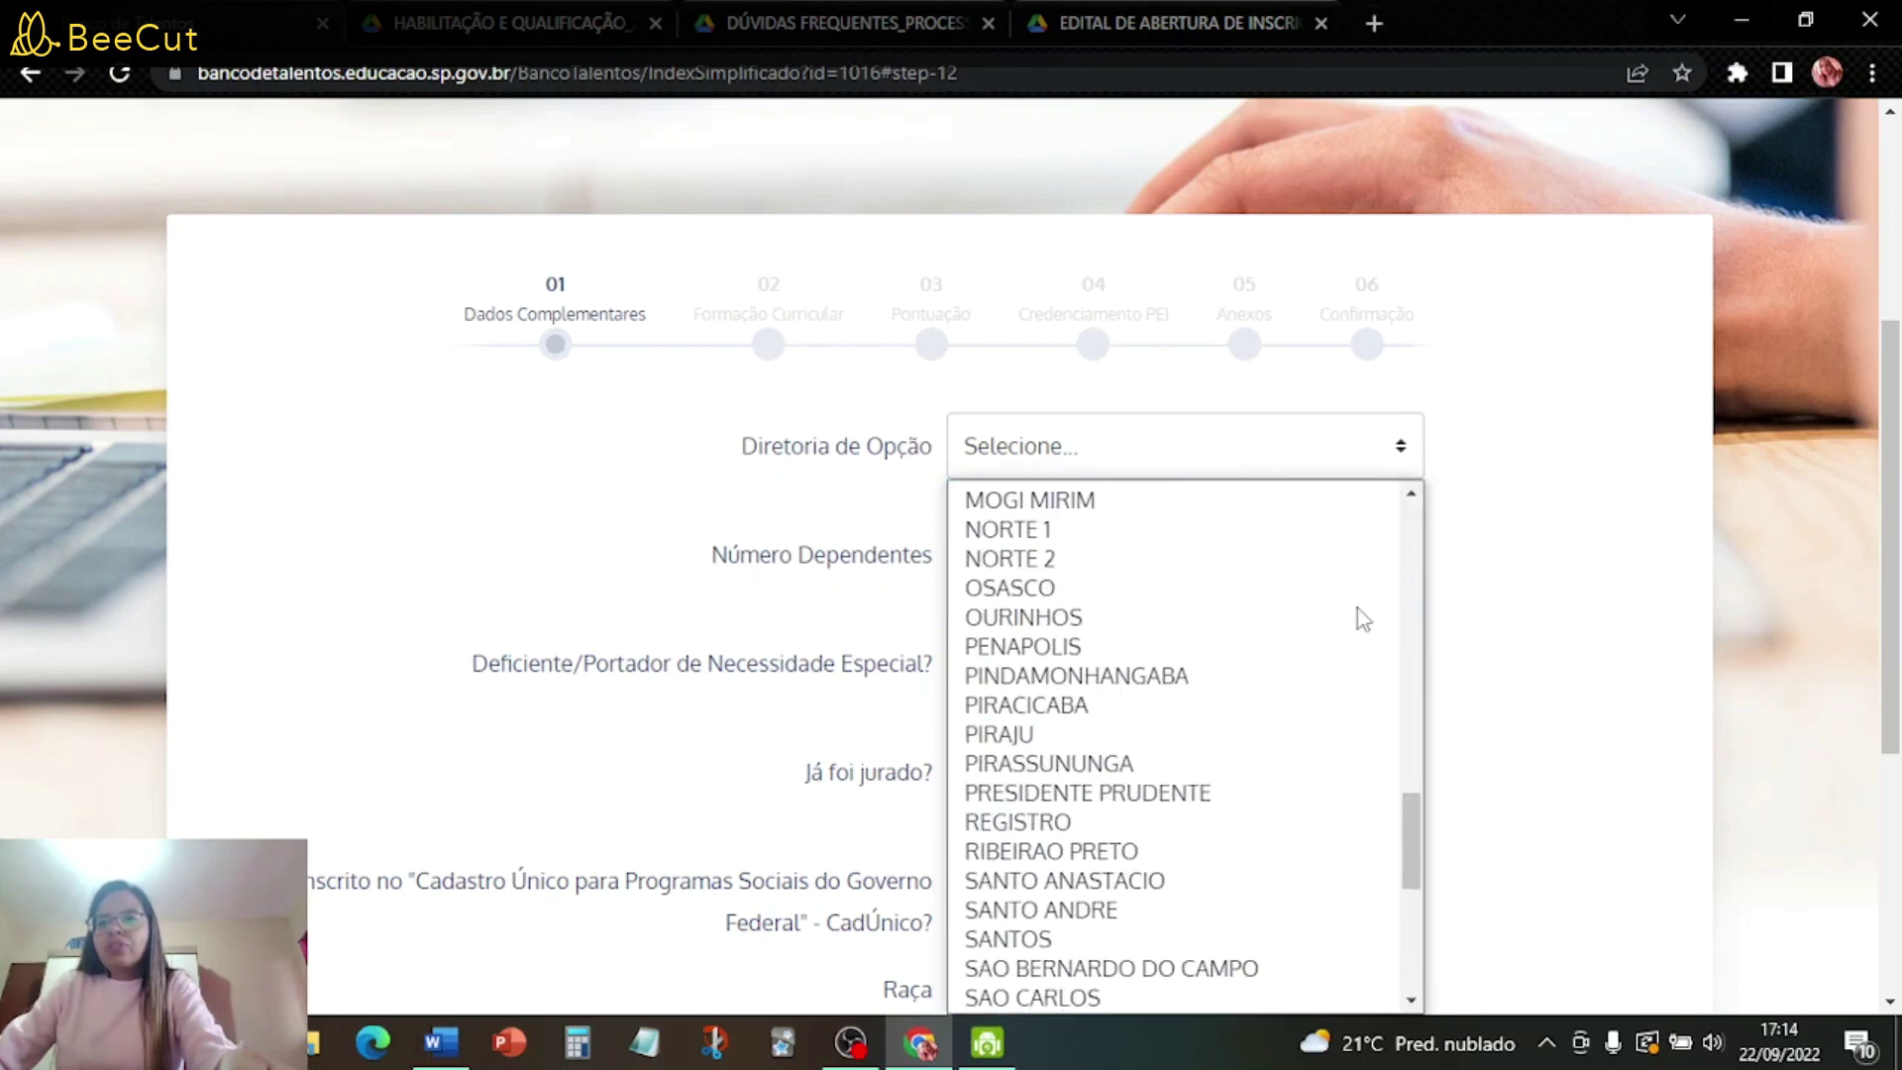
pyautogui.click(1125, 535)
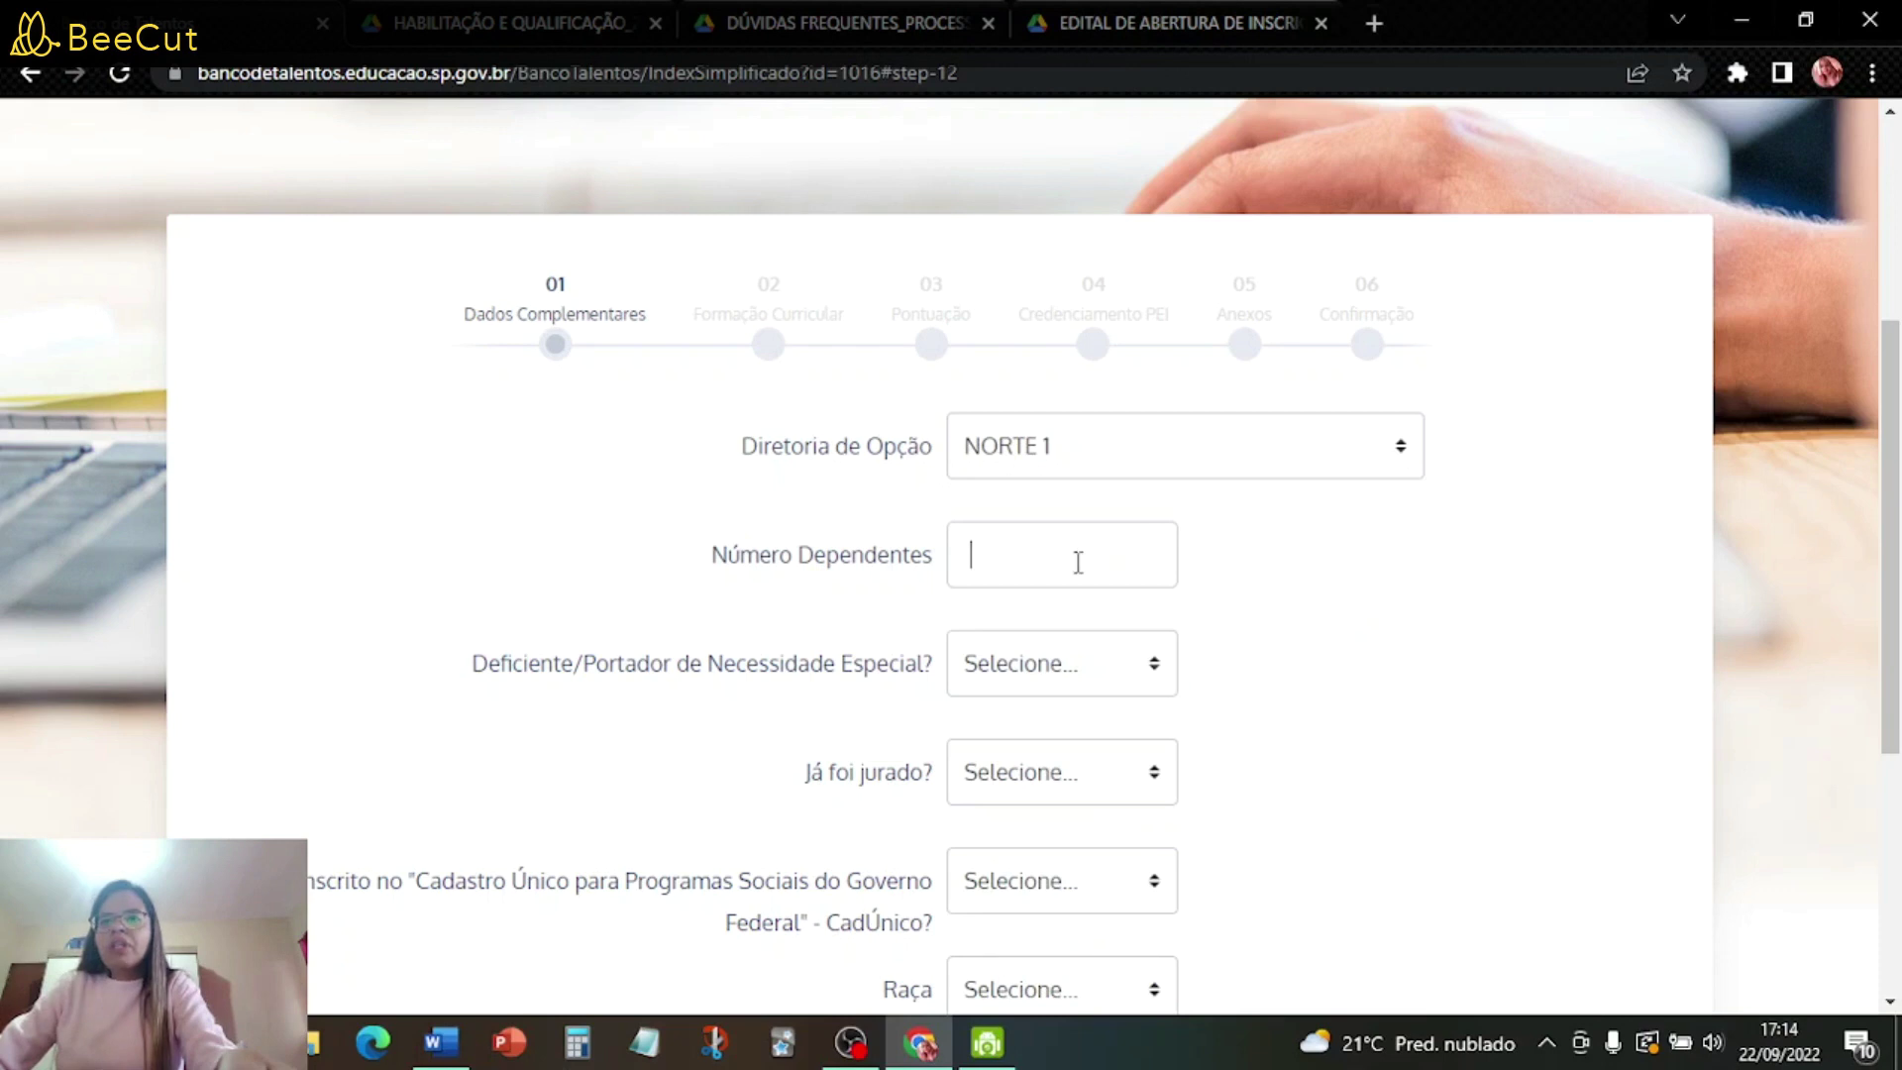
pyautogui.click(1094, 548)
pyautogui.write('0')
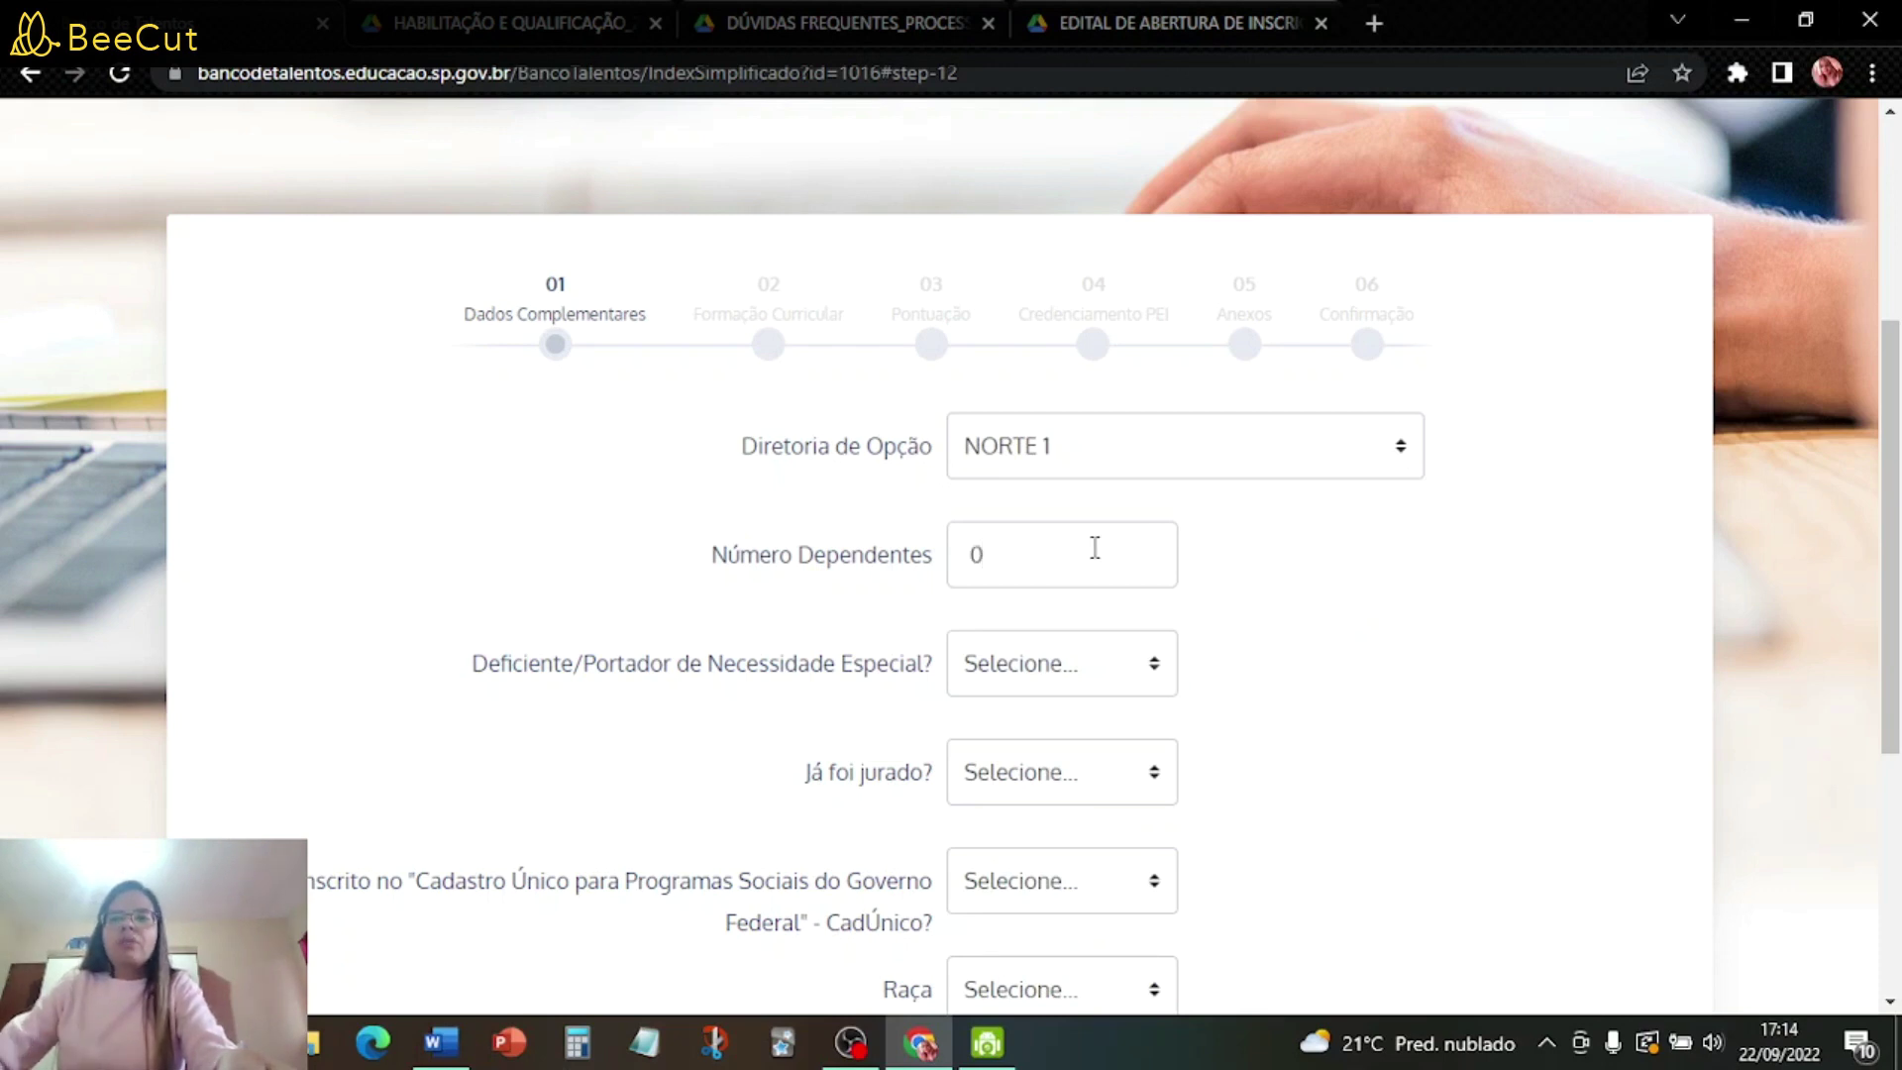
pyautogui.scroll(-2, 1225, 595)
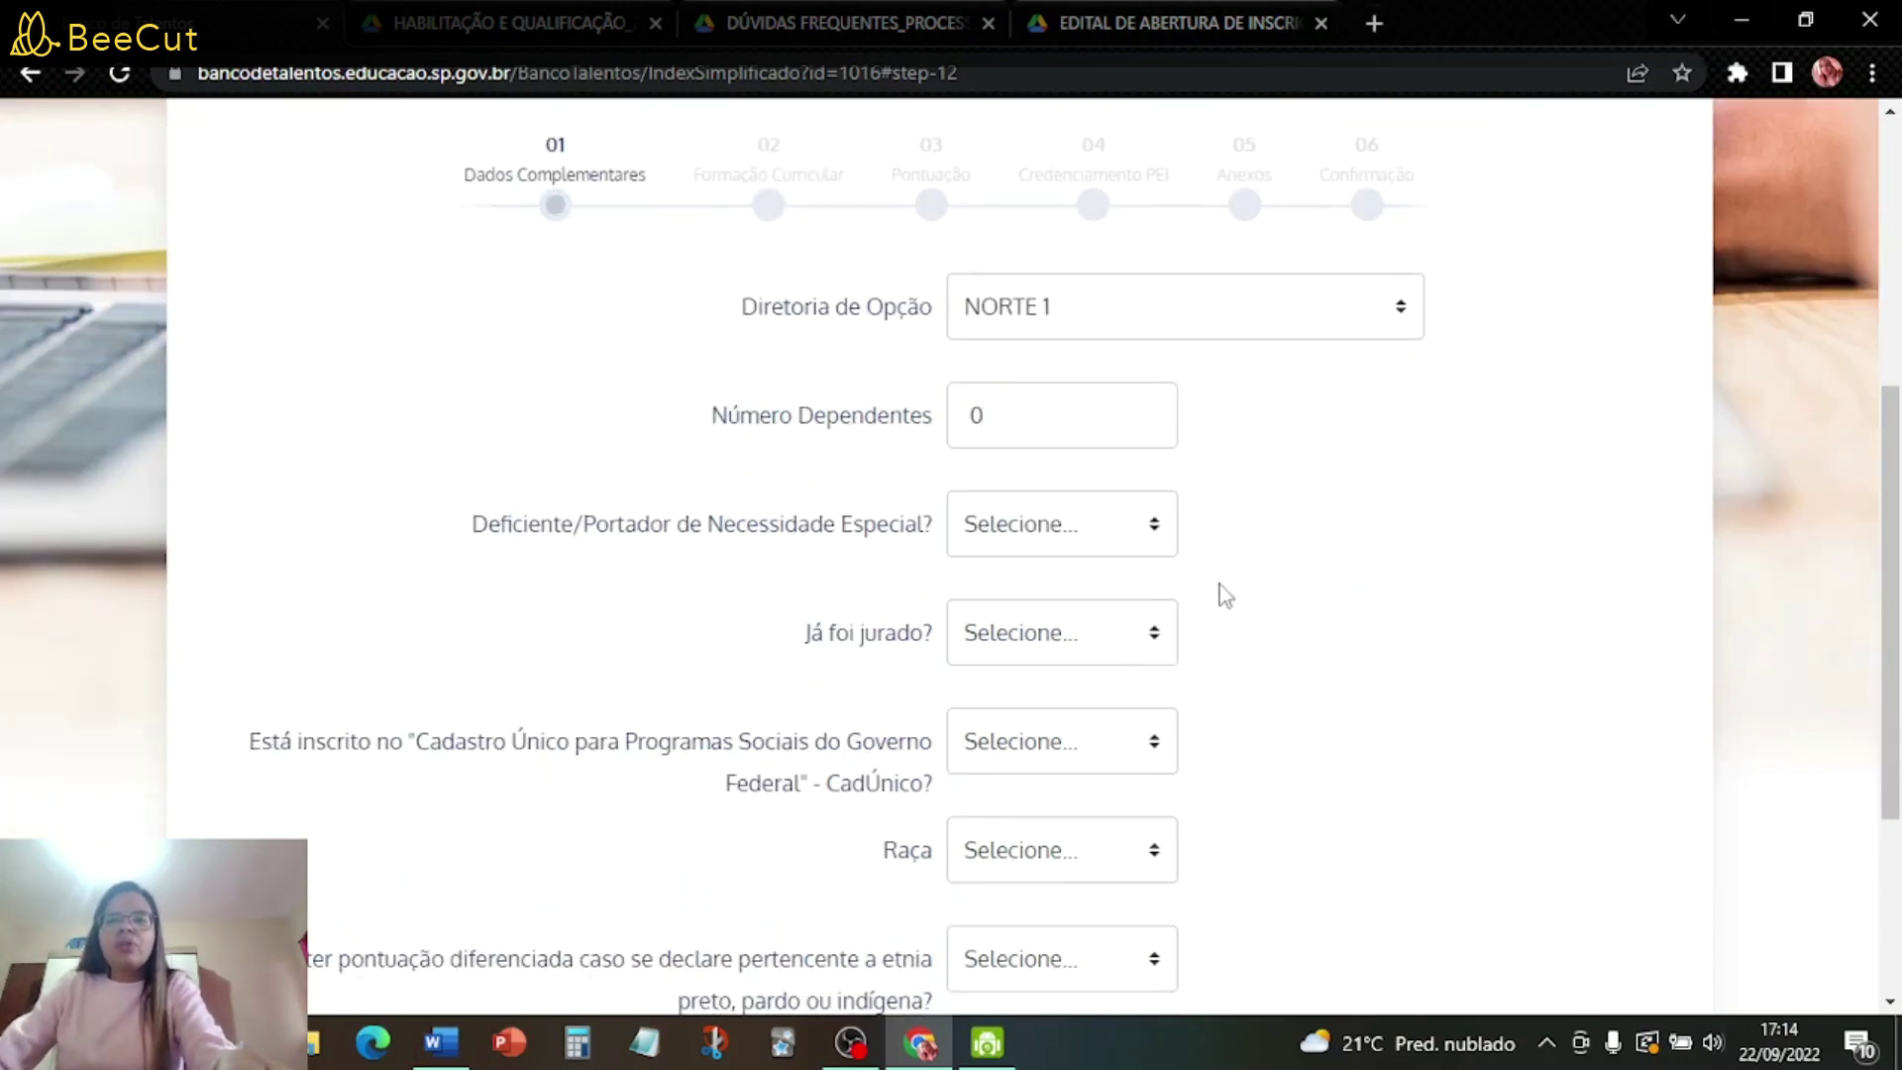
# - Answer NÃO to the disability, jury-service and CadÚnico questions
pyautogui.click(1157, 535)
pyautogui.click(1070, 634)
pyautogui.click(1146, 630)
pyautogui.click(1070, 739)
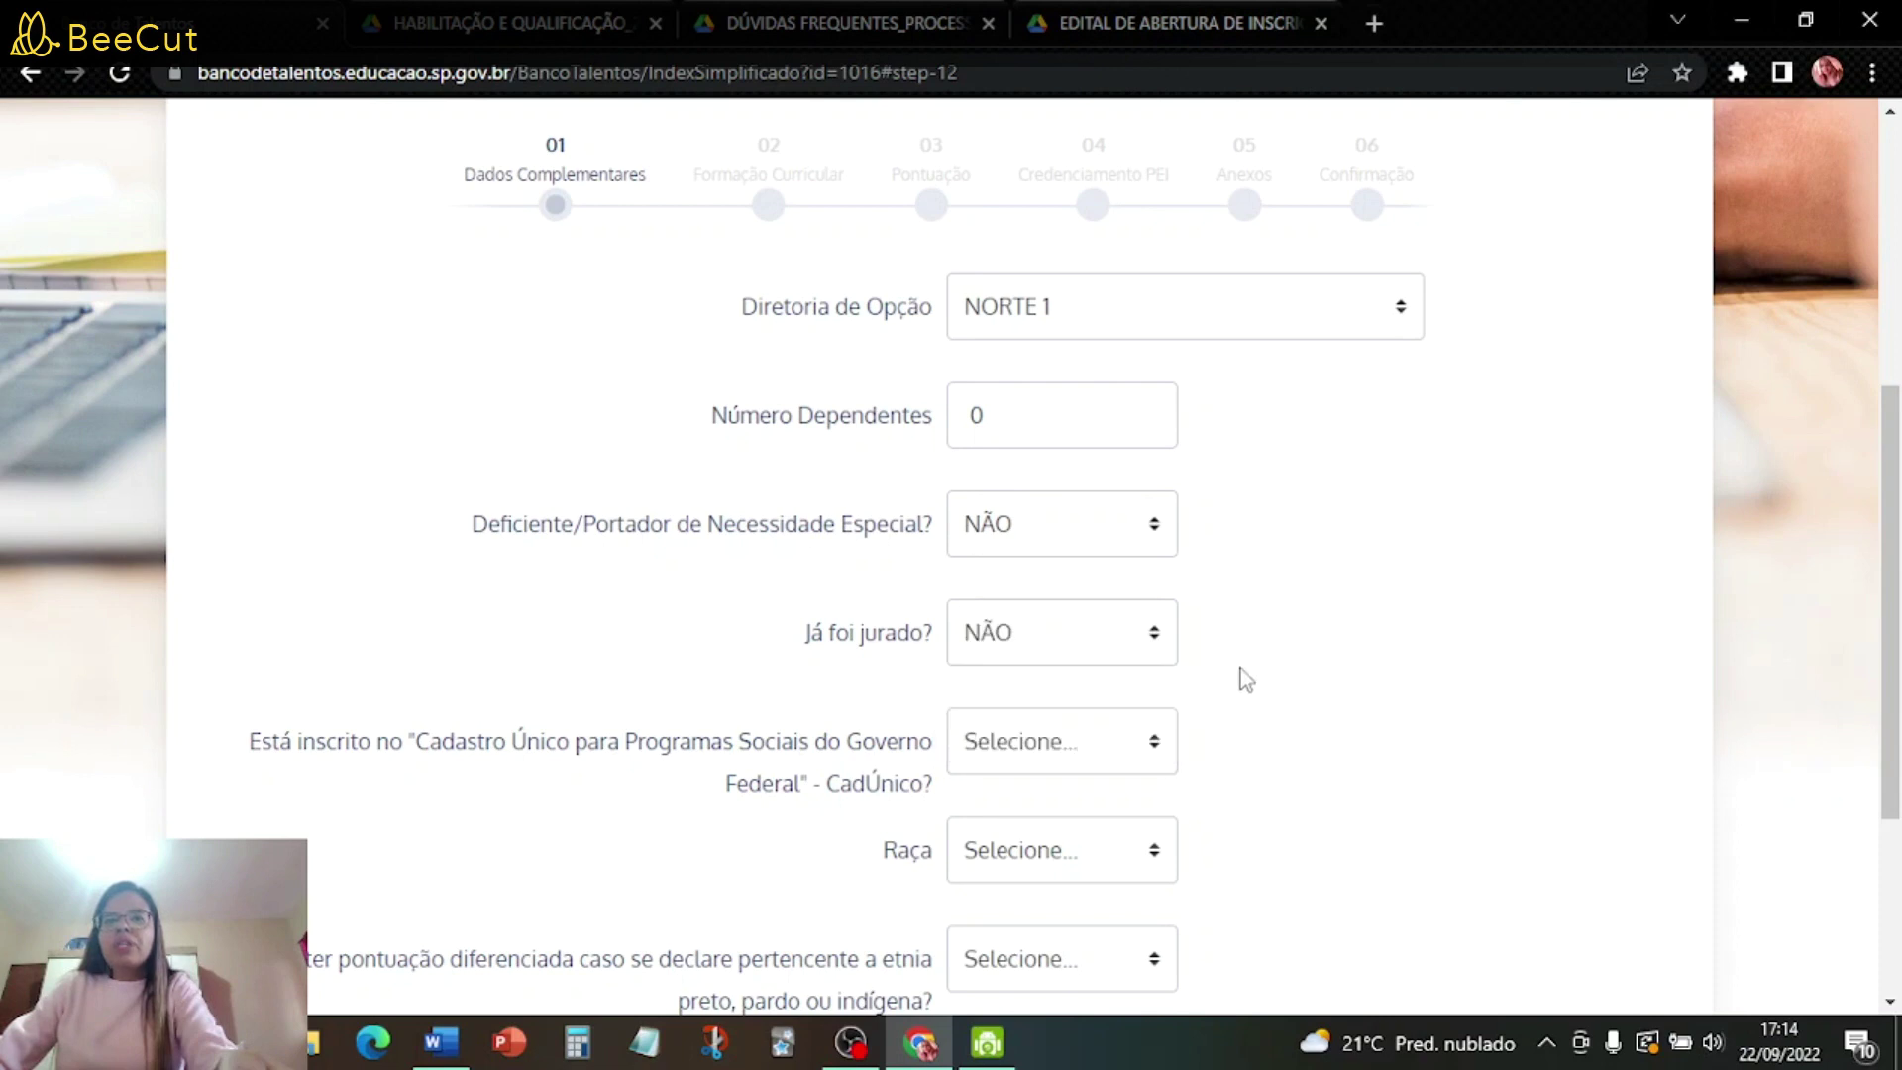
pyautogui.scroll(-3, 1246, 678)
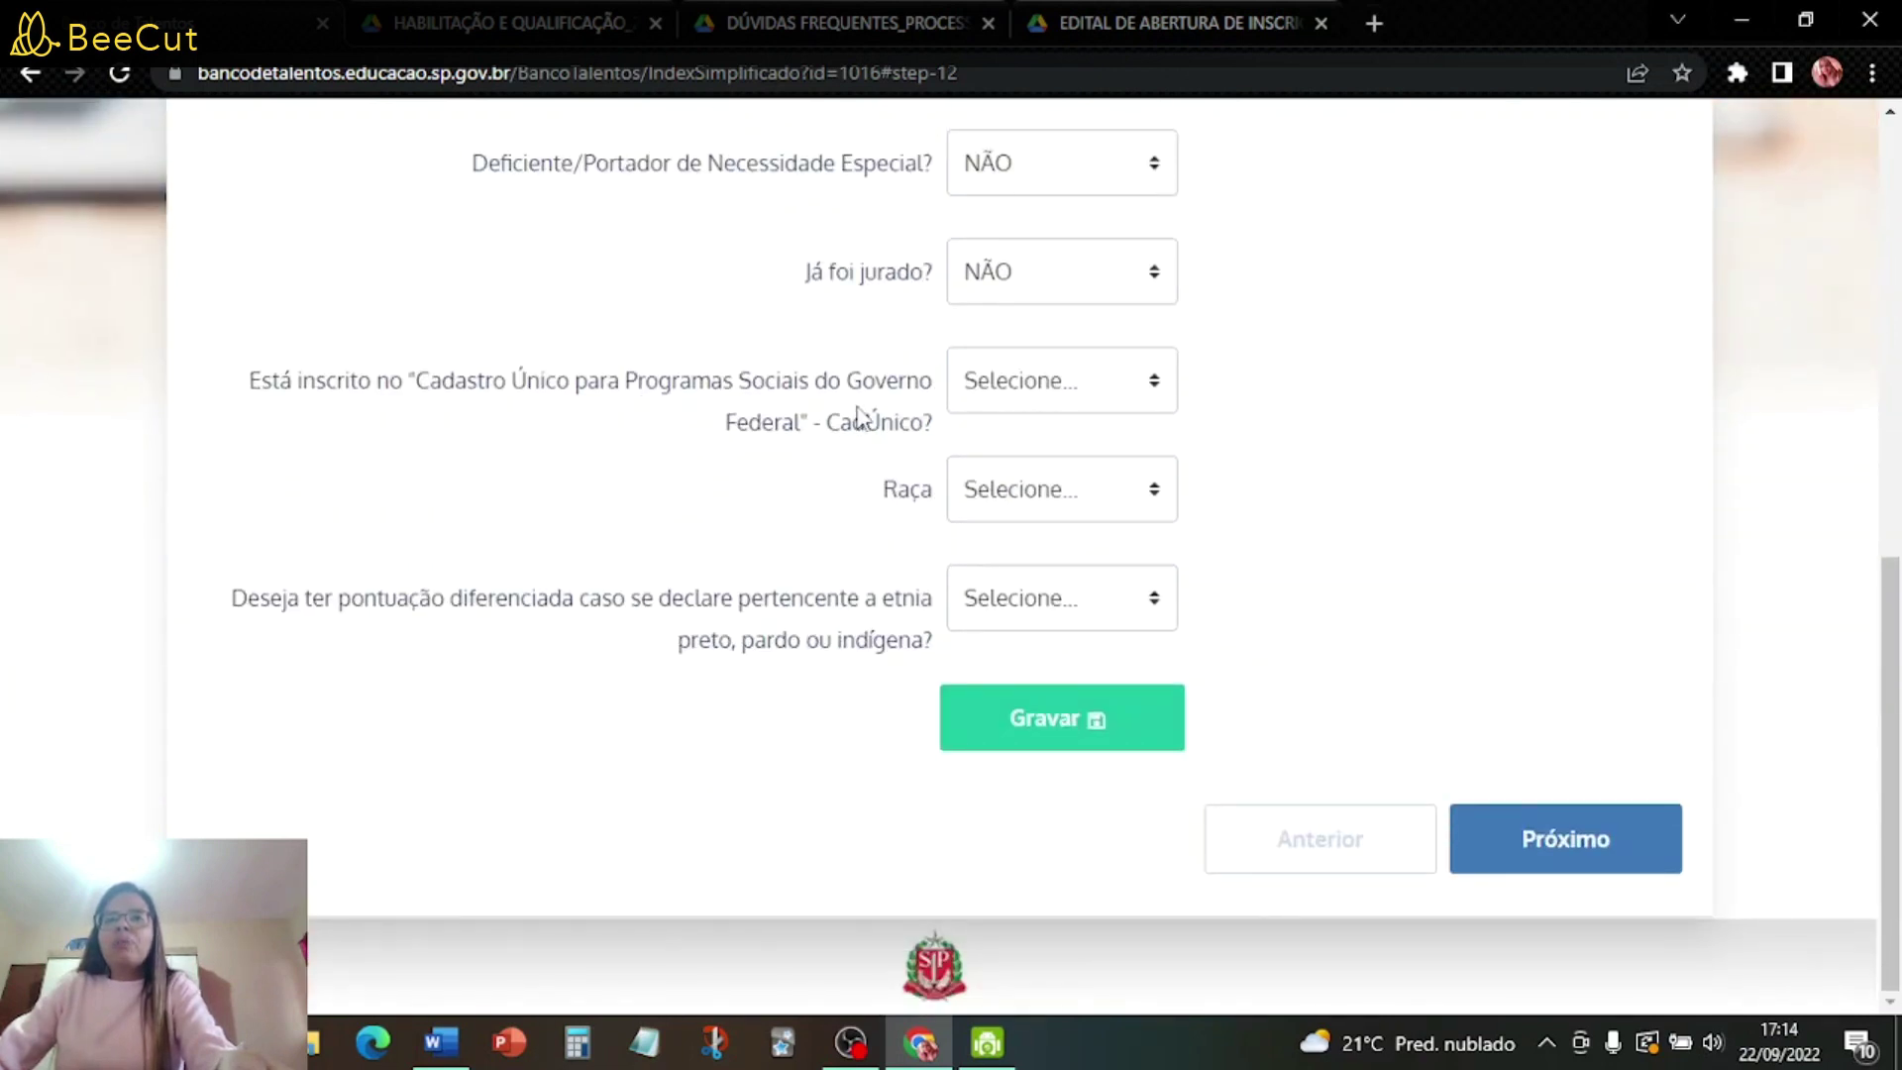
pyautogui.click(1159, 386)
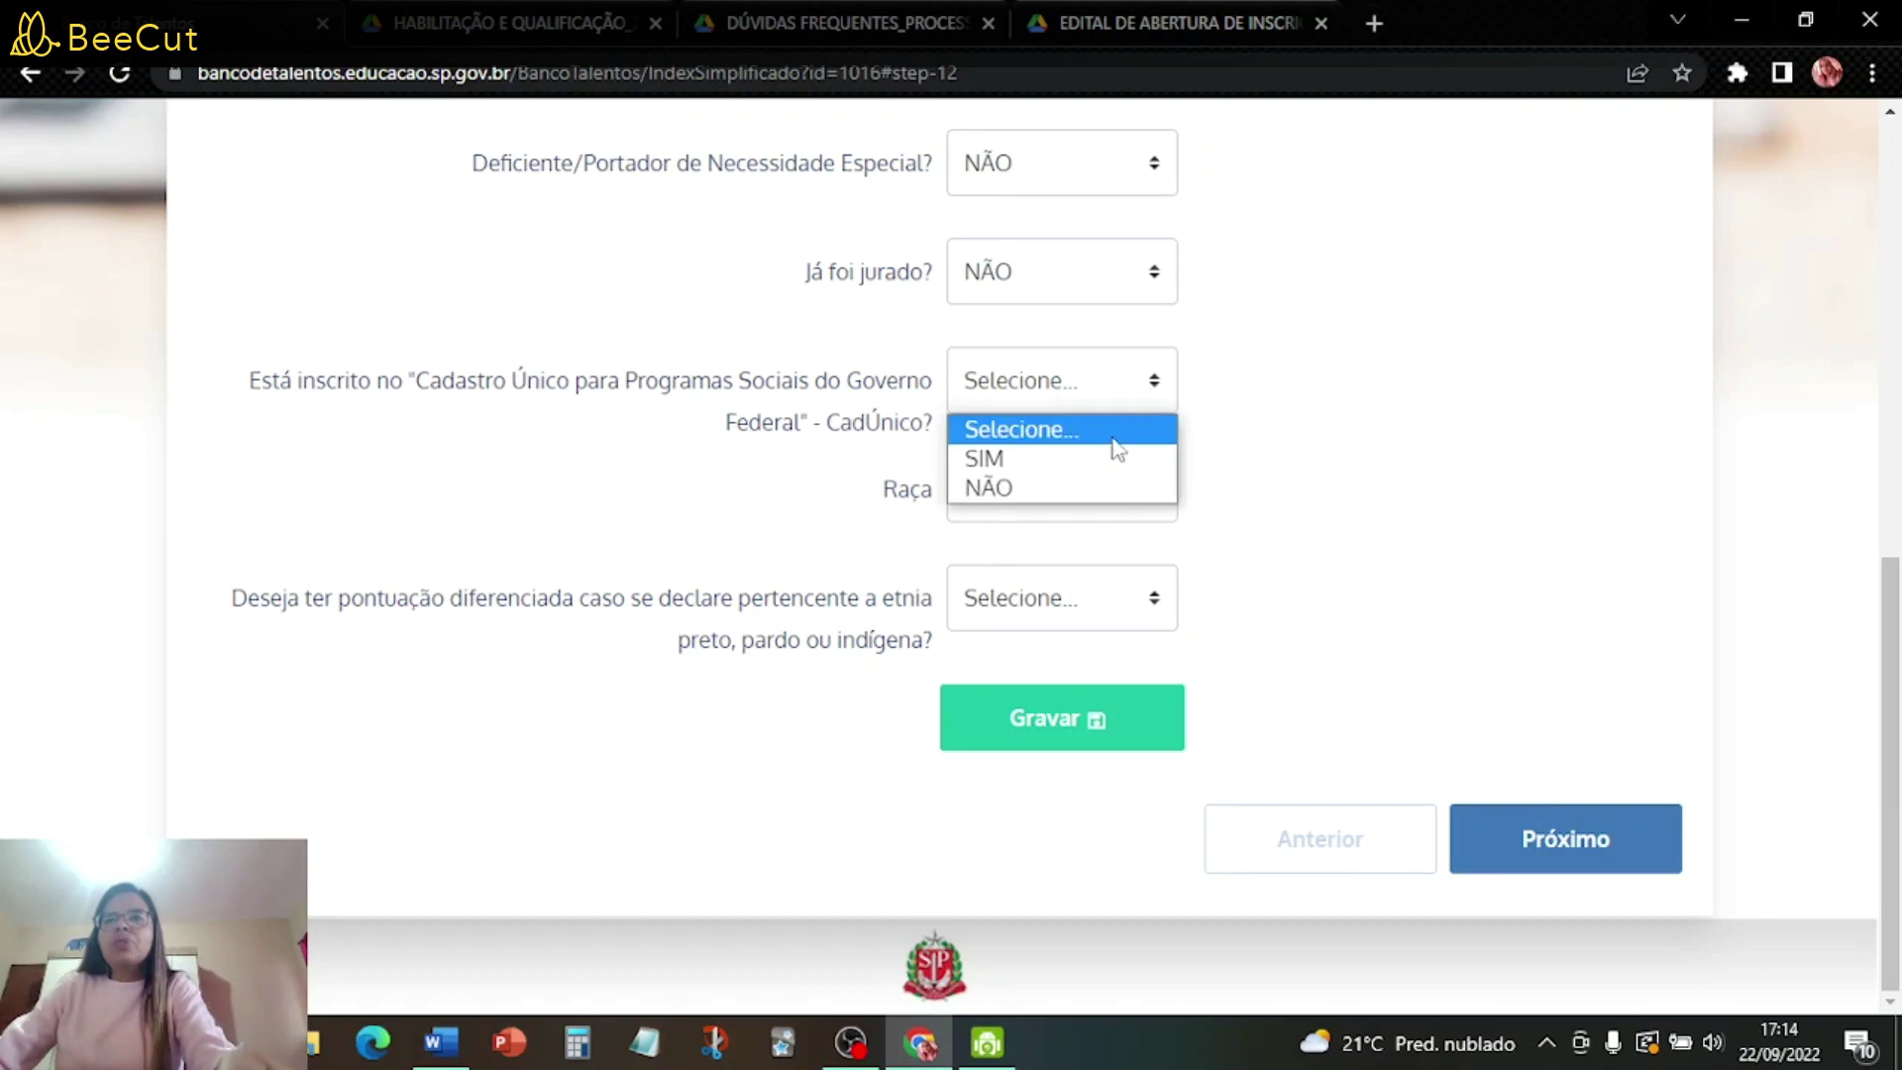
pyautogui.click(1060, 490)
# - Set race to PARDA and opt in to differentiated scoring with SIM
pyautogui.click(1068, 495)
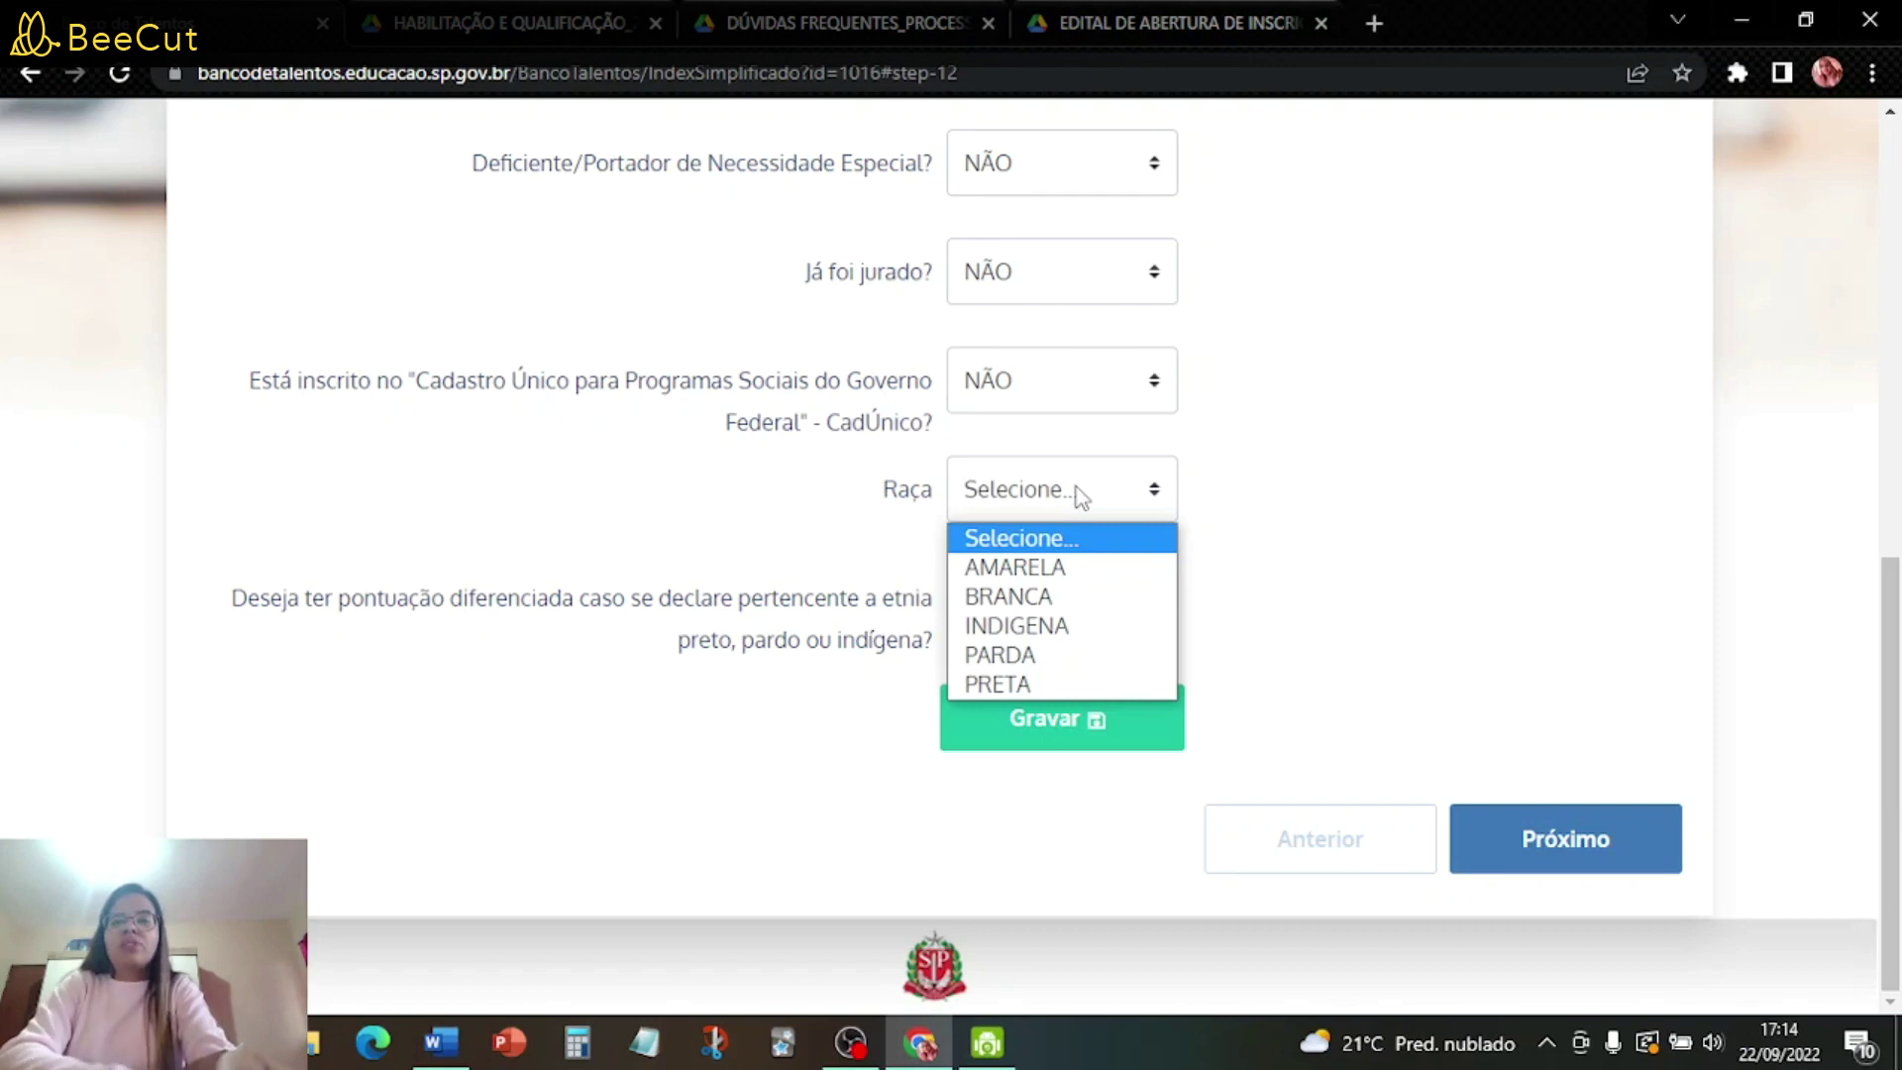
pyautogui.click(1078, 657)
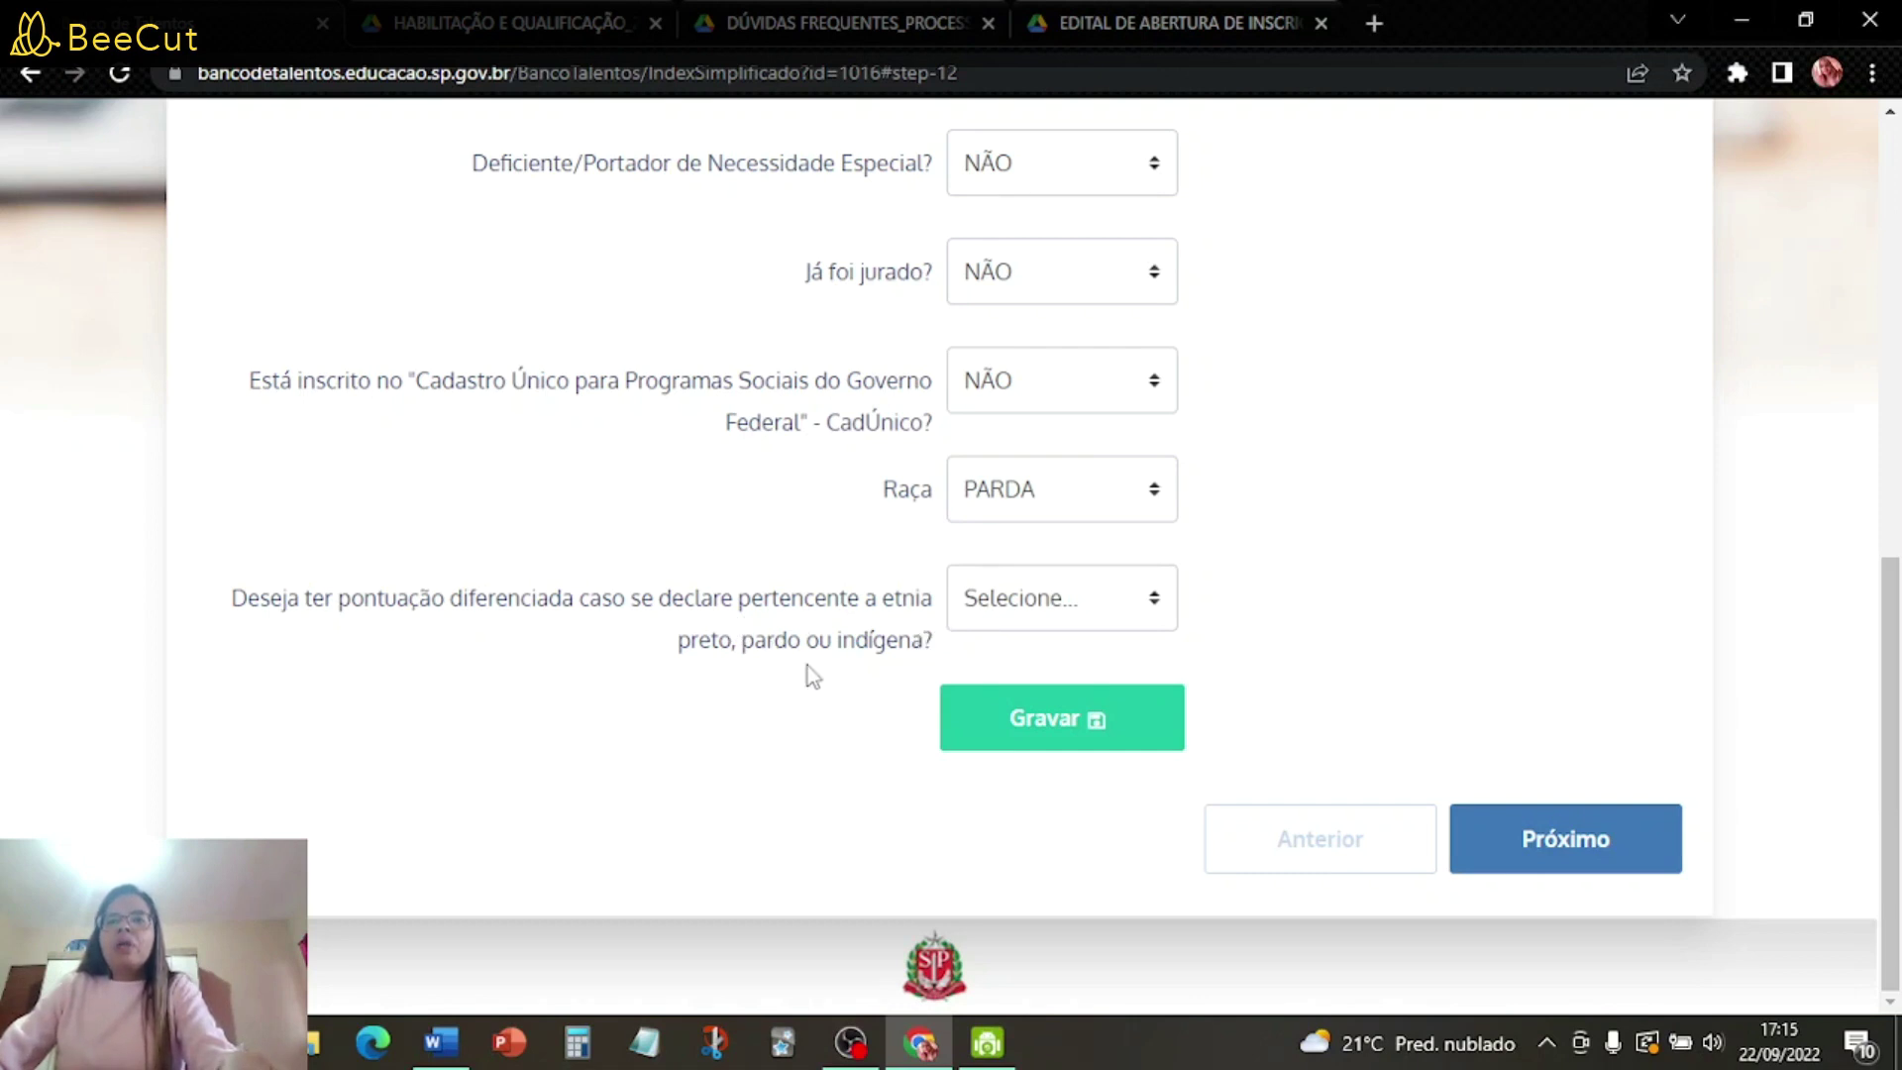
pyautogui.click(1046, 622)
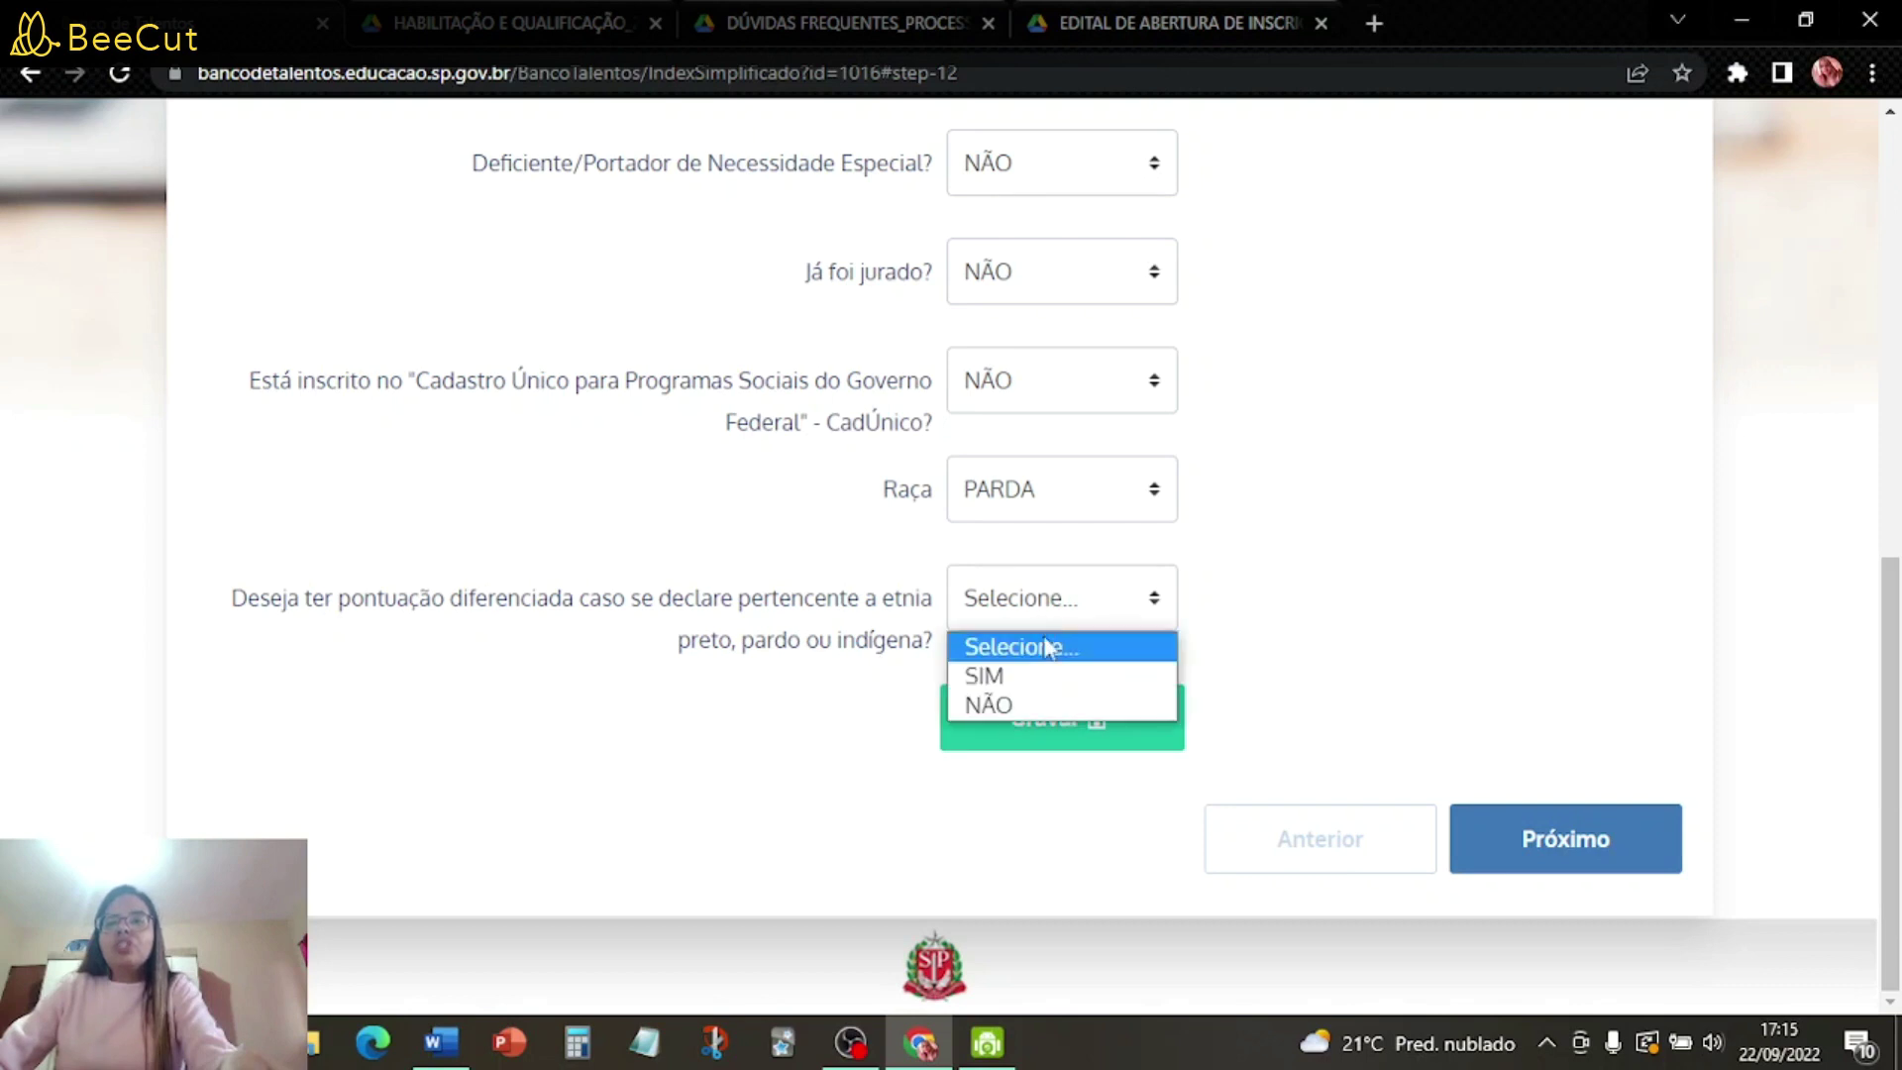
pyautogui.click(1047, 675)
pyautogui.scroll(-5, 1308, 634)
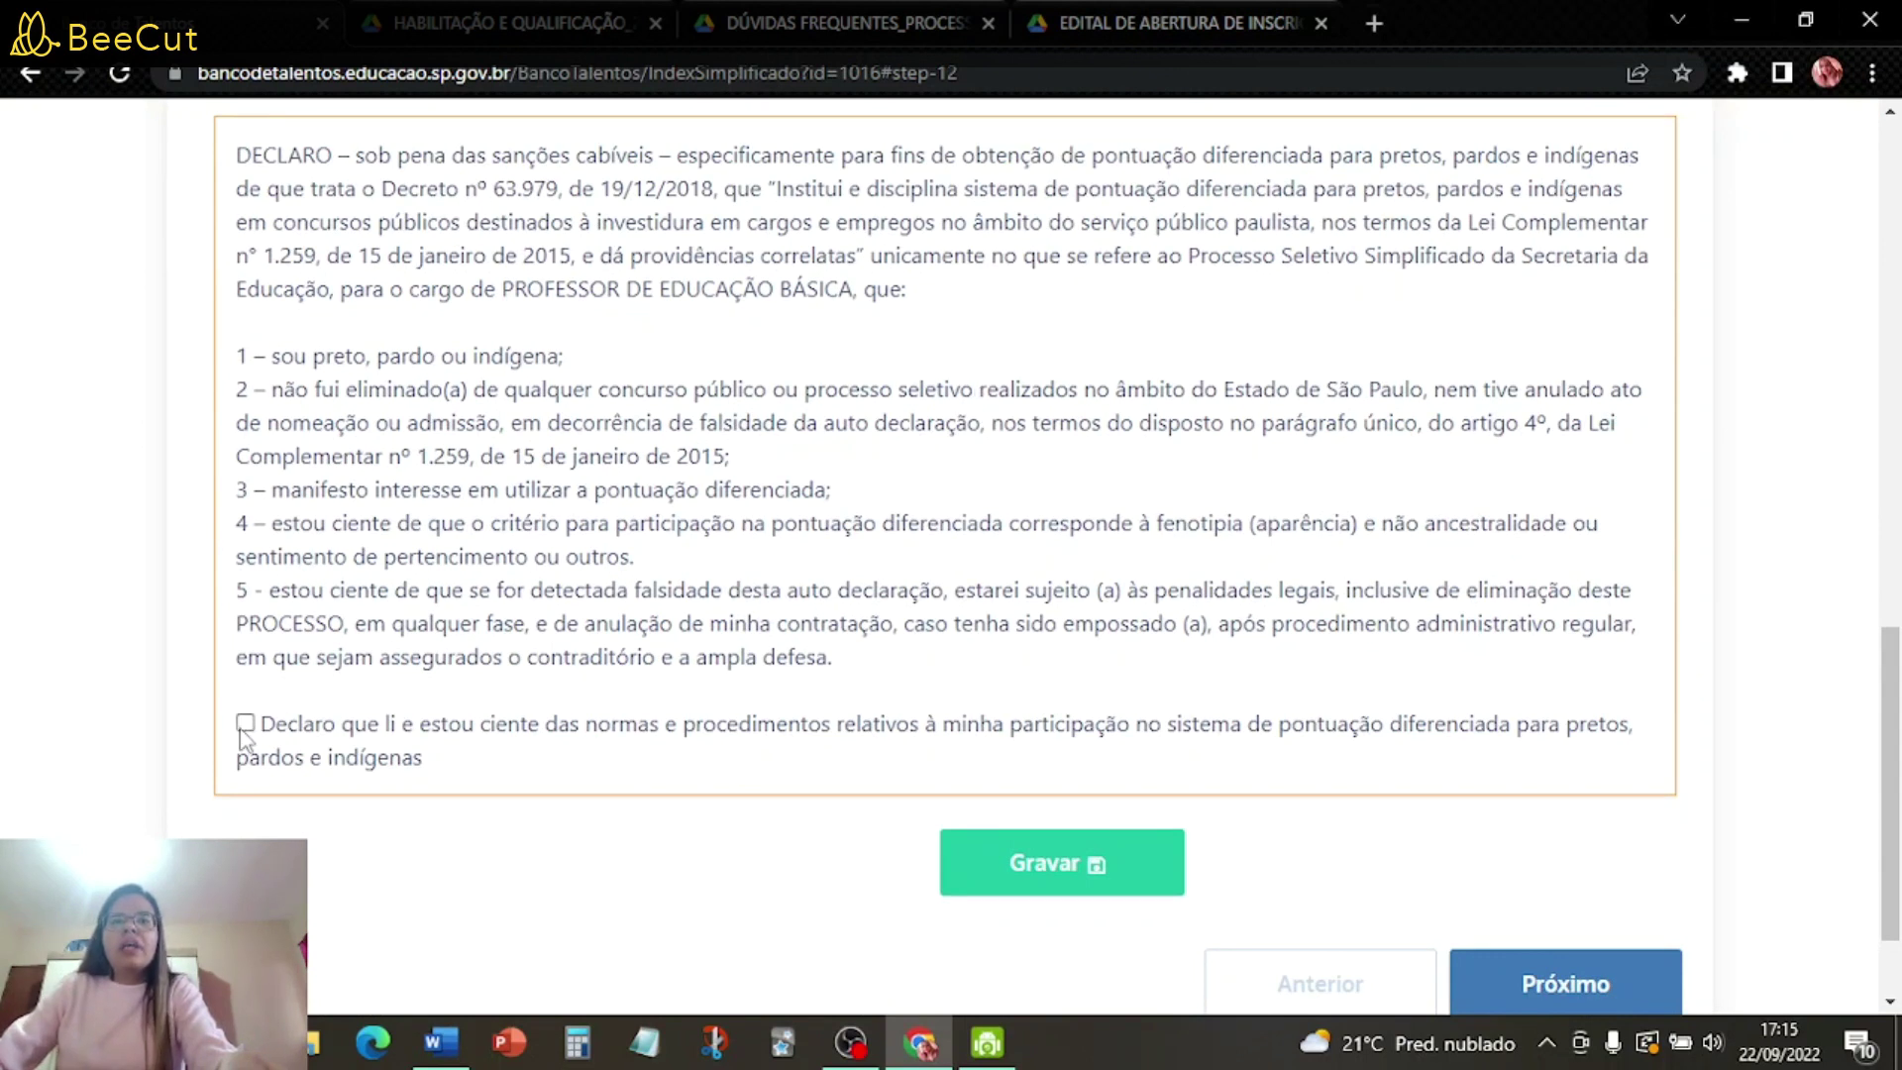
pyautogui.scroll(-2, 953, 600)
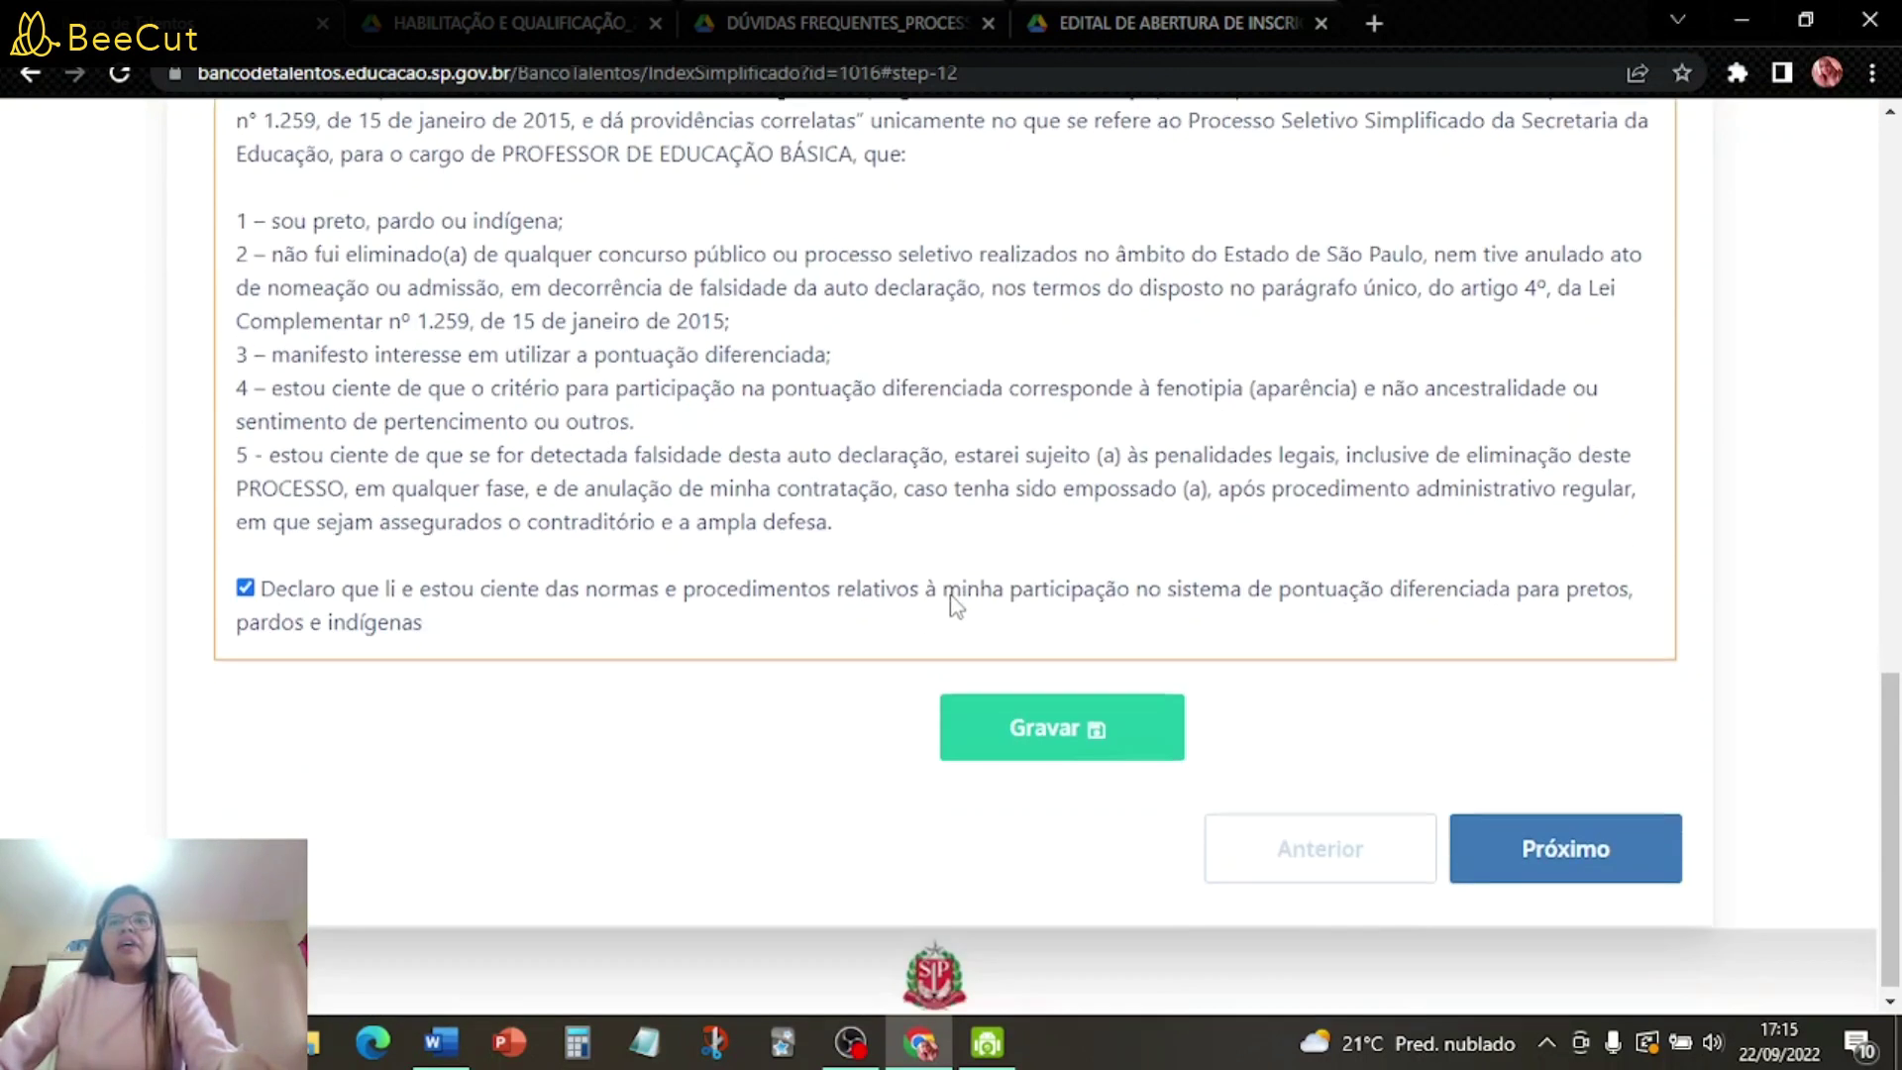
# - Save the complementary data and advance to the curricular training step
pyautogui.click(1102, 723)
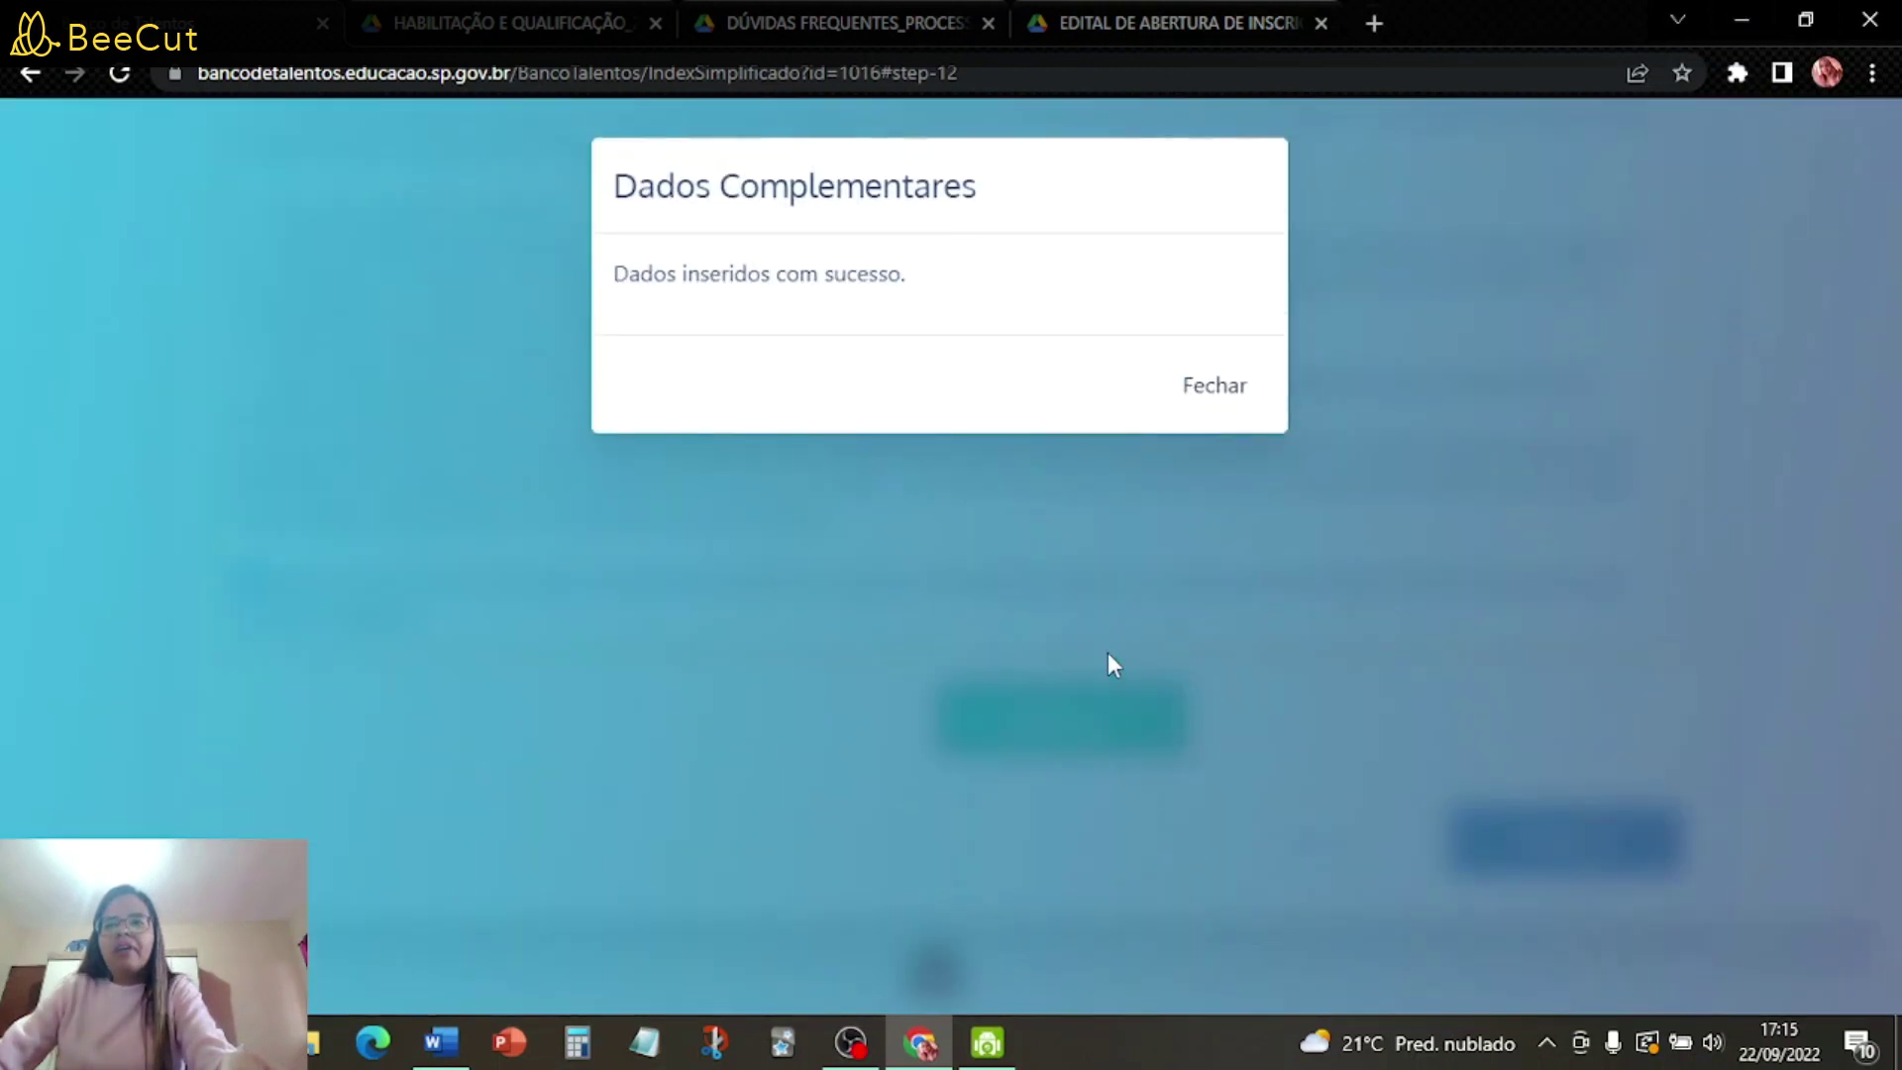
pyautogui.click(1233, 396)
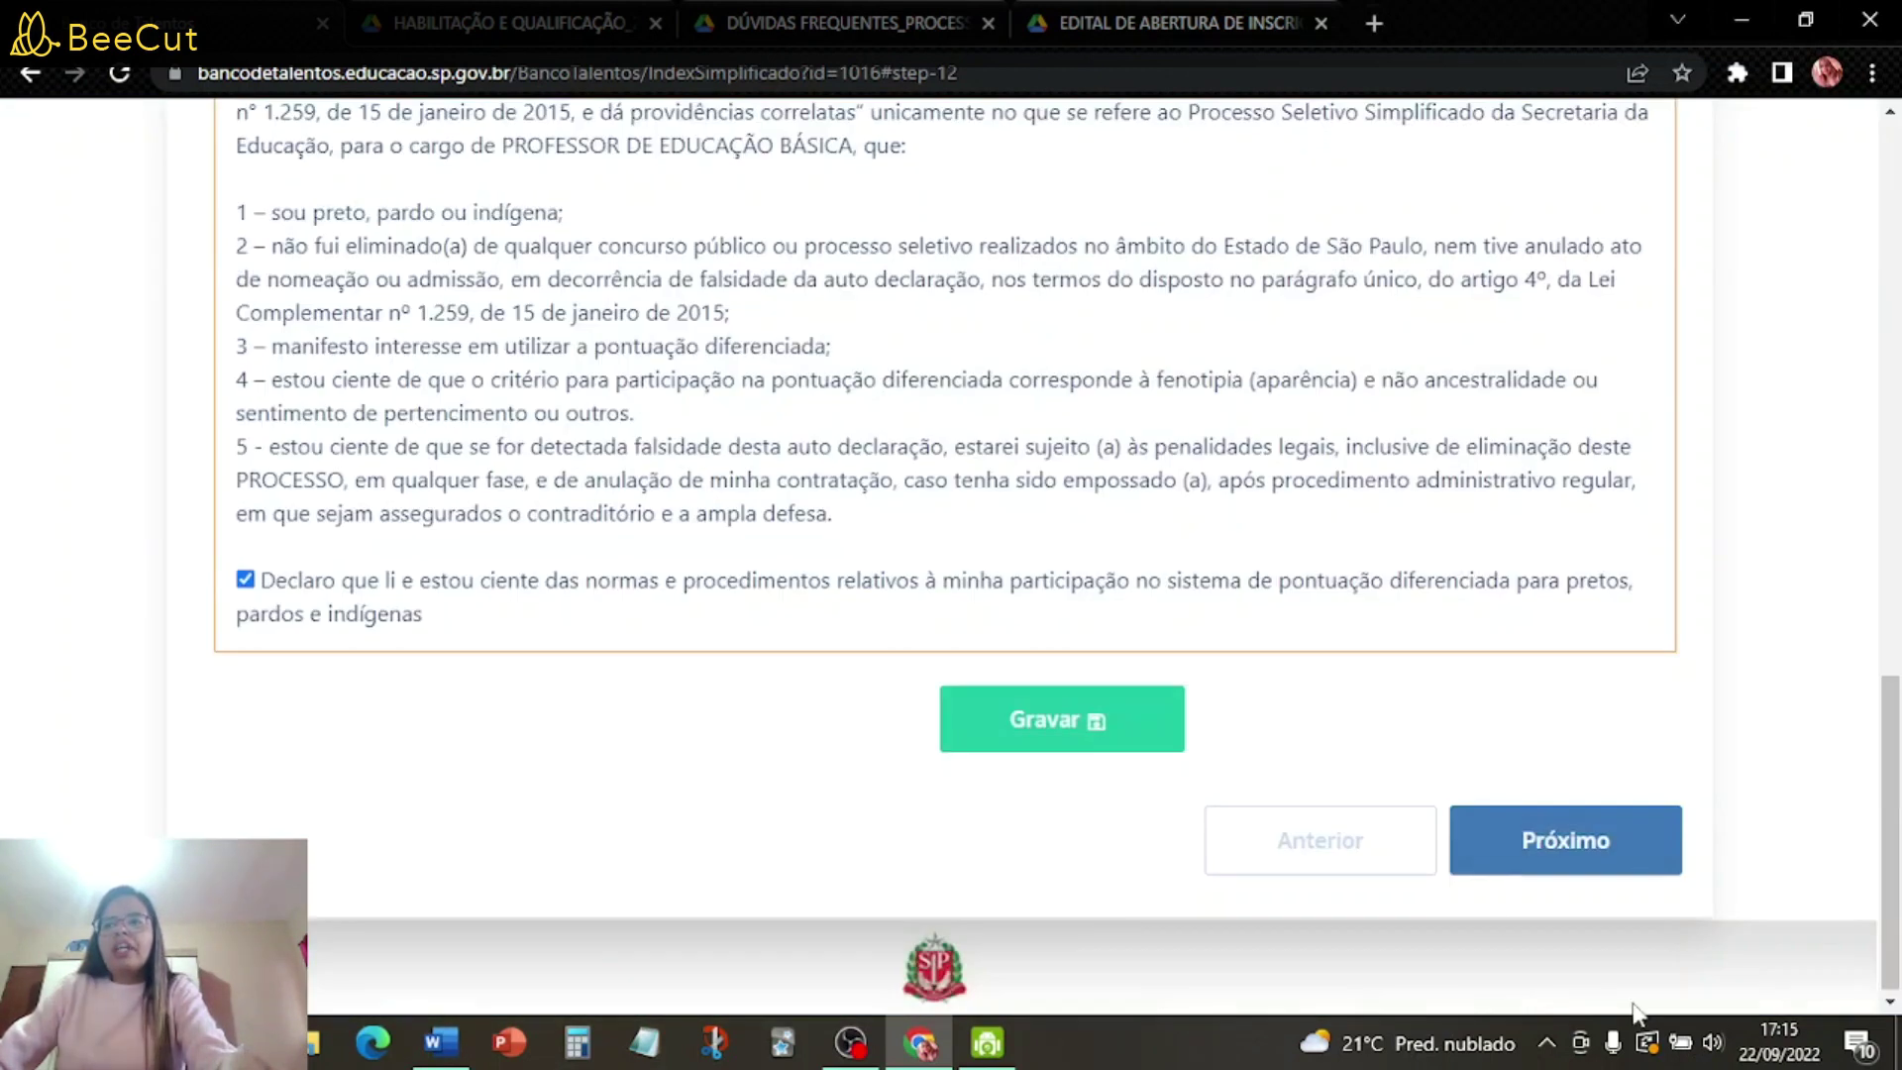
pyautogui.click(1588, 825)
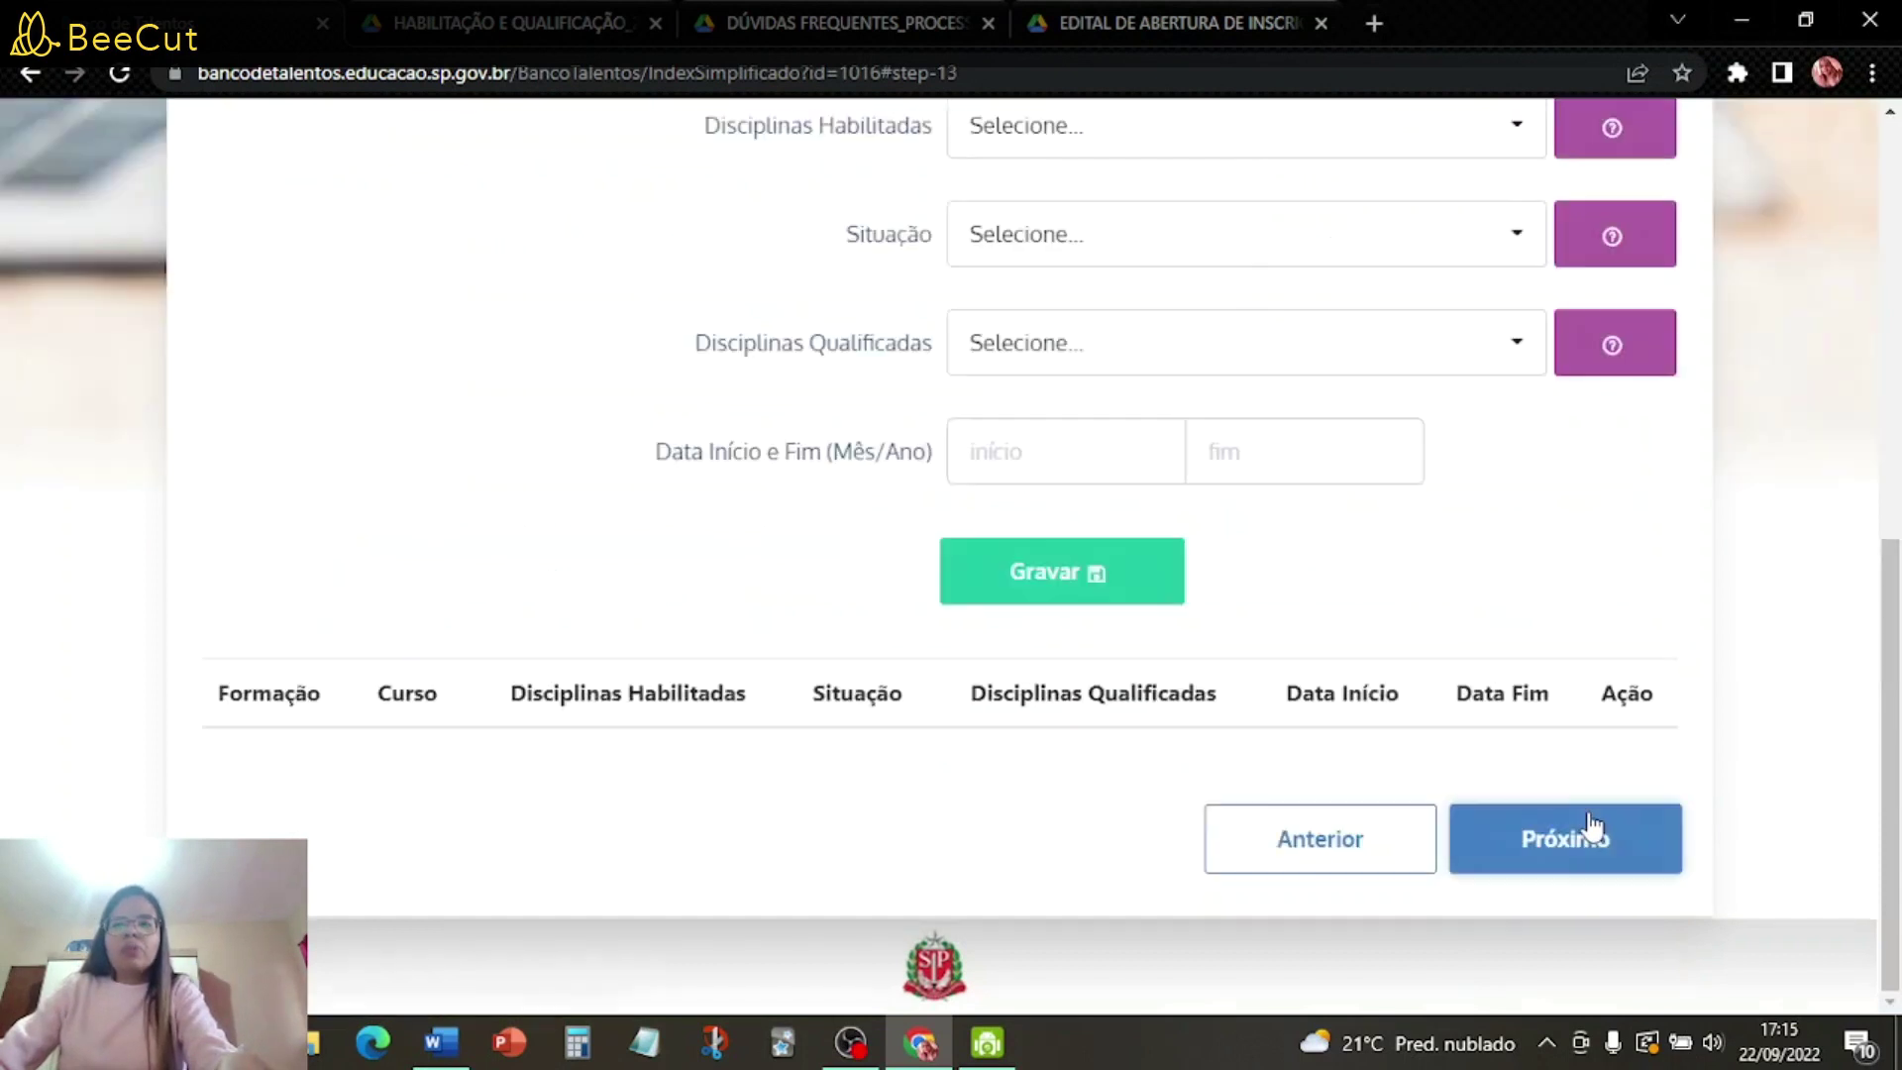
# - Set the training level to LICENCIATURA PLENA and the course to PEDAGOGIA
pyautogui.scroll(2, 1495, 733)
pyautogui.scroll(2, 1493, 703)
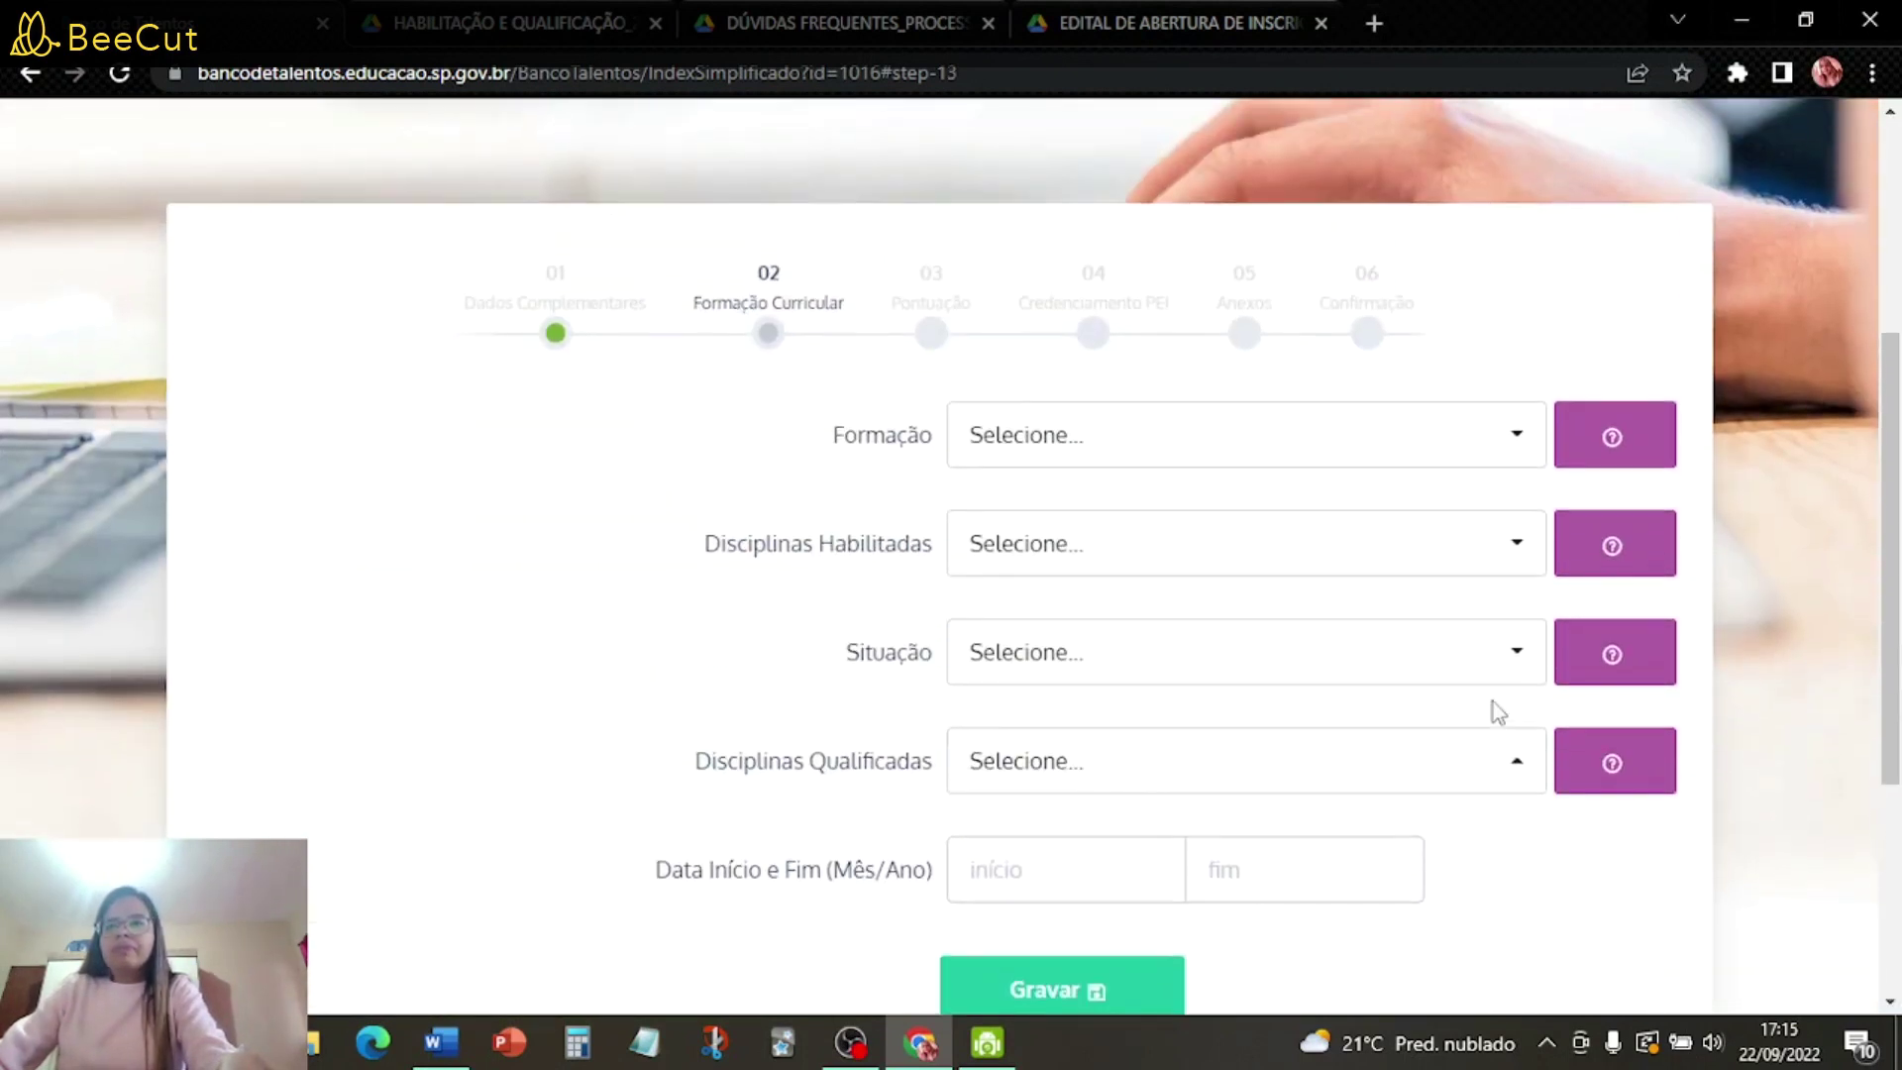
pyautogui.scroll(-3, 1288, 540)
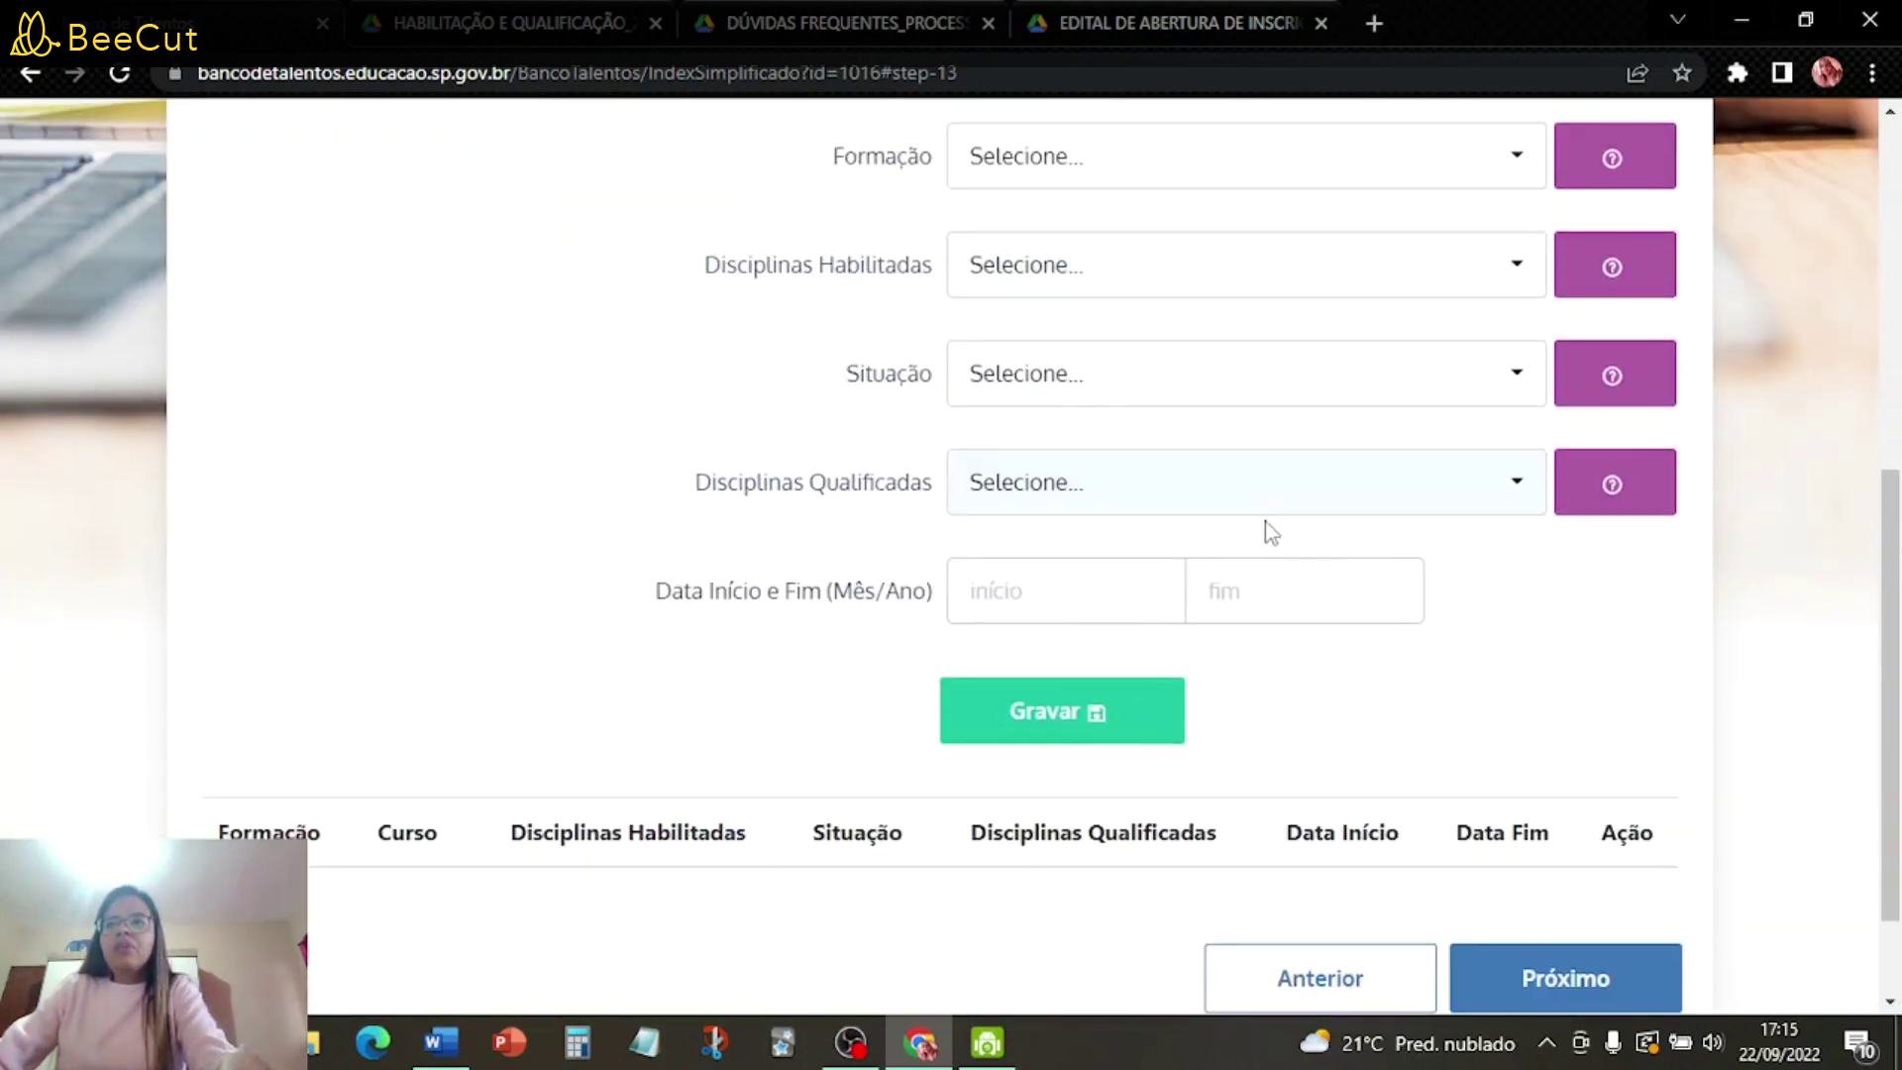
pyautogui.click(1129, 159)
pyautogui.scroll(-2, 1126, 498)
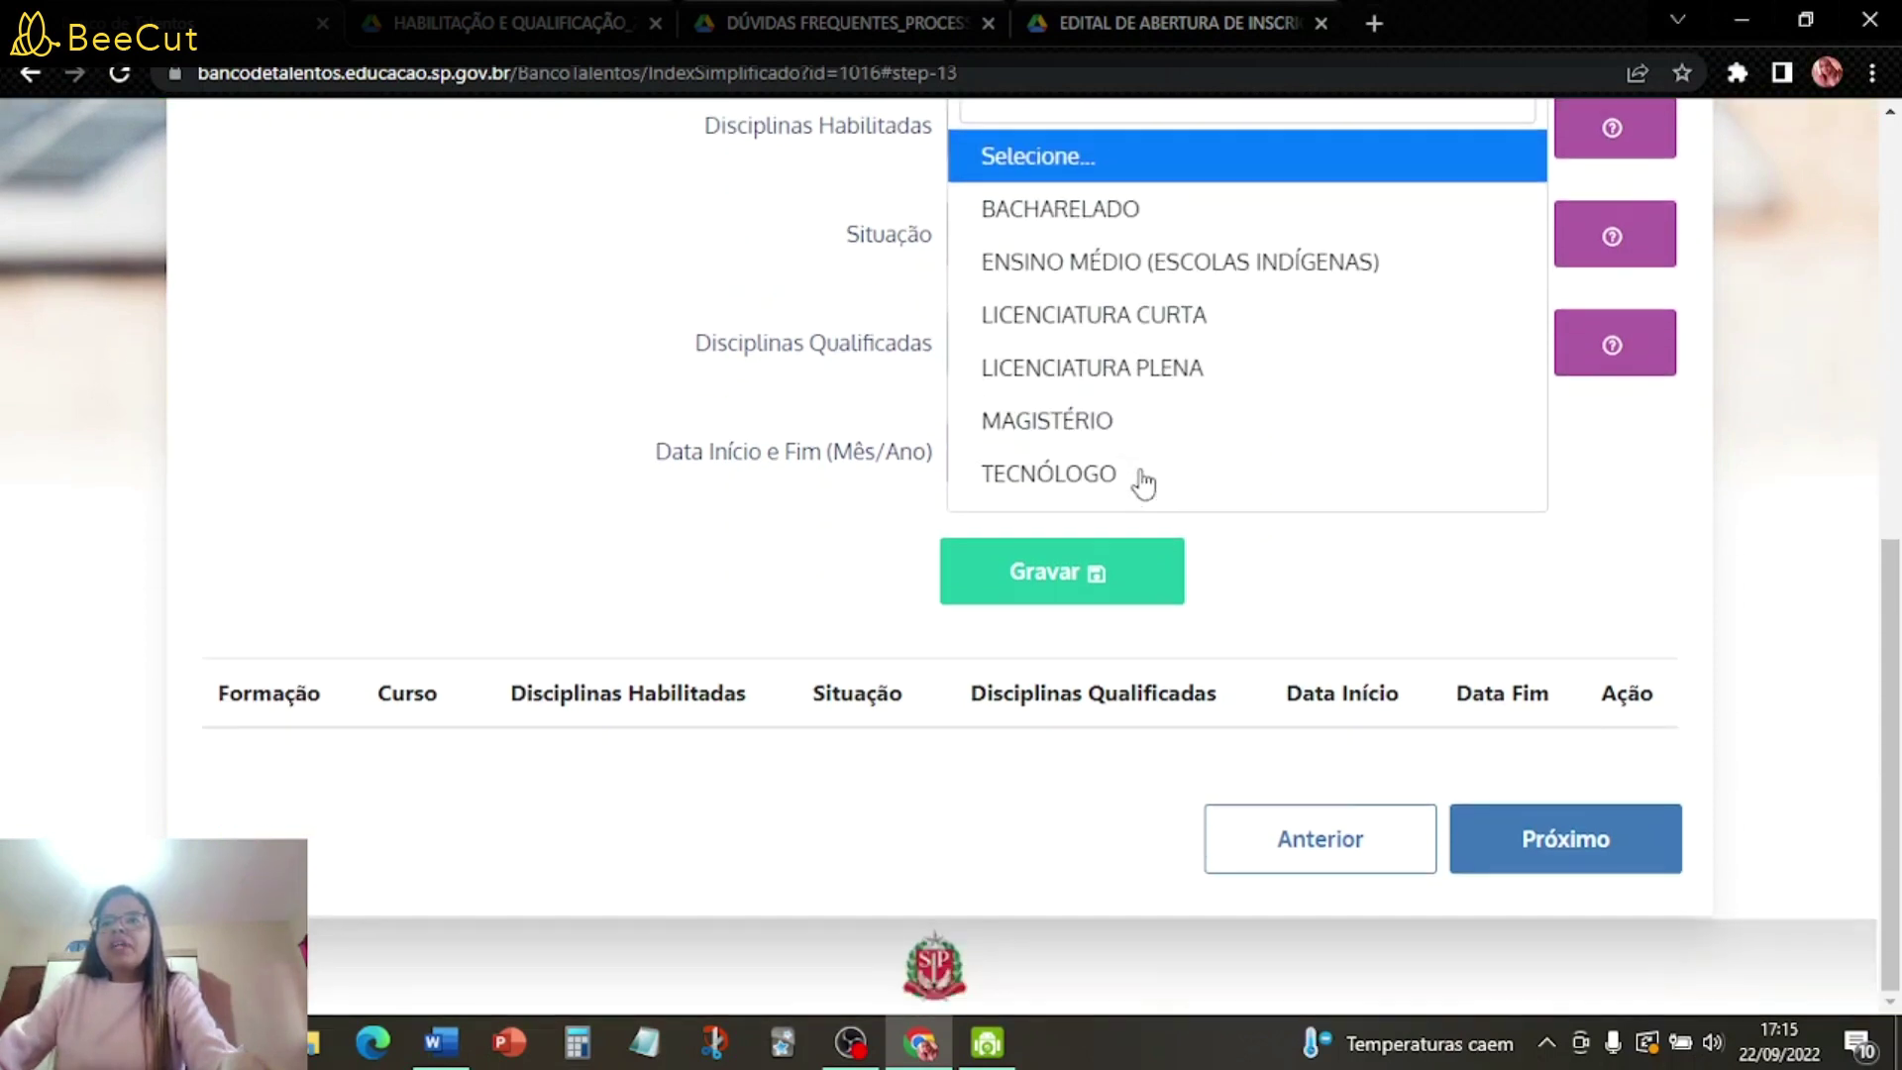
pyautogui.scroll(3, 1144, 483)
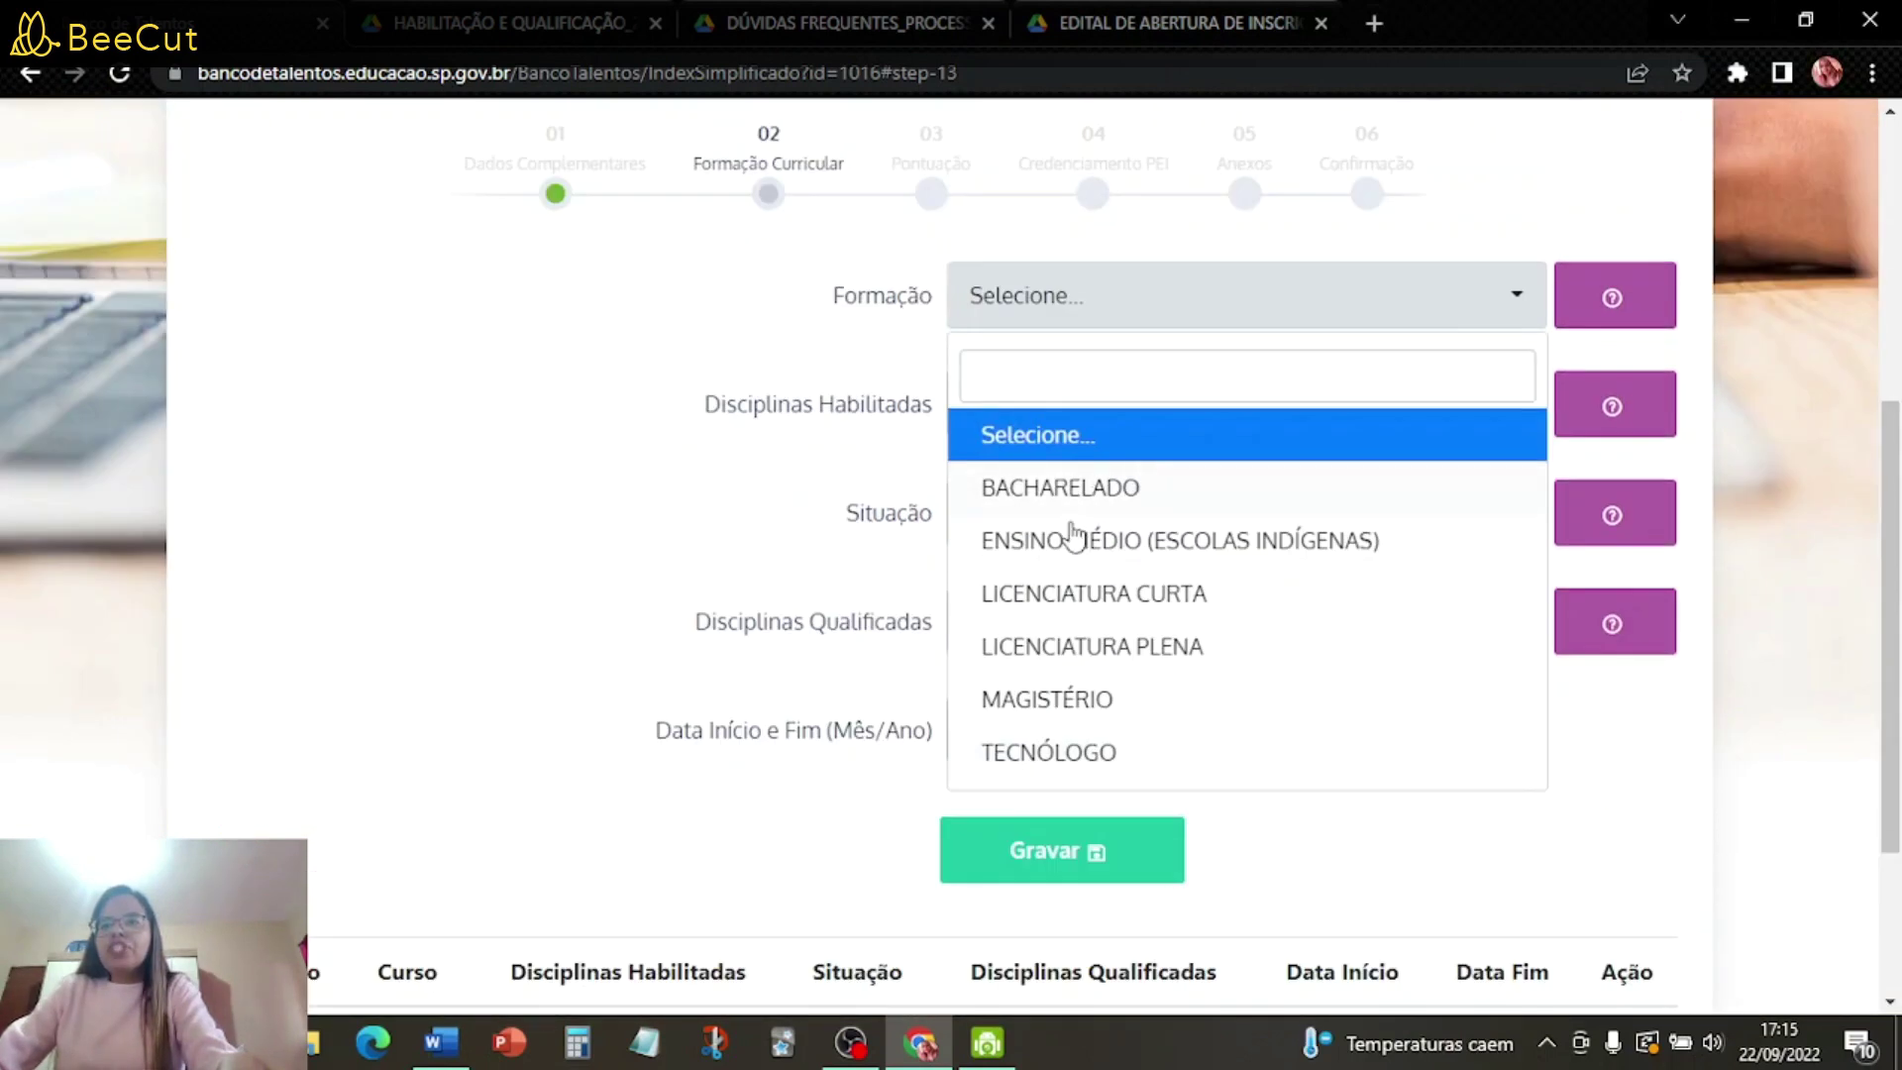
pyautogui.click(1135, 645)
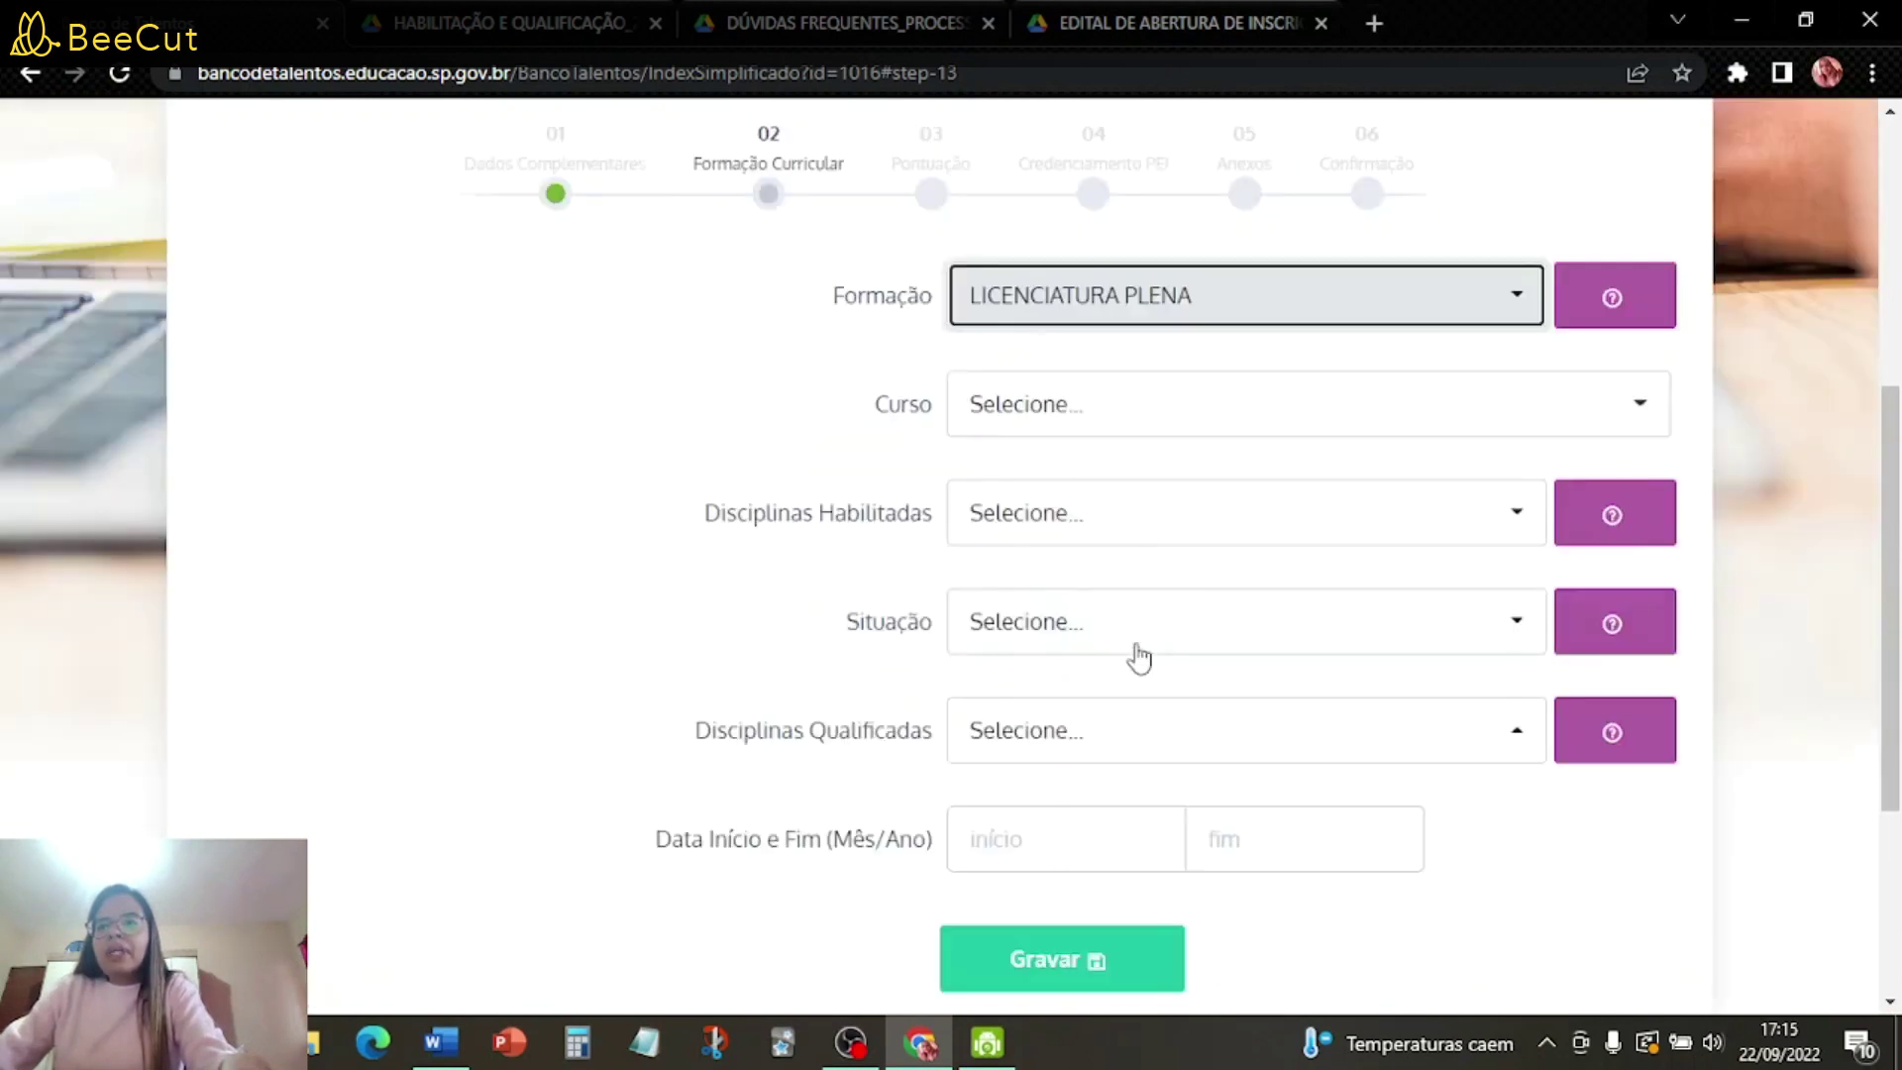
pyautogui.click(1130, 423)
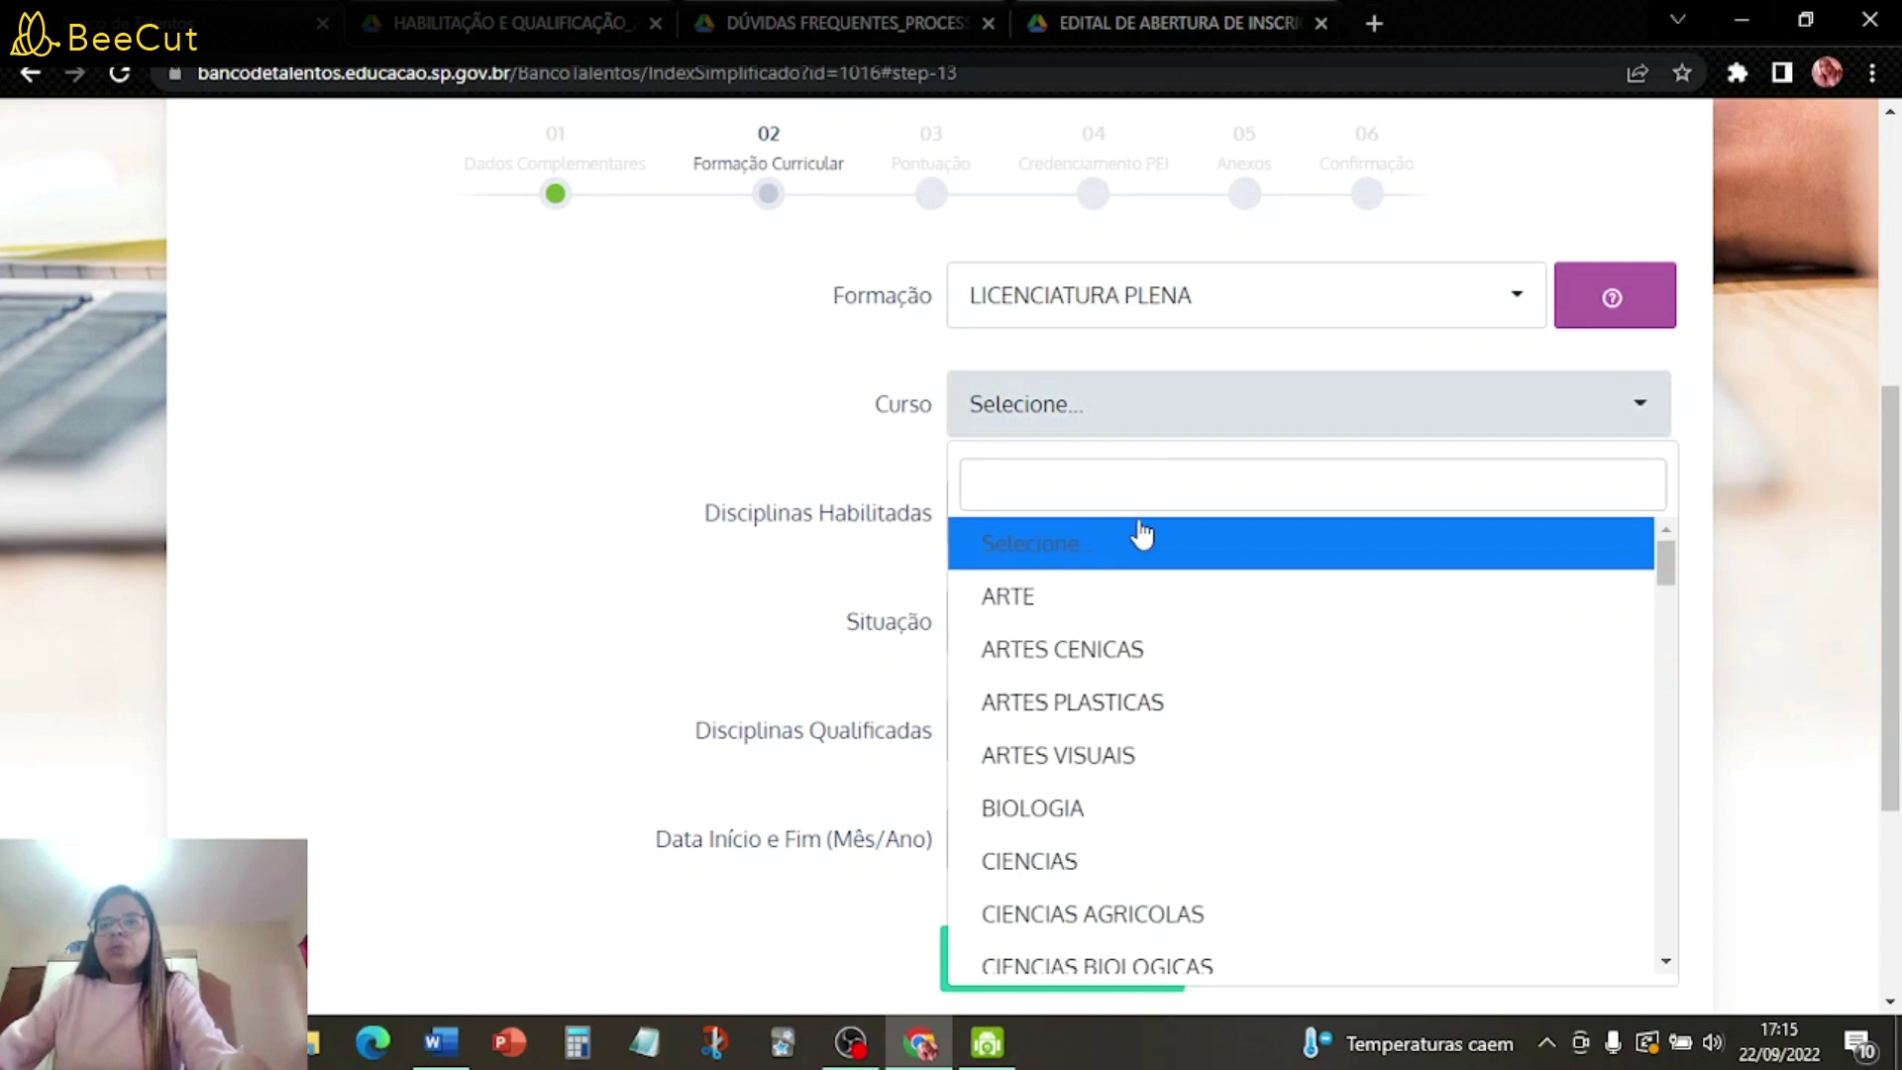
pyautogui.write('ped')
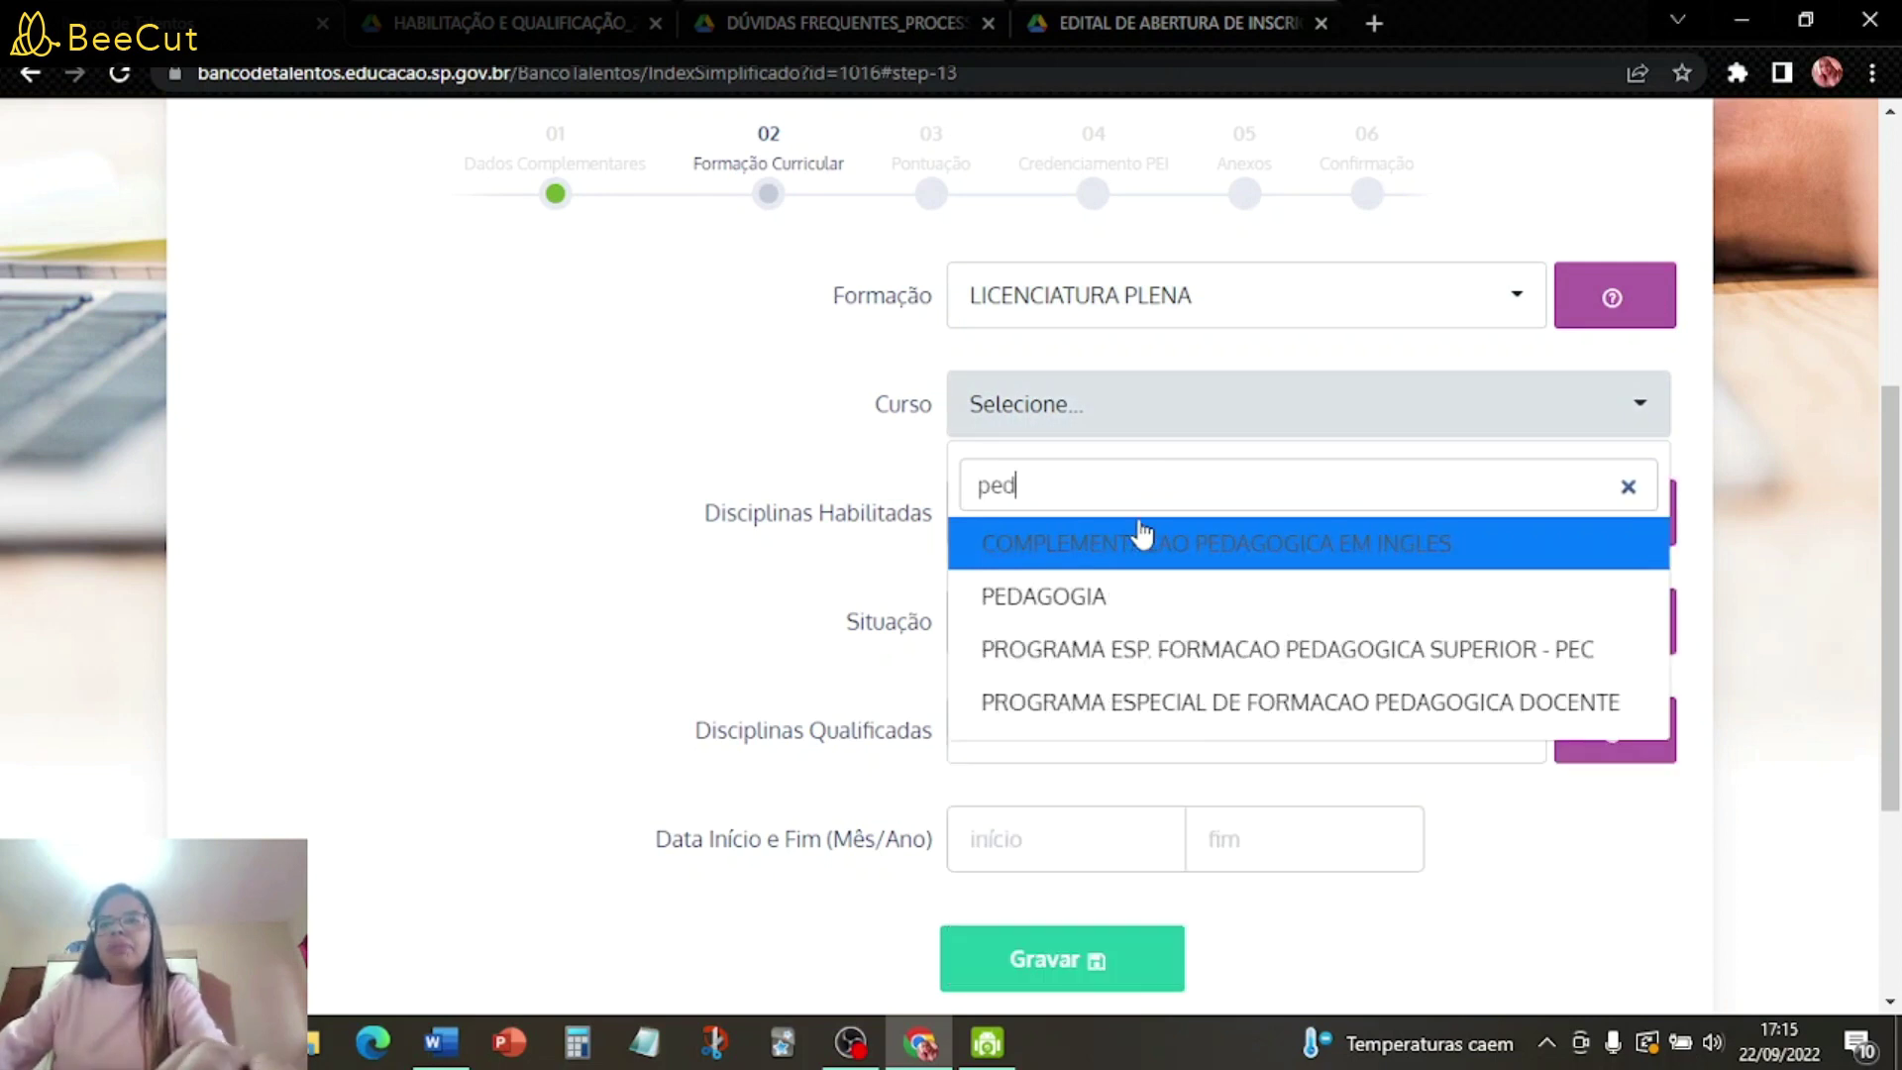
pyautogui.click(1149, 595)
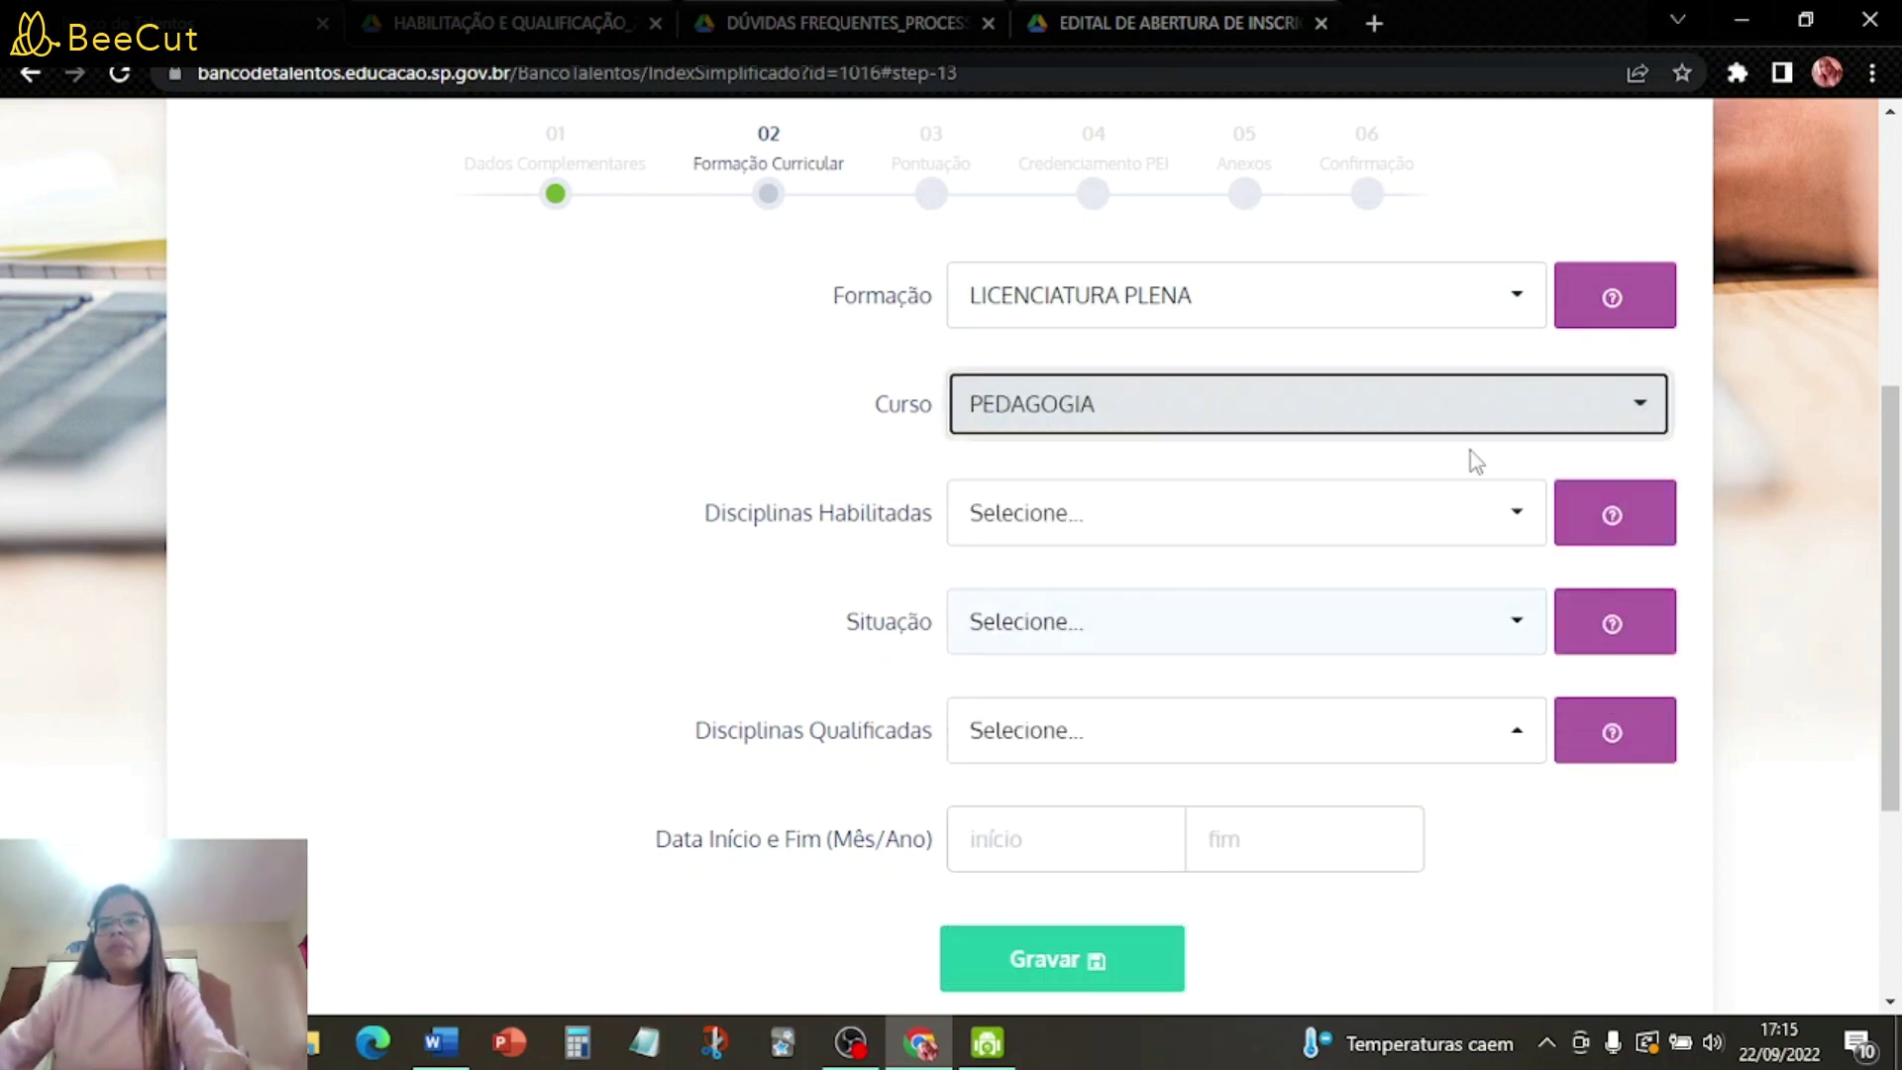
# - Choose ENSINO FUNDAMENTAL ANOS INICIAIS as habilitated subject and set status to CONCLUÍDO
pyautogui.click(1090, 527)
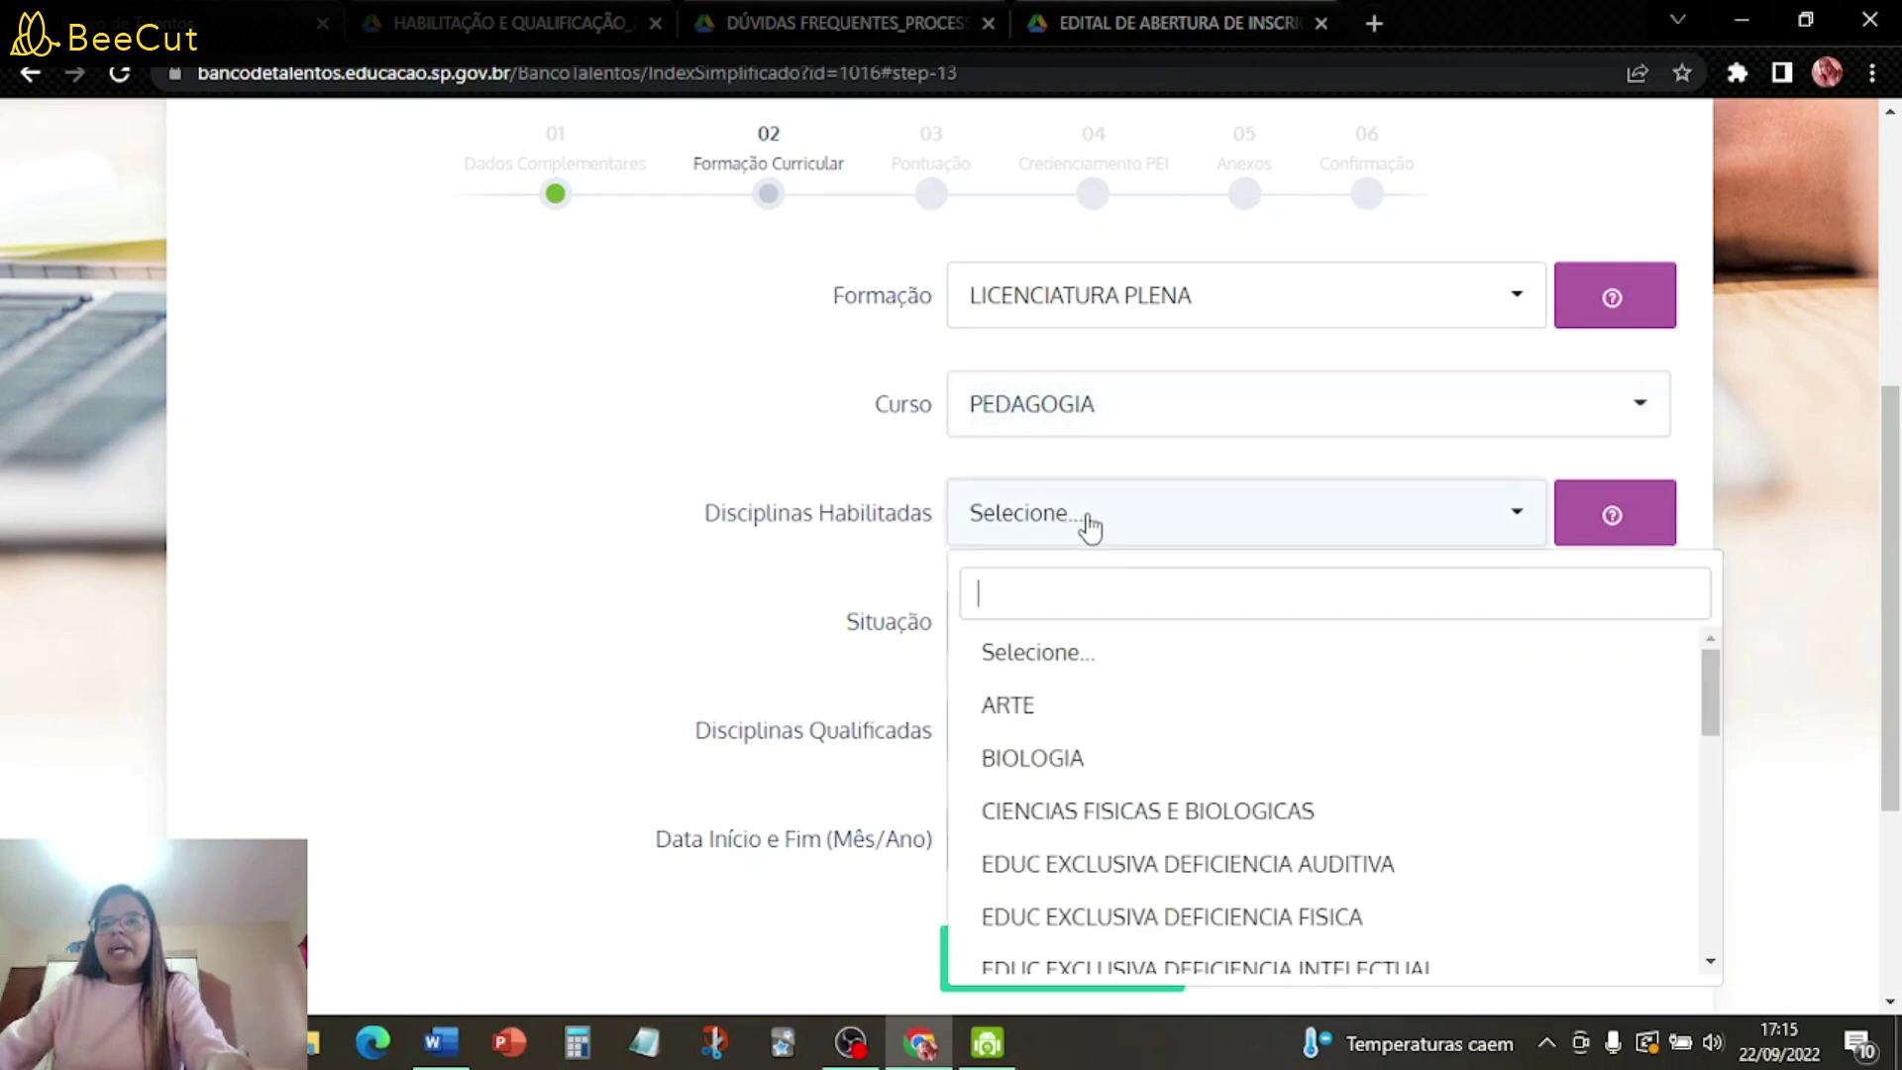
pyautogui.scroll(-4, 1110, 738)
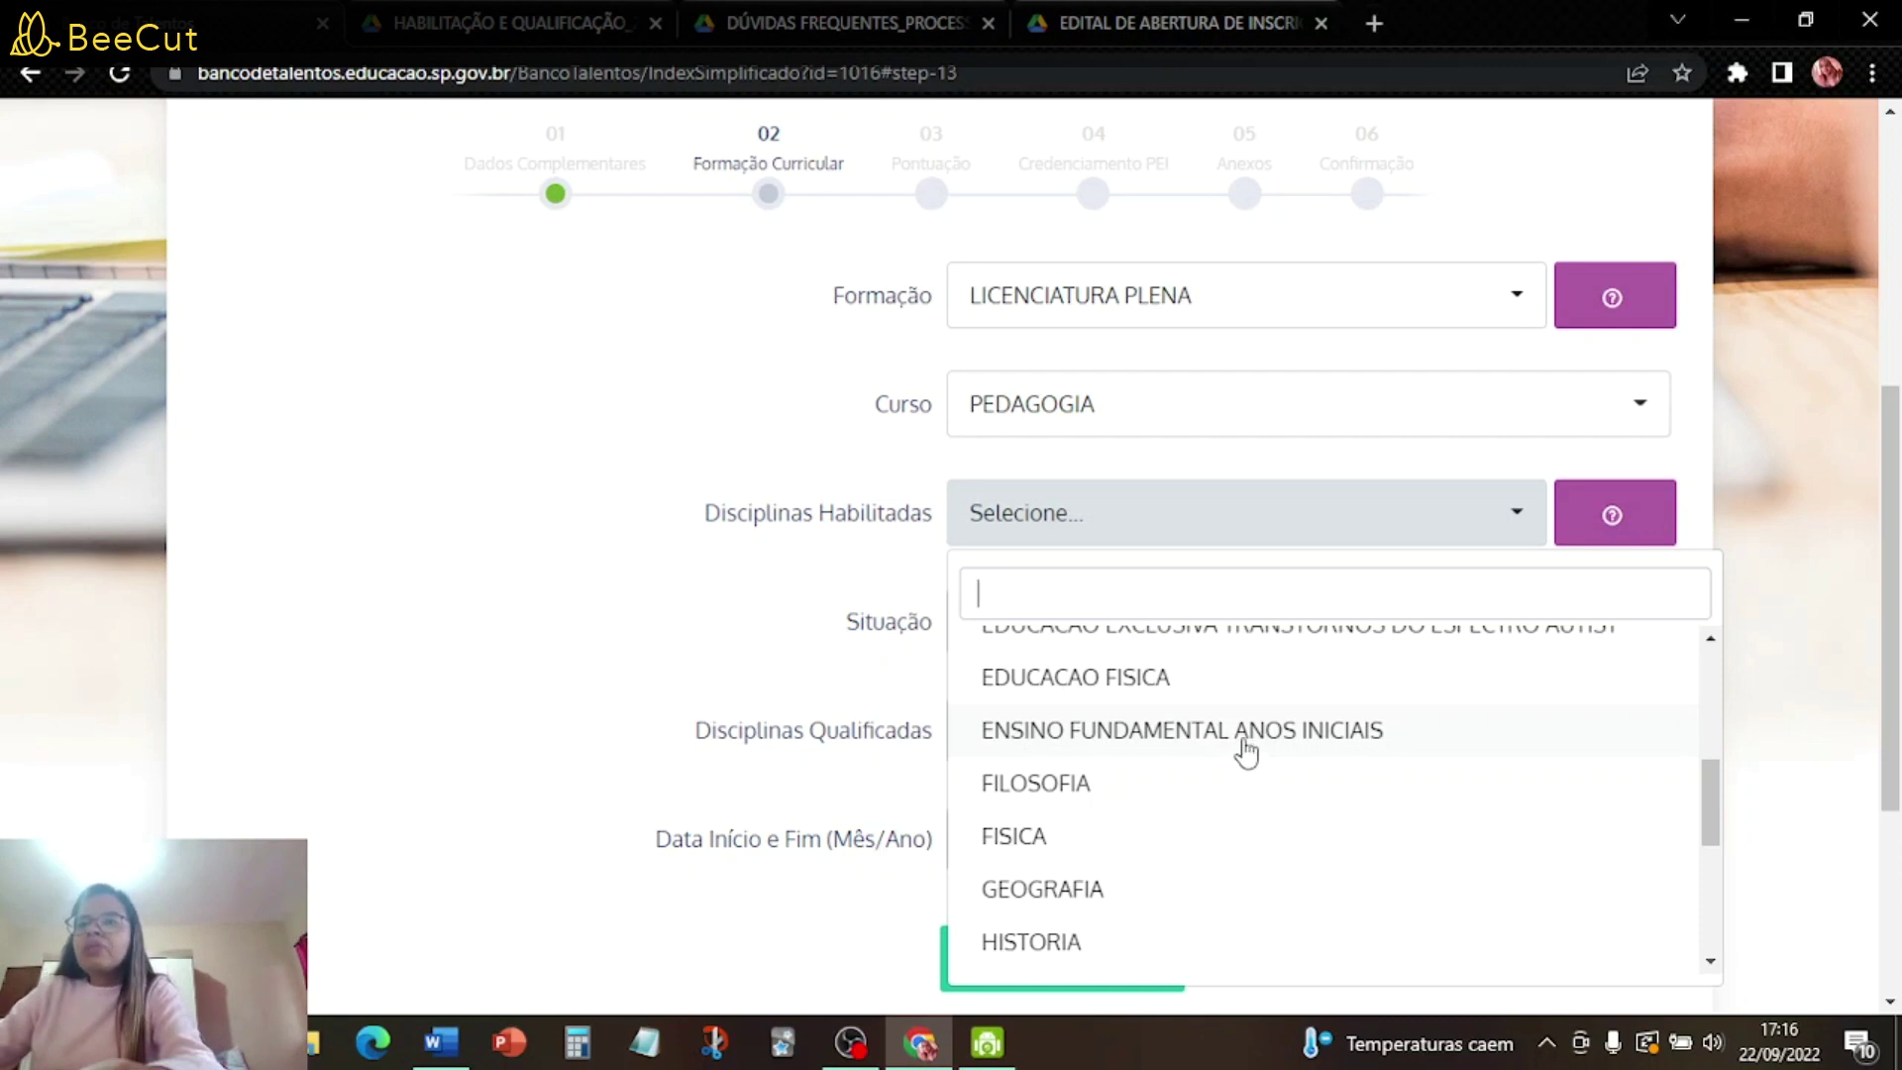
pyautogui.click(1245, 753)
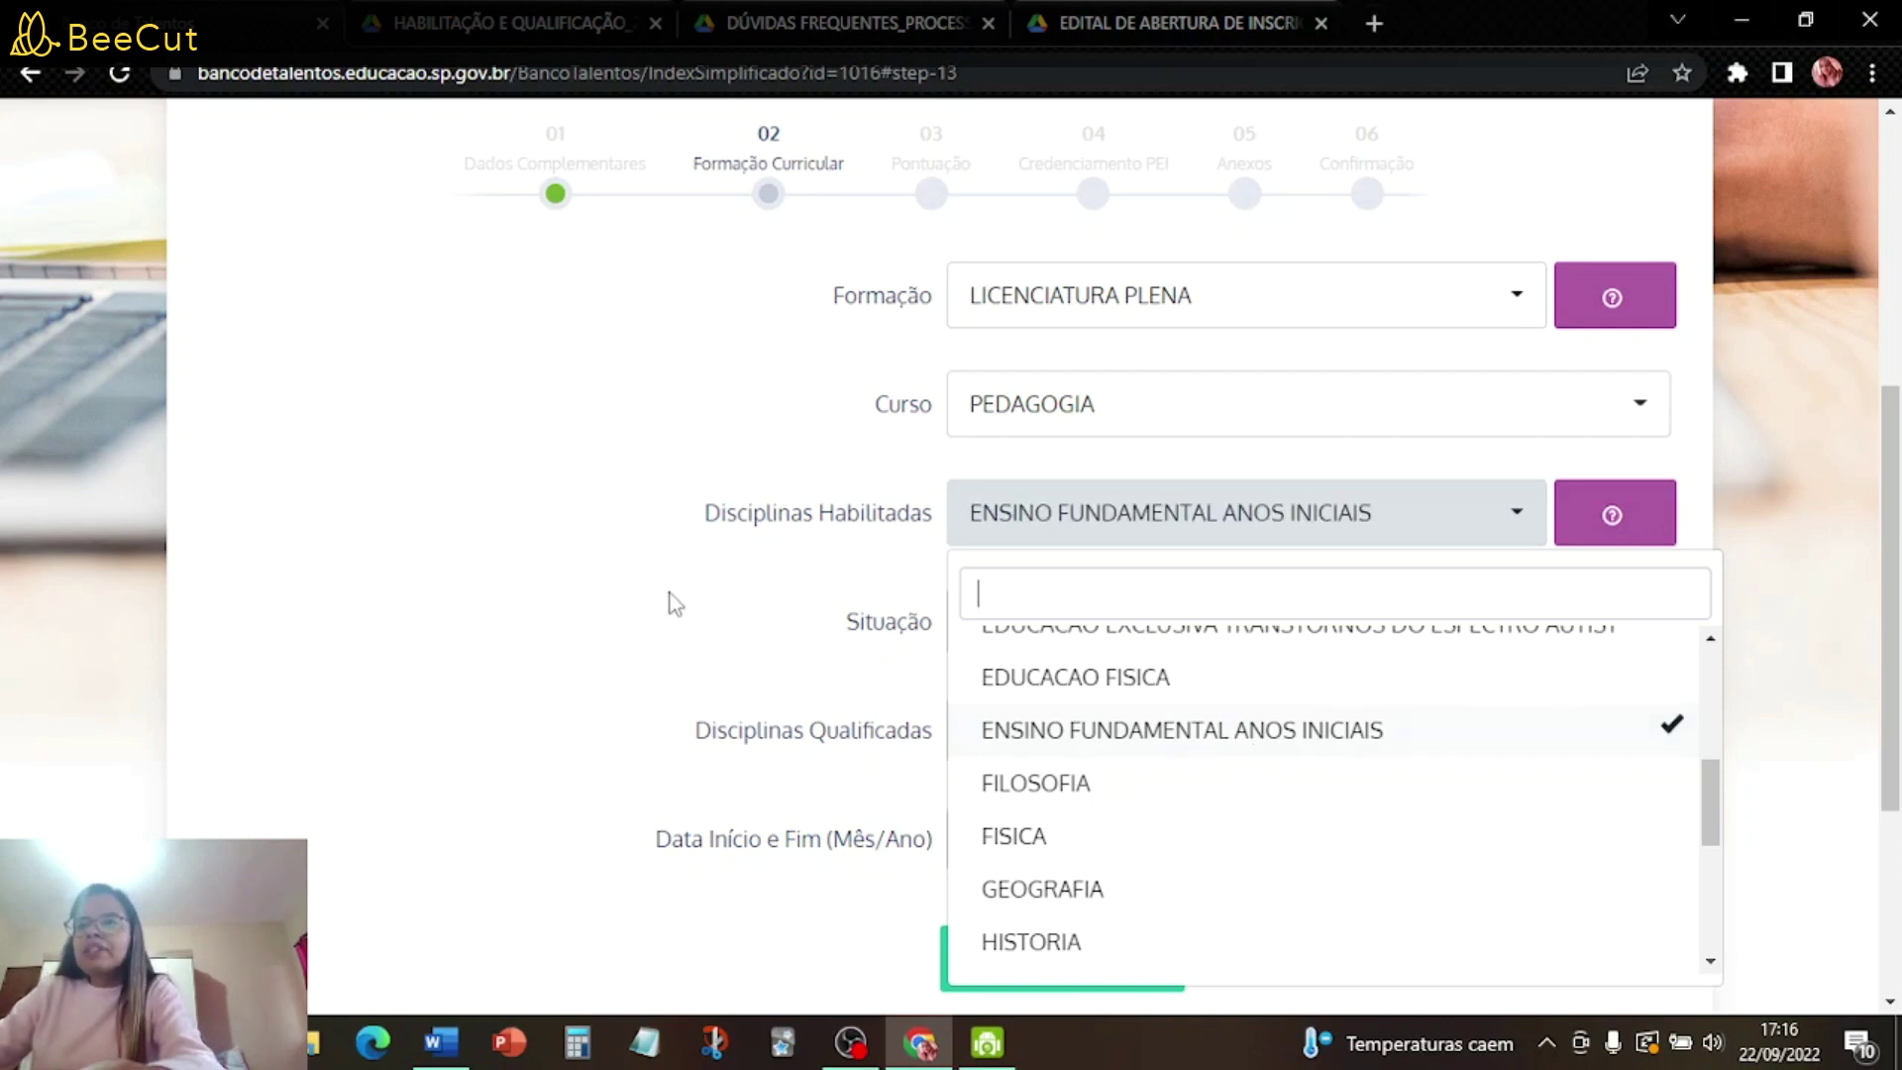
pyautogui.press('Tab')
pyautogui.click(1107, 632)
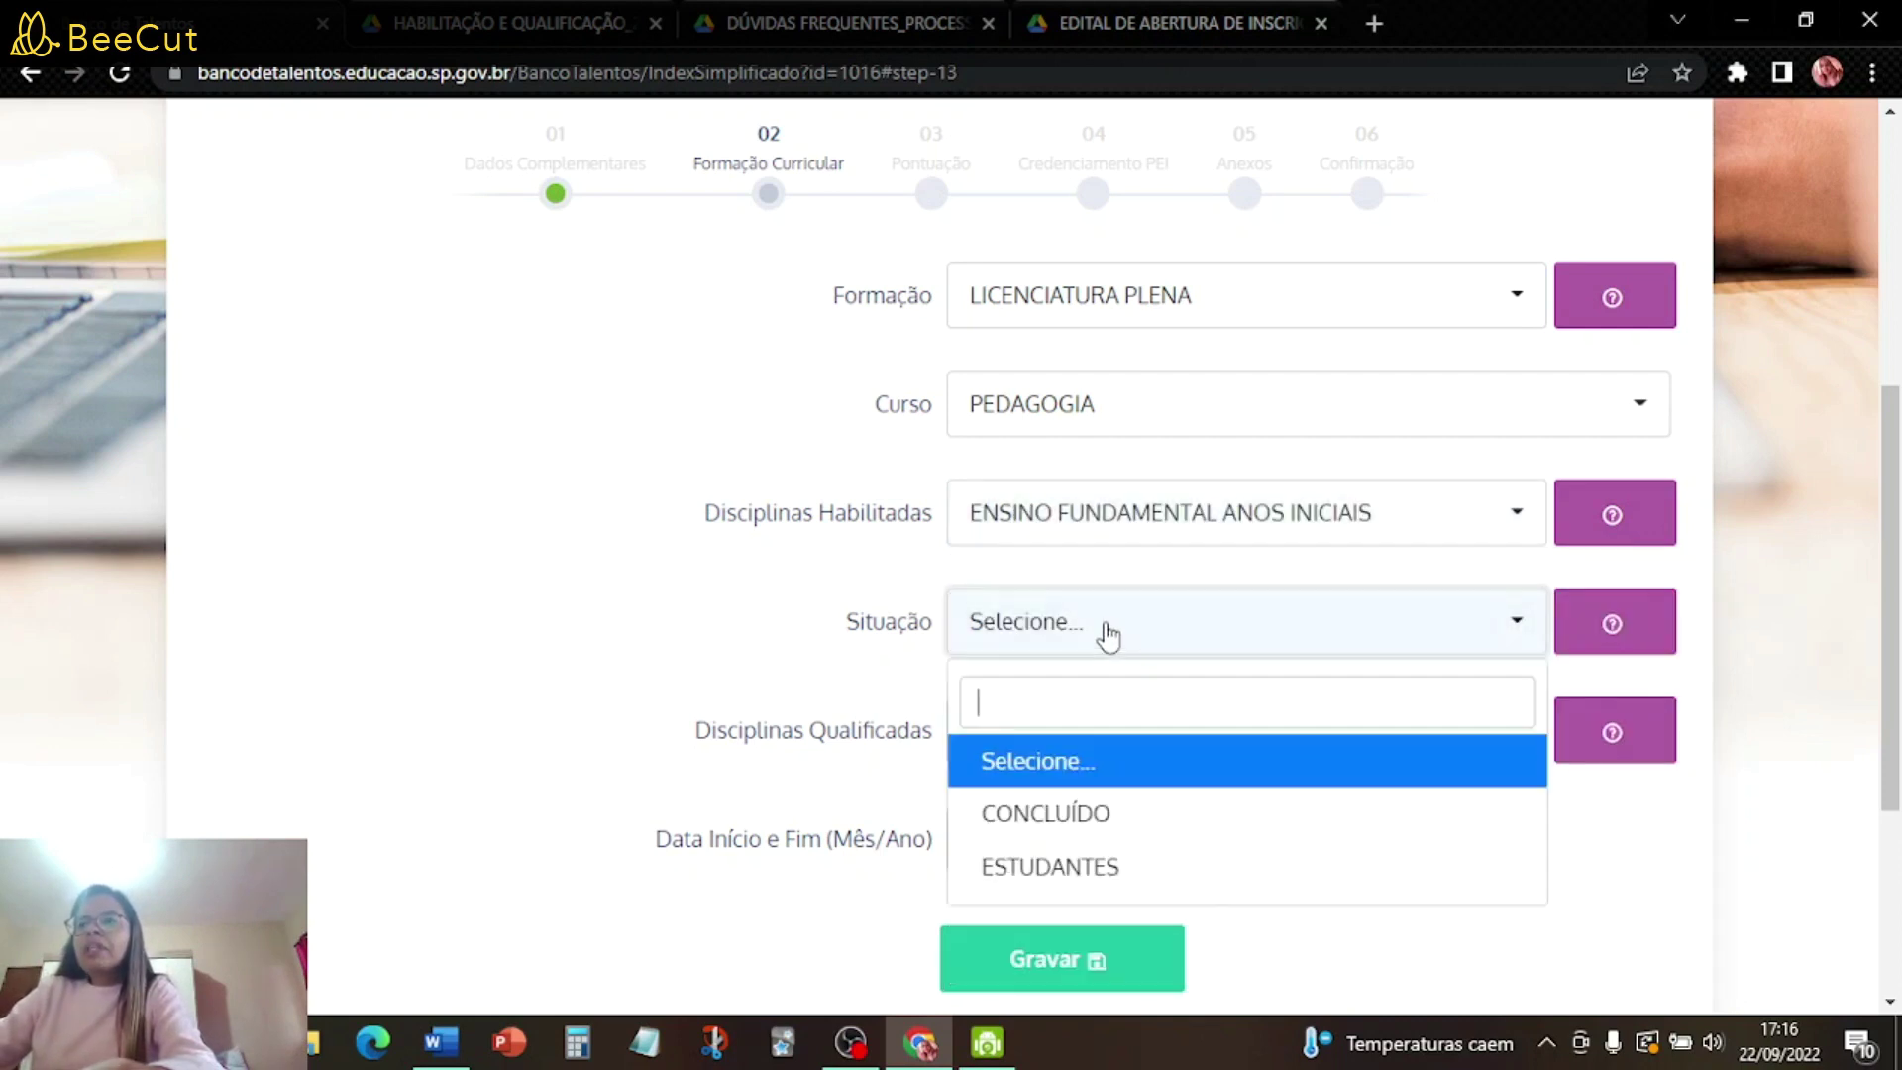
pyautogui.click(1077, 814)
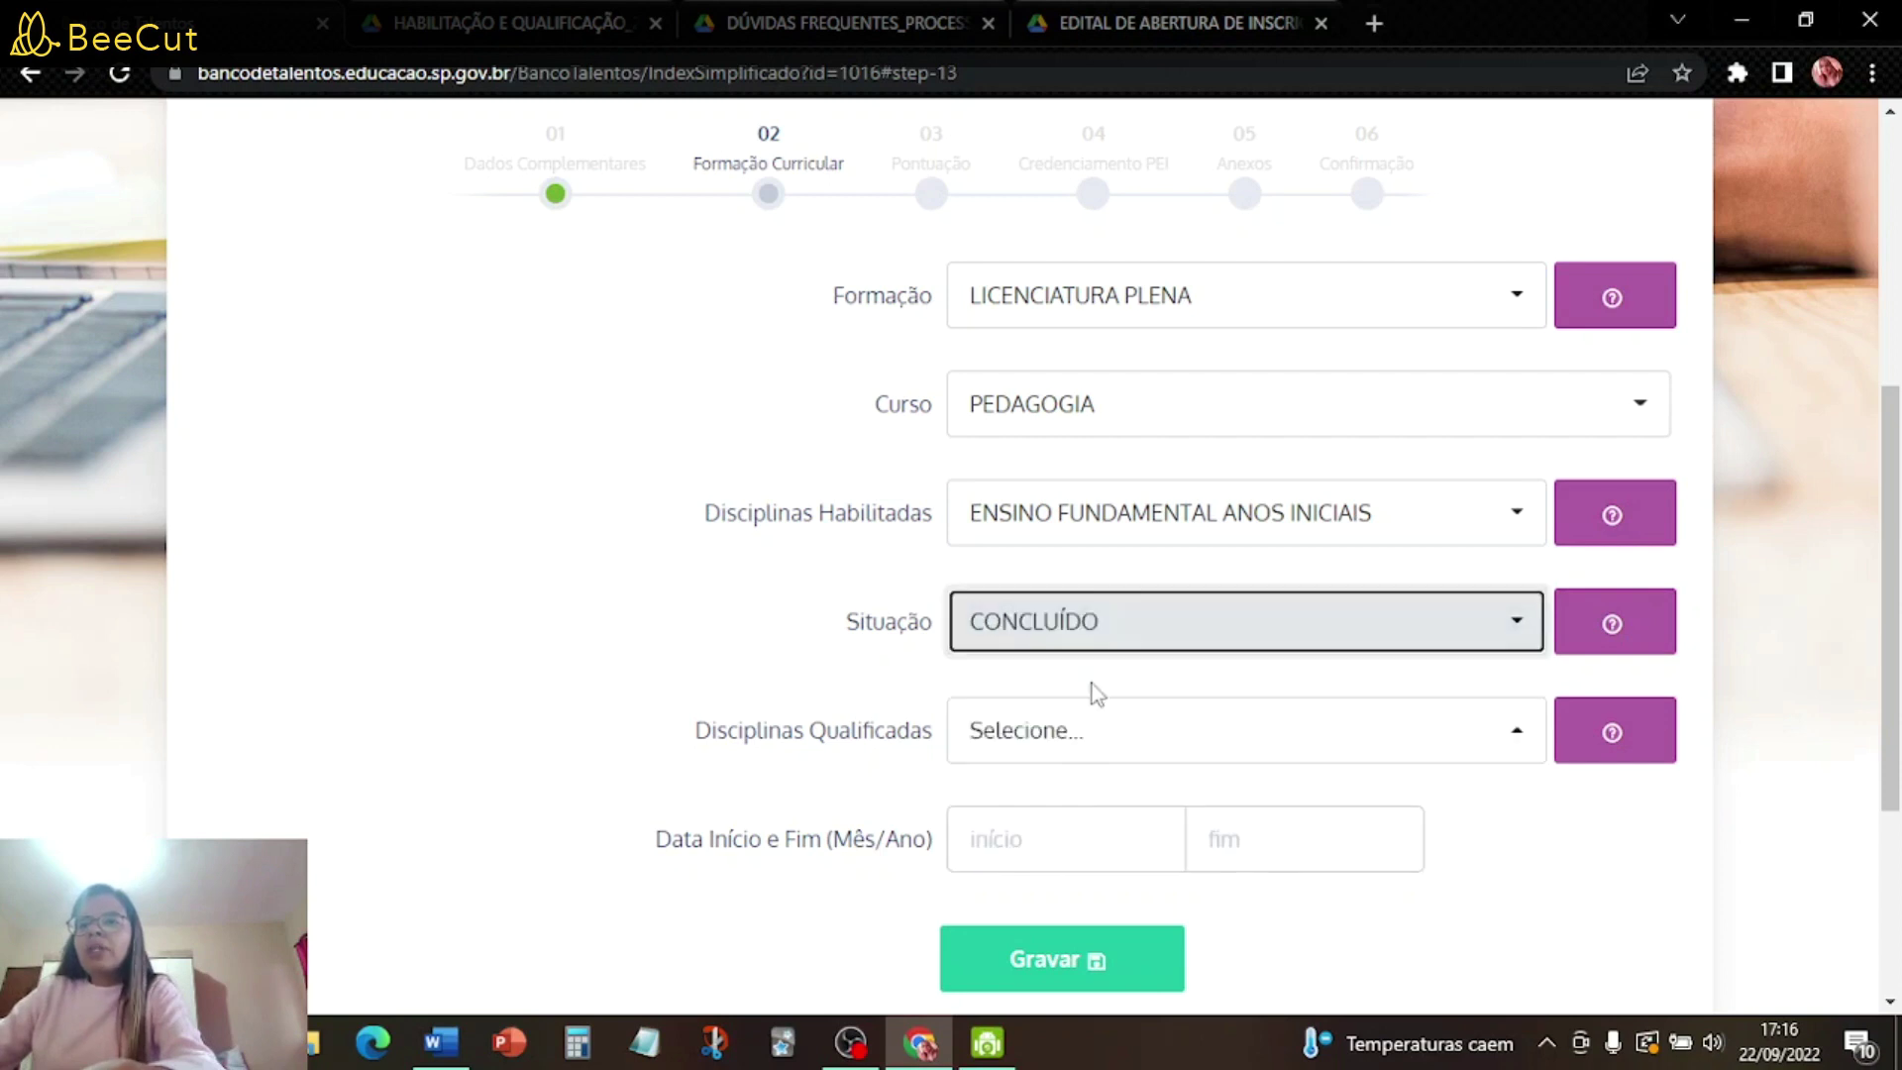
pyautogui.click(1116, 634)
pyautogui.click(1089, 814)
# - Add GEOGRAFIA and HISTORIA as qualified subjects
pyautogui.click(1028, 738)
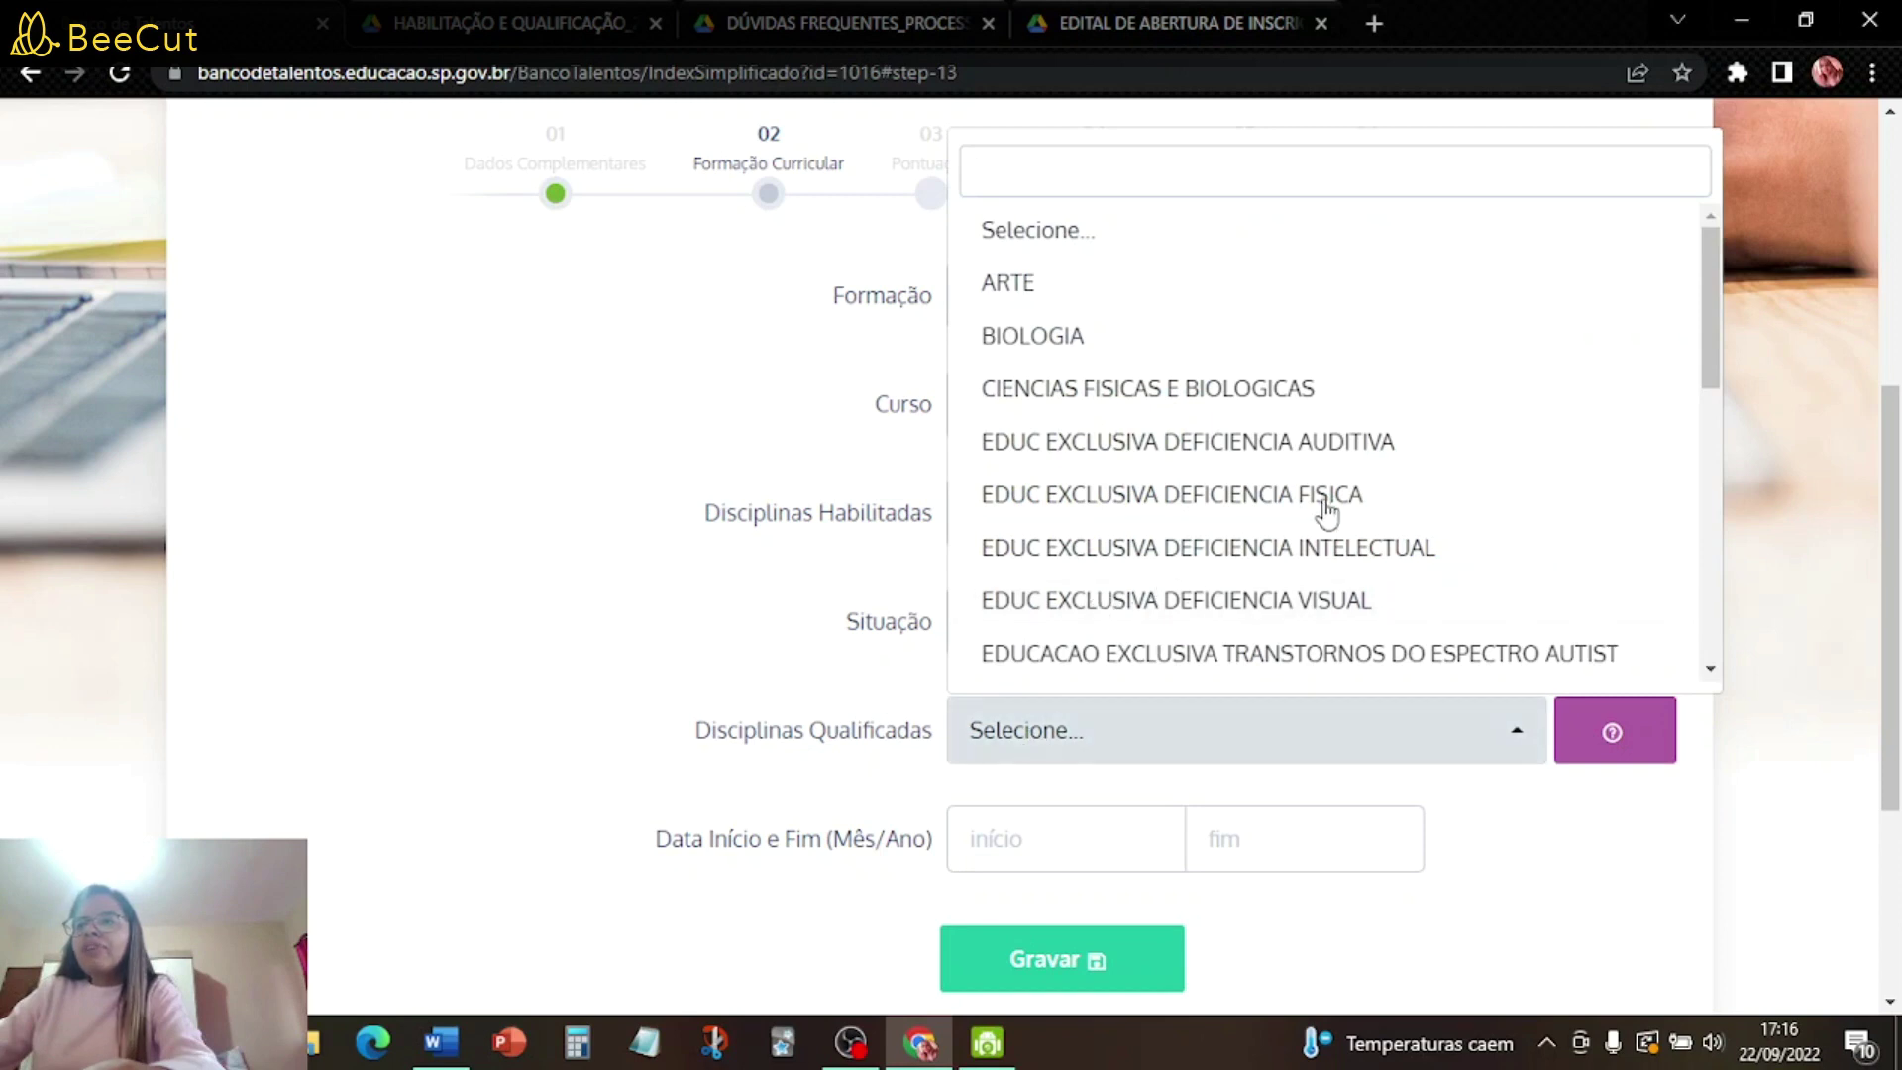
pyautogui.scroll(-8, 1327, 512)
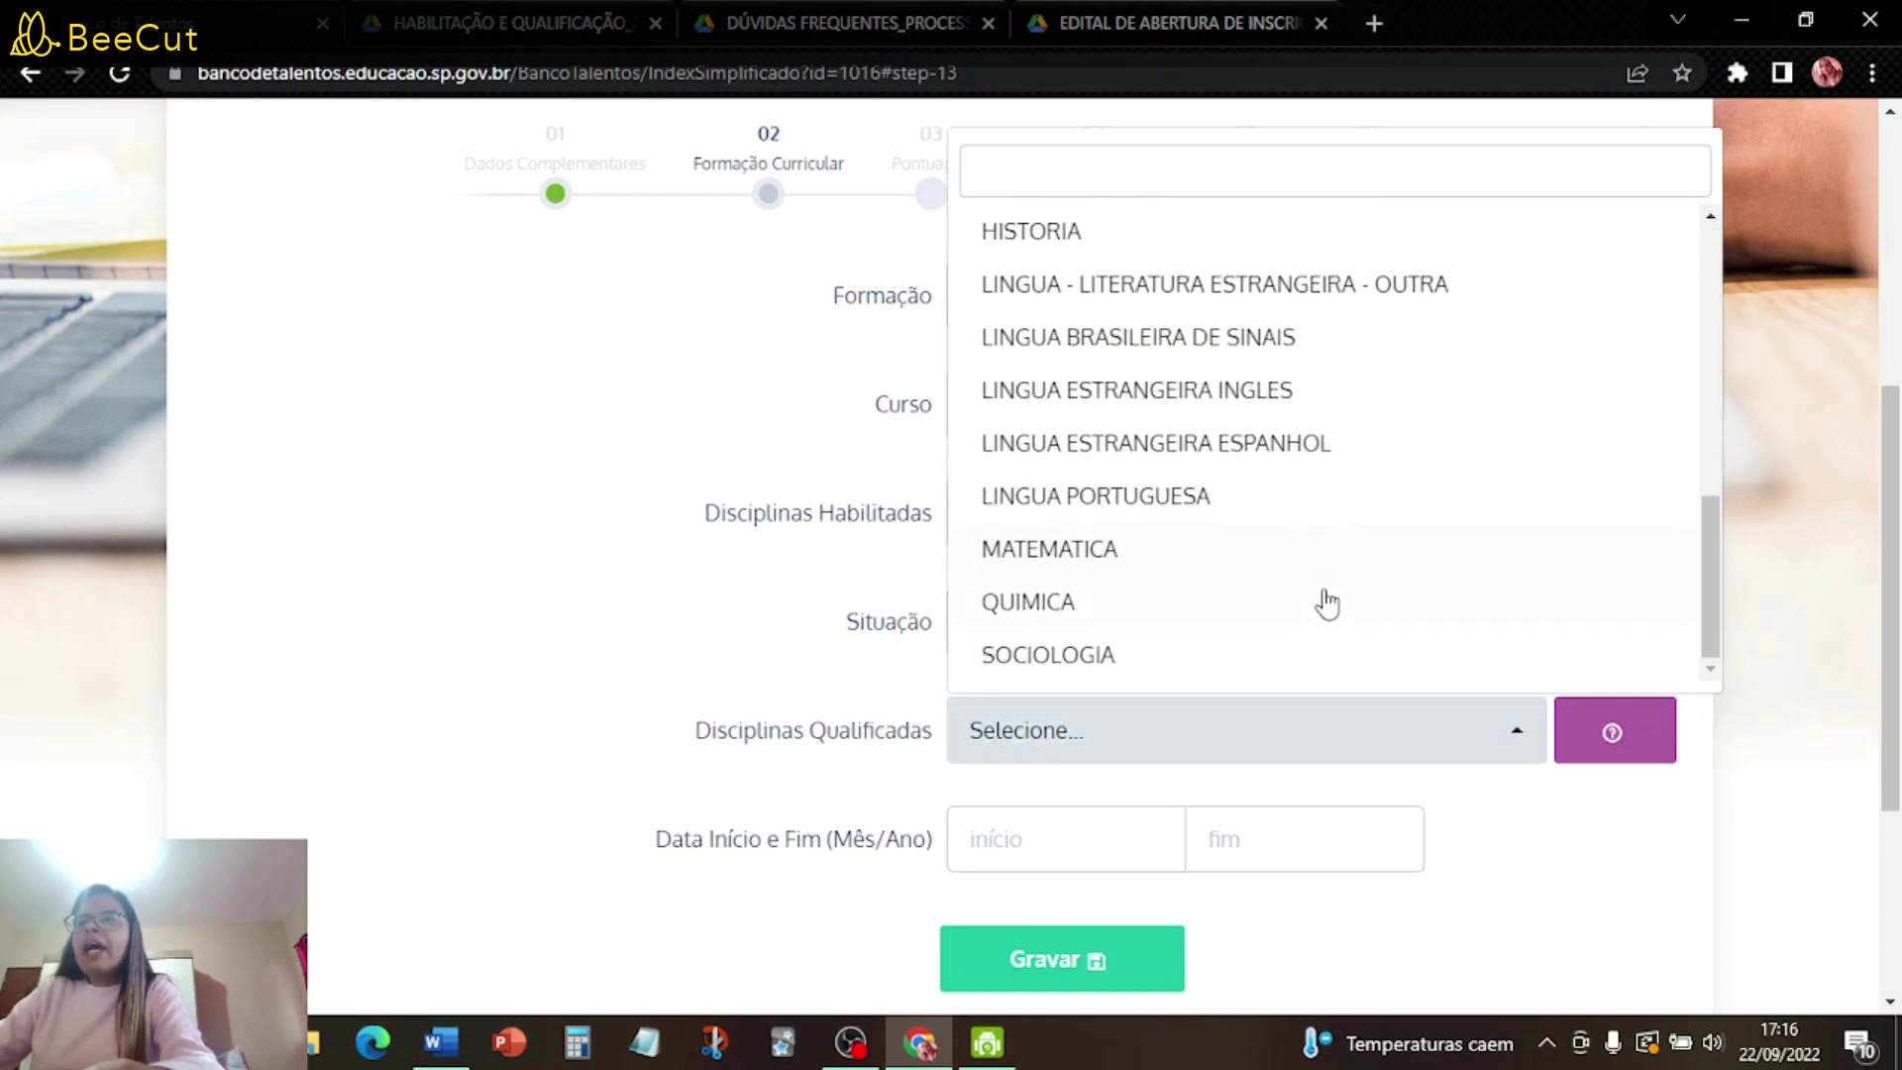
pyautogui.scroll(5, 1327, 606)
pyautogui.scroll(5, 1327, 611)
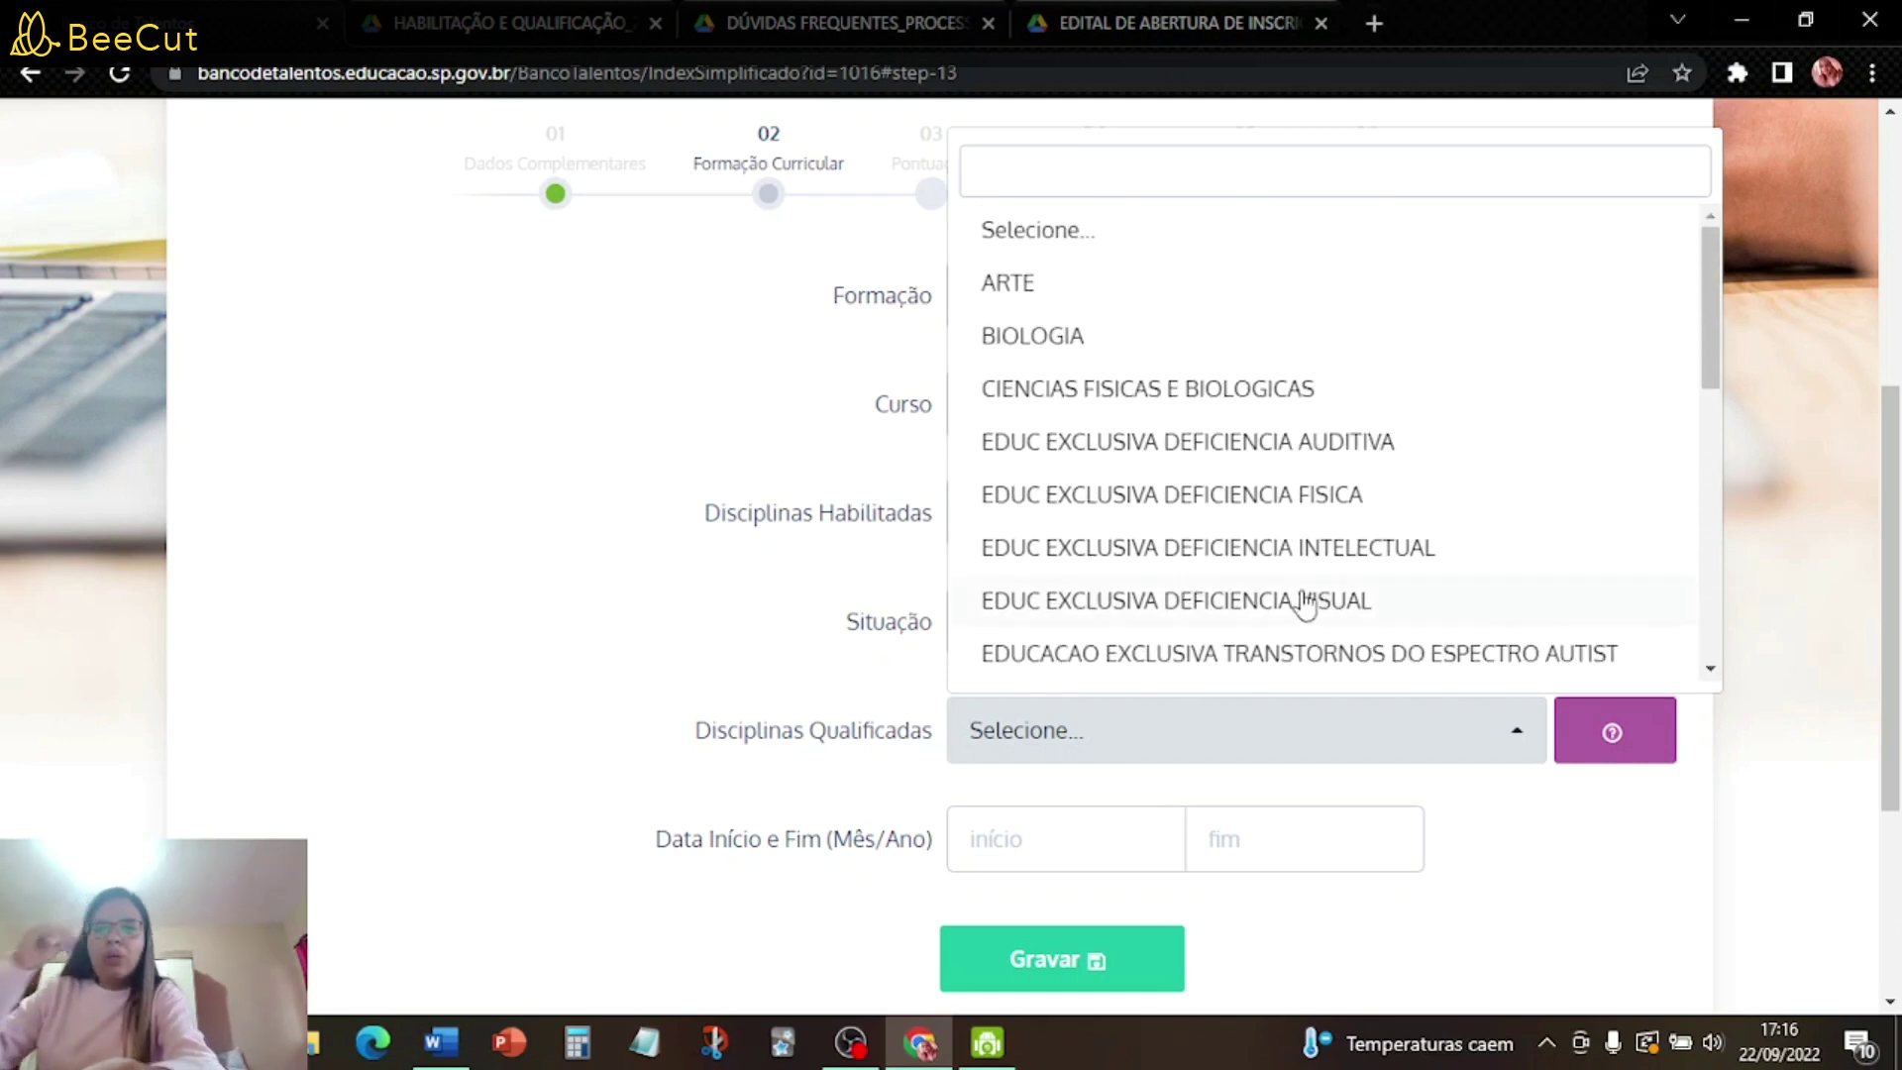
pyautogui.scroll(-3, 1183, 426)
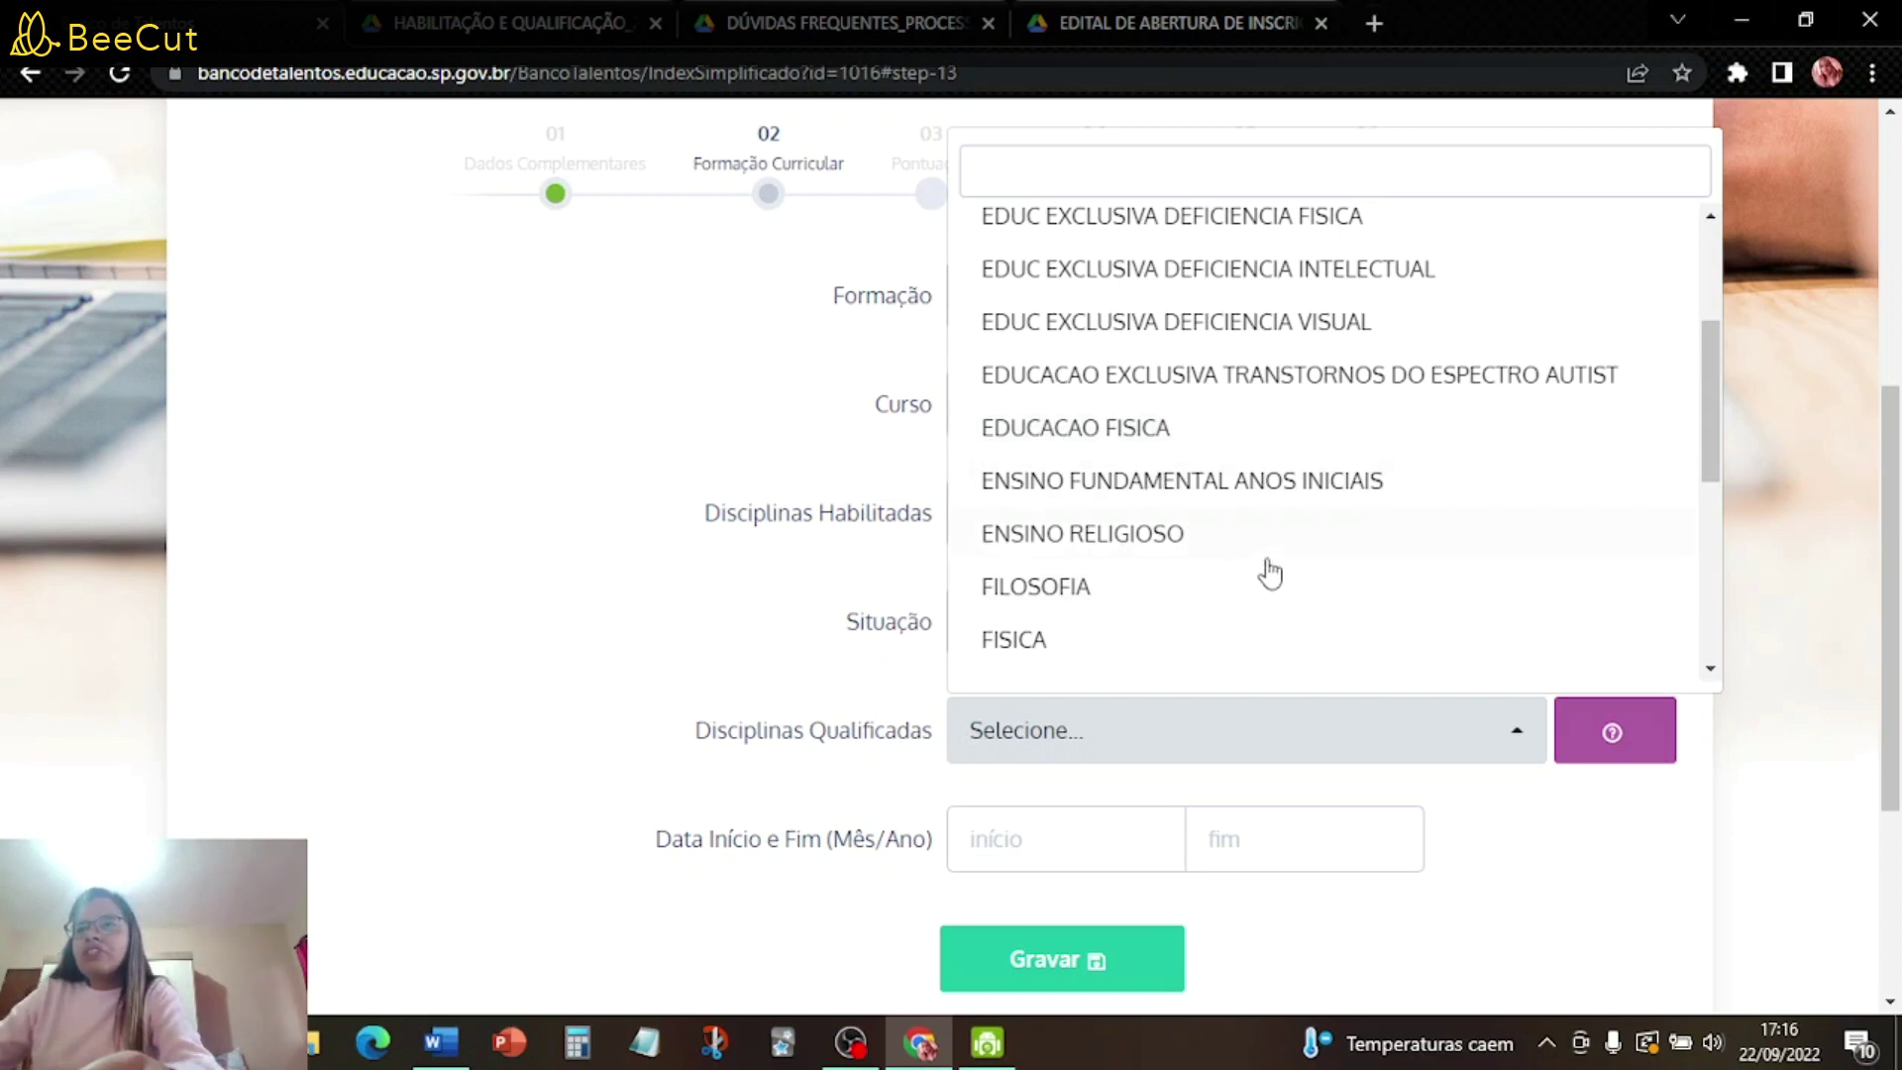
pyautogui.scroll(3, 1272, 571)
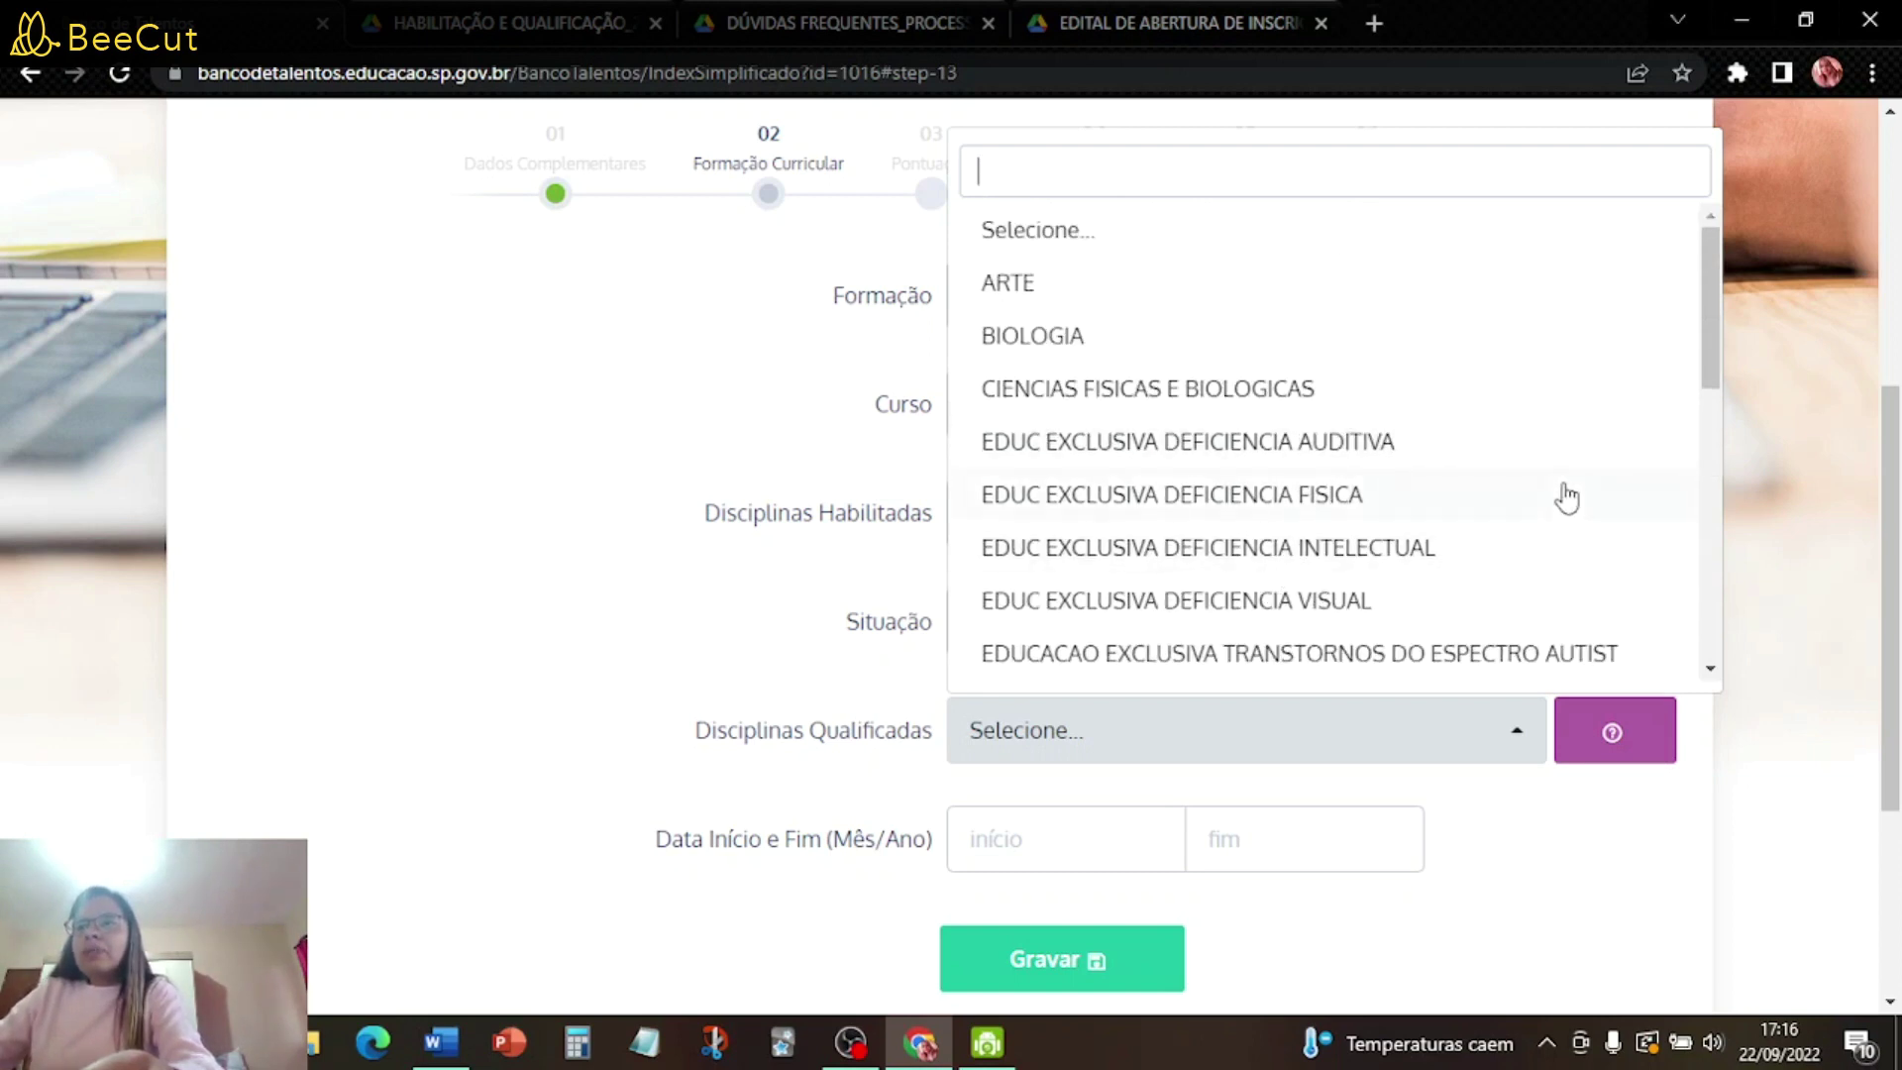
pyautogui.scroll(-3, 1565, 498)
pyautogui.scroll(4, 1563, 496)
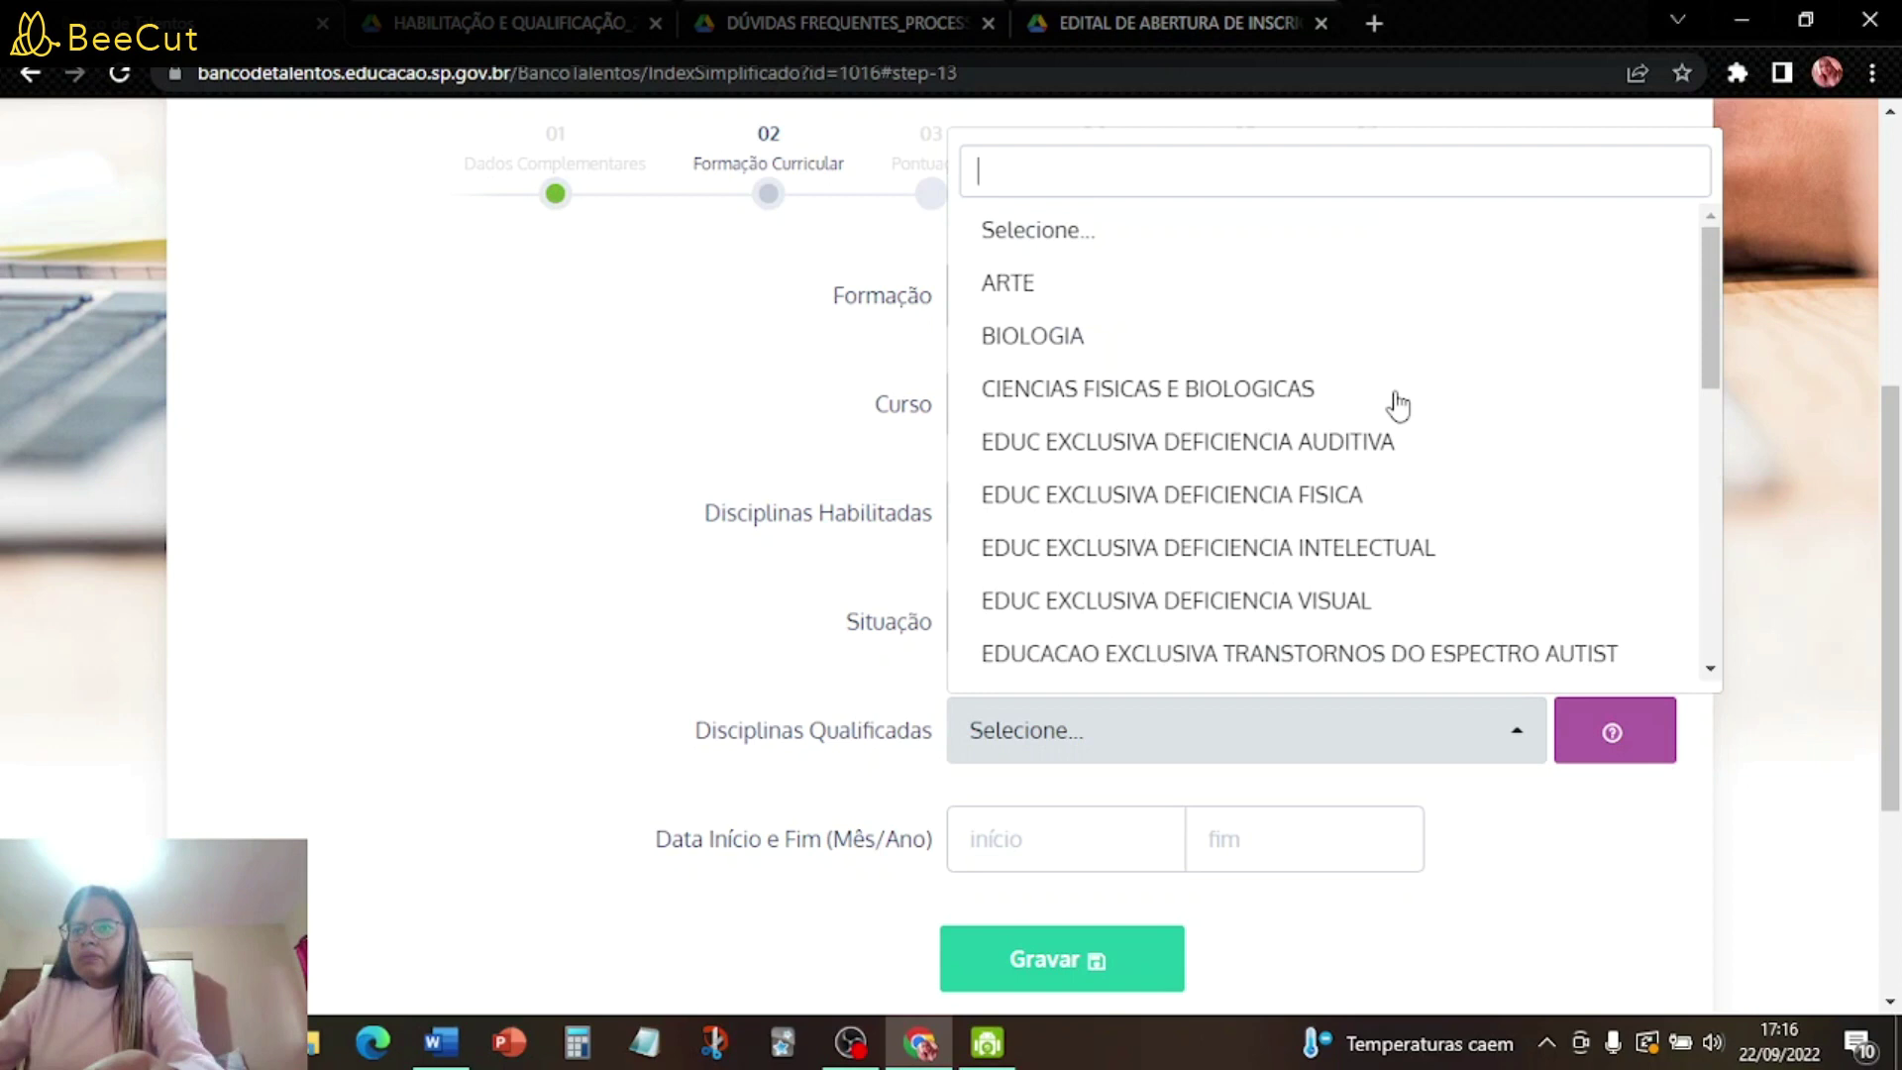
pyautogui.scroll(-5, 1199, 441)
pyautogui.click(1090, 553)
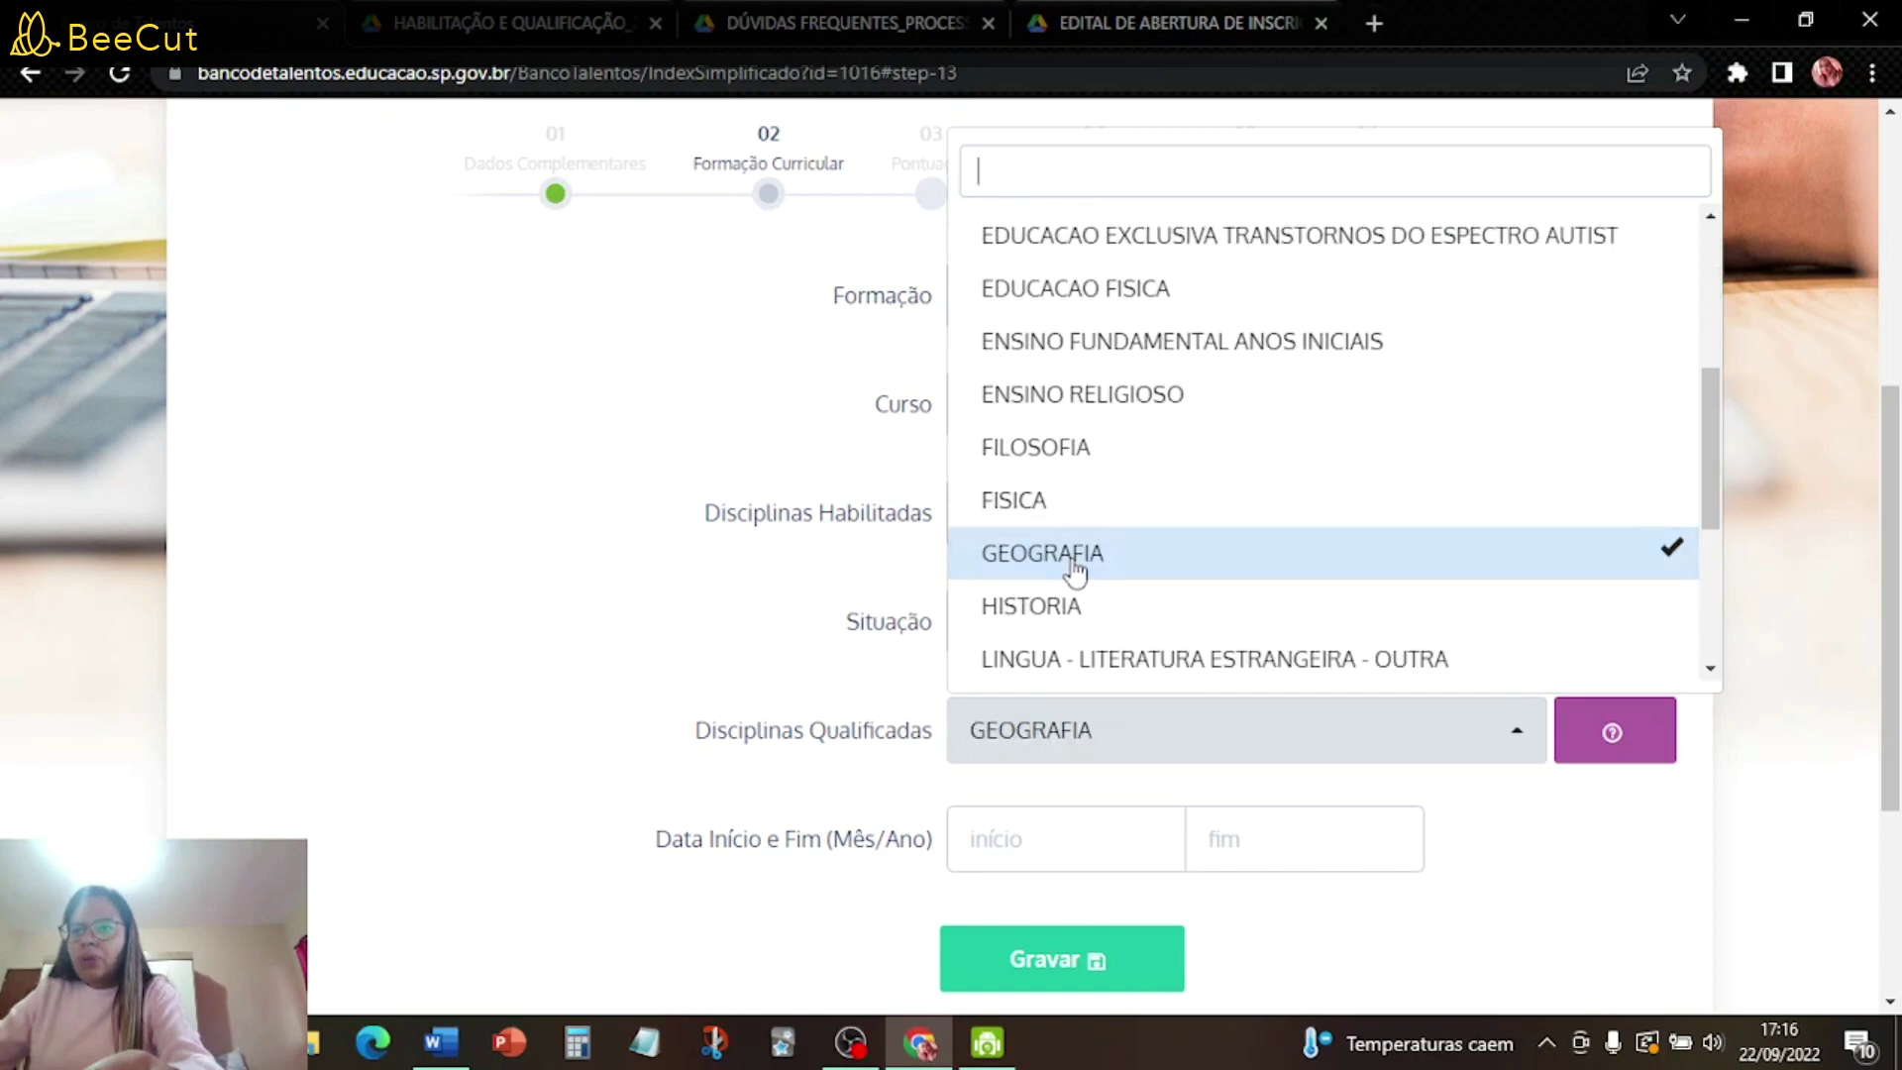
pyautogui.click(1092, 614)
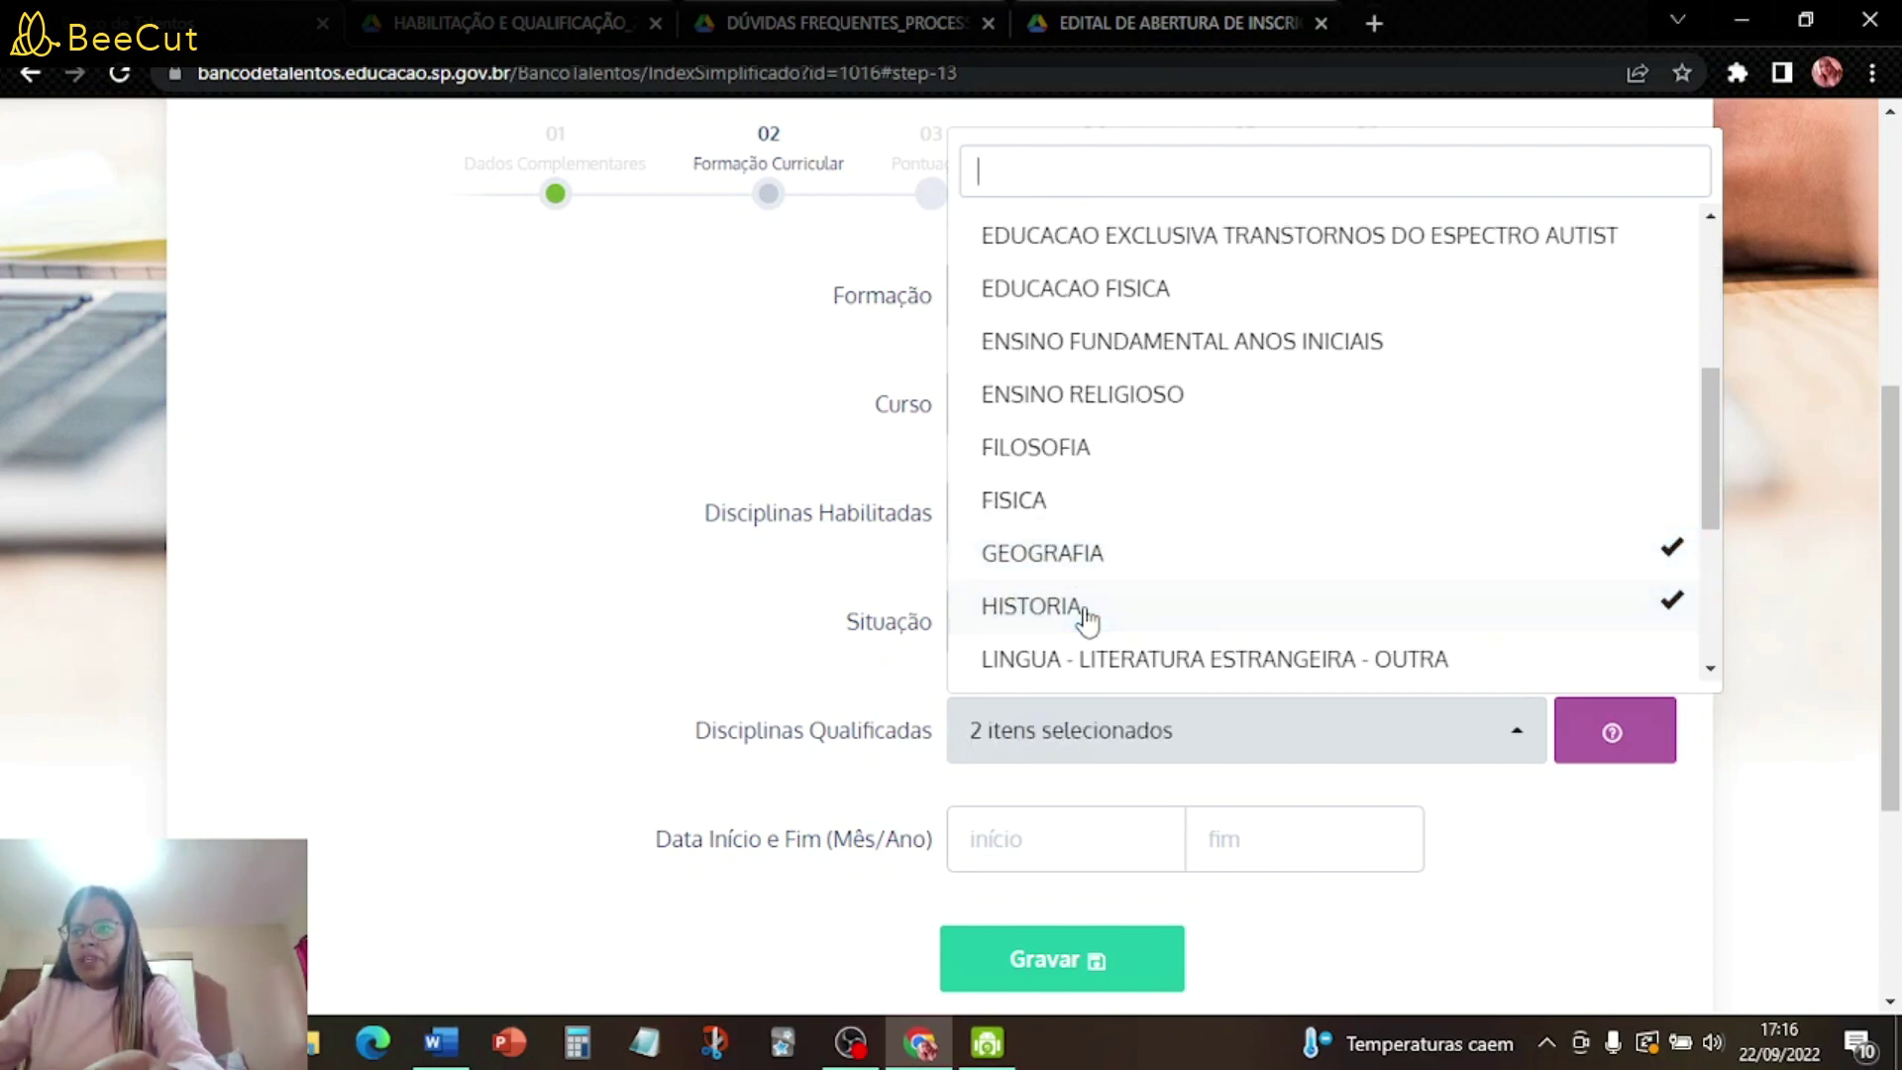
# - Add FILOSOFIA and SOCIOLOGIA as qualified subjects and close the list
pyautogui.scroll(-2, 1096, 416)
pyautogui.click(1068, 315)
pyautogui.scroll(-3, 1097, 371)
pyautogui.scroll(-4, 1097, 375)
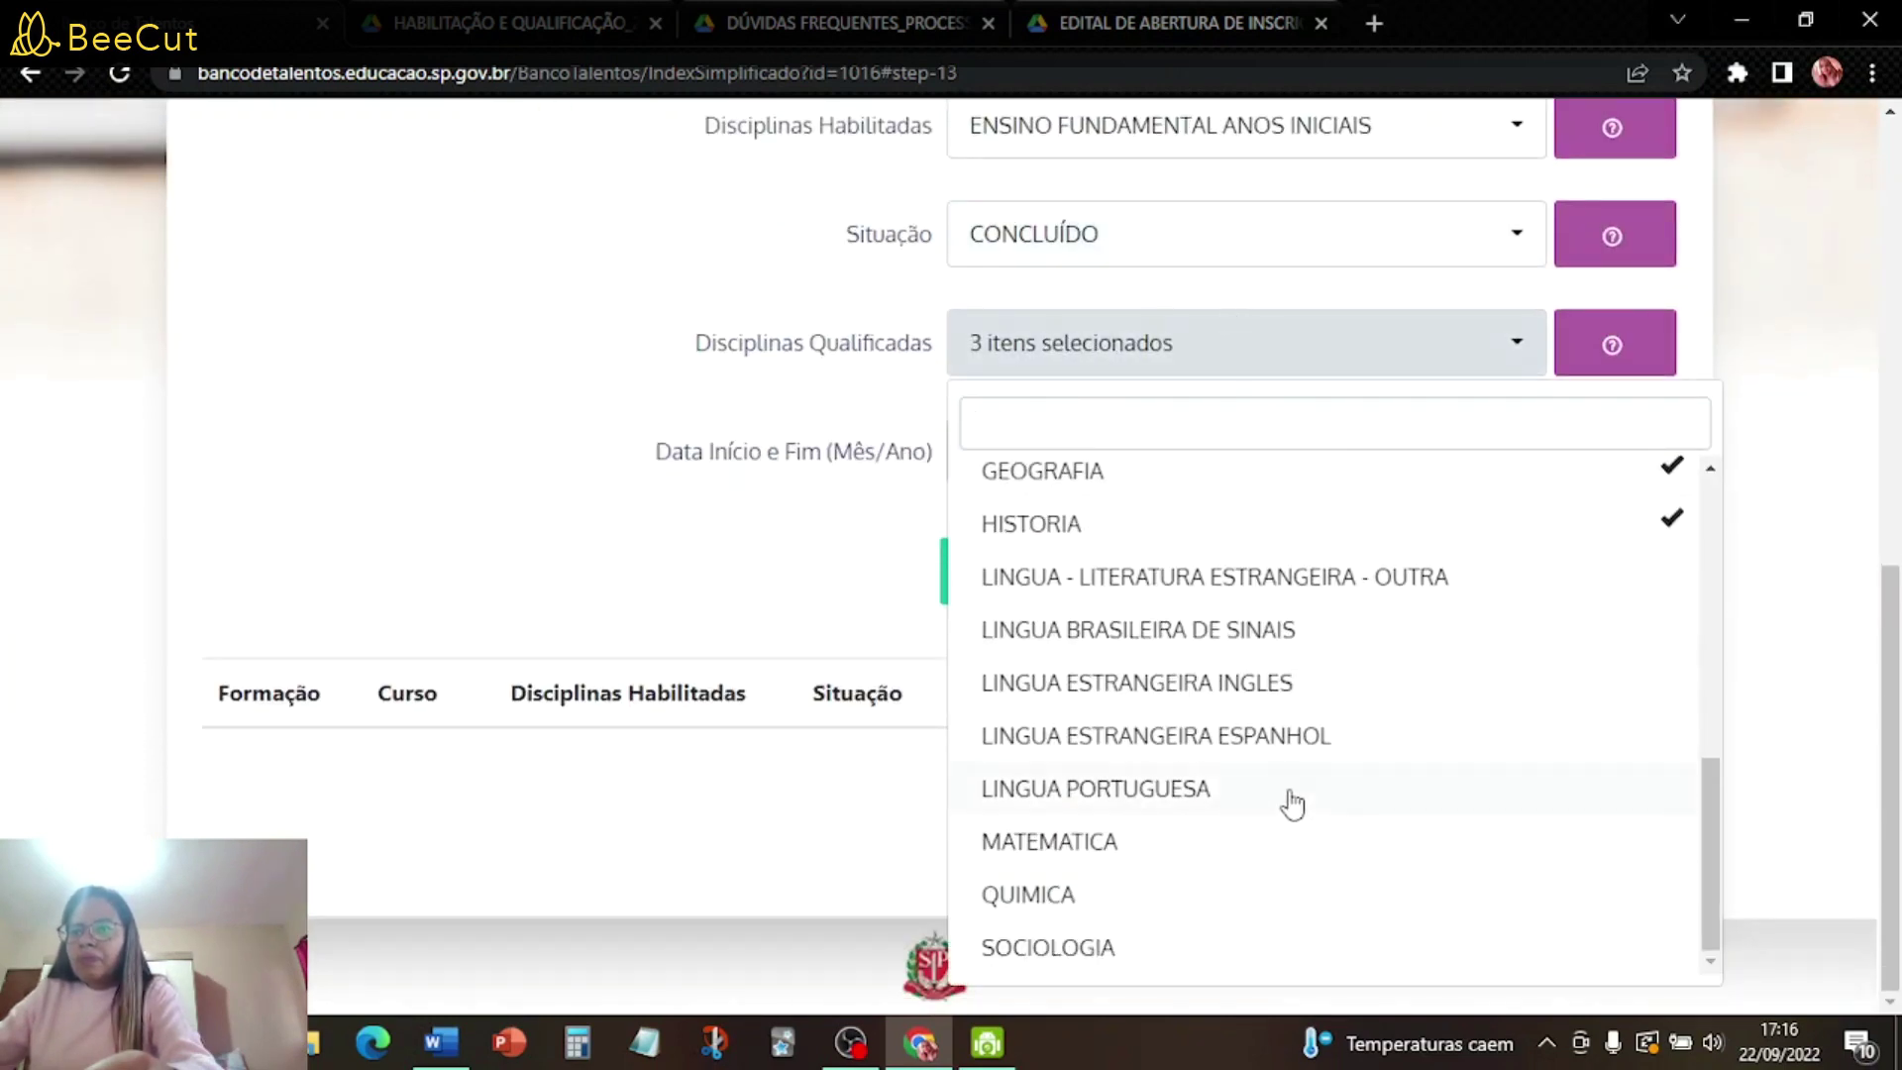
pyautogui.click(1092, 953)
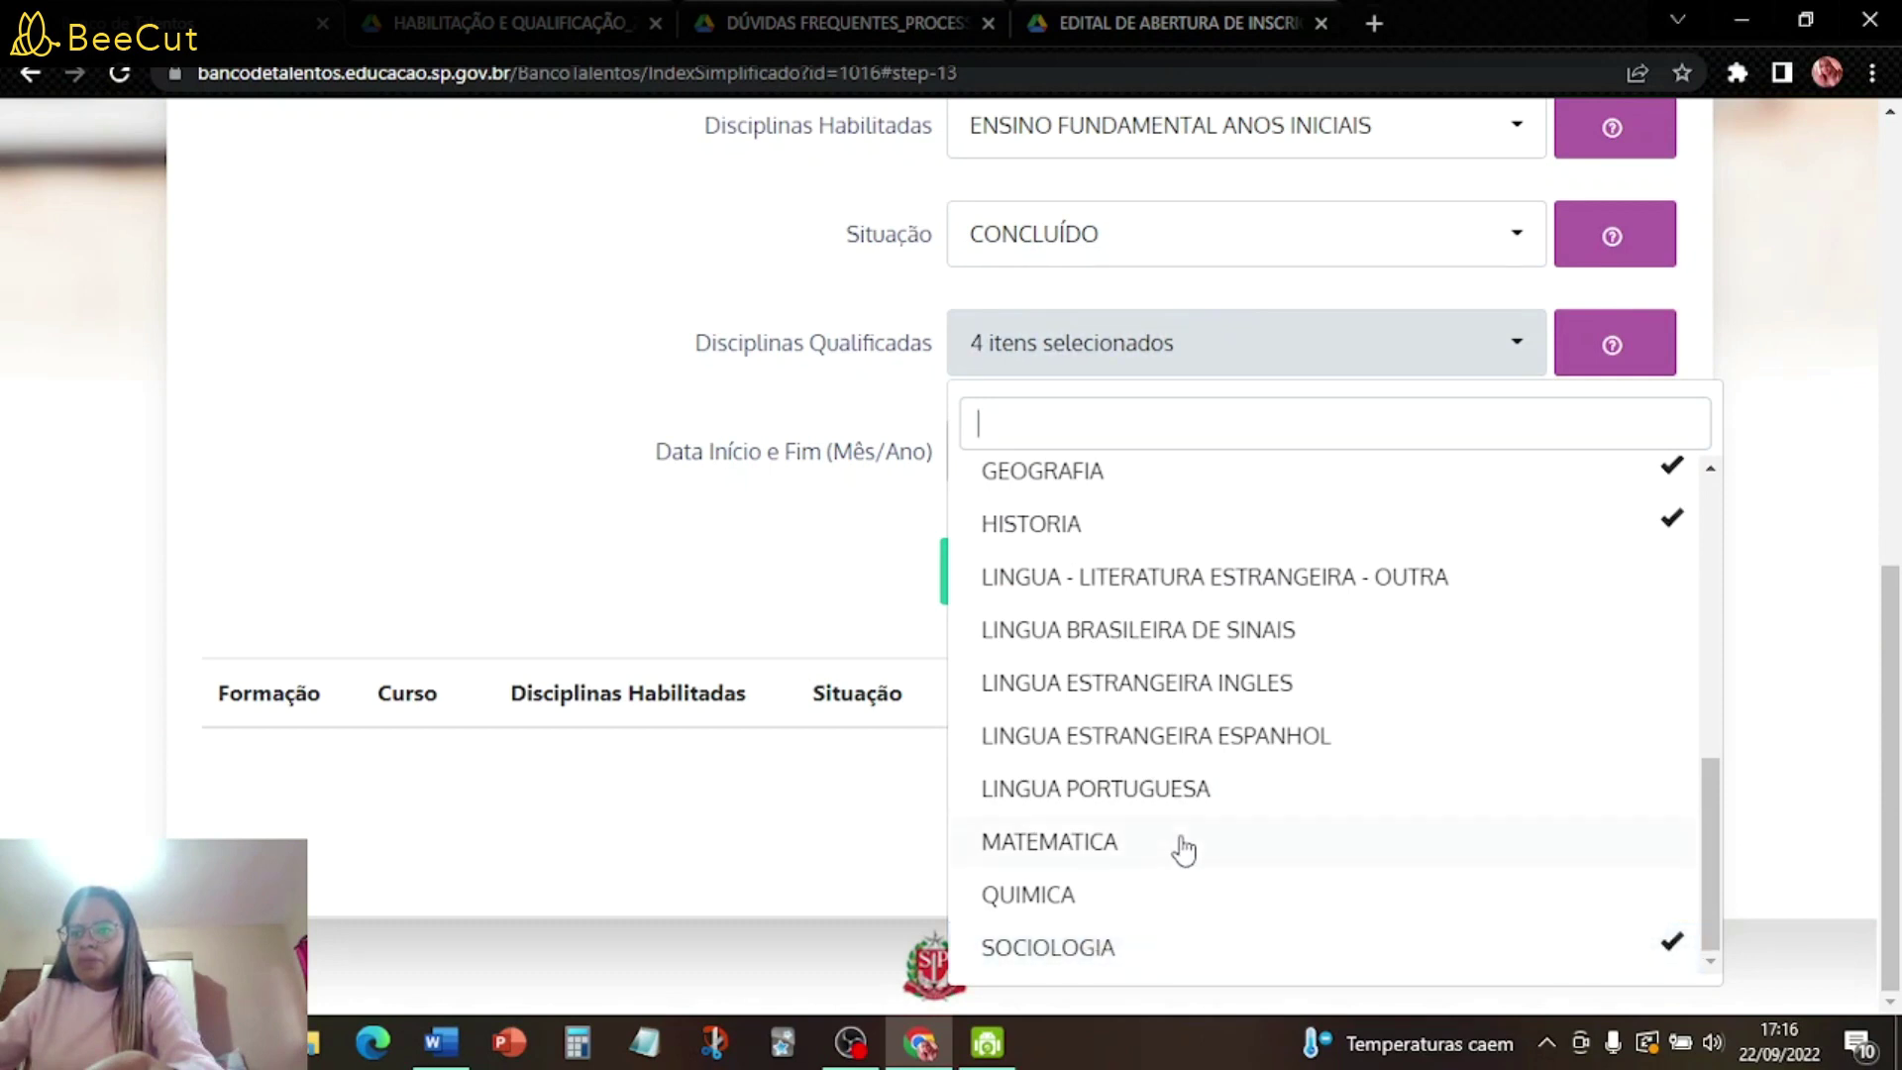
pyautogui.scroll(1, 1183, 849)
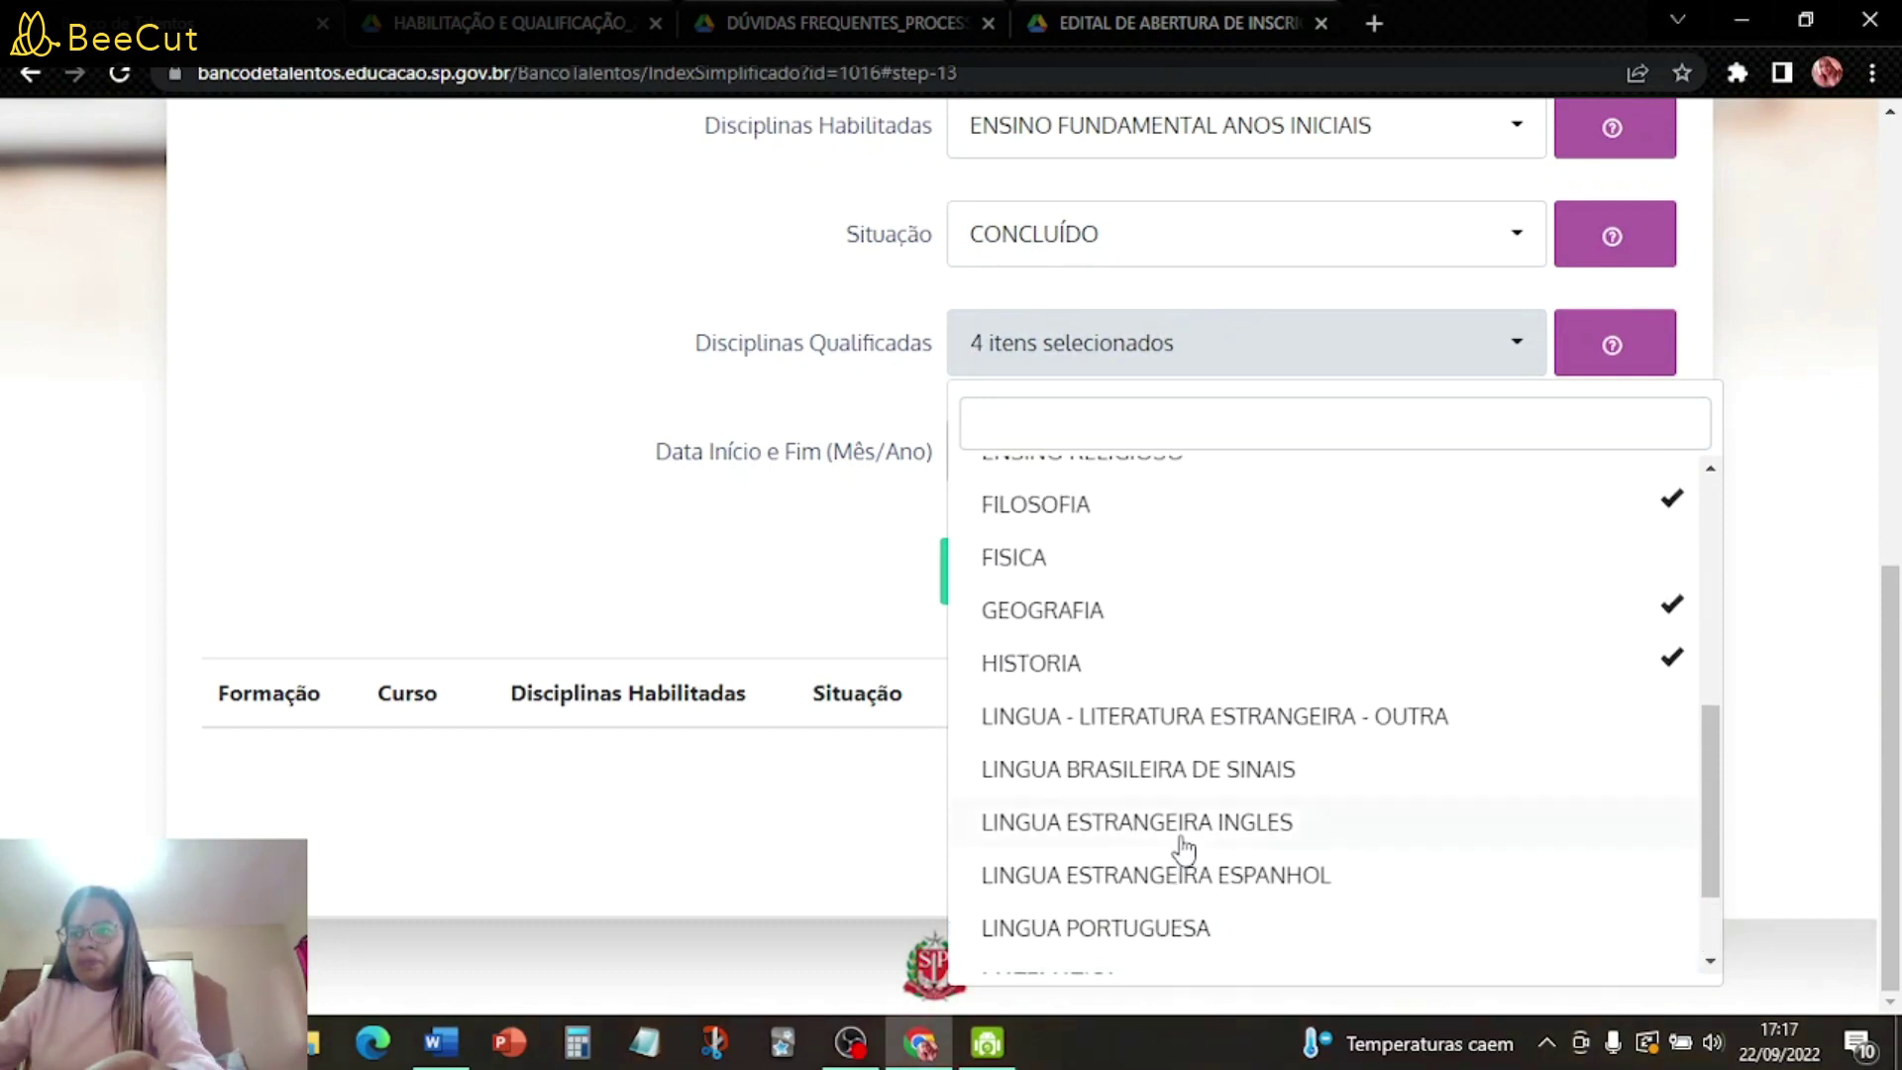
pyautogui.scroll(1, 1183, 850)
pyautogui.scroll(2, 1184, 850)
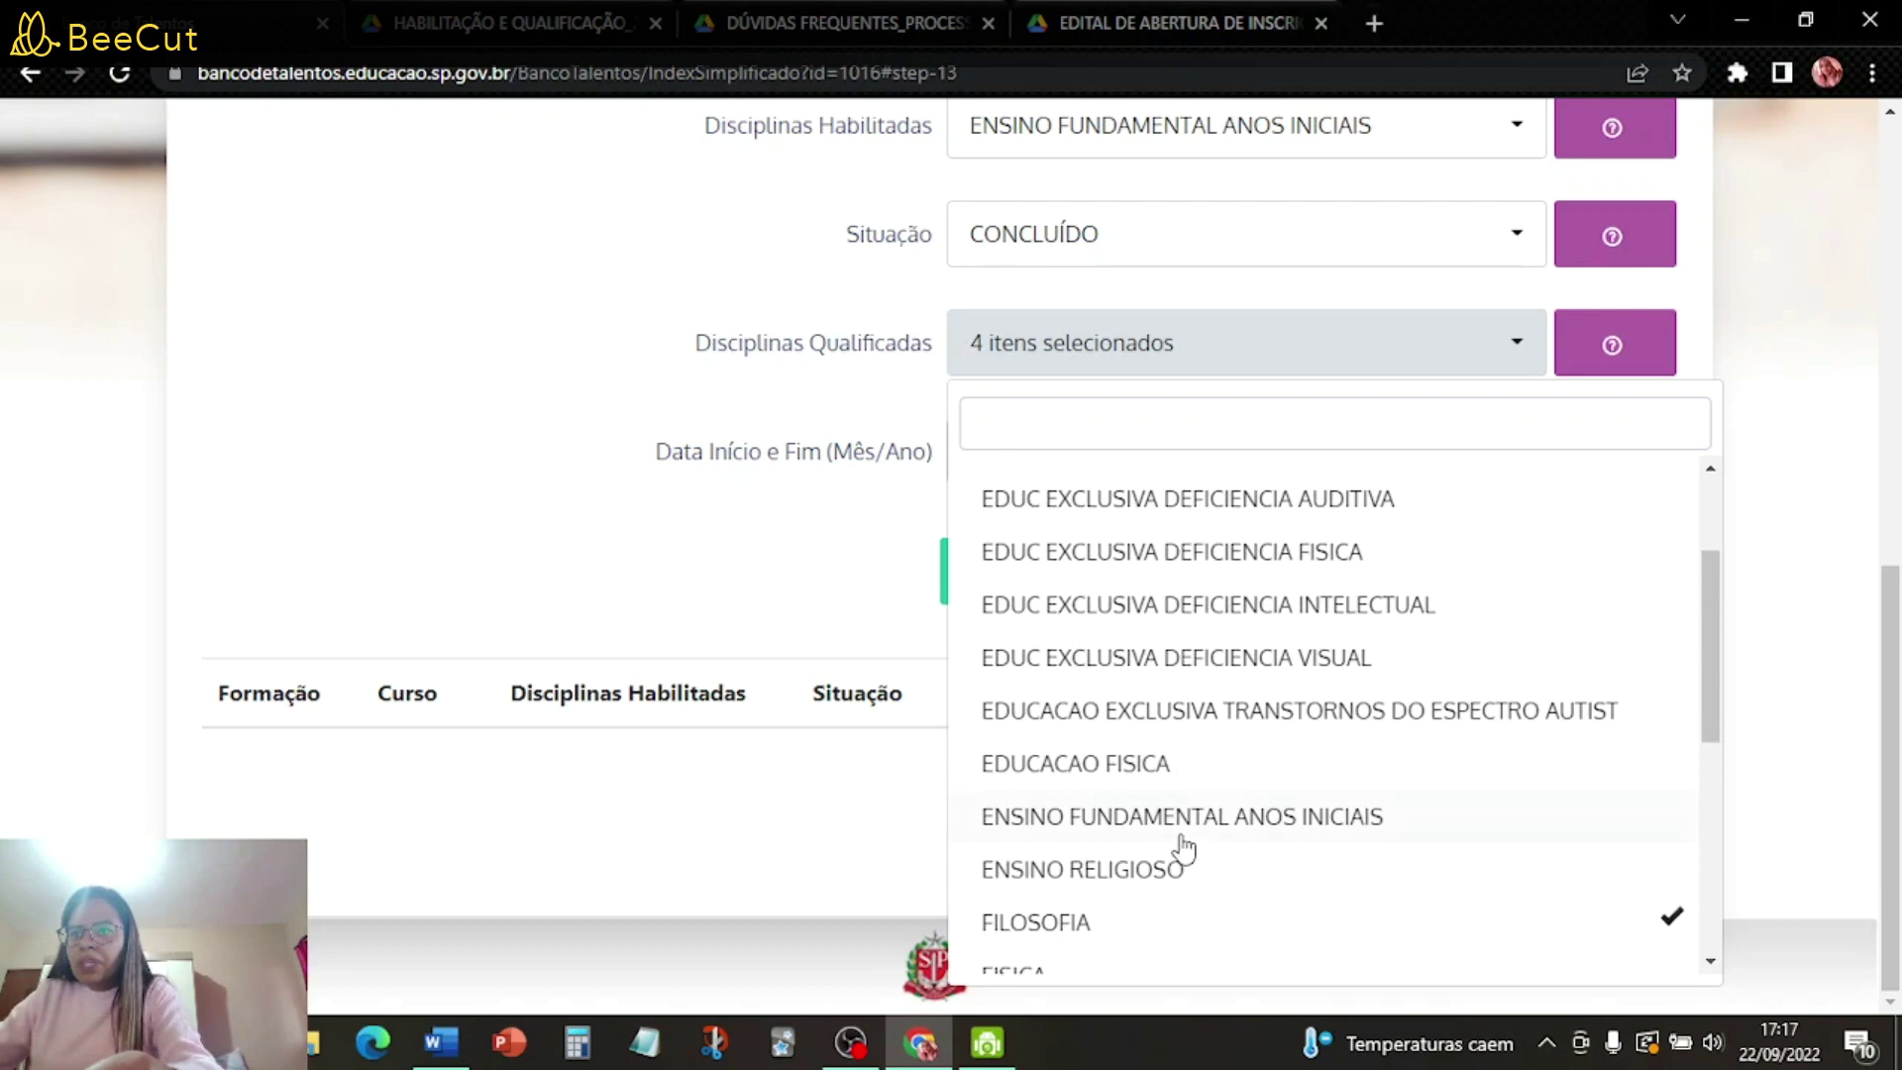
pyautogui.scroll(1, 1296, 831)
pyautogui.scroll(1, 1295, 832)
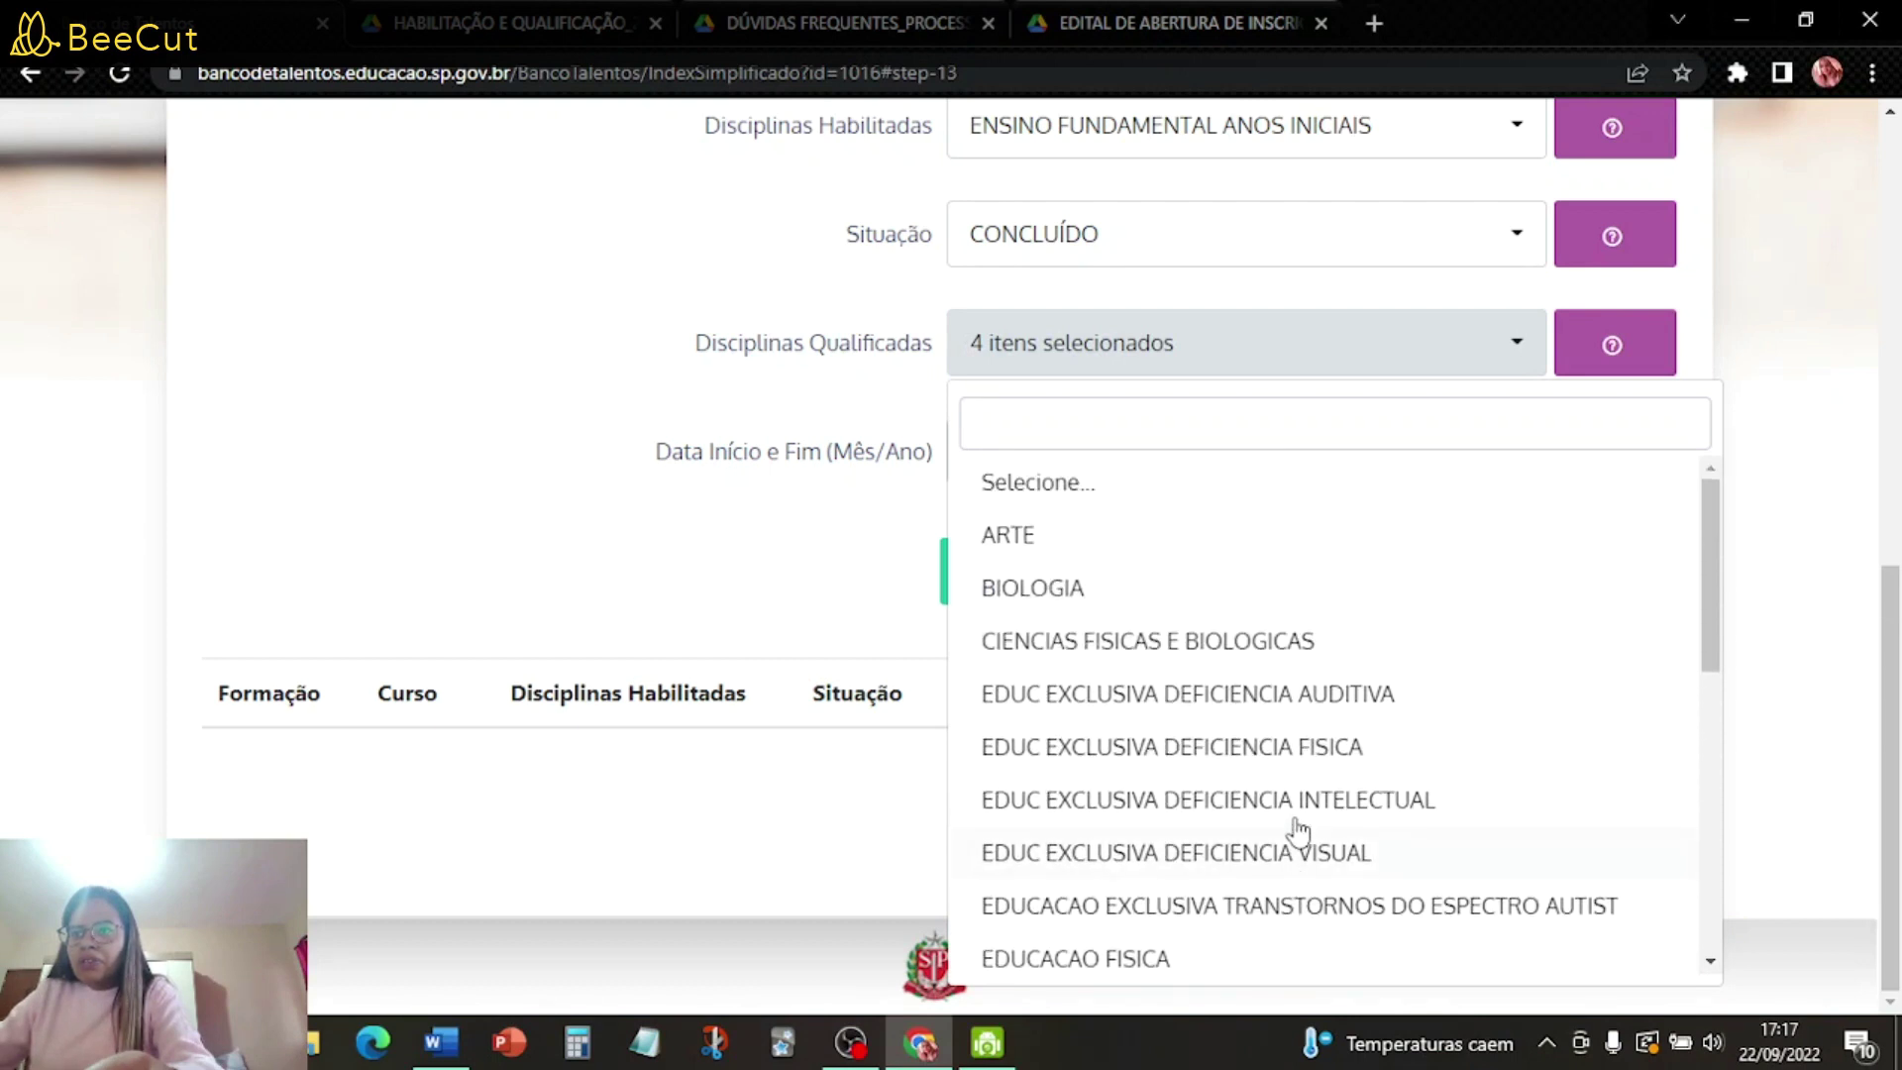
pyautogui.click(1803, 696)
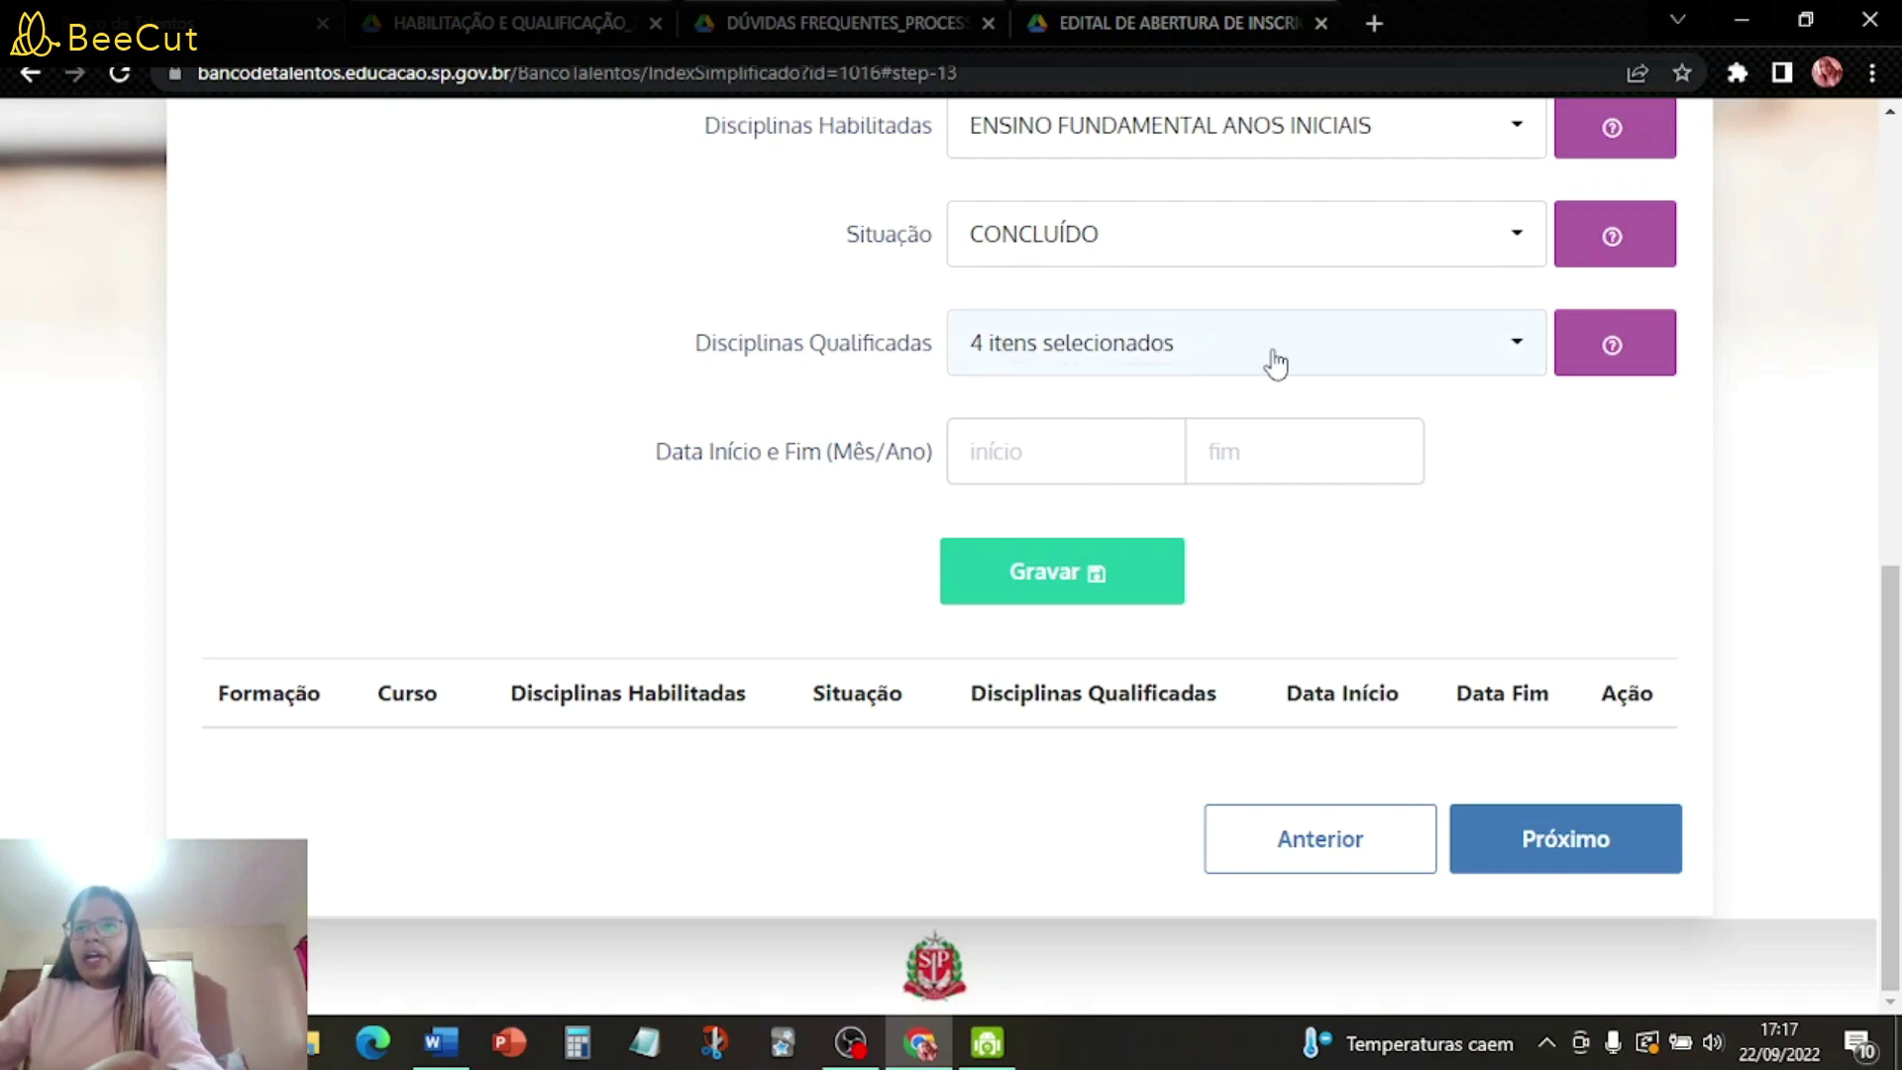
# - Date the Pedagogia degree 02/2017 to 12/2019, fixing the start-year typo, and save it
pyautogui.click(1054, 460)
pyautogui.scroll(1, 1298, 475)
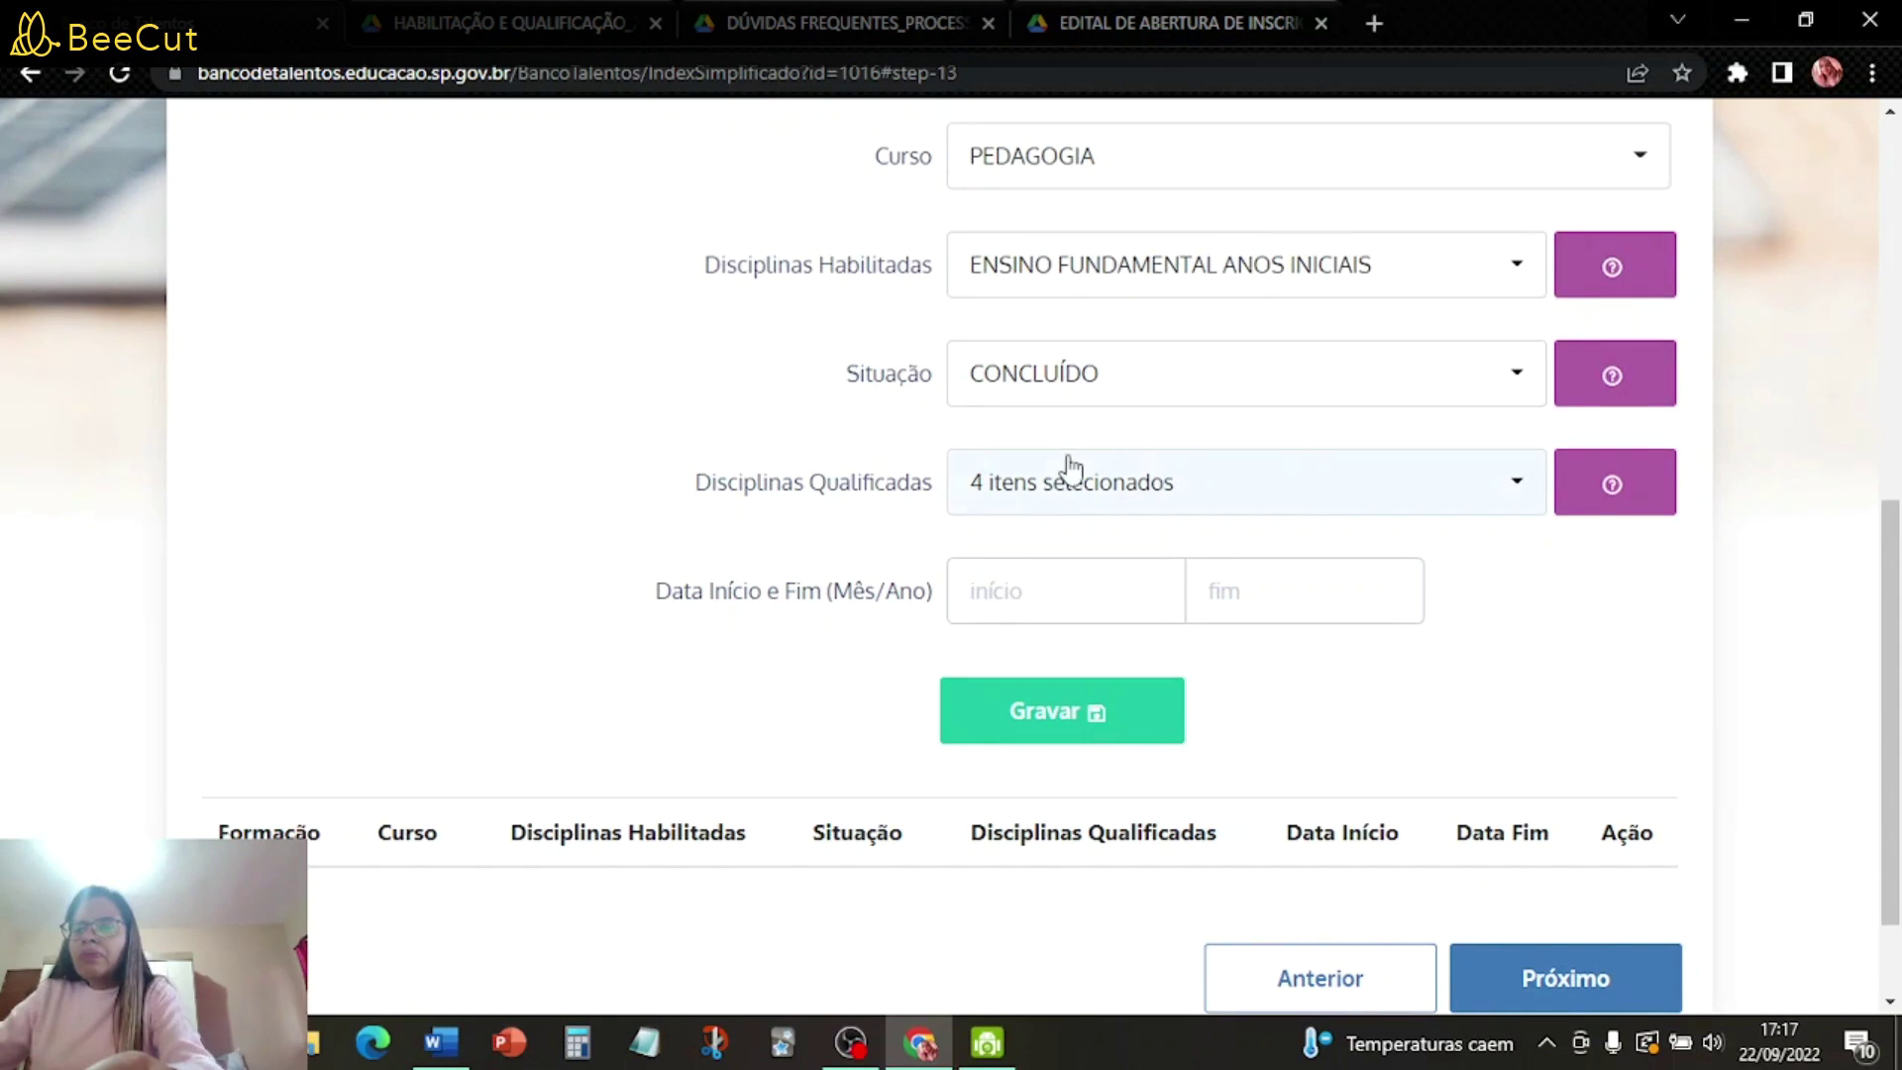
pyautogui.write('02/2015')
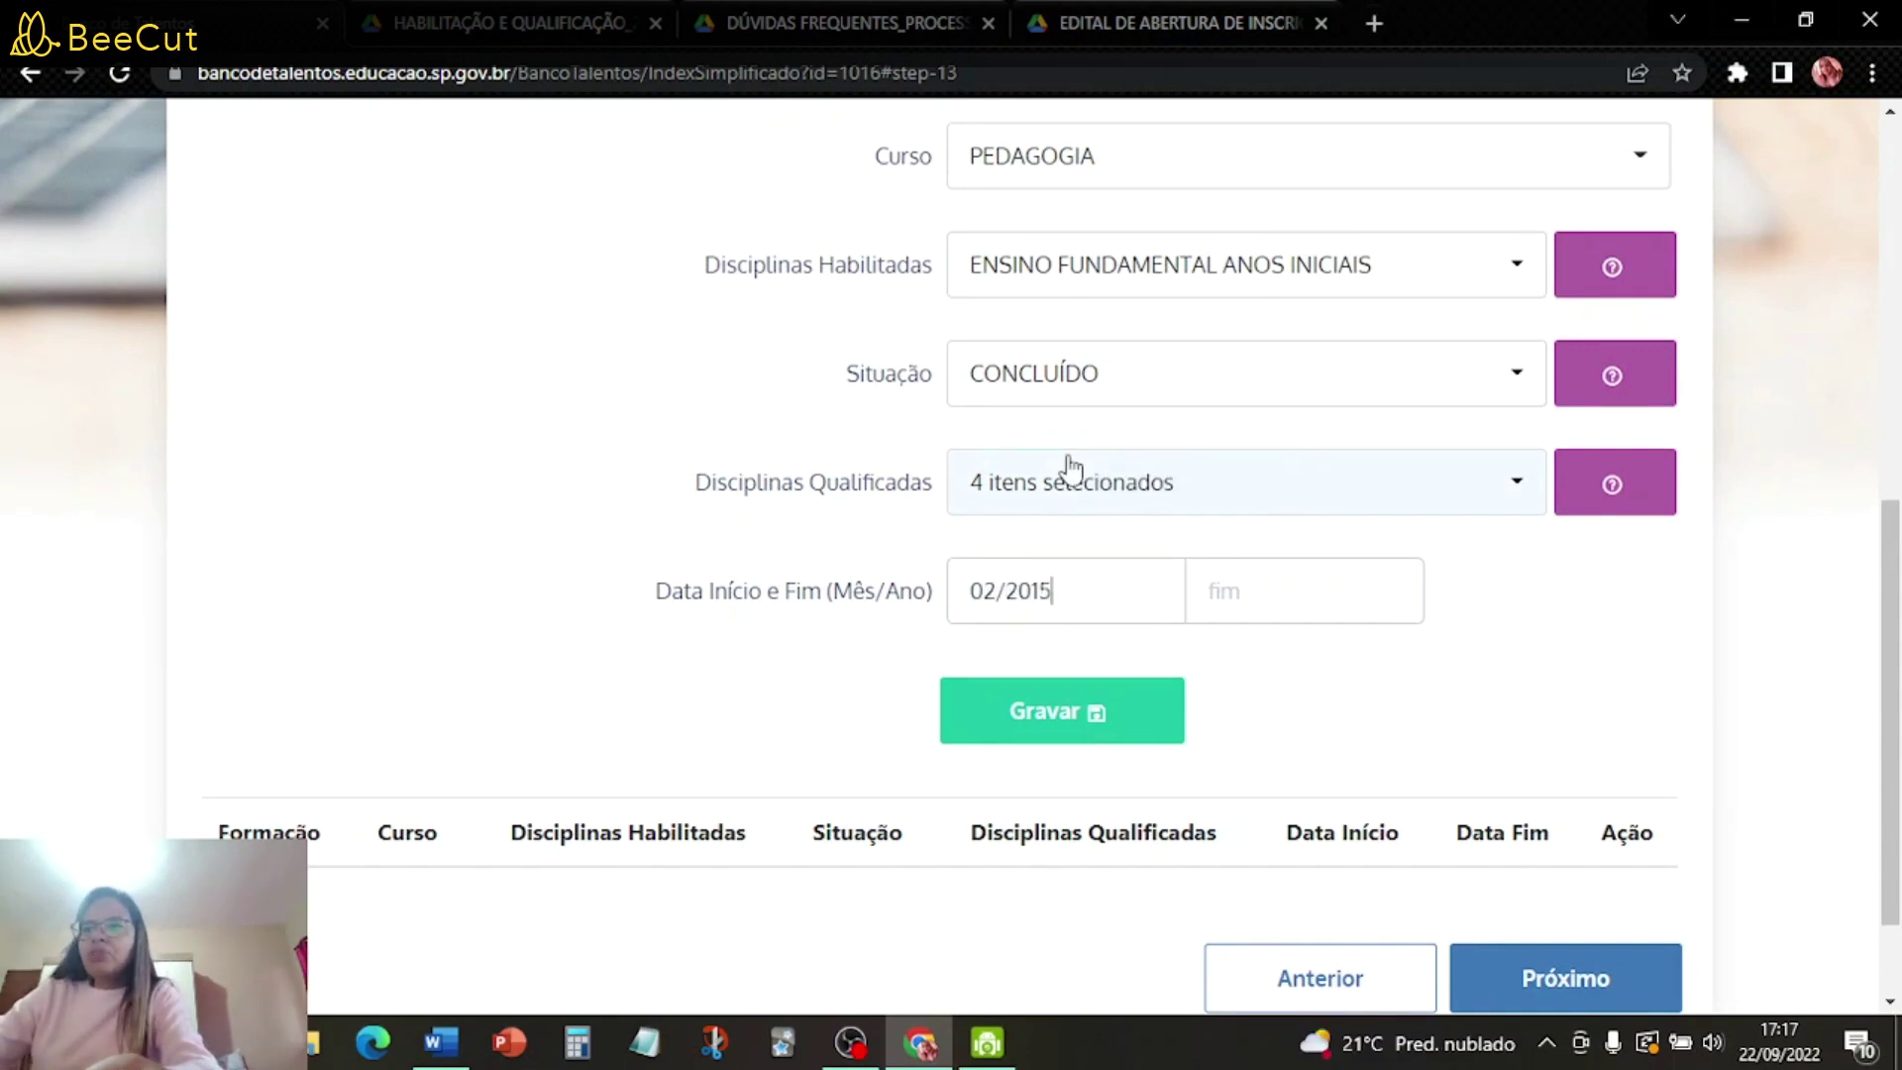
pyautogui.press('BackSpace')
pyautogui.write('8')
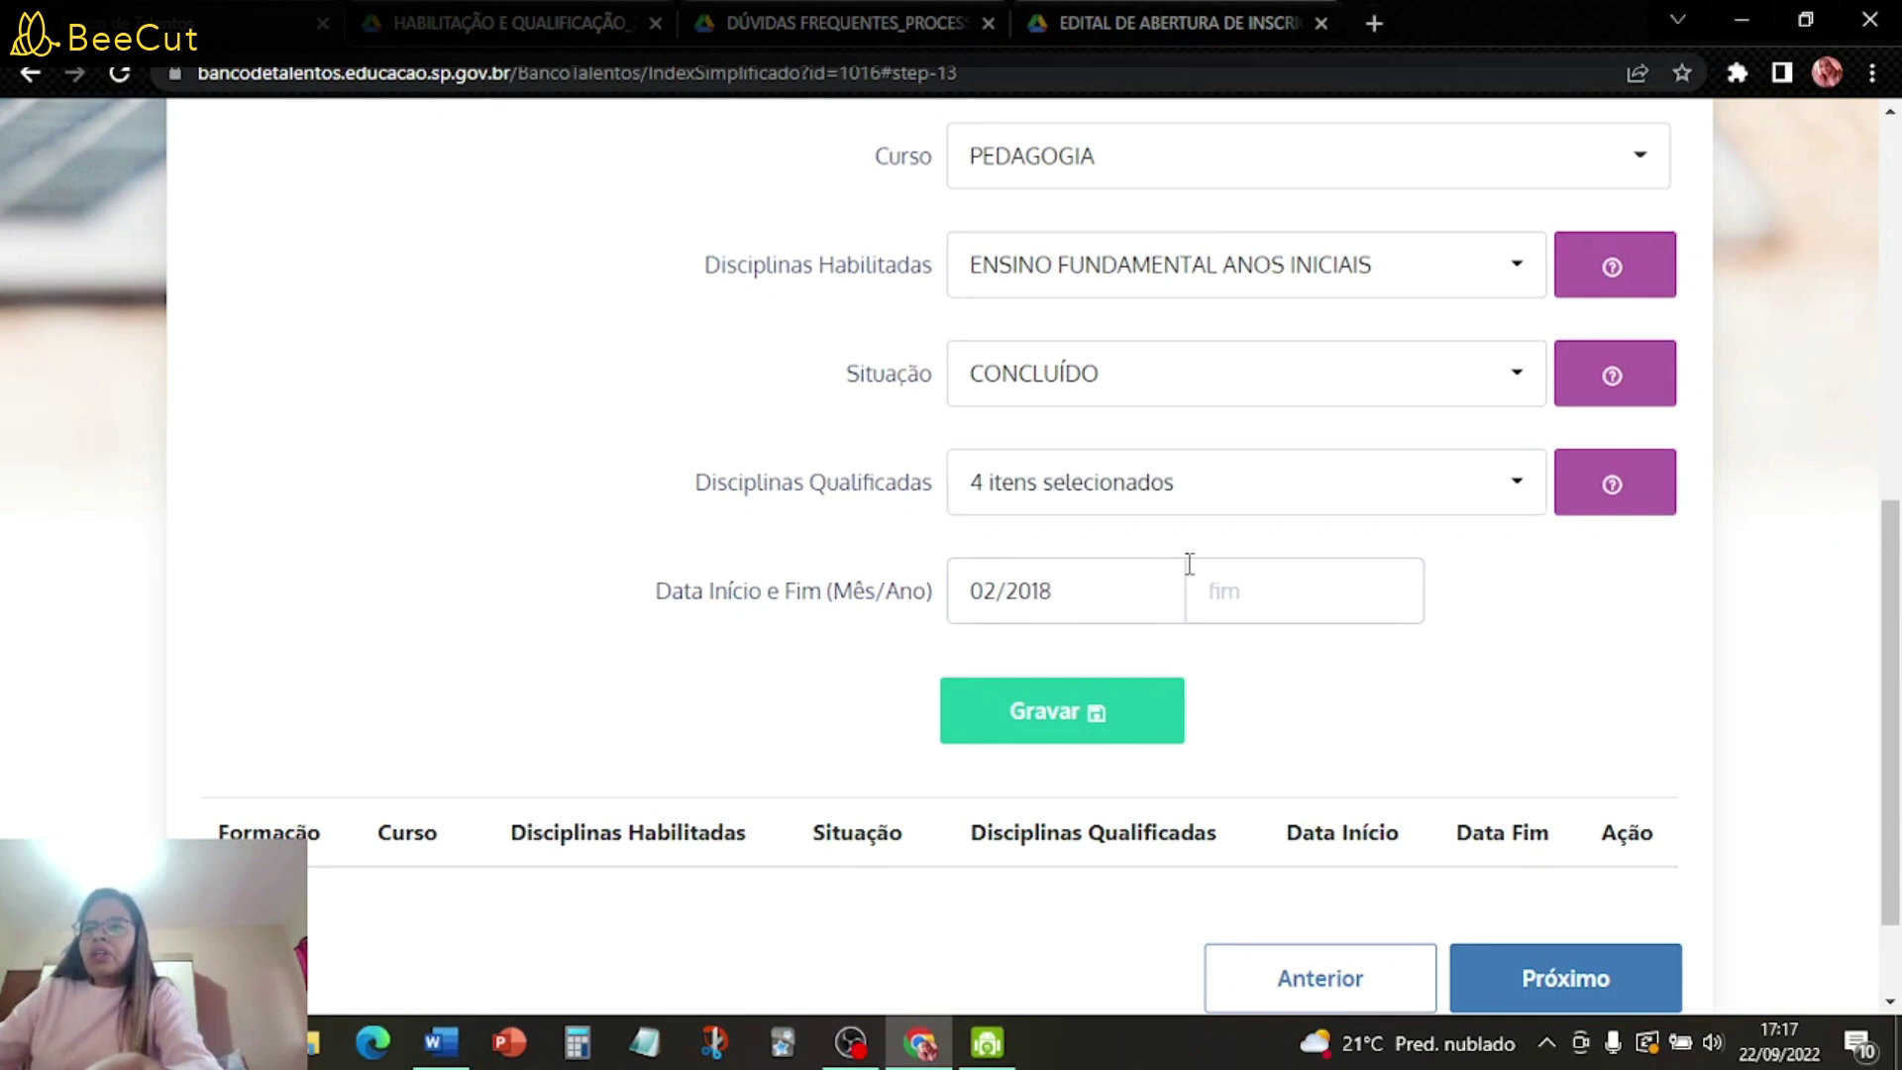
pyautogui.click(1245, 584)
pyautogui.click(1070, 594)
pyautogui.press('BackSpace')
pyautogui.press('BackSpace')
pyautogui.write('17')
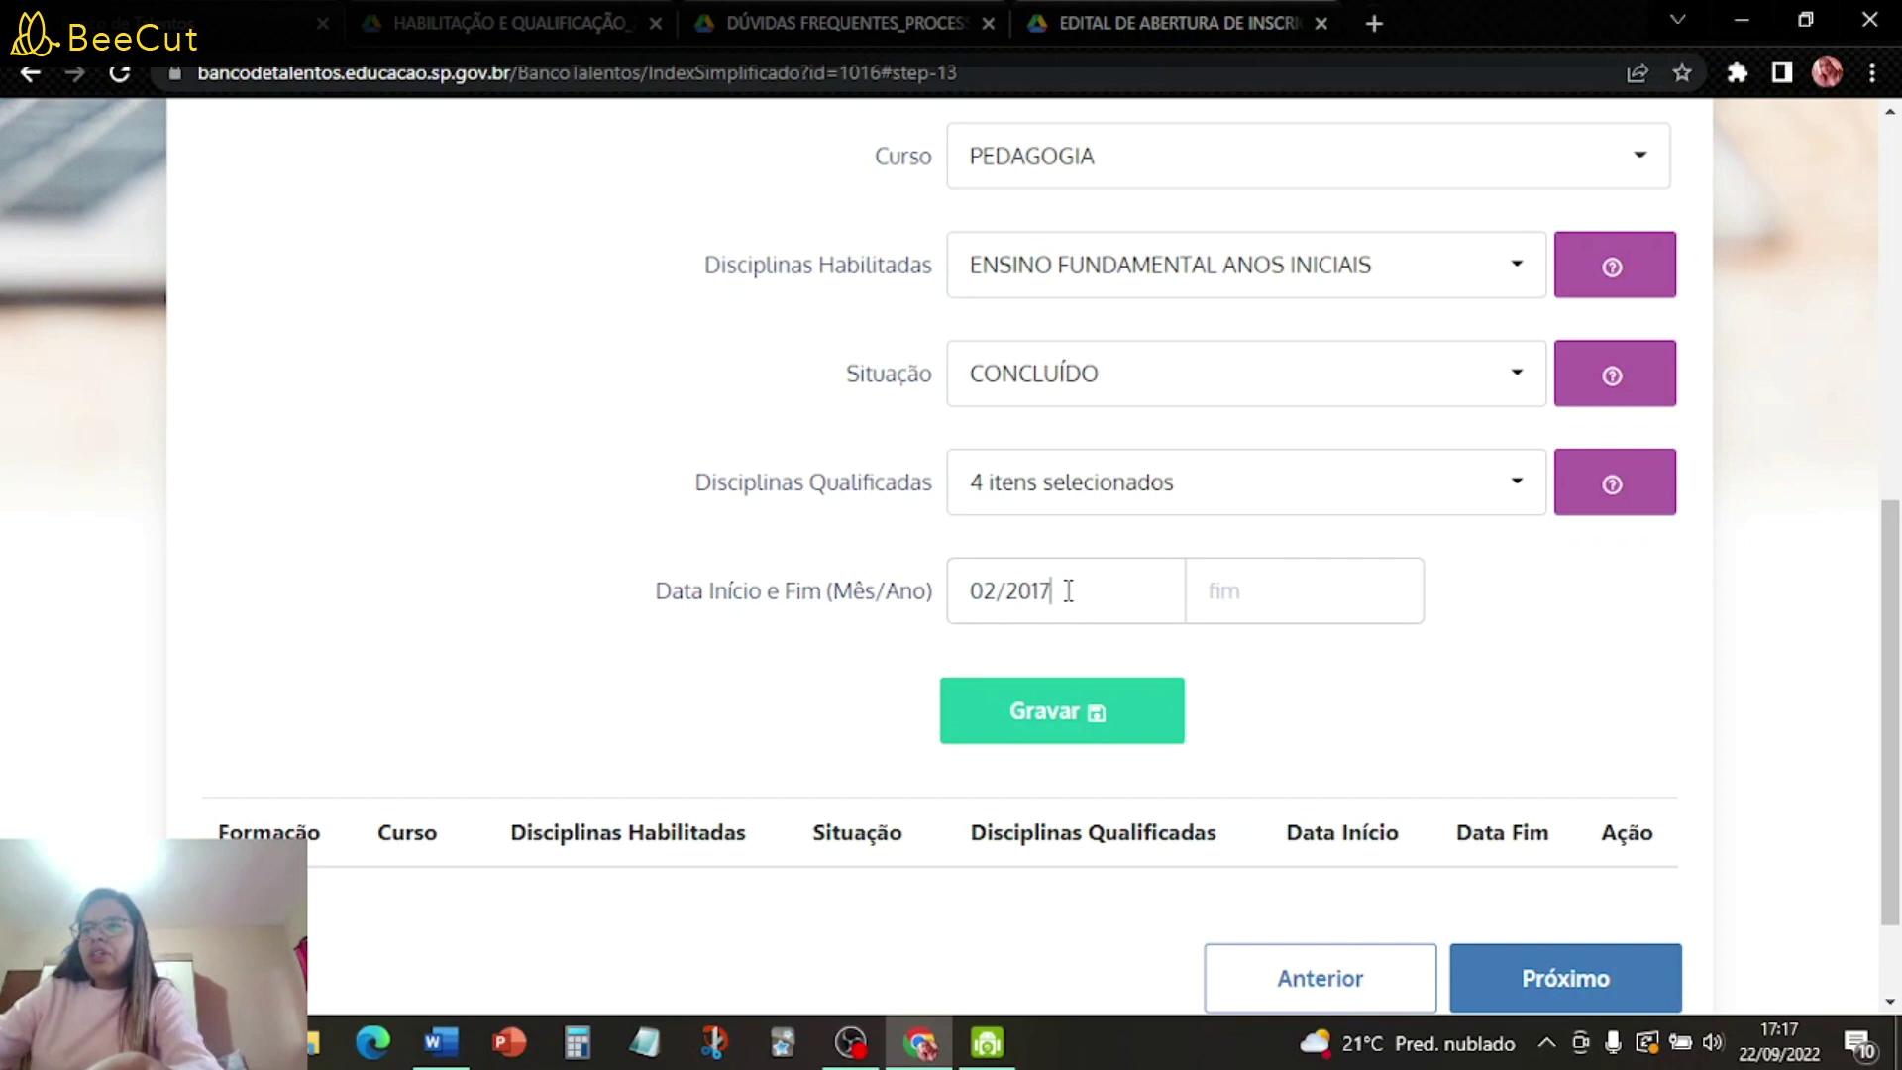
pyautogui.click(1270, 590)
pyautogui.write('12')
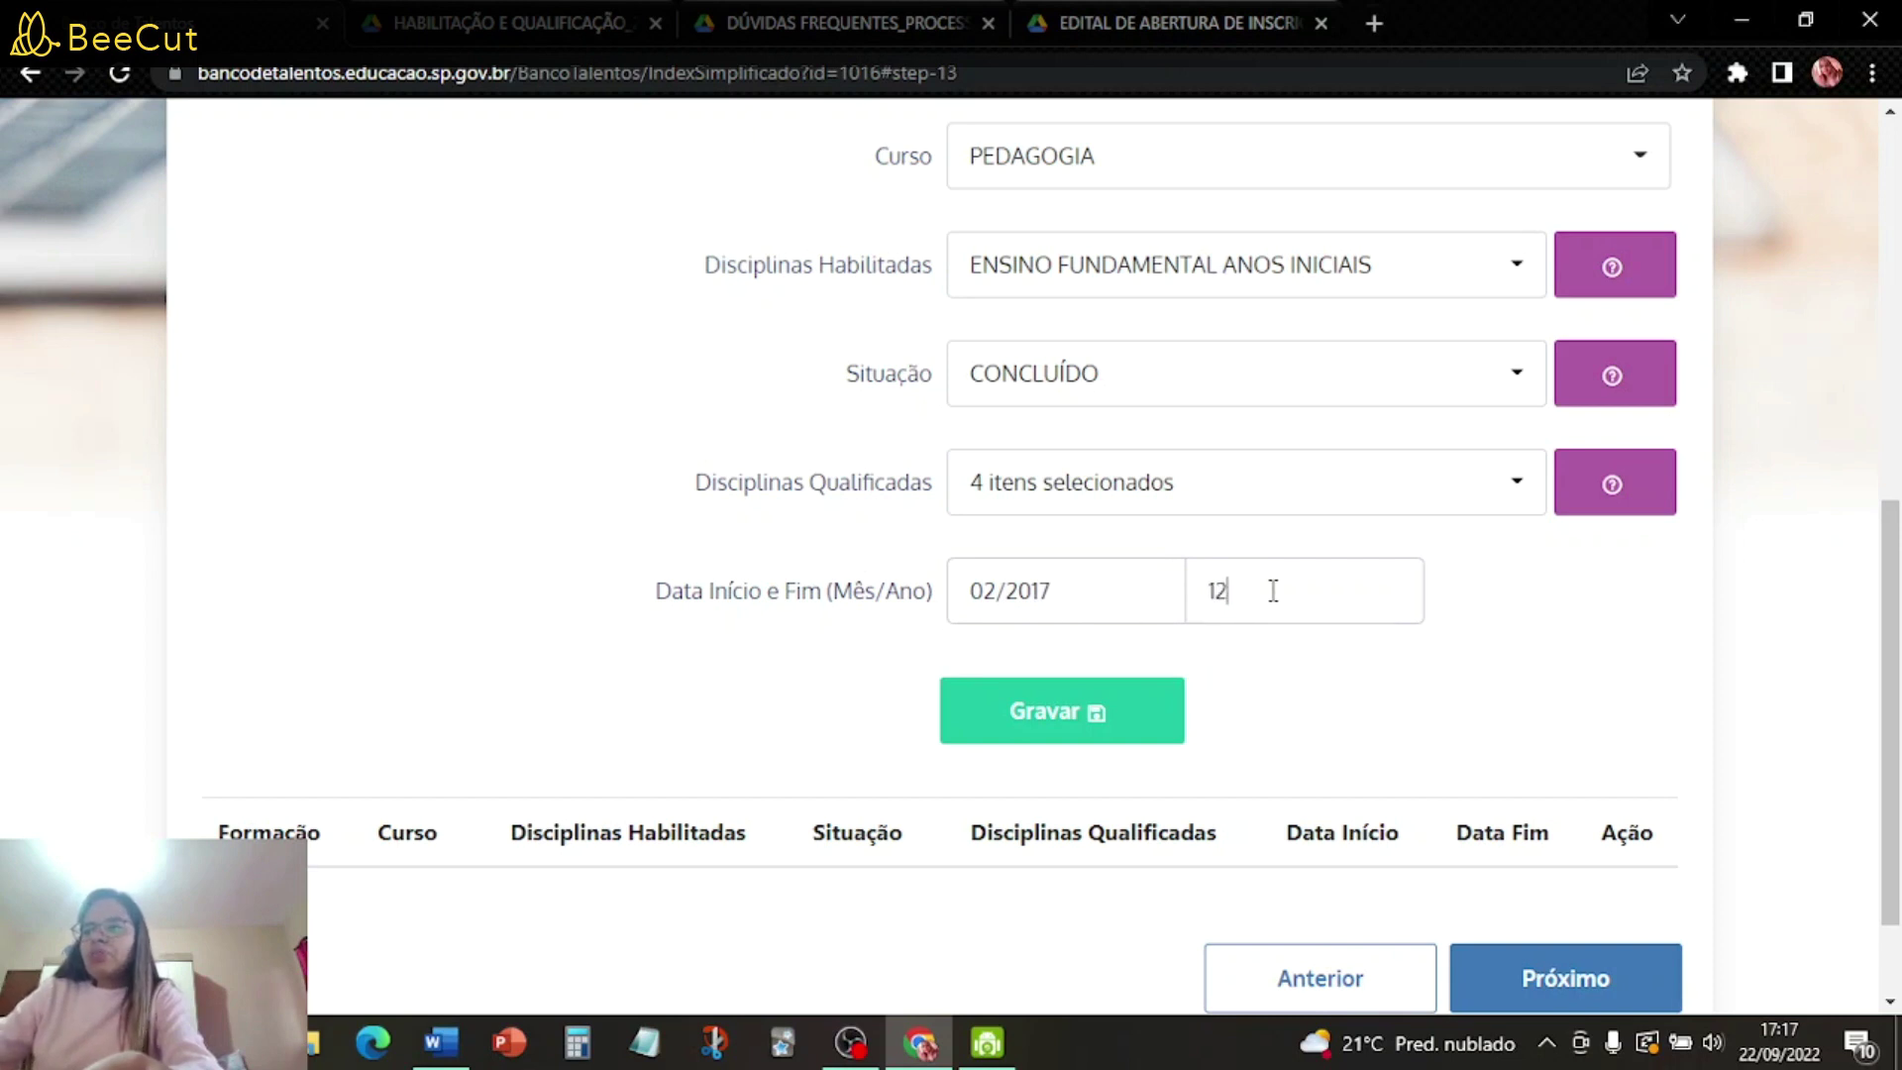
pyautogui.write('/2019')
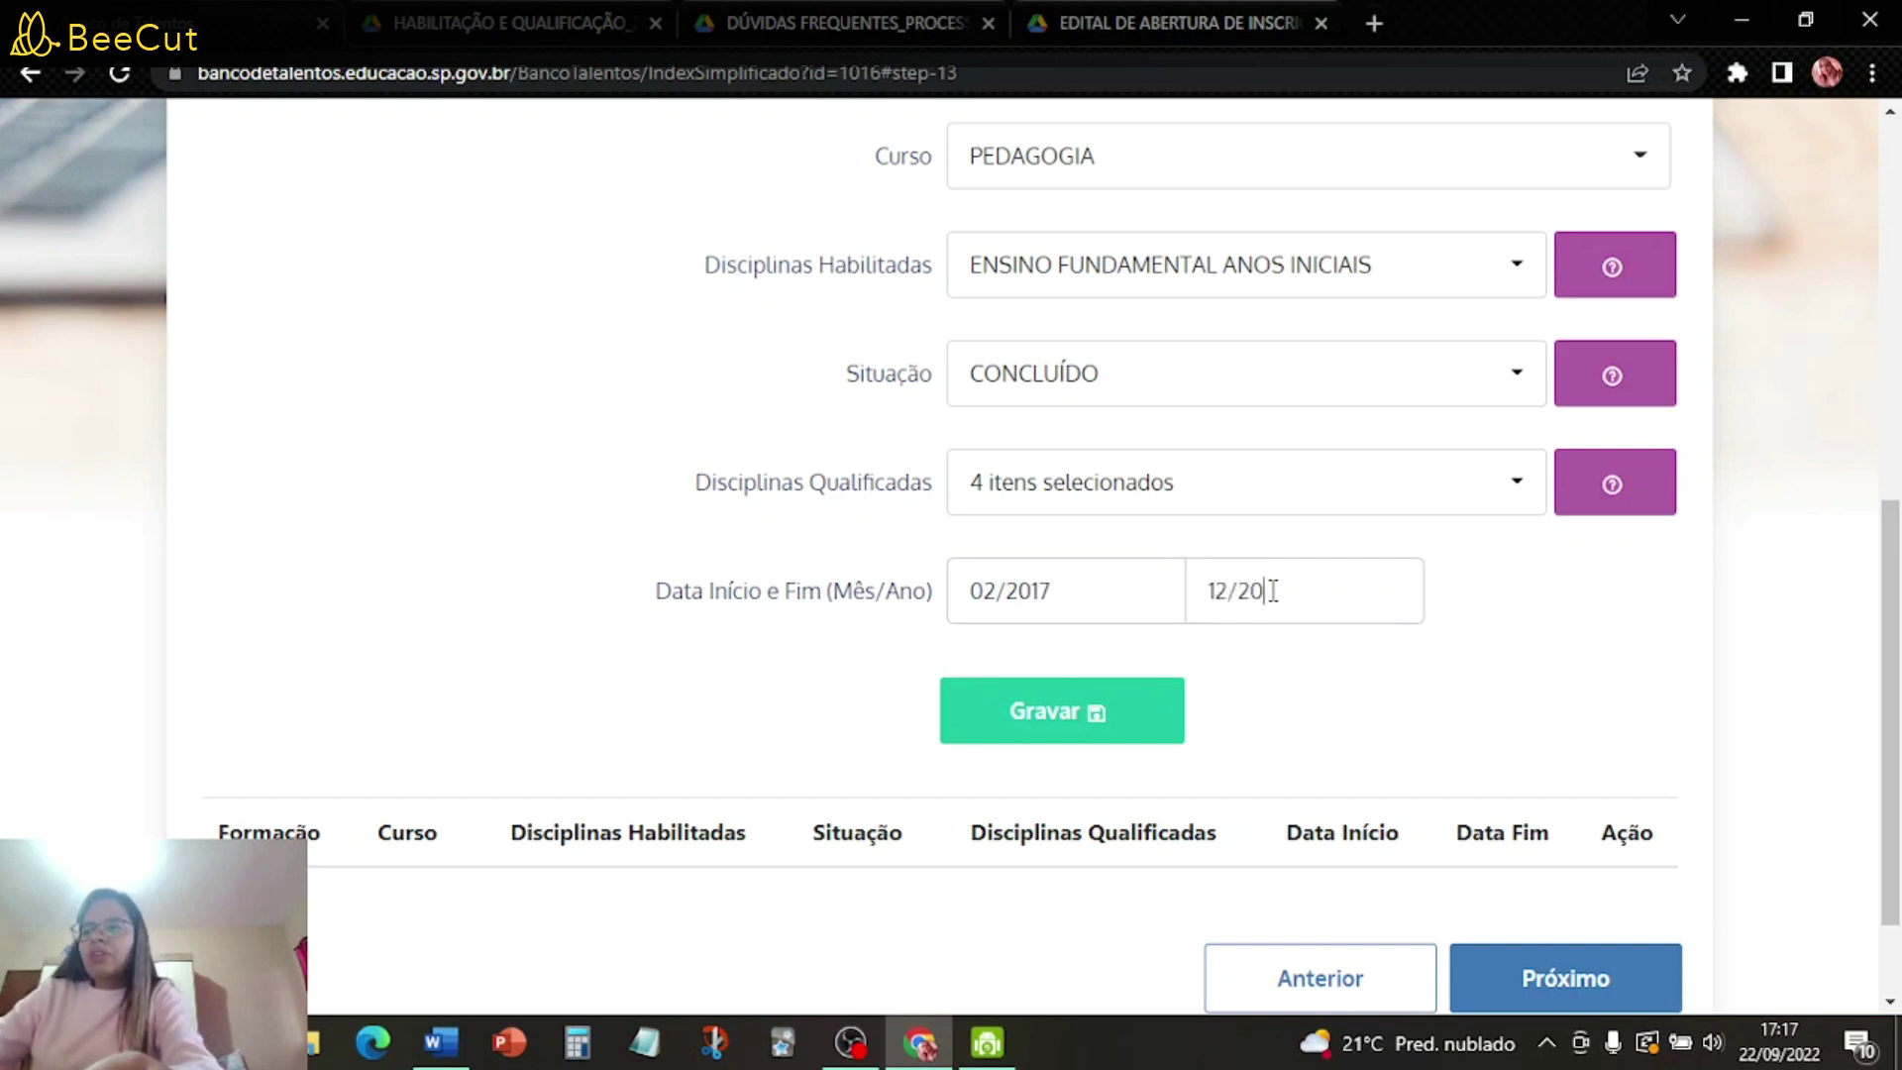
pyautogui.click(1084, 716)
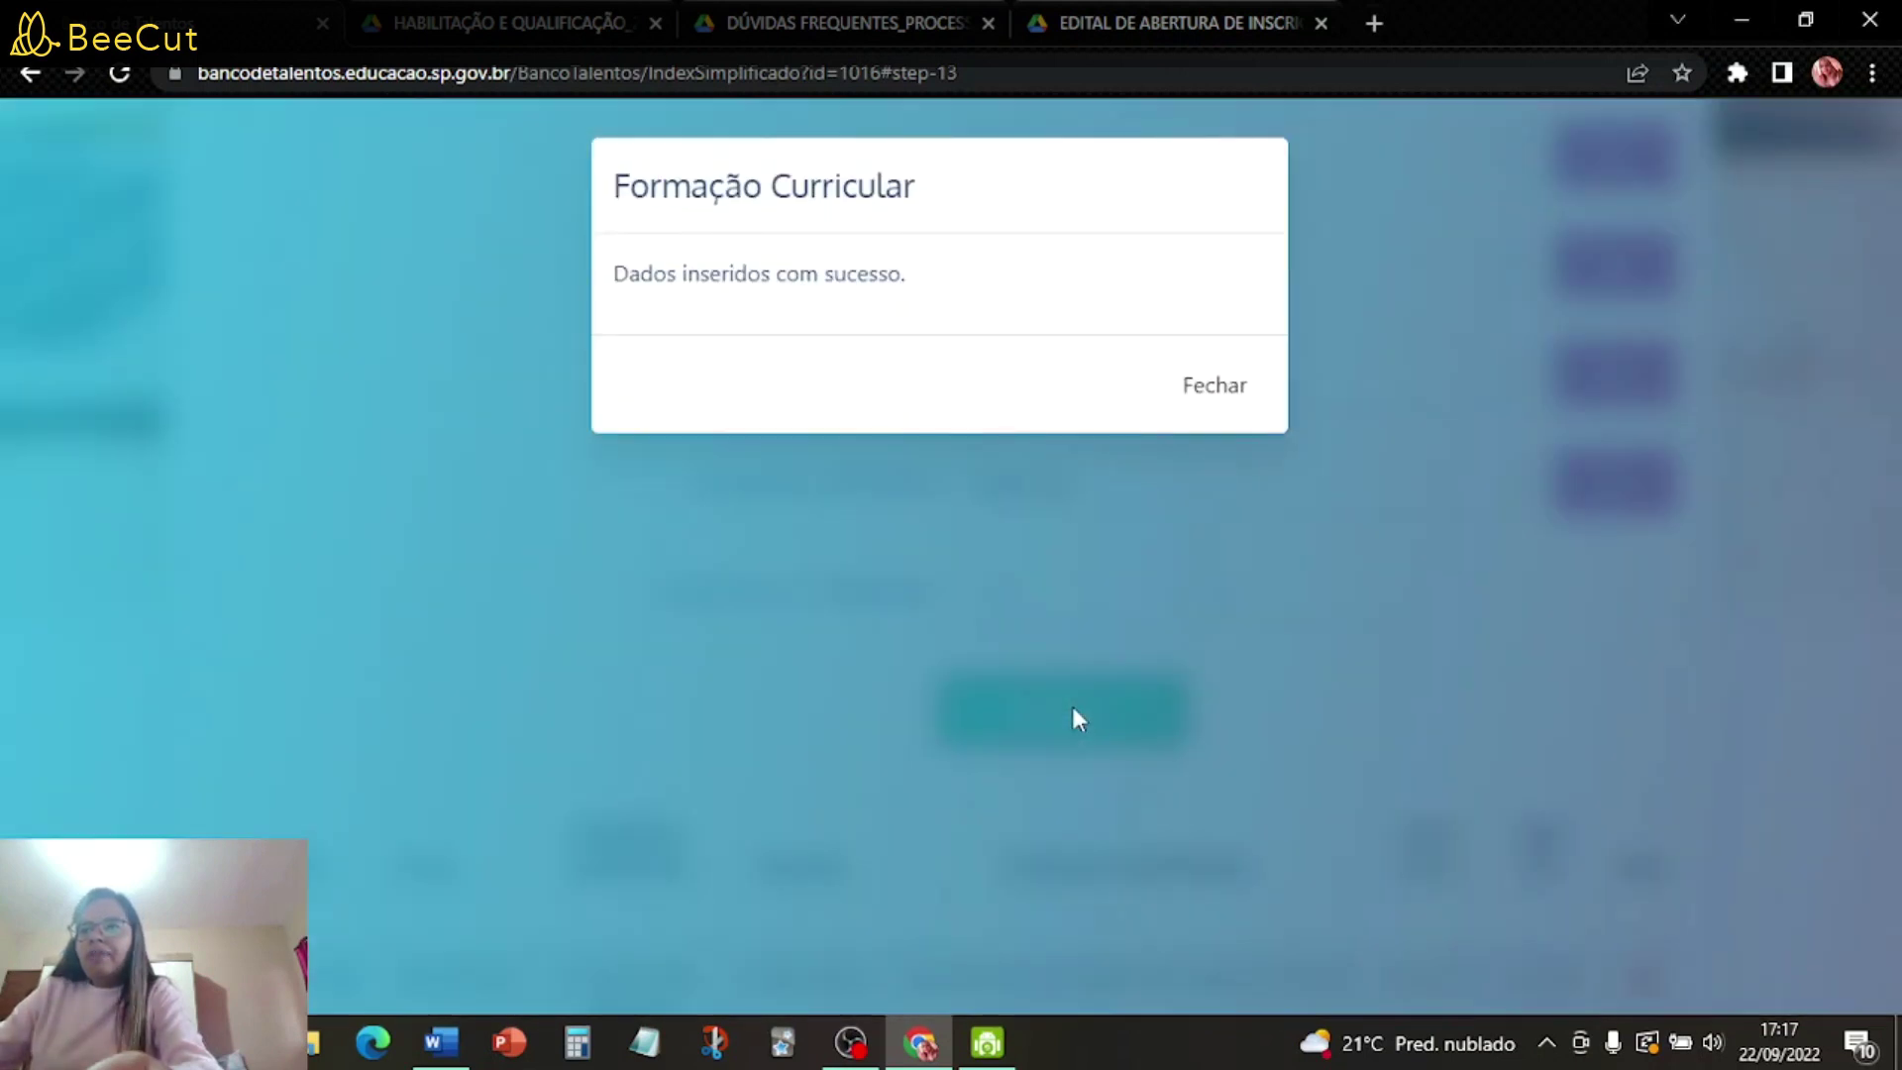
# - Dismiss the success message, review the saved Pedagogia row, and move on to Pontuação
pyautogui.click(1226, 394)
pyautogui.scroll(-4, 1271, 577)
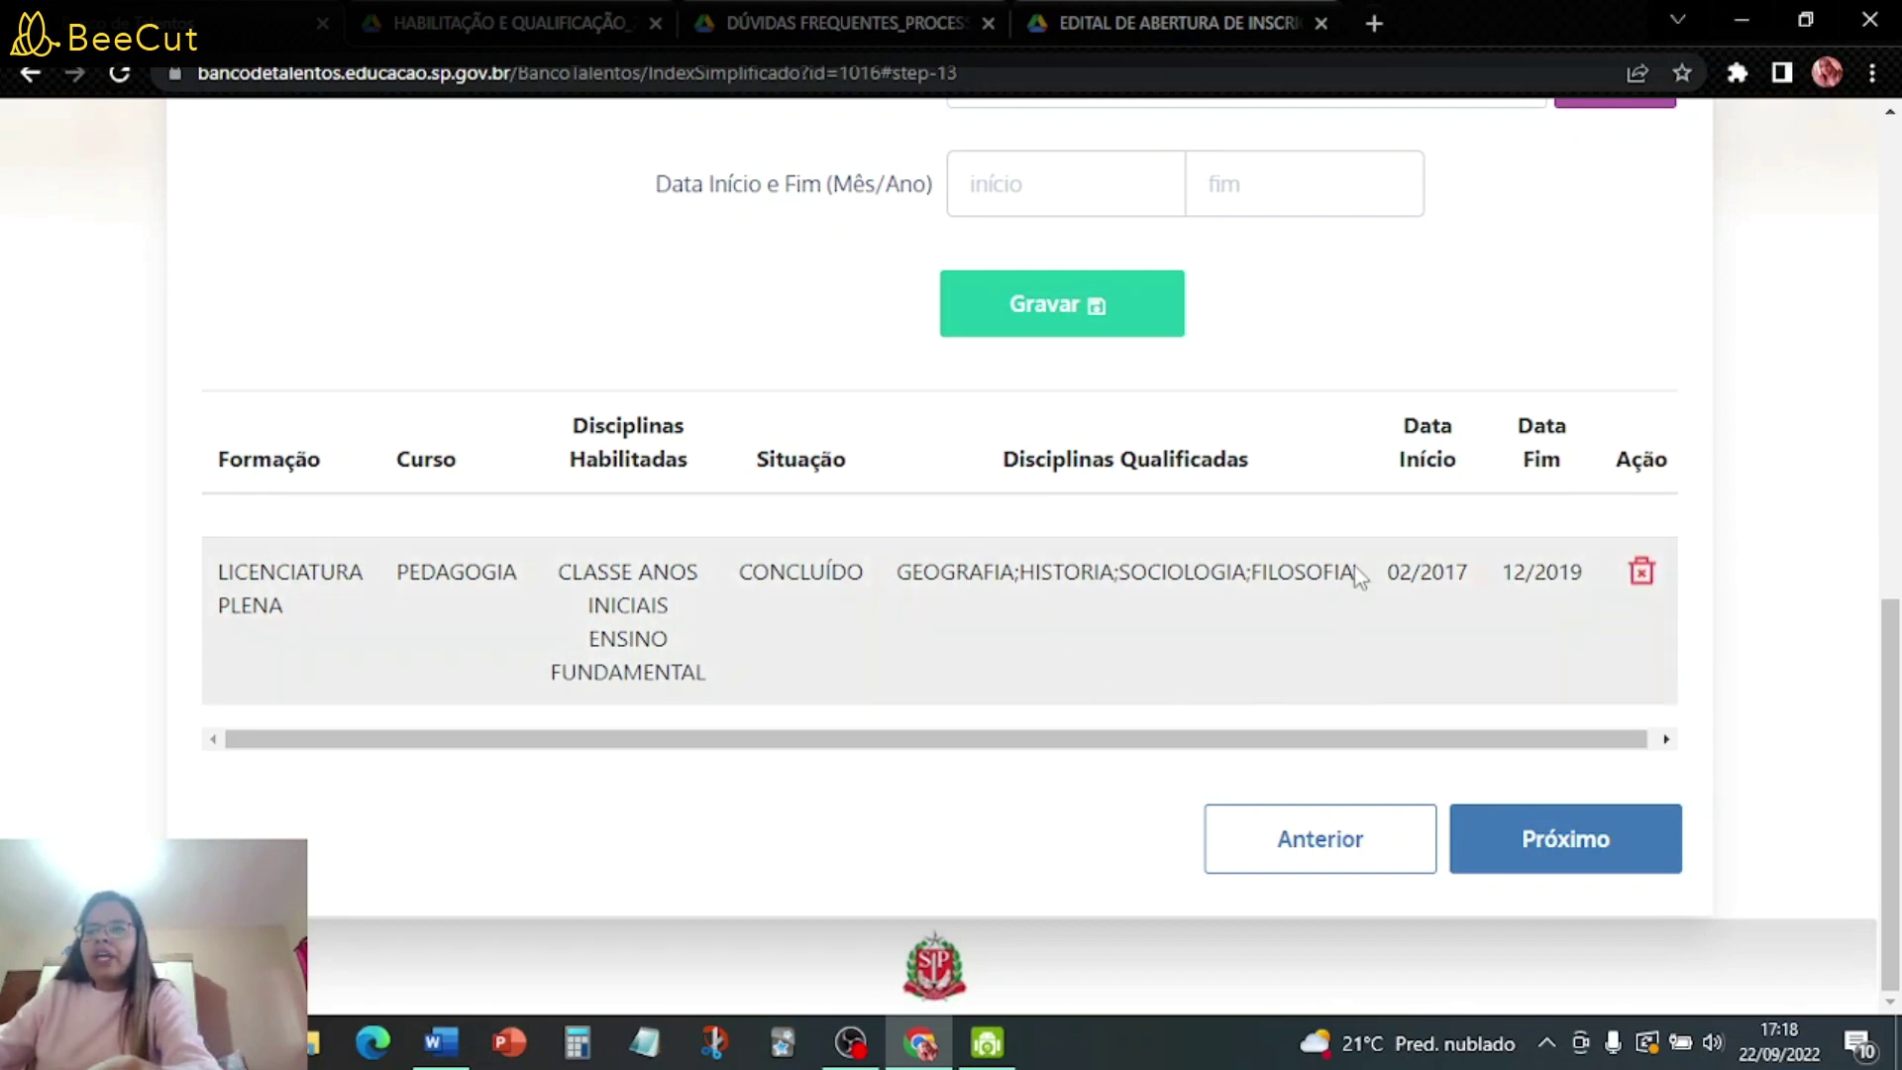
pyautogui.click(1542, 844)
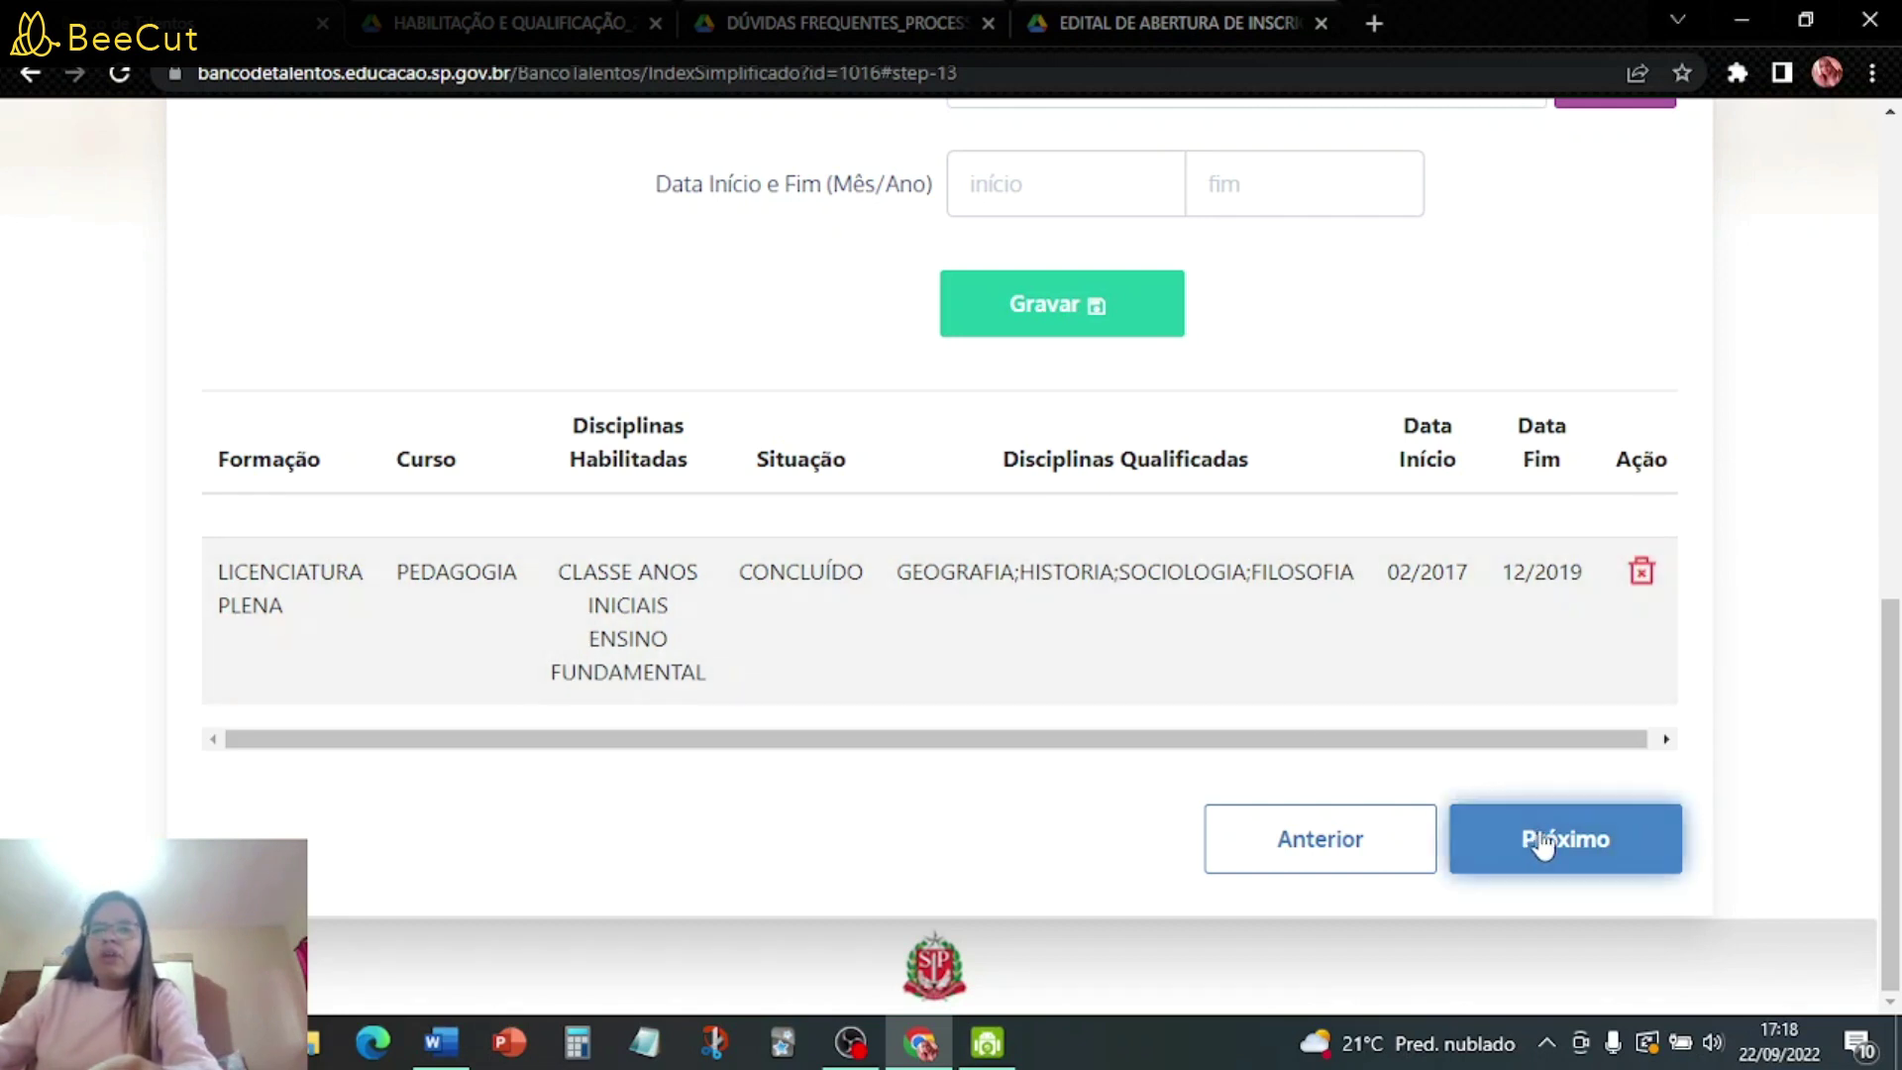
pyautogui.click(1542, 845)
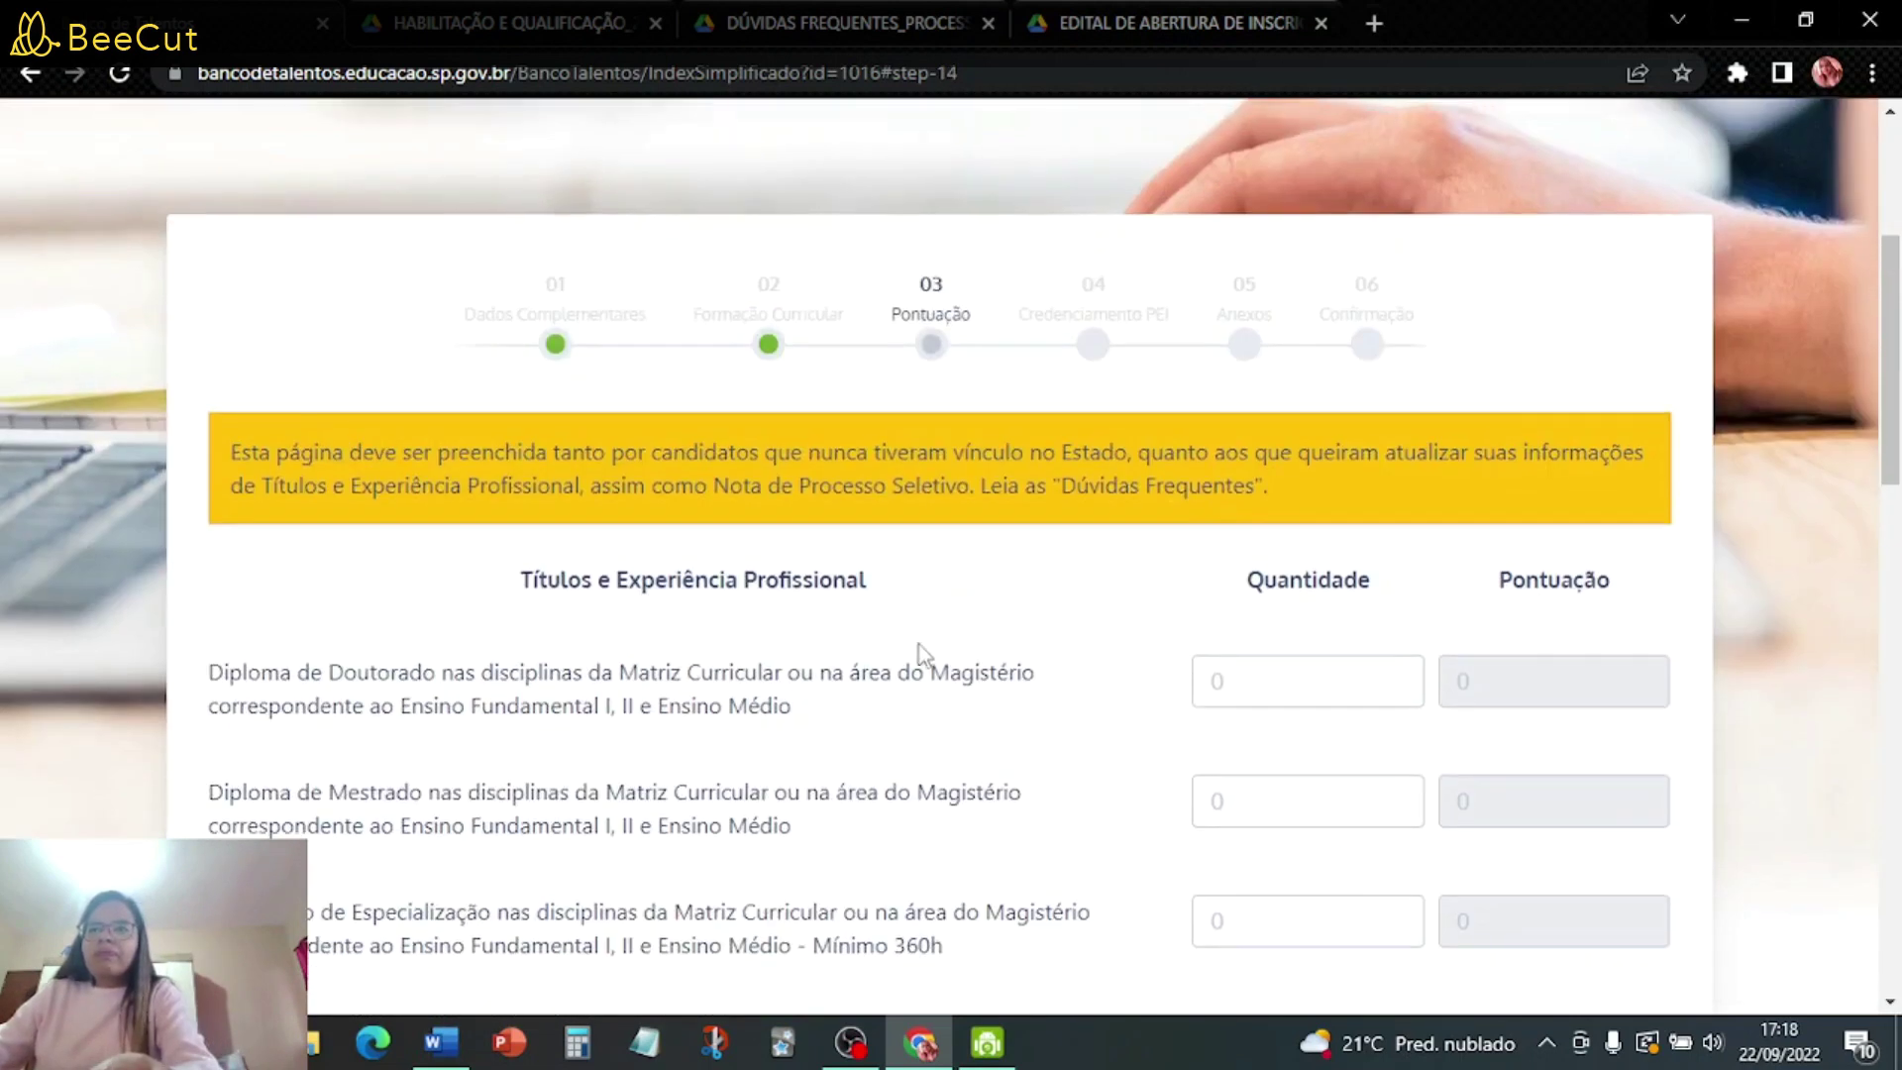
# - Try a Doutorado quantity of 1 to see its 10 points, then clear it back to 0
pyautogui.scroll(-3, 948, 654)
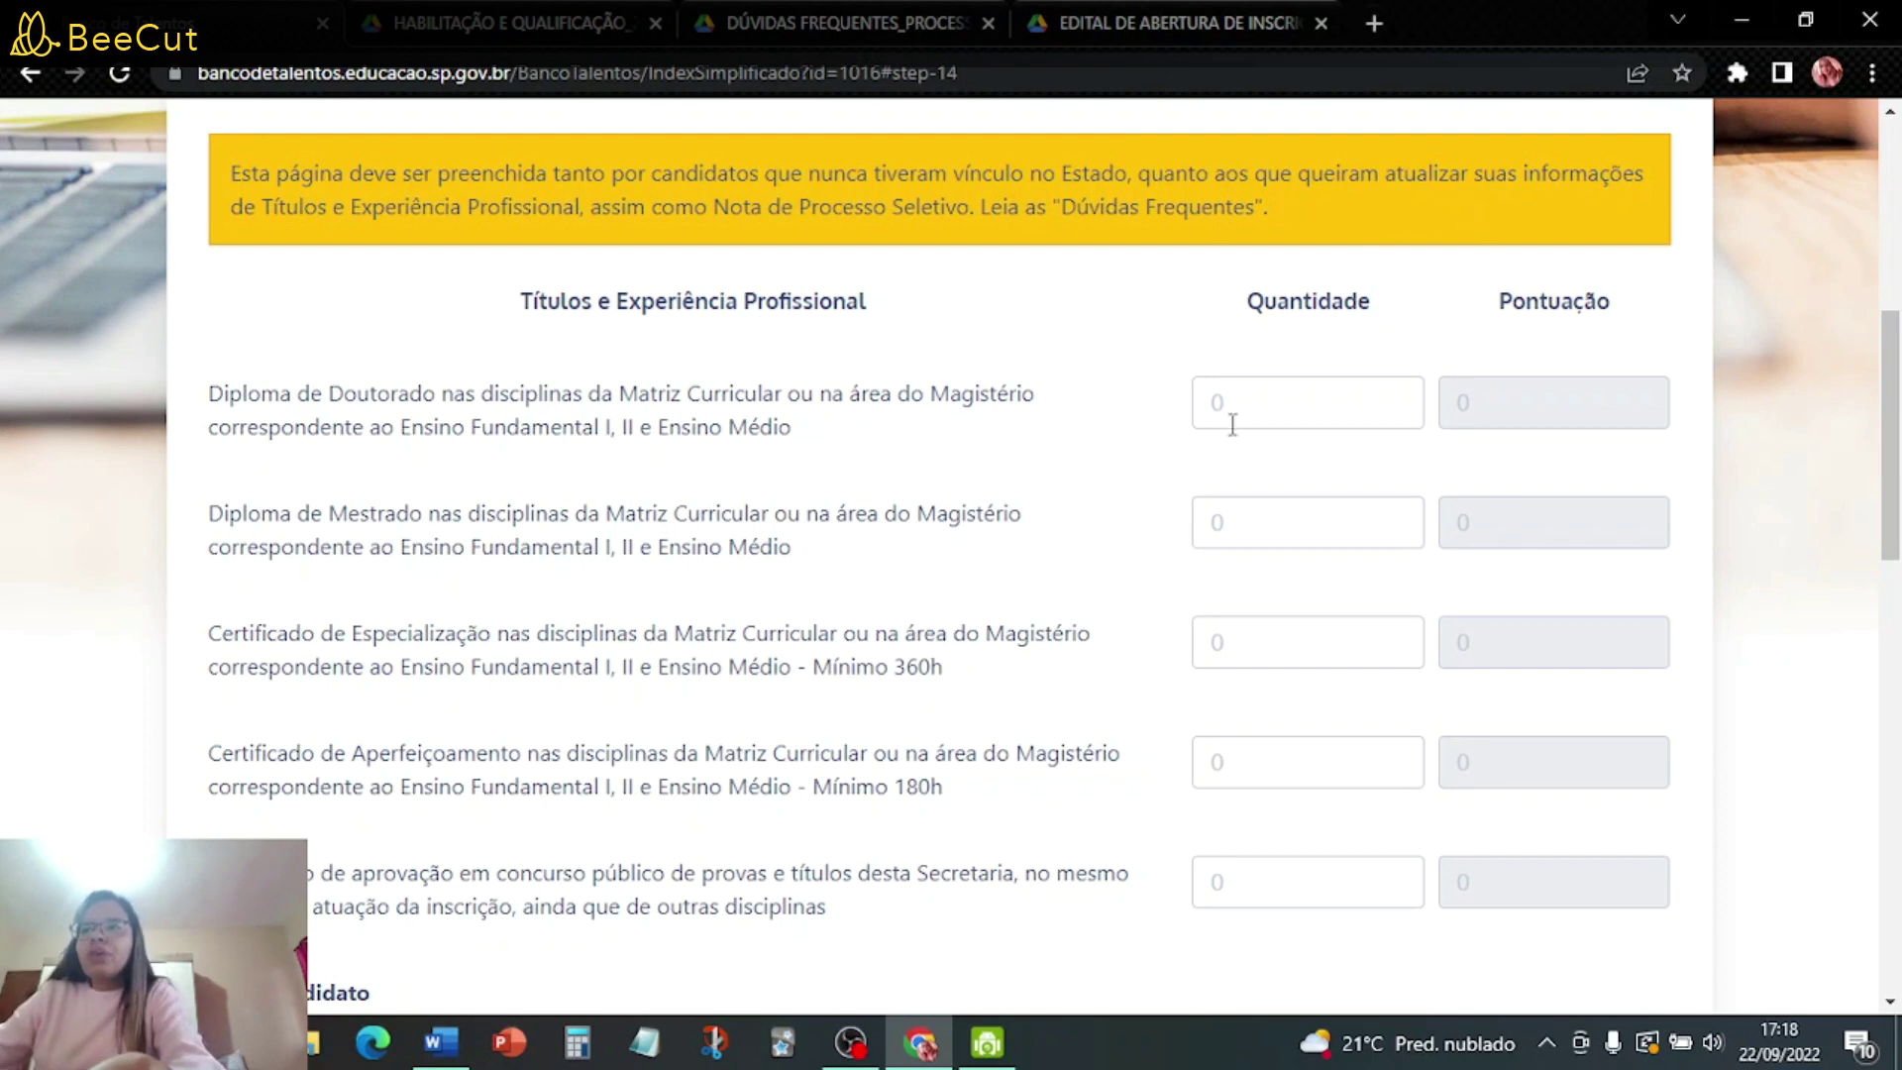
pyautogui.write('1')
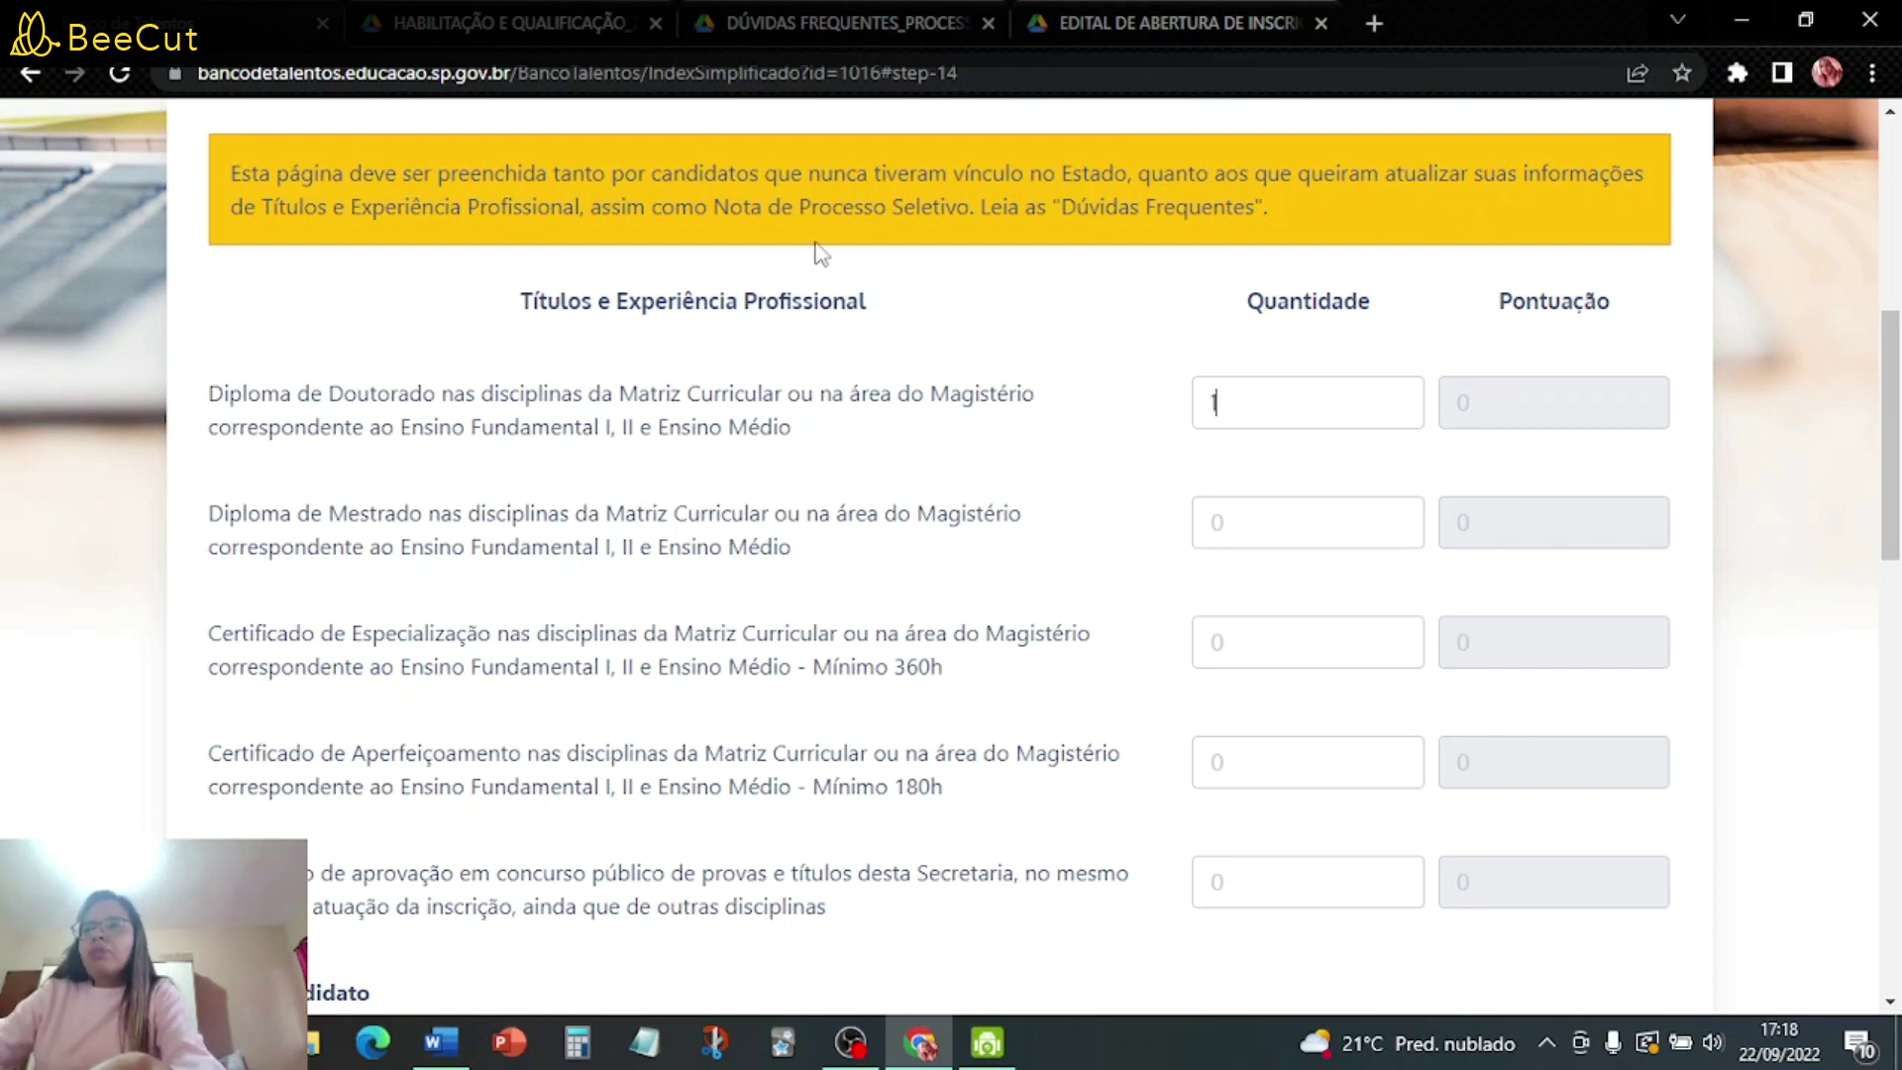
pyautogui.click(1313, 517)
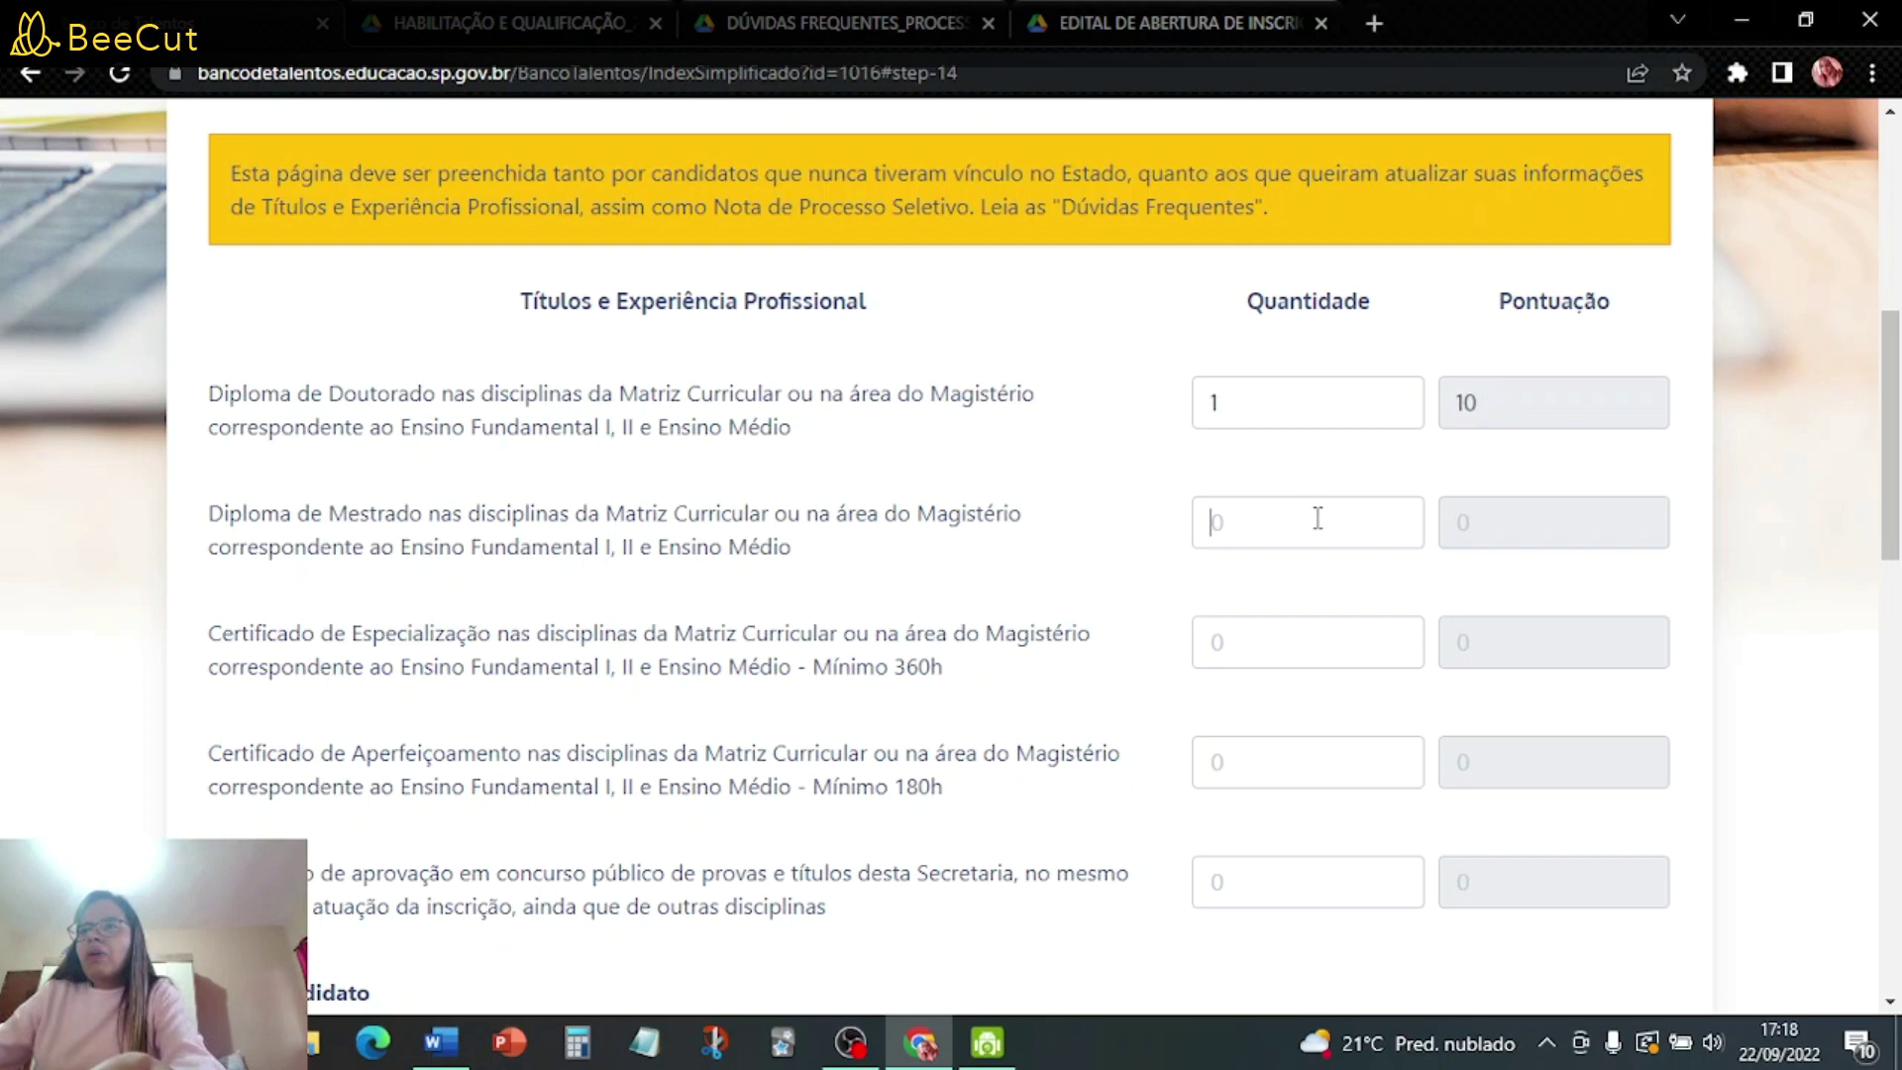
pyautogui.click(1367, 398)
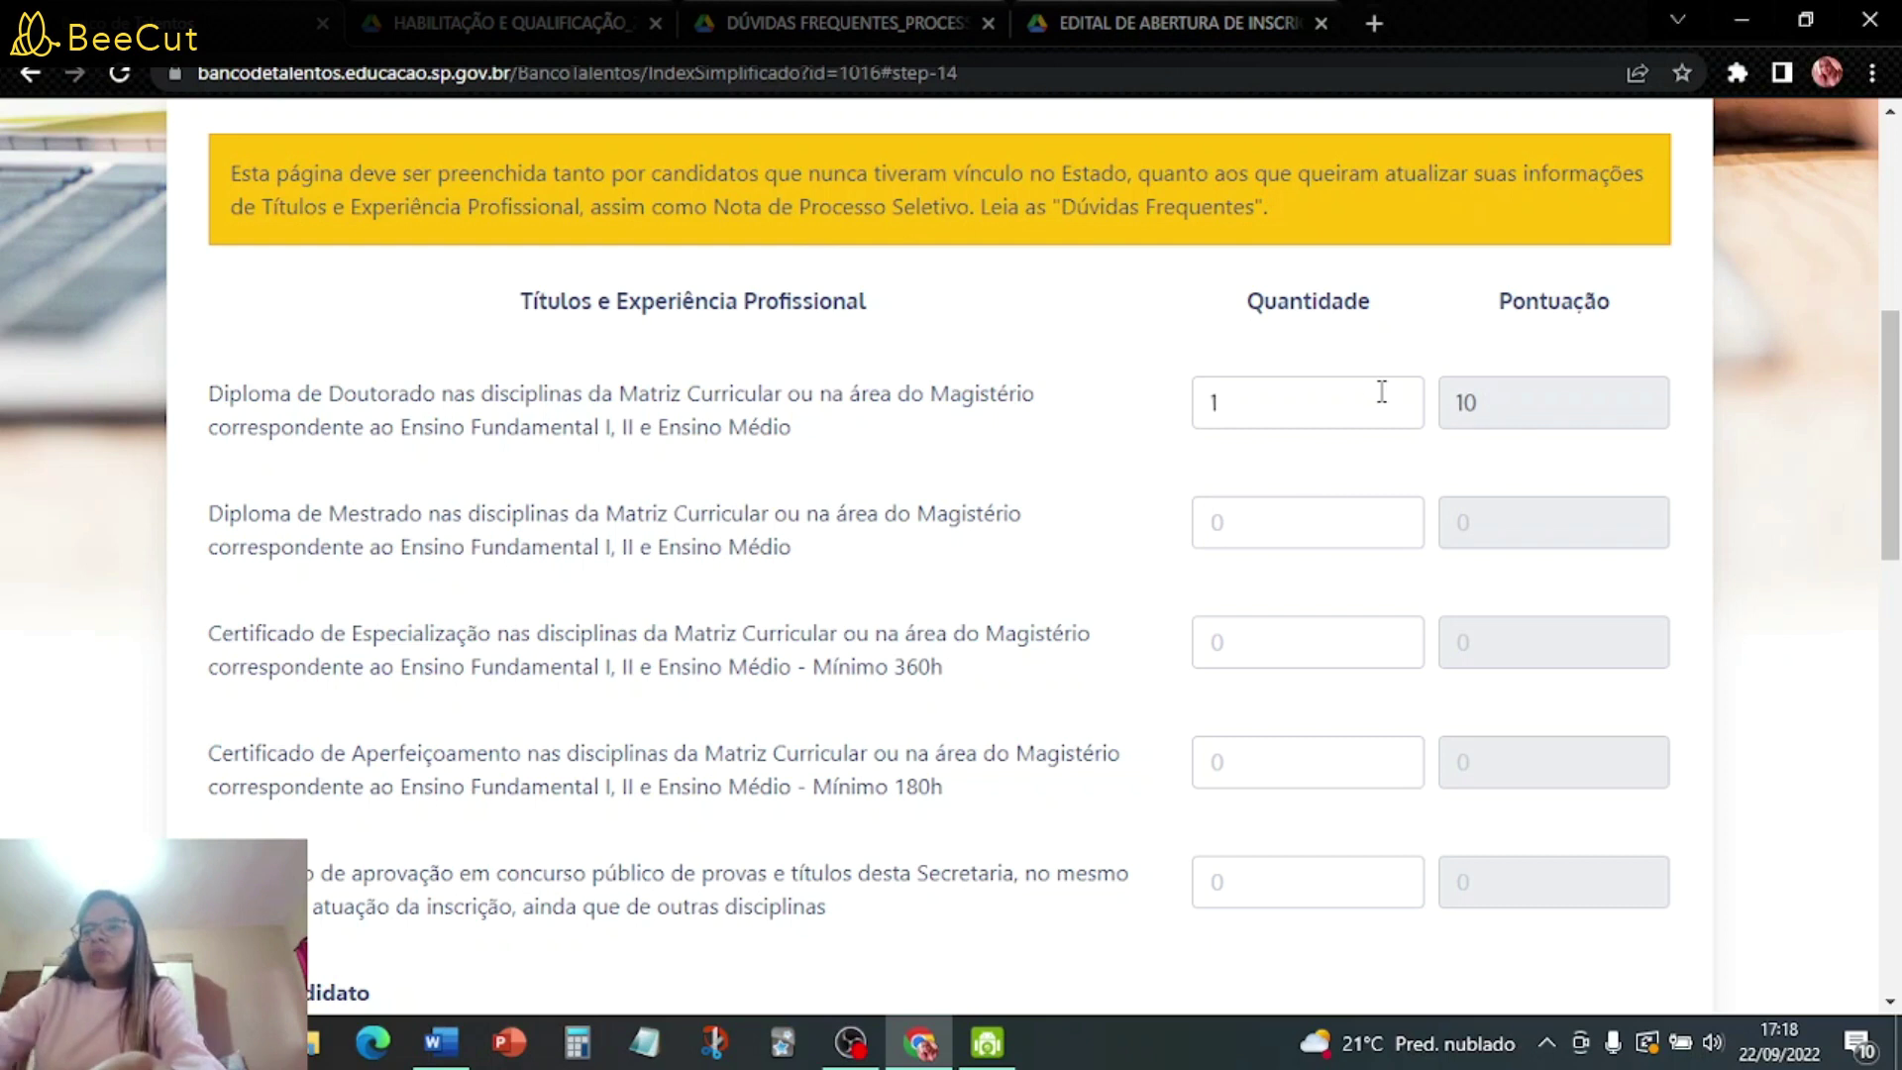
pyautogui.press('BackSpace')
pyautogui.scroll(-1, 767, 550)
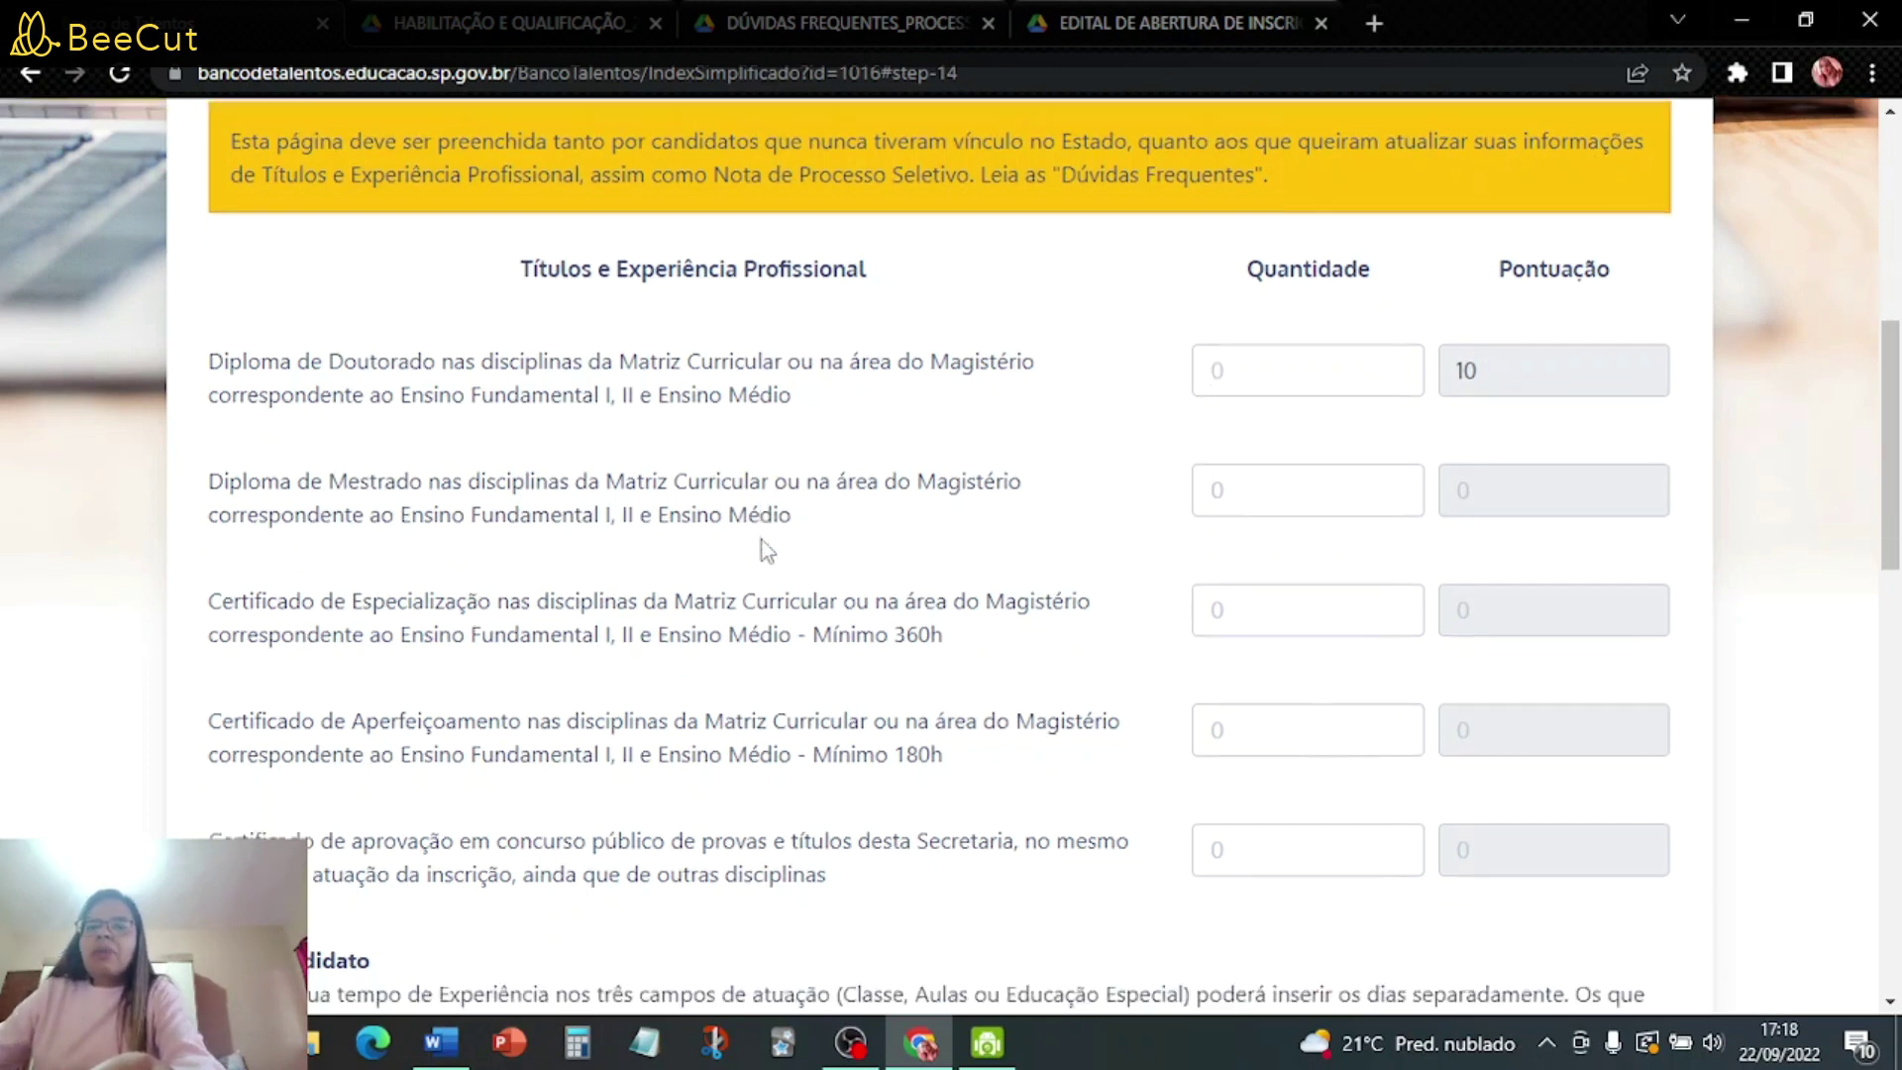
pyautogui.scroll(-2, 768, 549)
pyautogui.scroll(1, 767, 550)
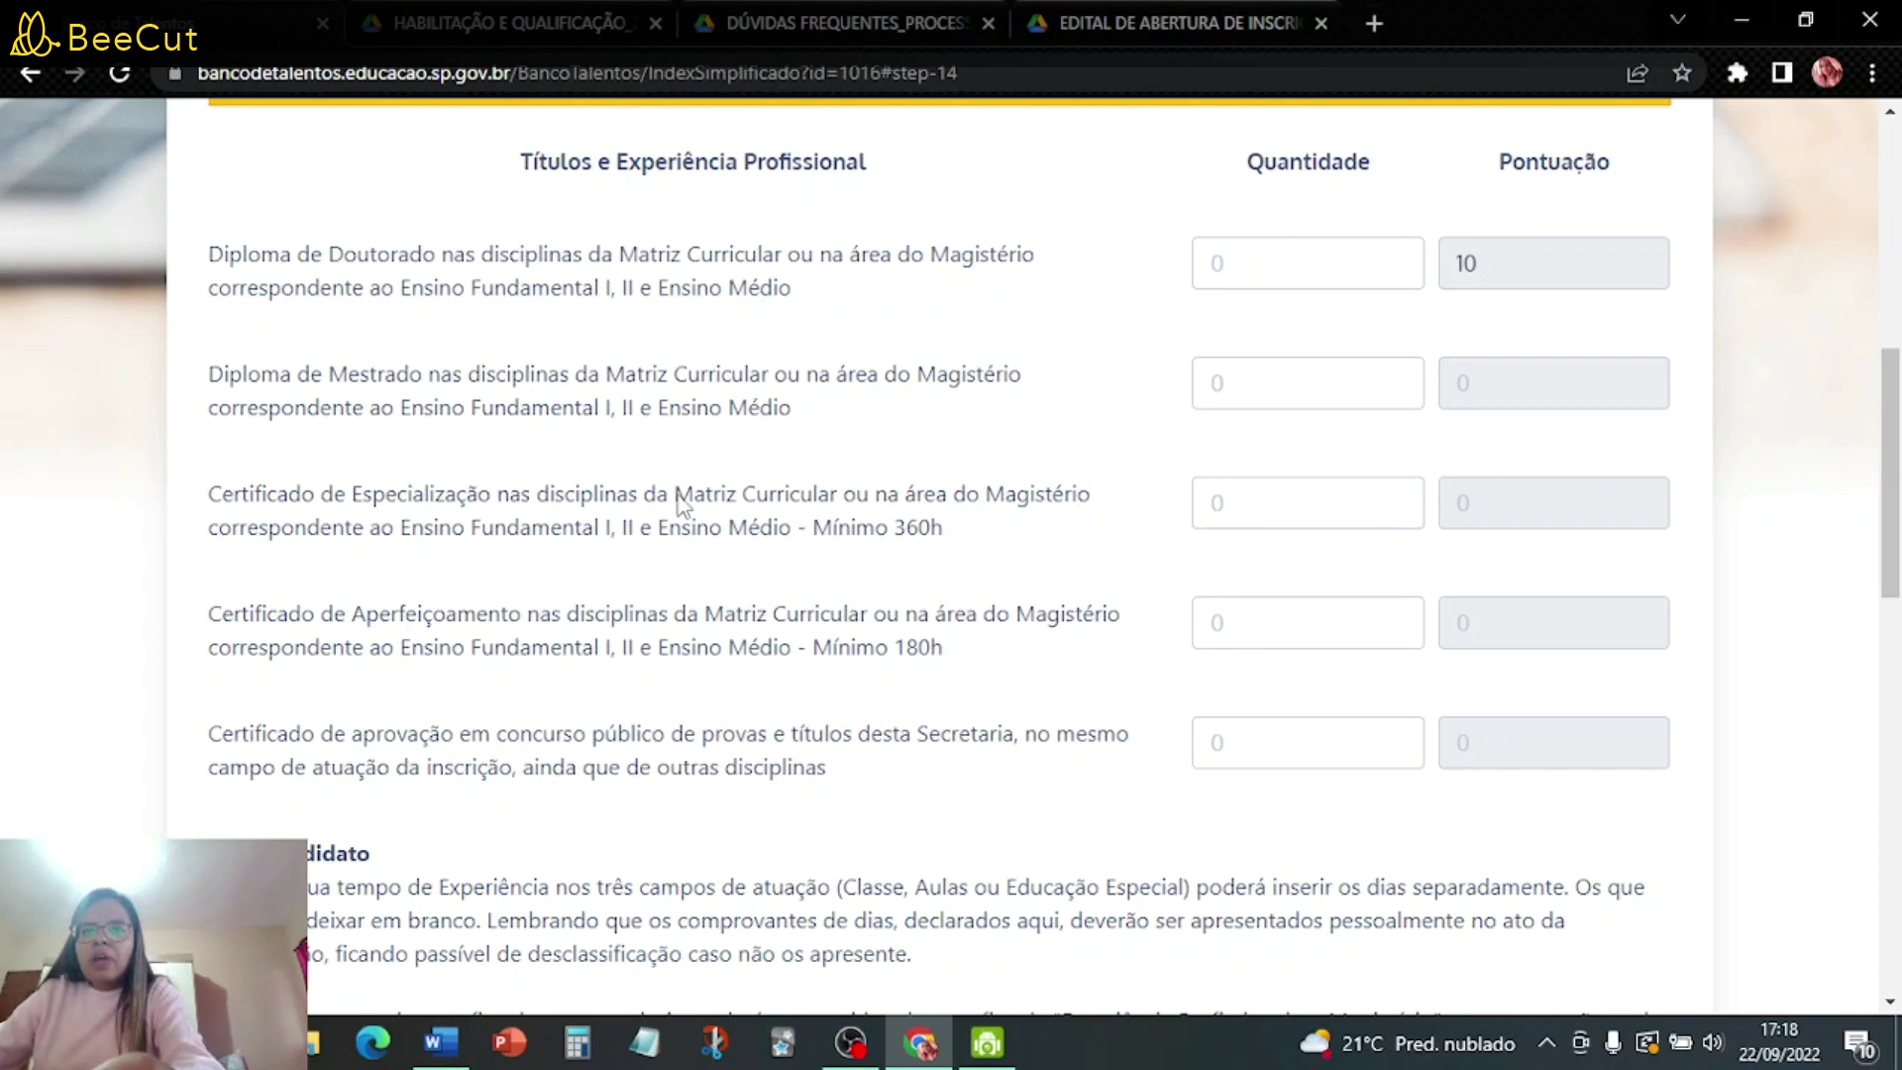
# - Enter 3 Especialização certificates (6 points) and 3 Aperfeiçoamento certificates (3 points)
pyautogui.click(1308, 504)
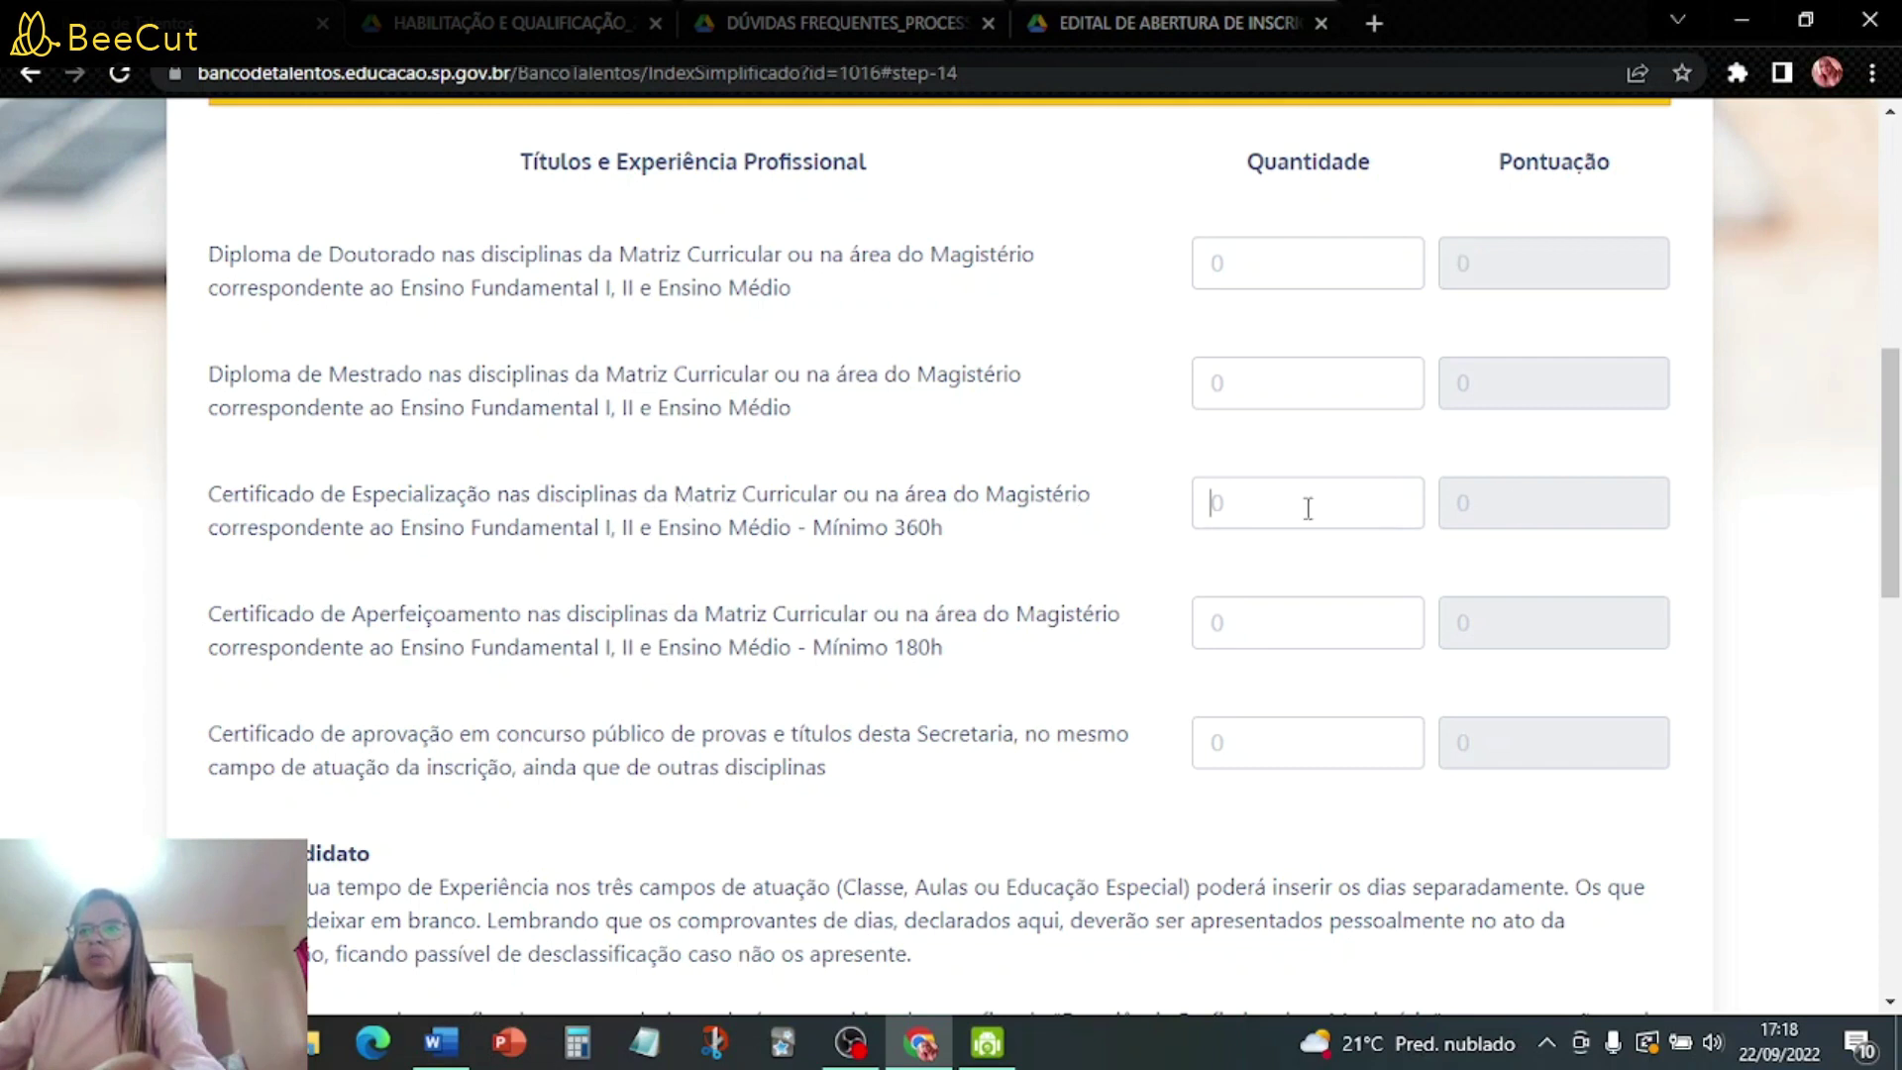
pyautogui.write('3')
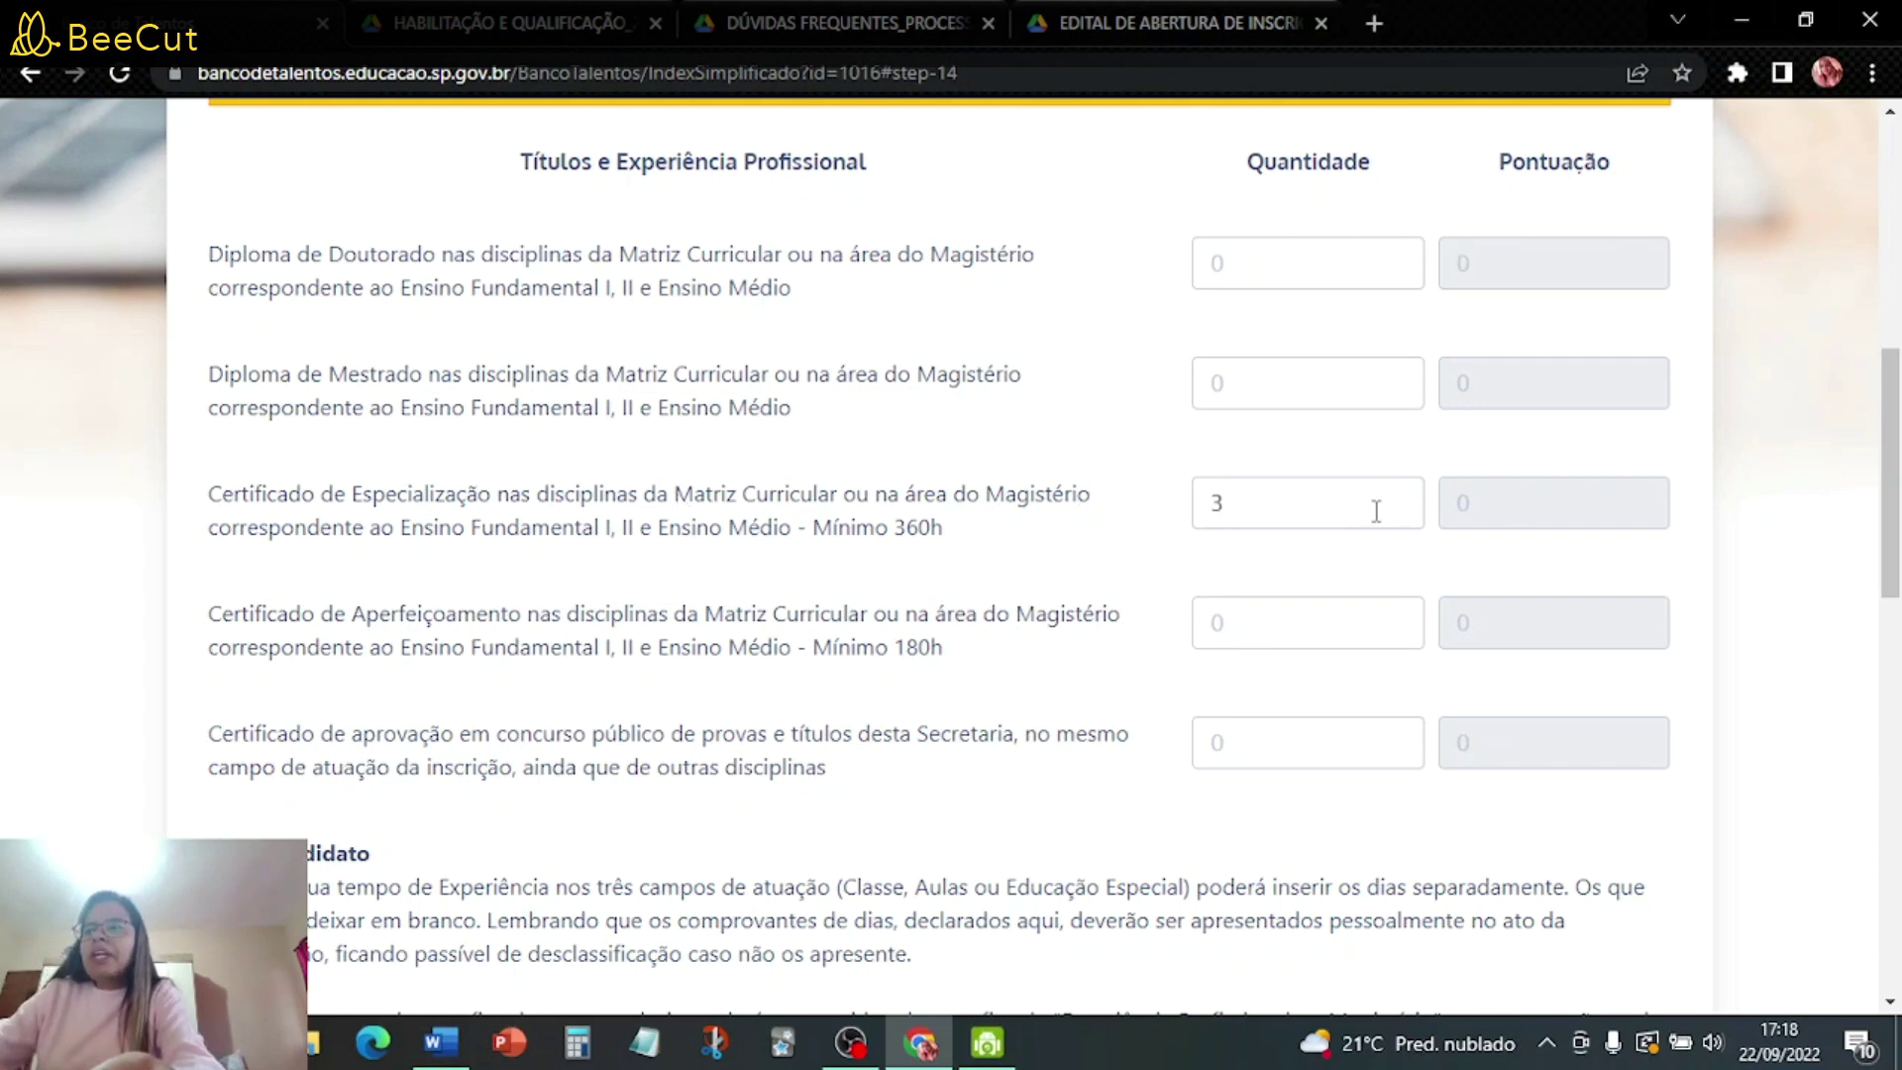
pyautogui.click(1353, 608)
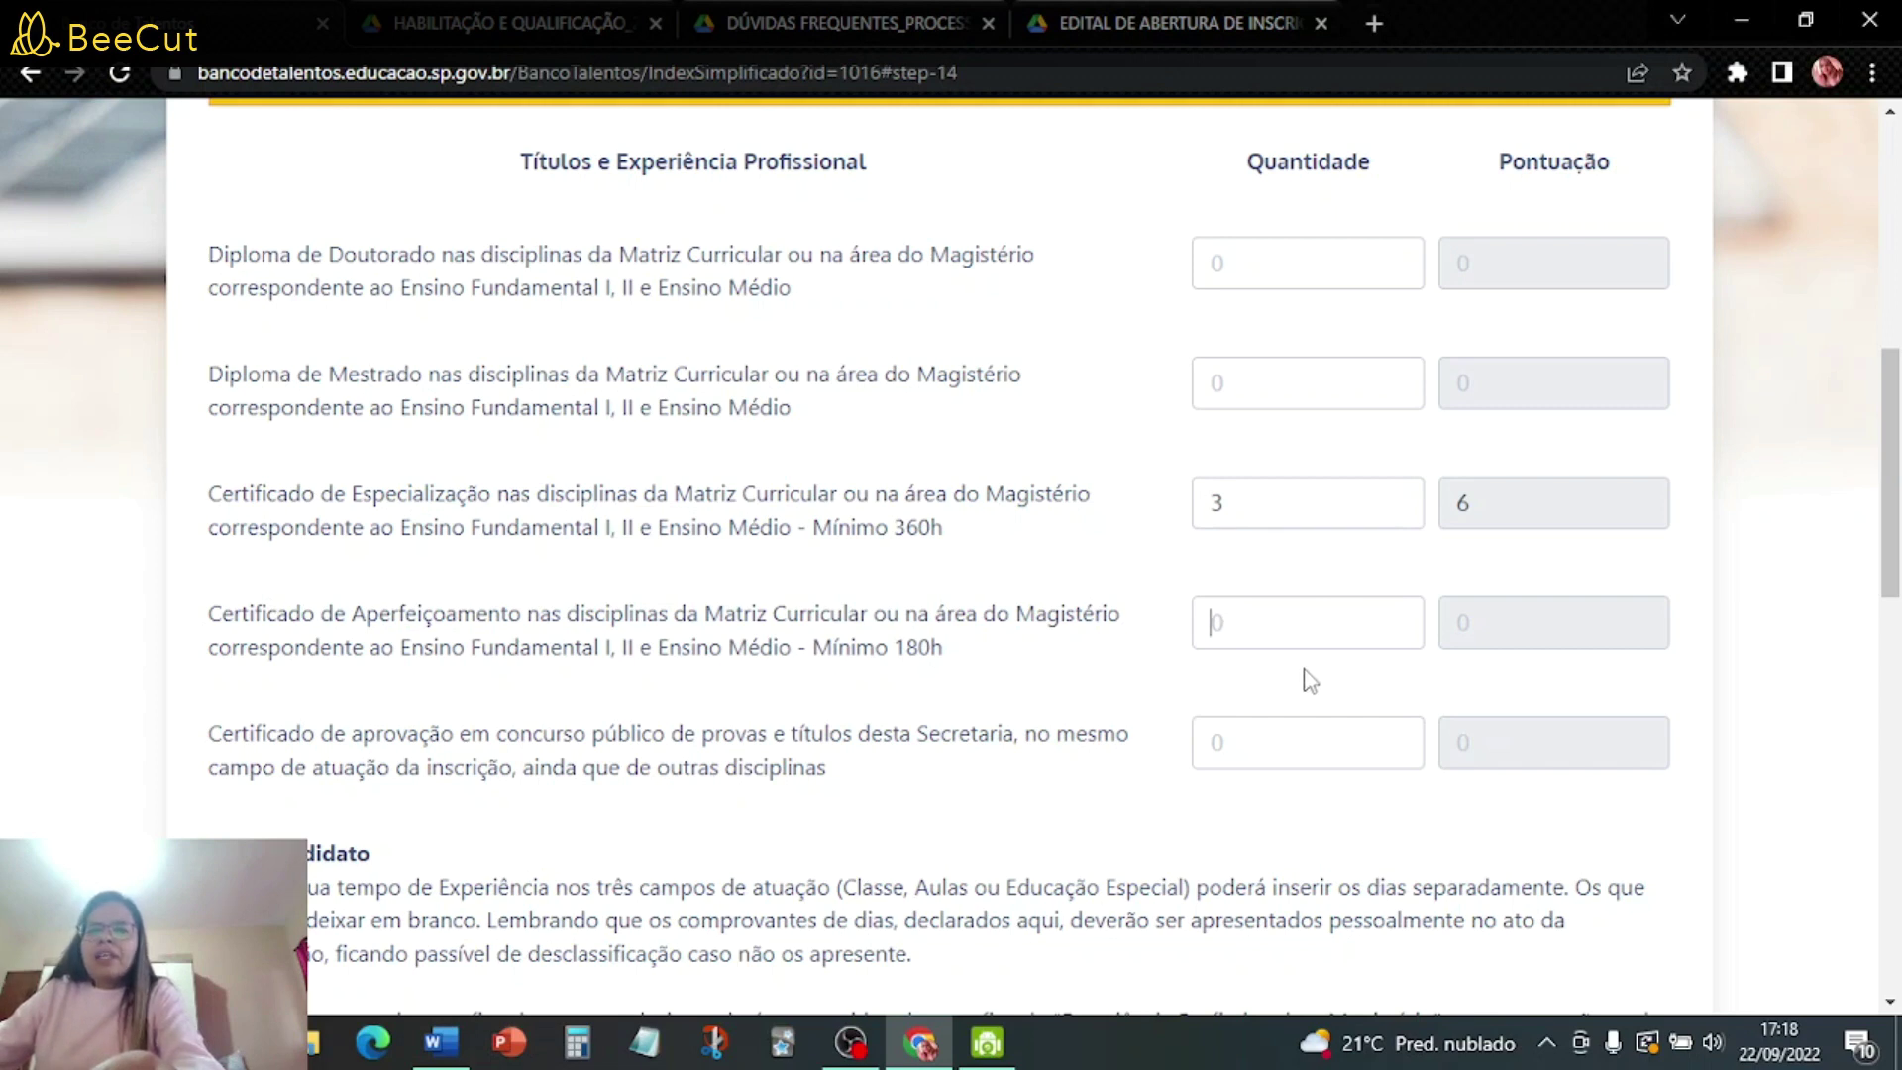
pyautogui.write('3')
pyautogui.click(1513, 682)
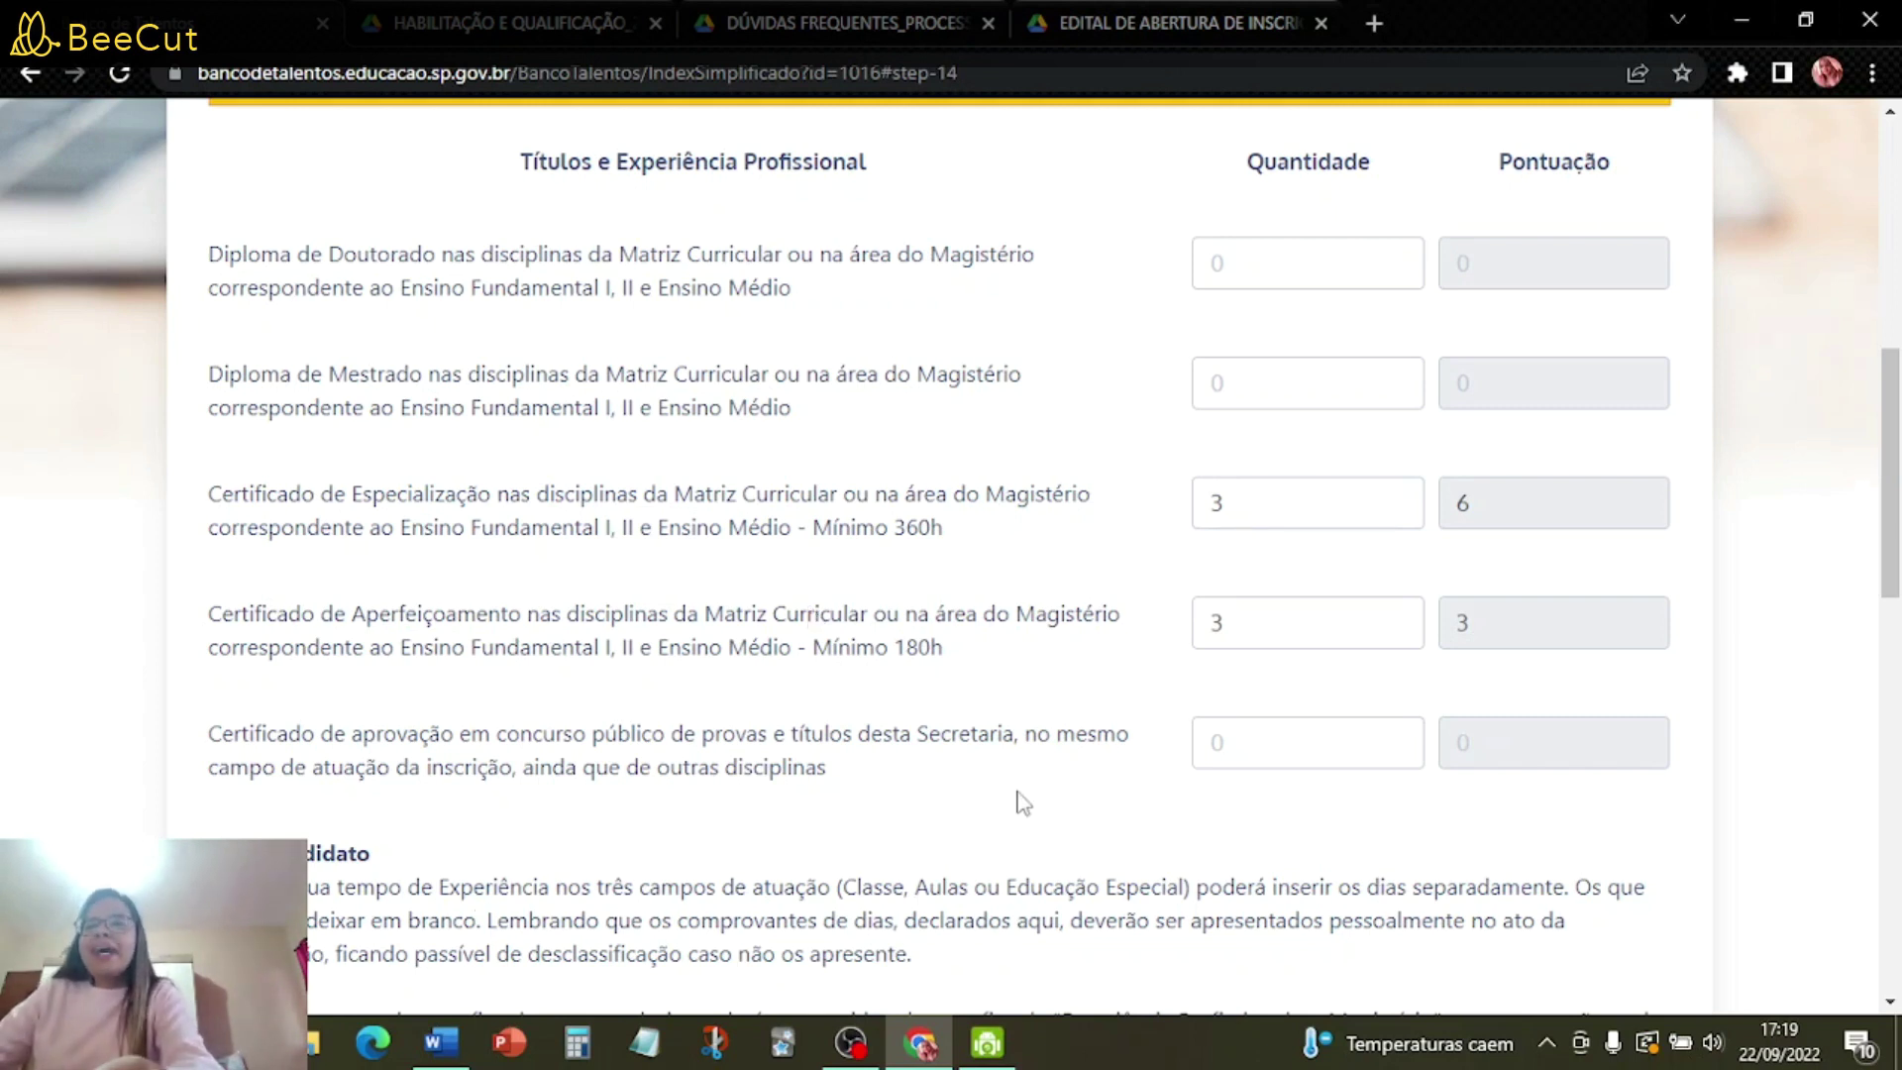
pyautogui.scroll(-4, 1023, 803)
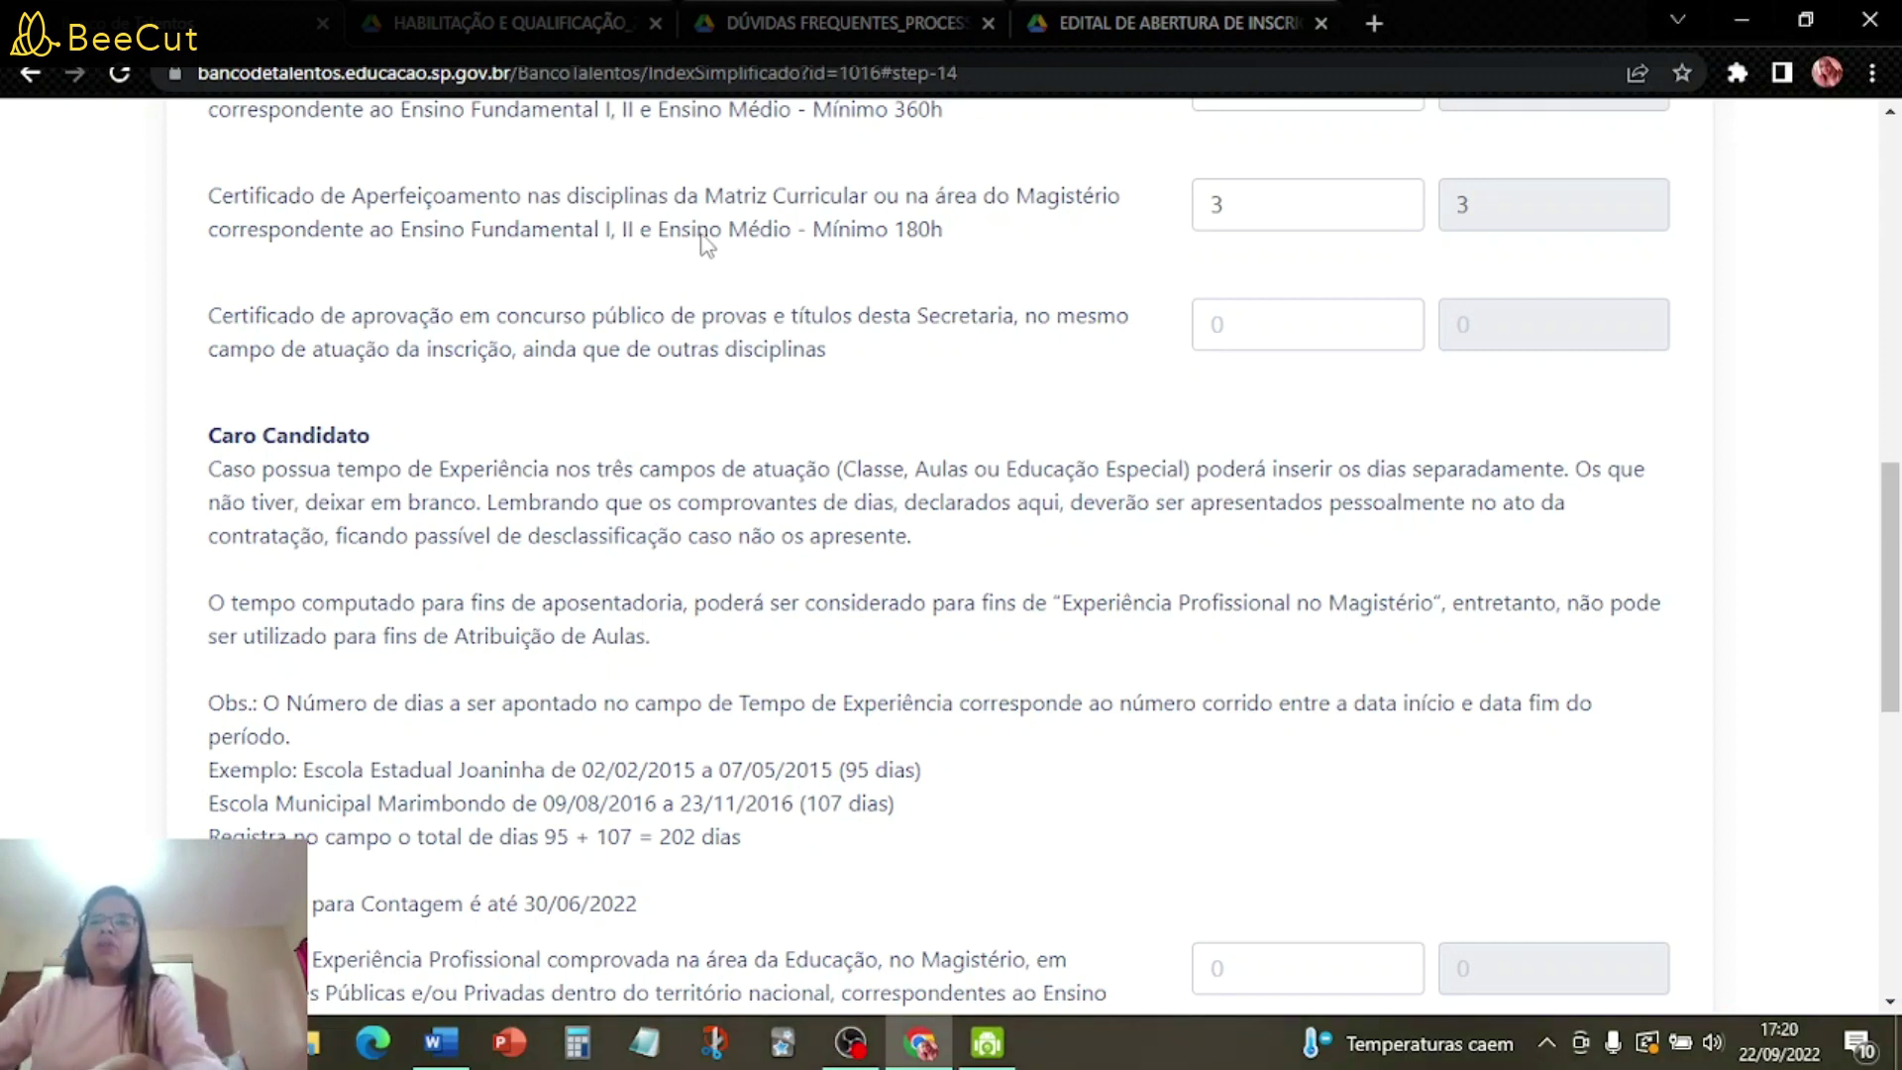
pyautogui.scroll(-1, 1159, 509)
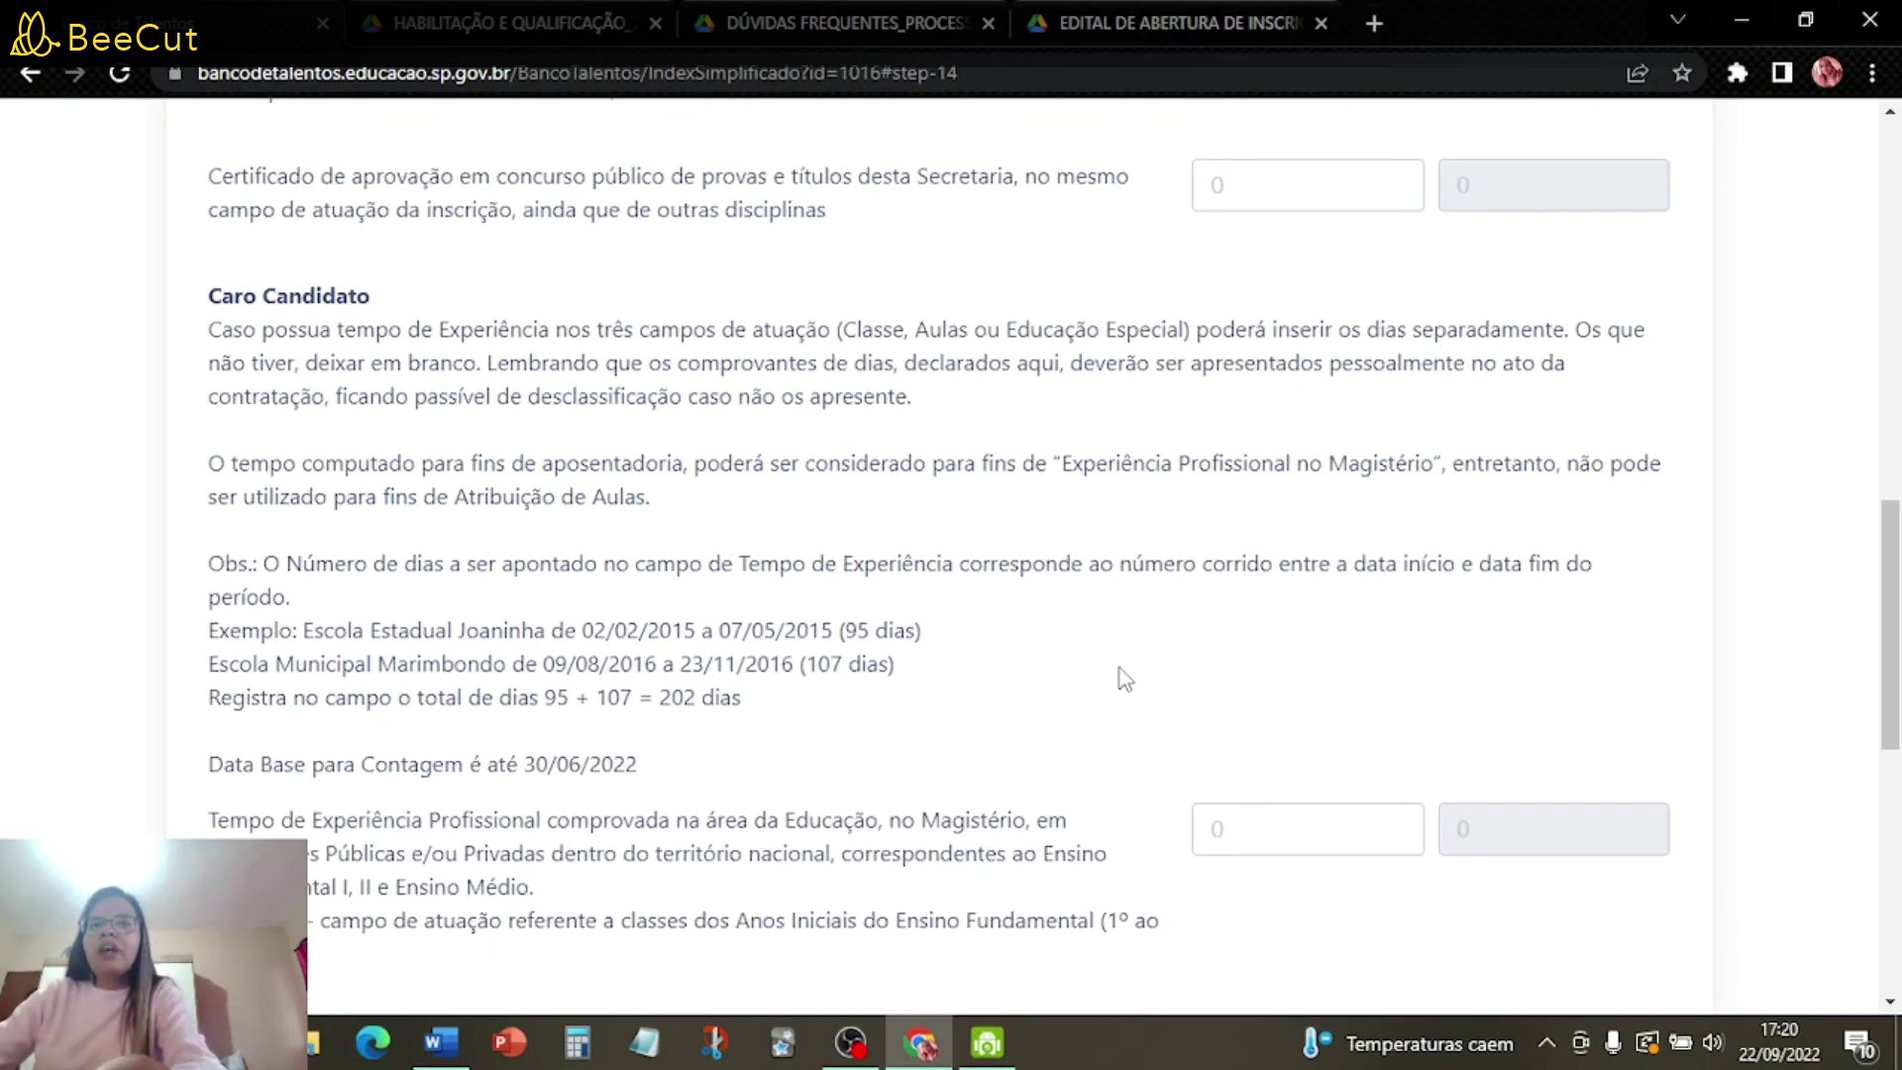
pyautogui.scroll(-2, 1127, 677)
pyautogui.scroll(-3, 1127, 677)
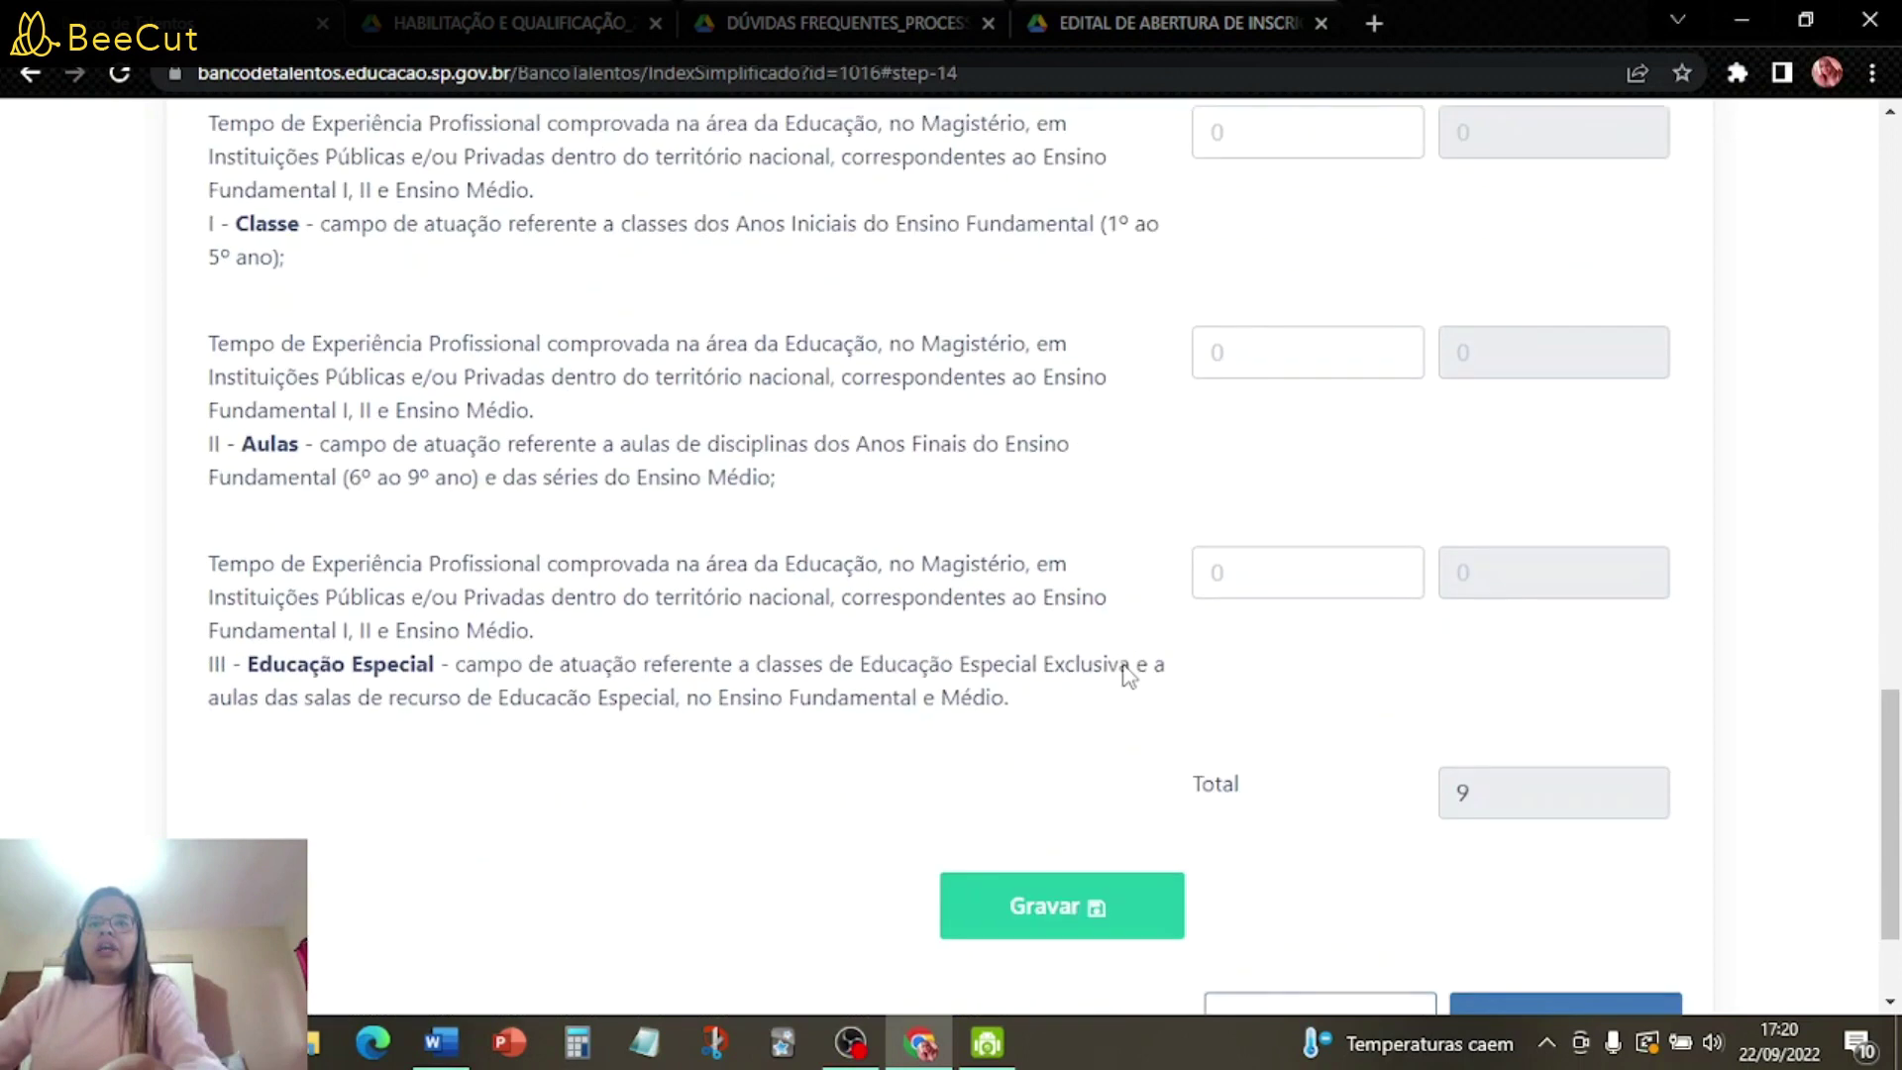
pyautogui.scroll(4, 1091, 650)
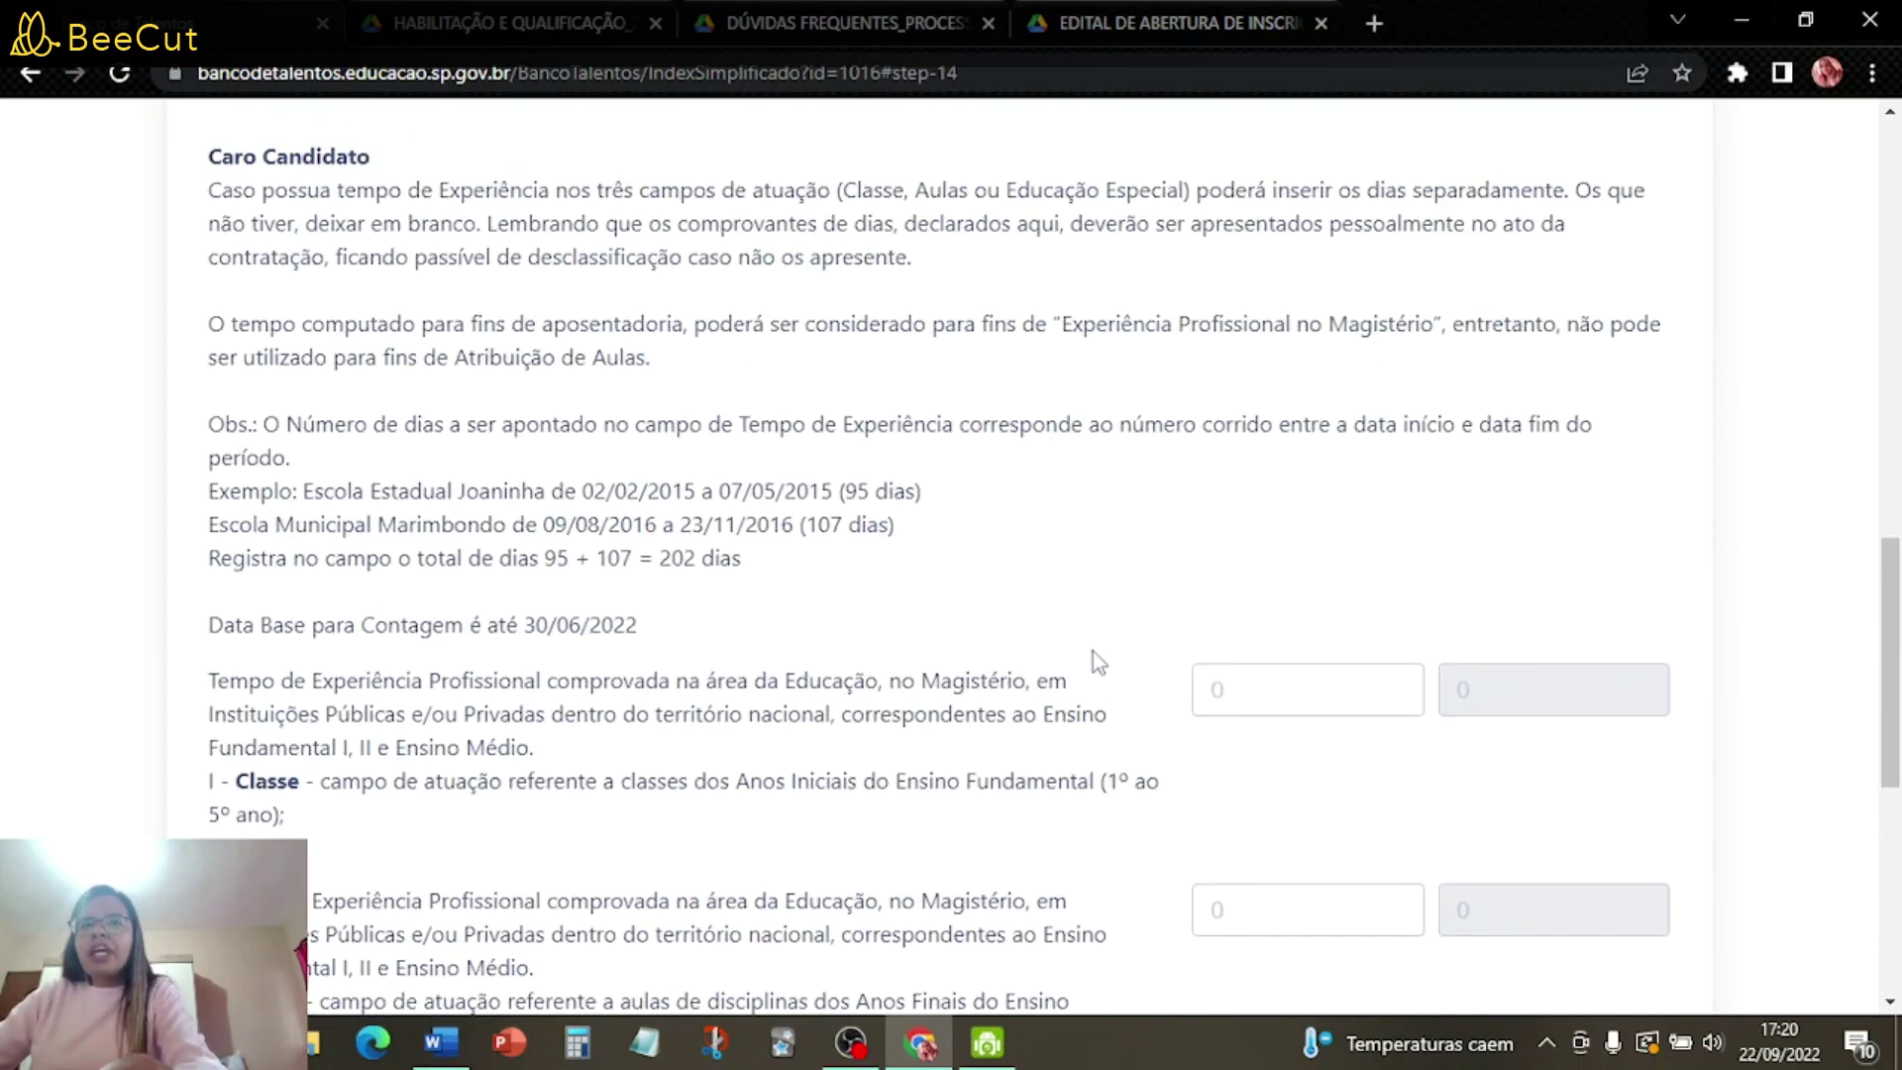
pyautogui.scroll(-2, 1092, 650)
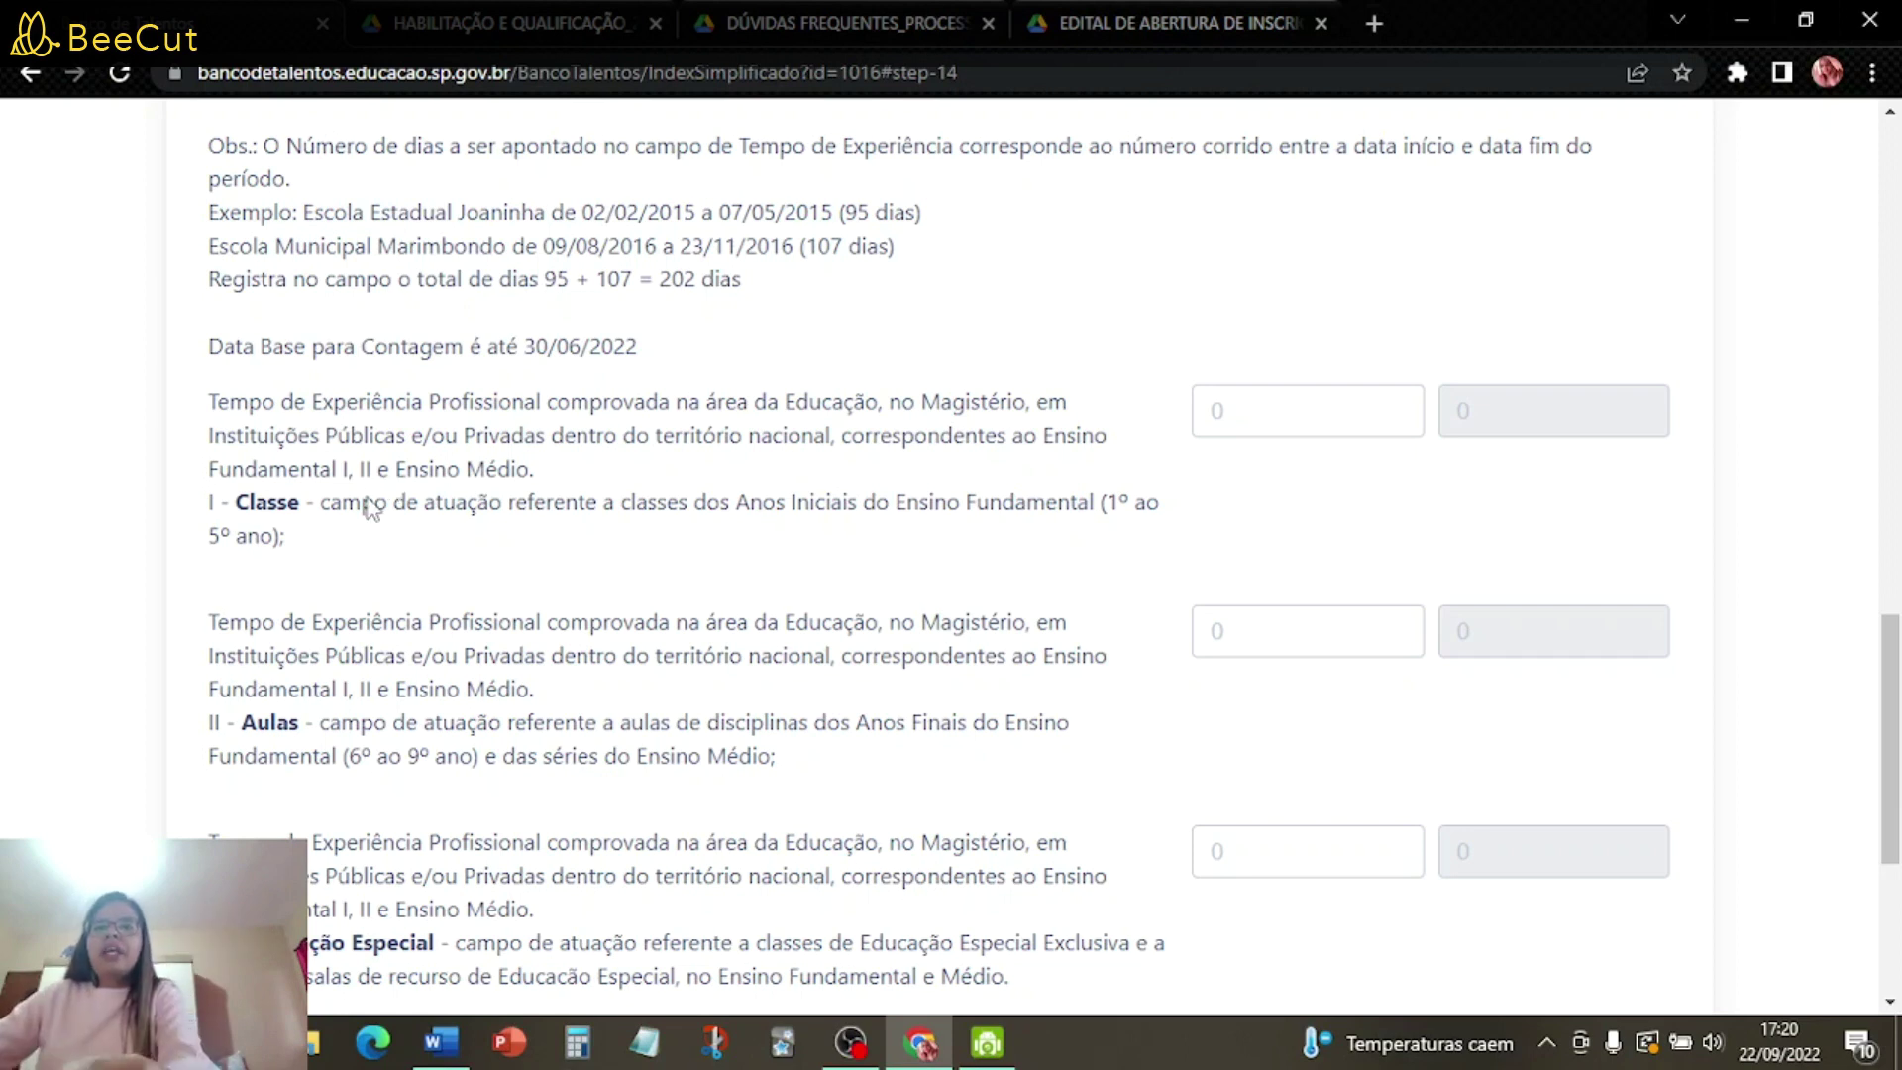
pyautogui.scroll(-3, 391, 852)
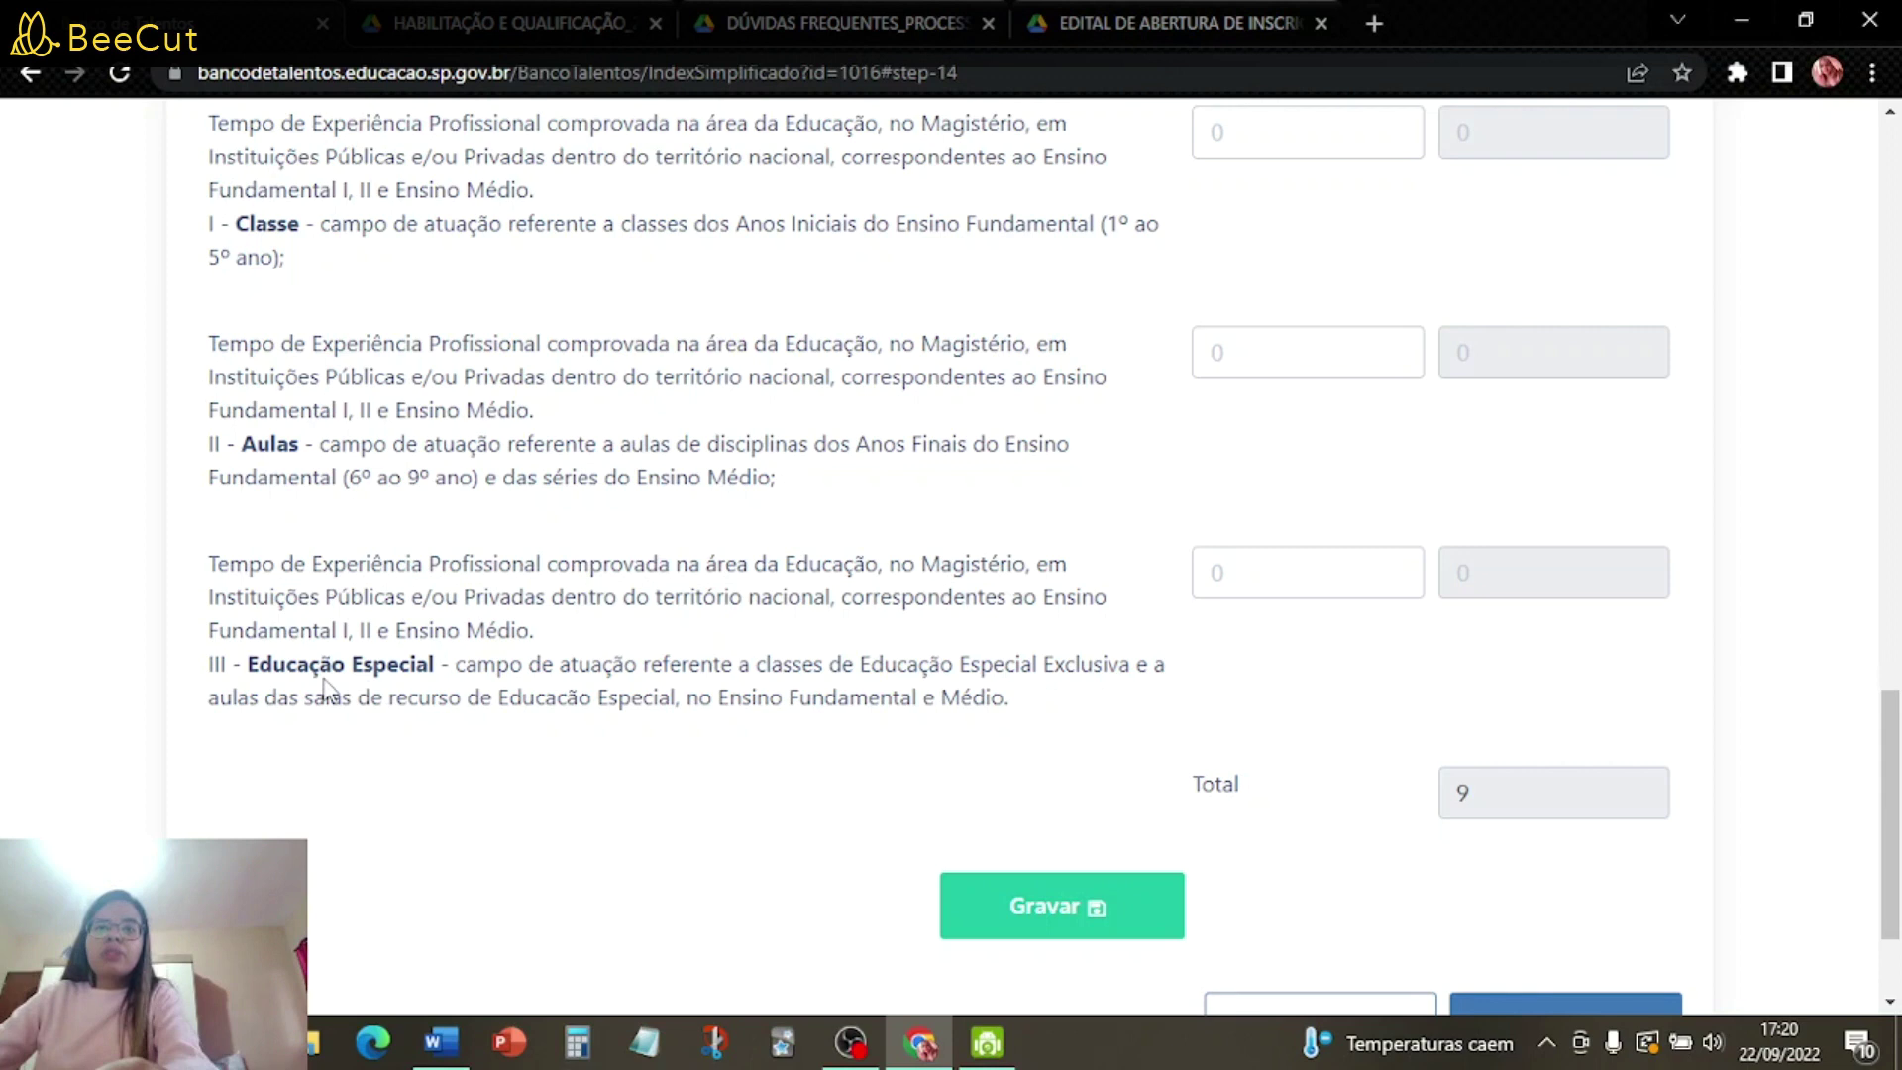
pyautogui.scroll(3, 326, 686)
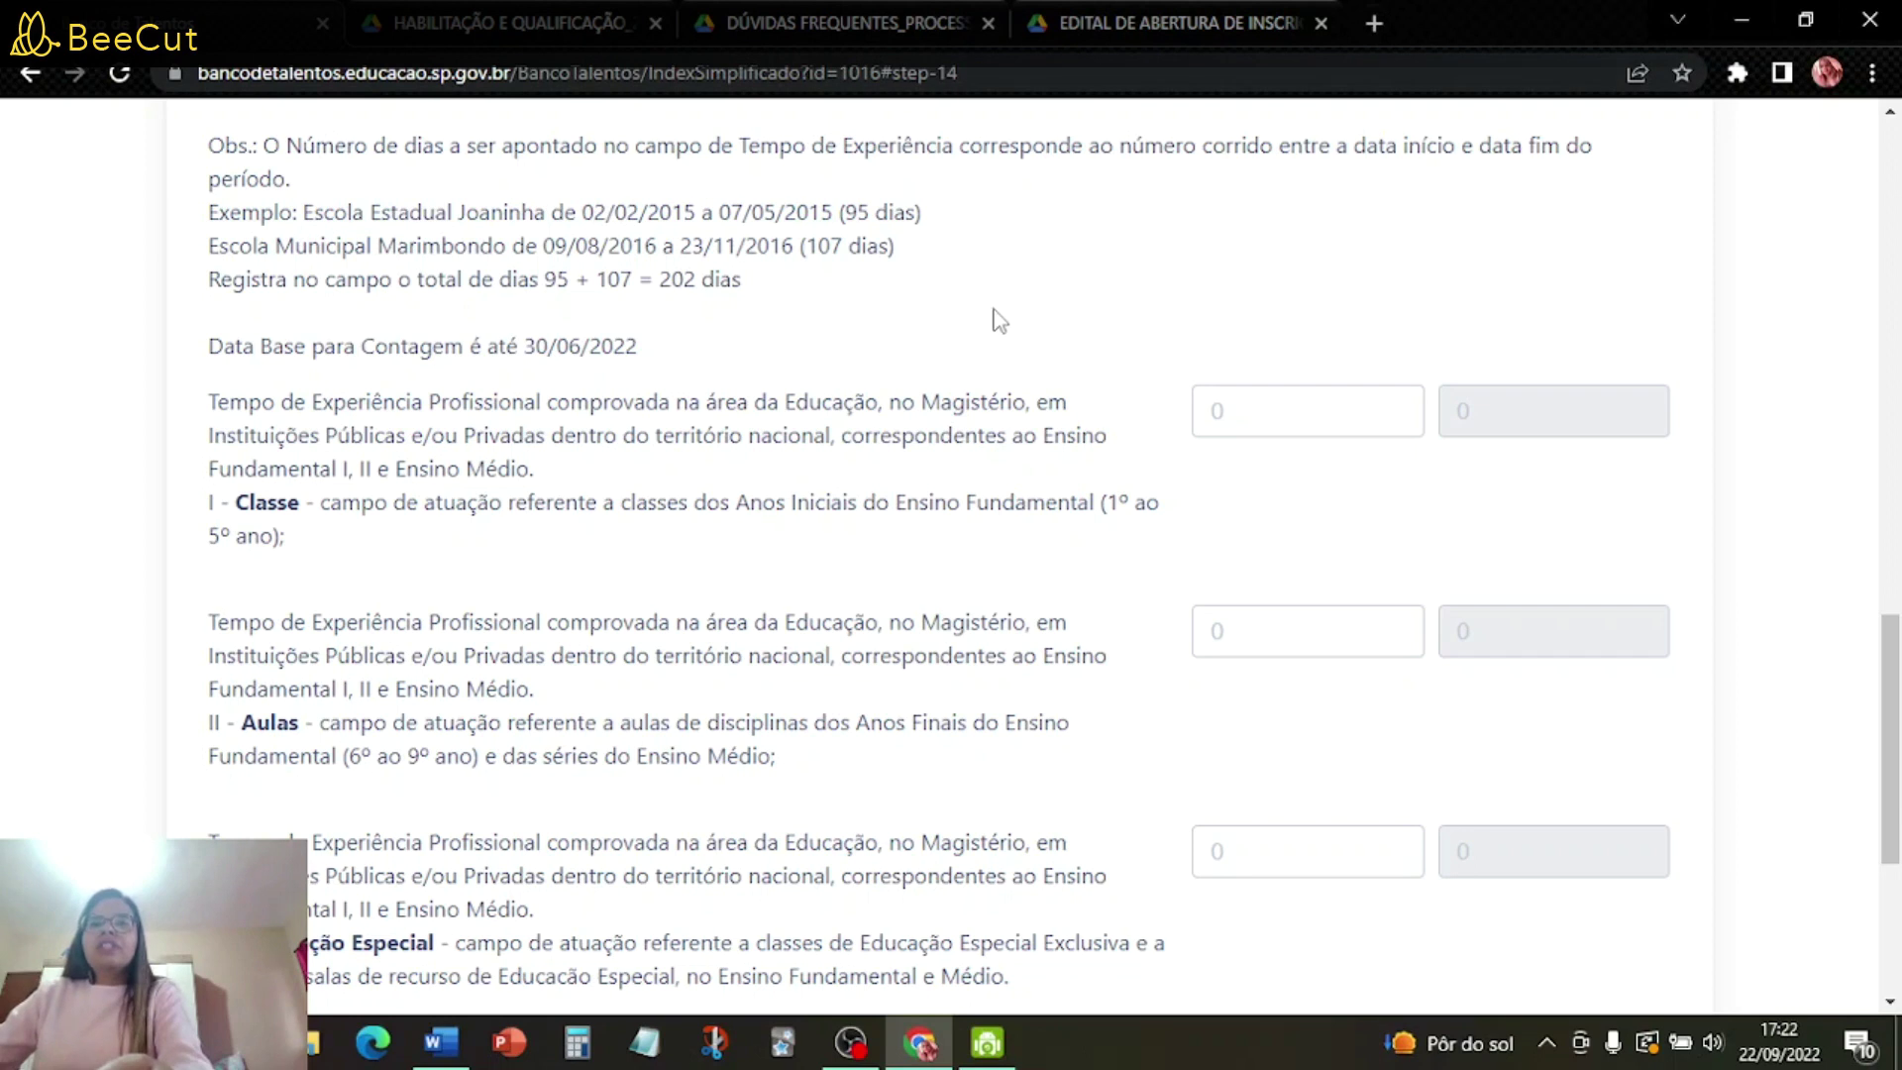
pyautogui.scroll(-3, 995, 327)
pyautogui.scroll(3, 1010, 412)
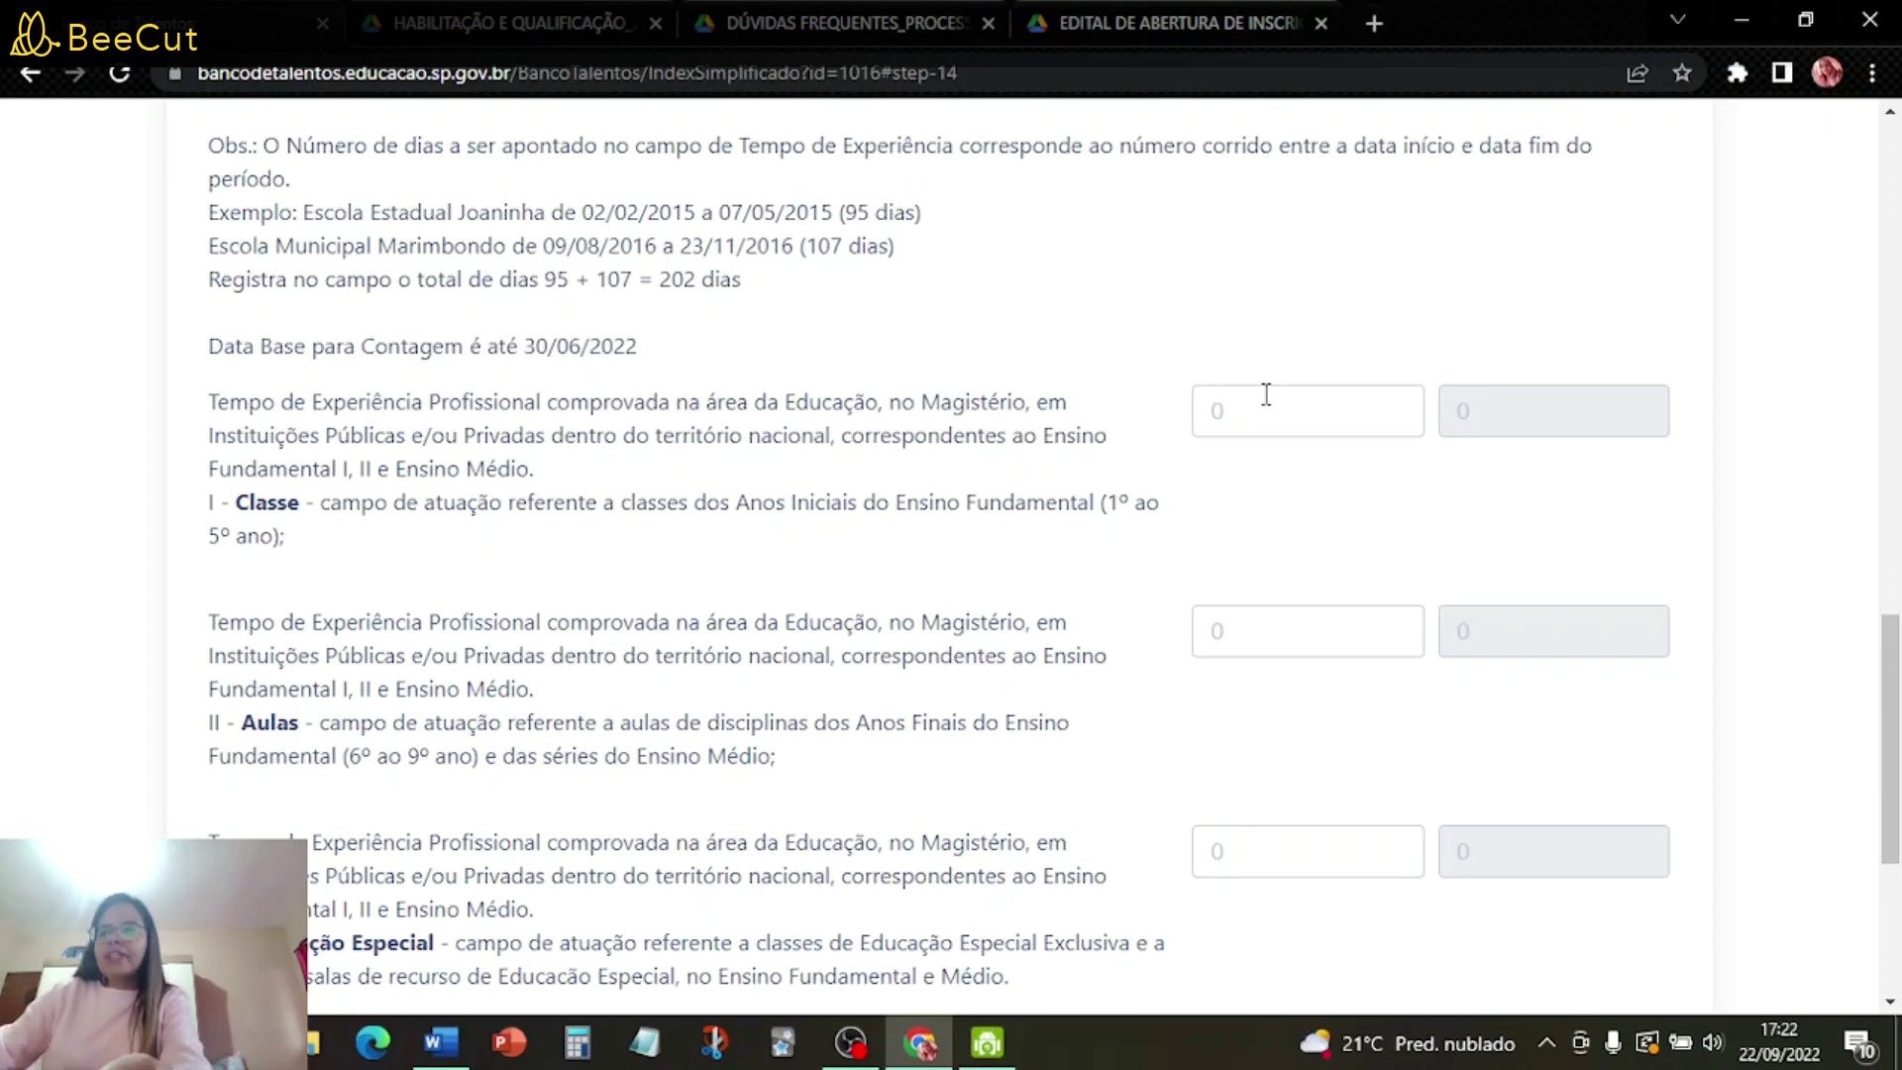
# - Record 1000 Classe experience days for 2 points and check the total reads 11
pyautogui.write('1000')
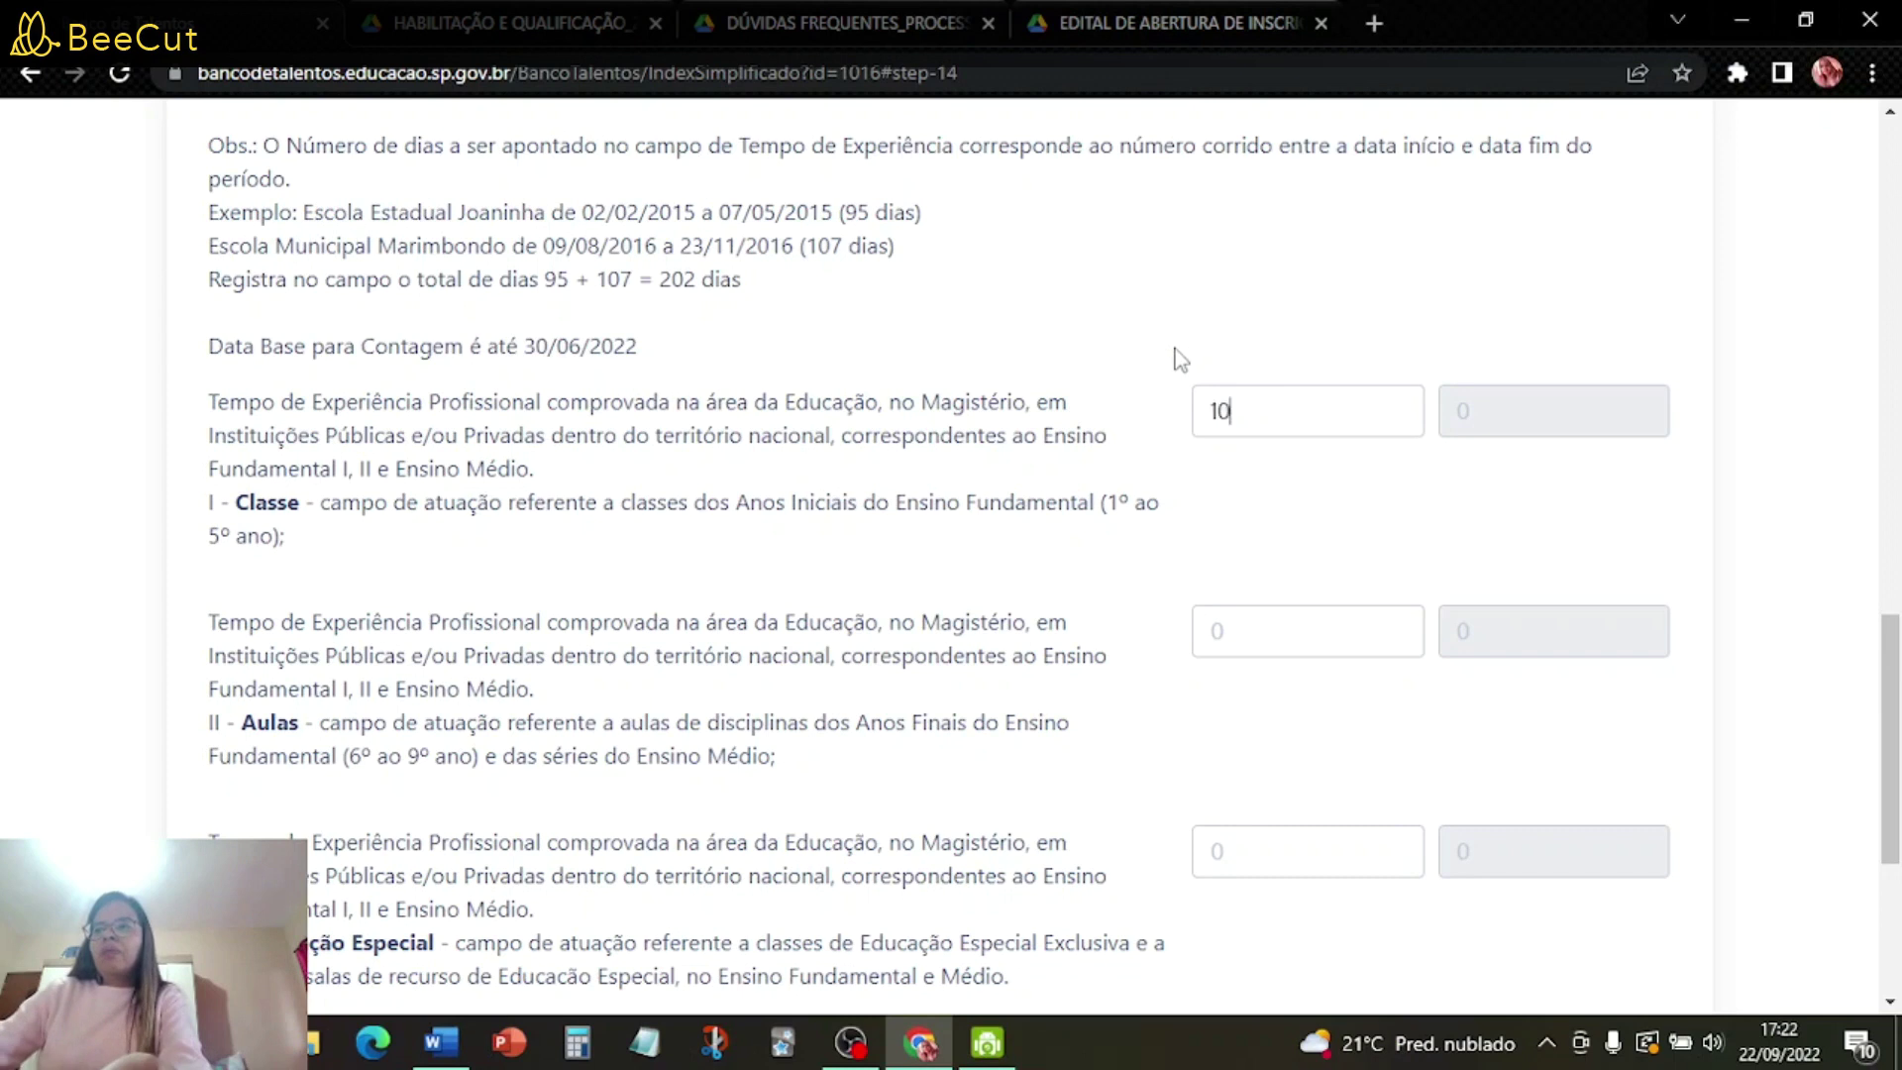
pyautogui.click(1309, 641)
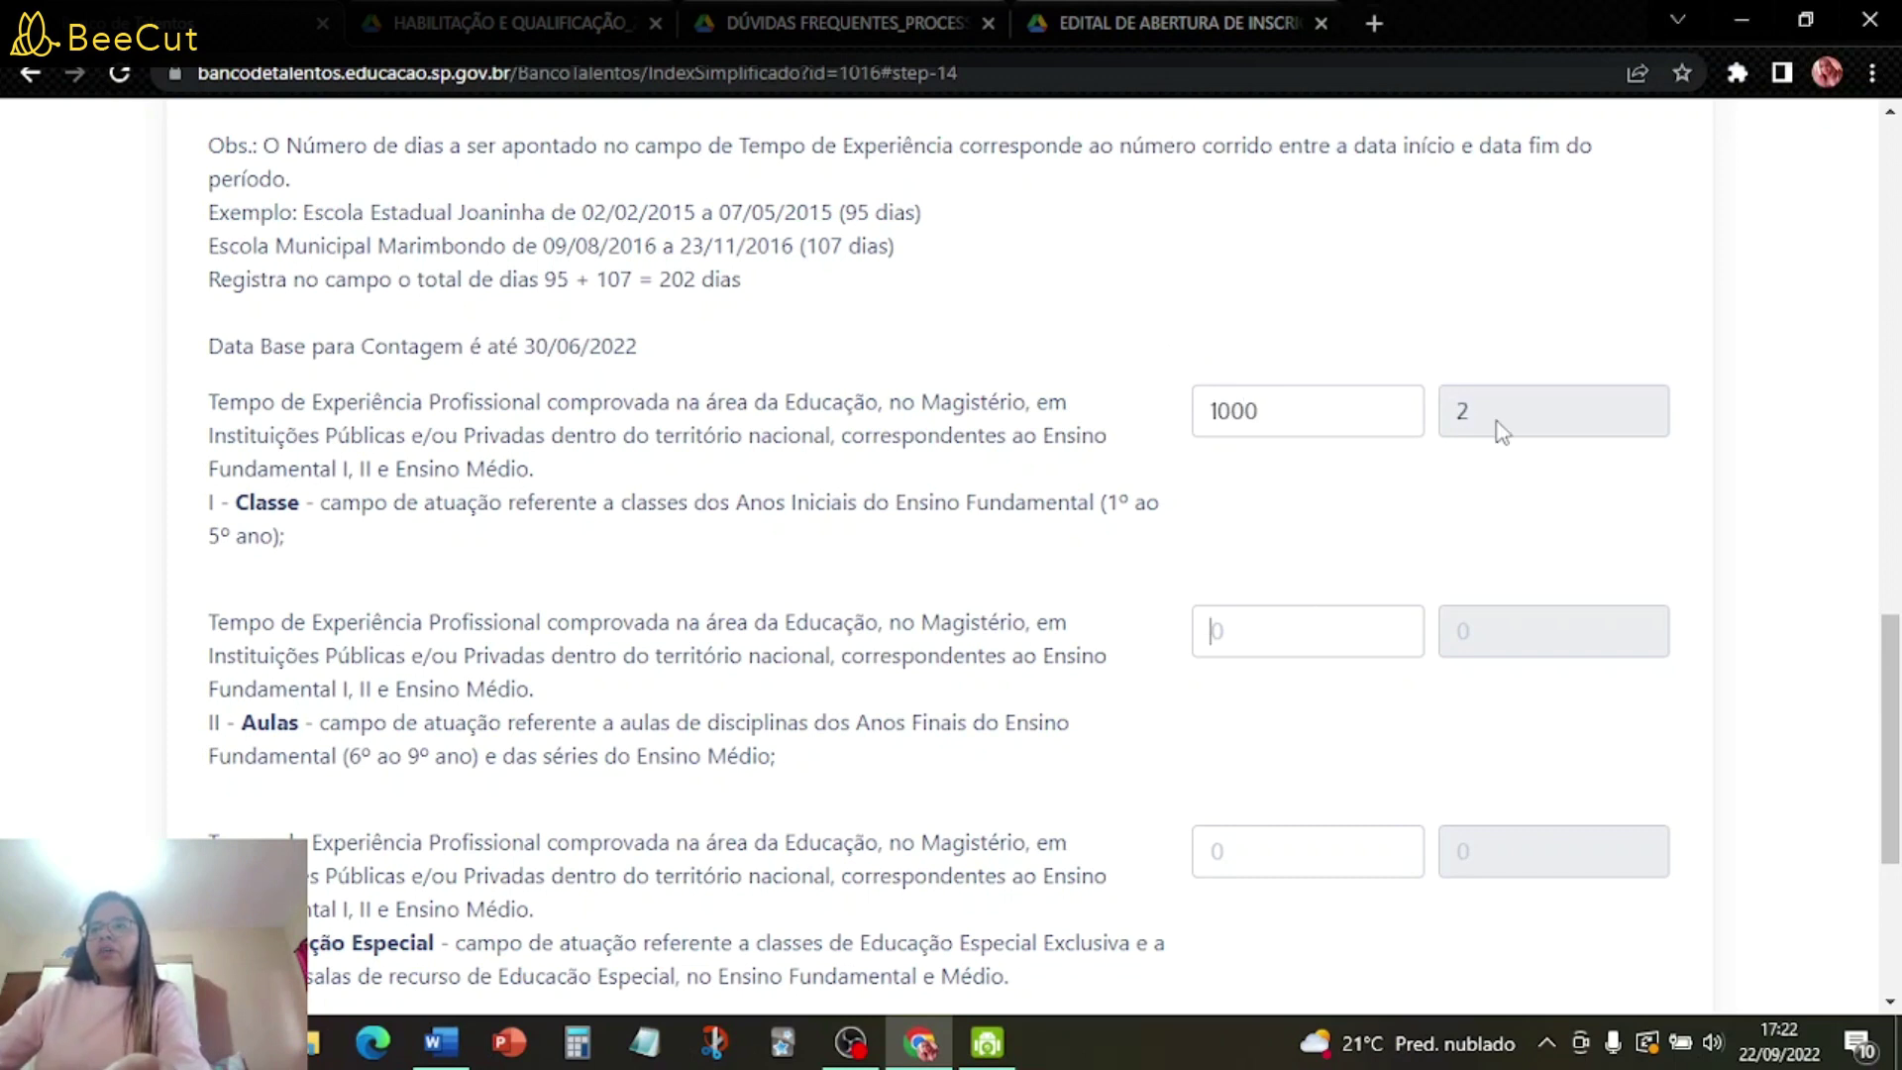
pyautogui.scroll(-4, 984, 602)
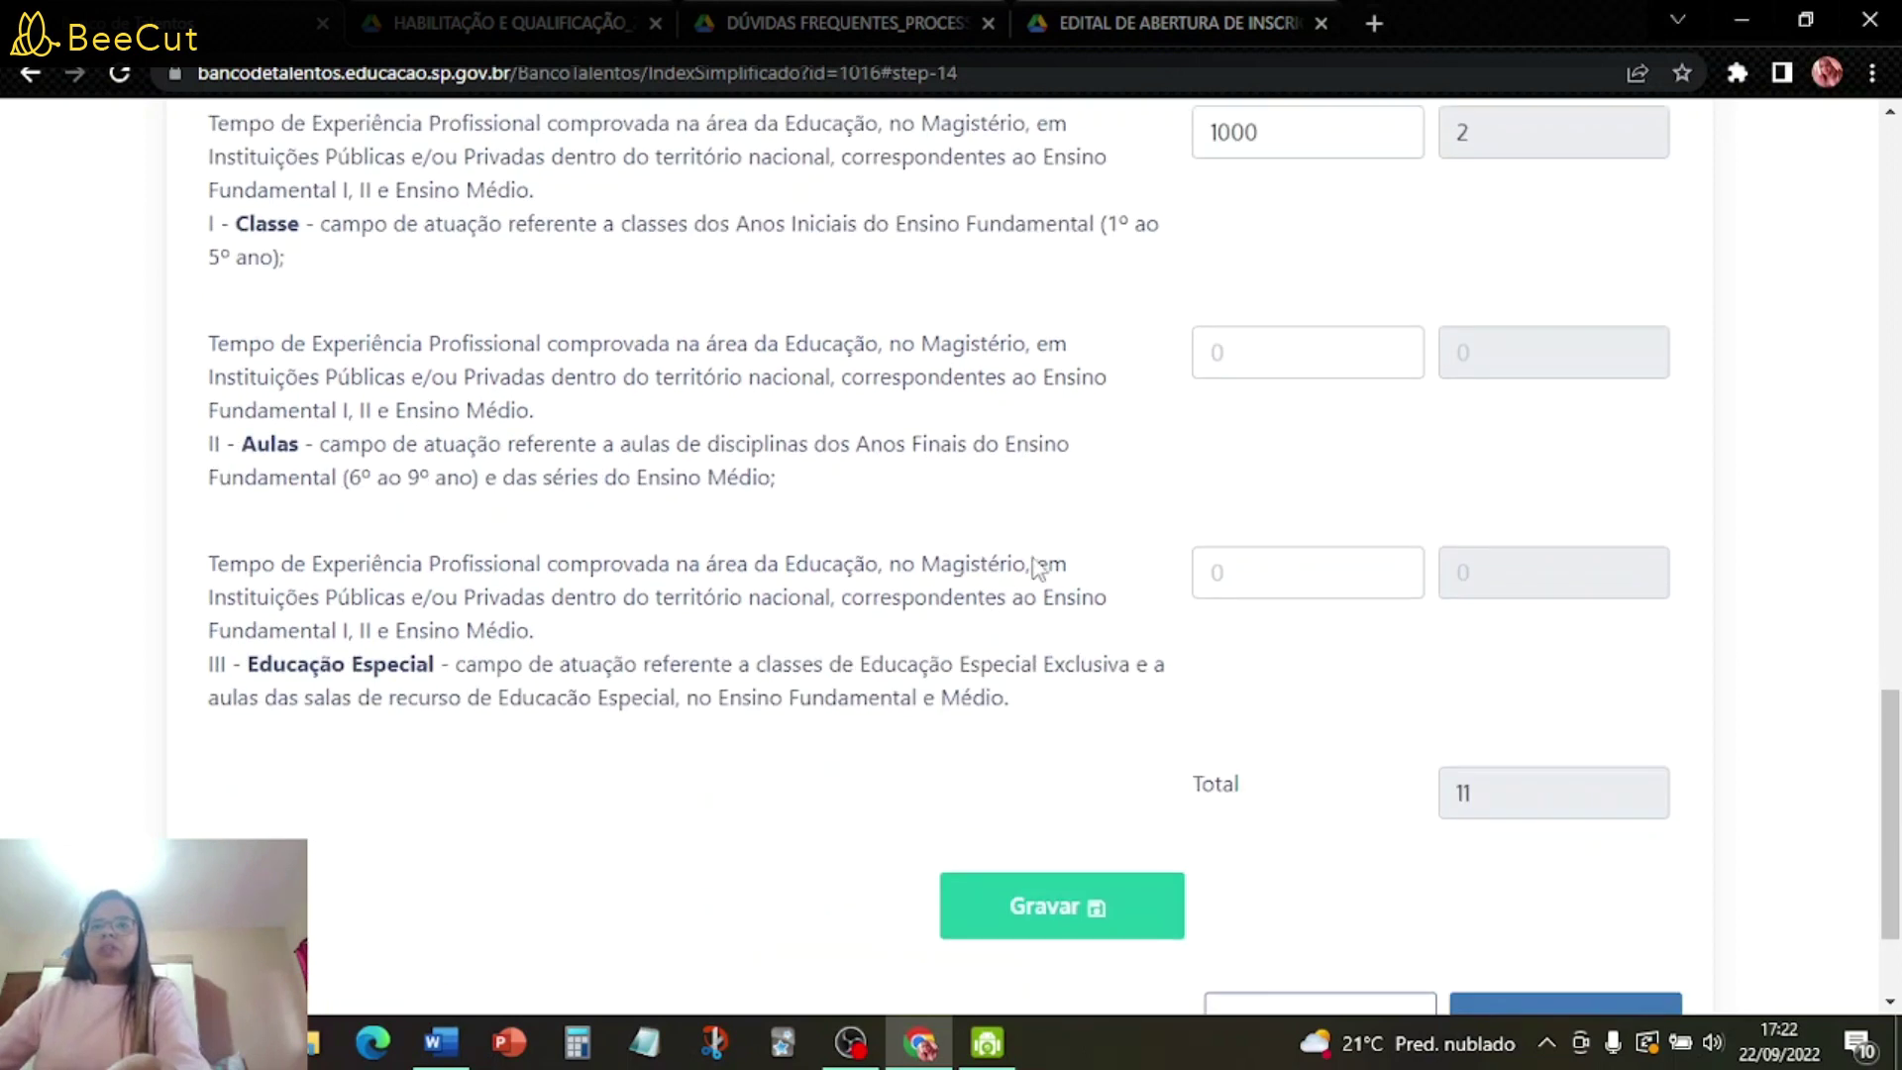
pyautogui.scroll(1, 1268, 248)
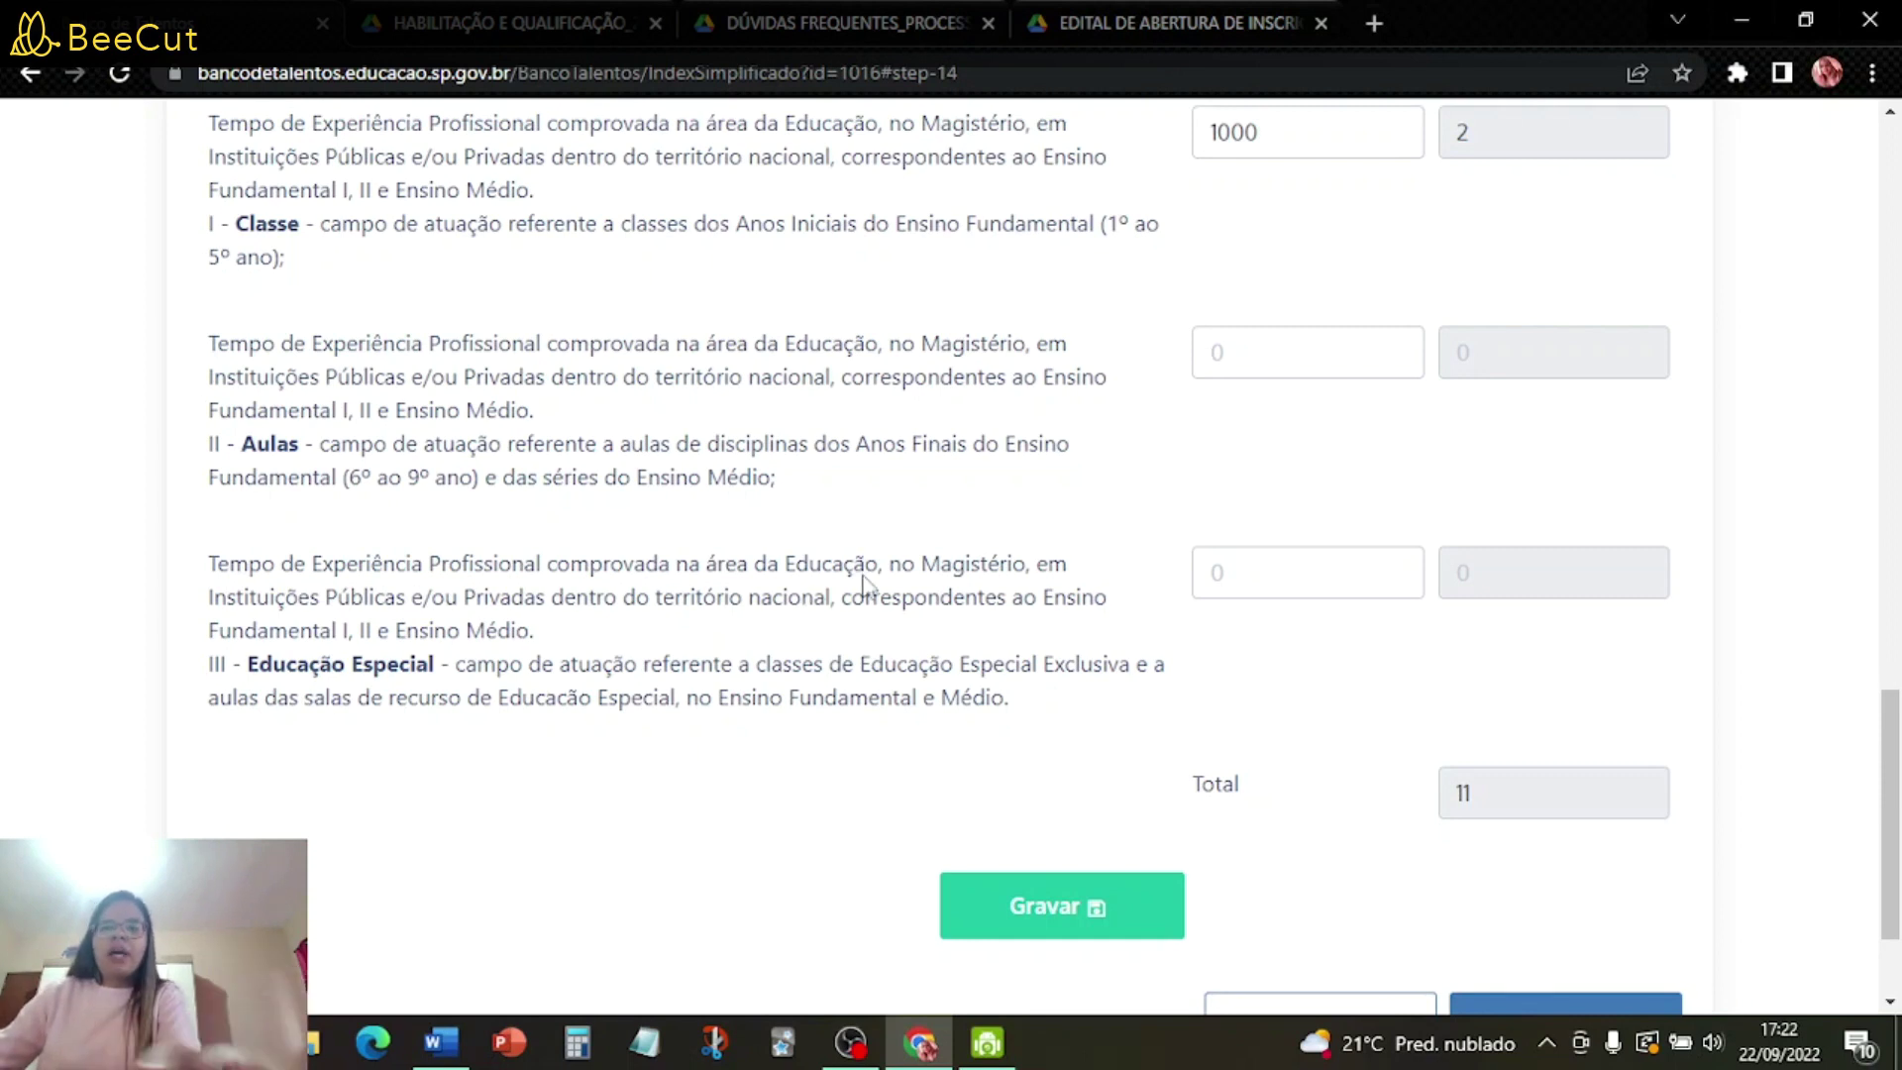
pyautogui.scroll(-1, 832, 782)
# - Save the Pontuação scores, dismiss the confirmation, and advance to Credenciamento PEI
pyautogui.click(1079, 788)
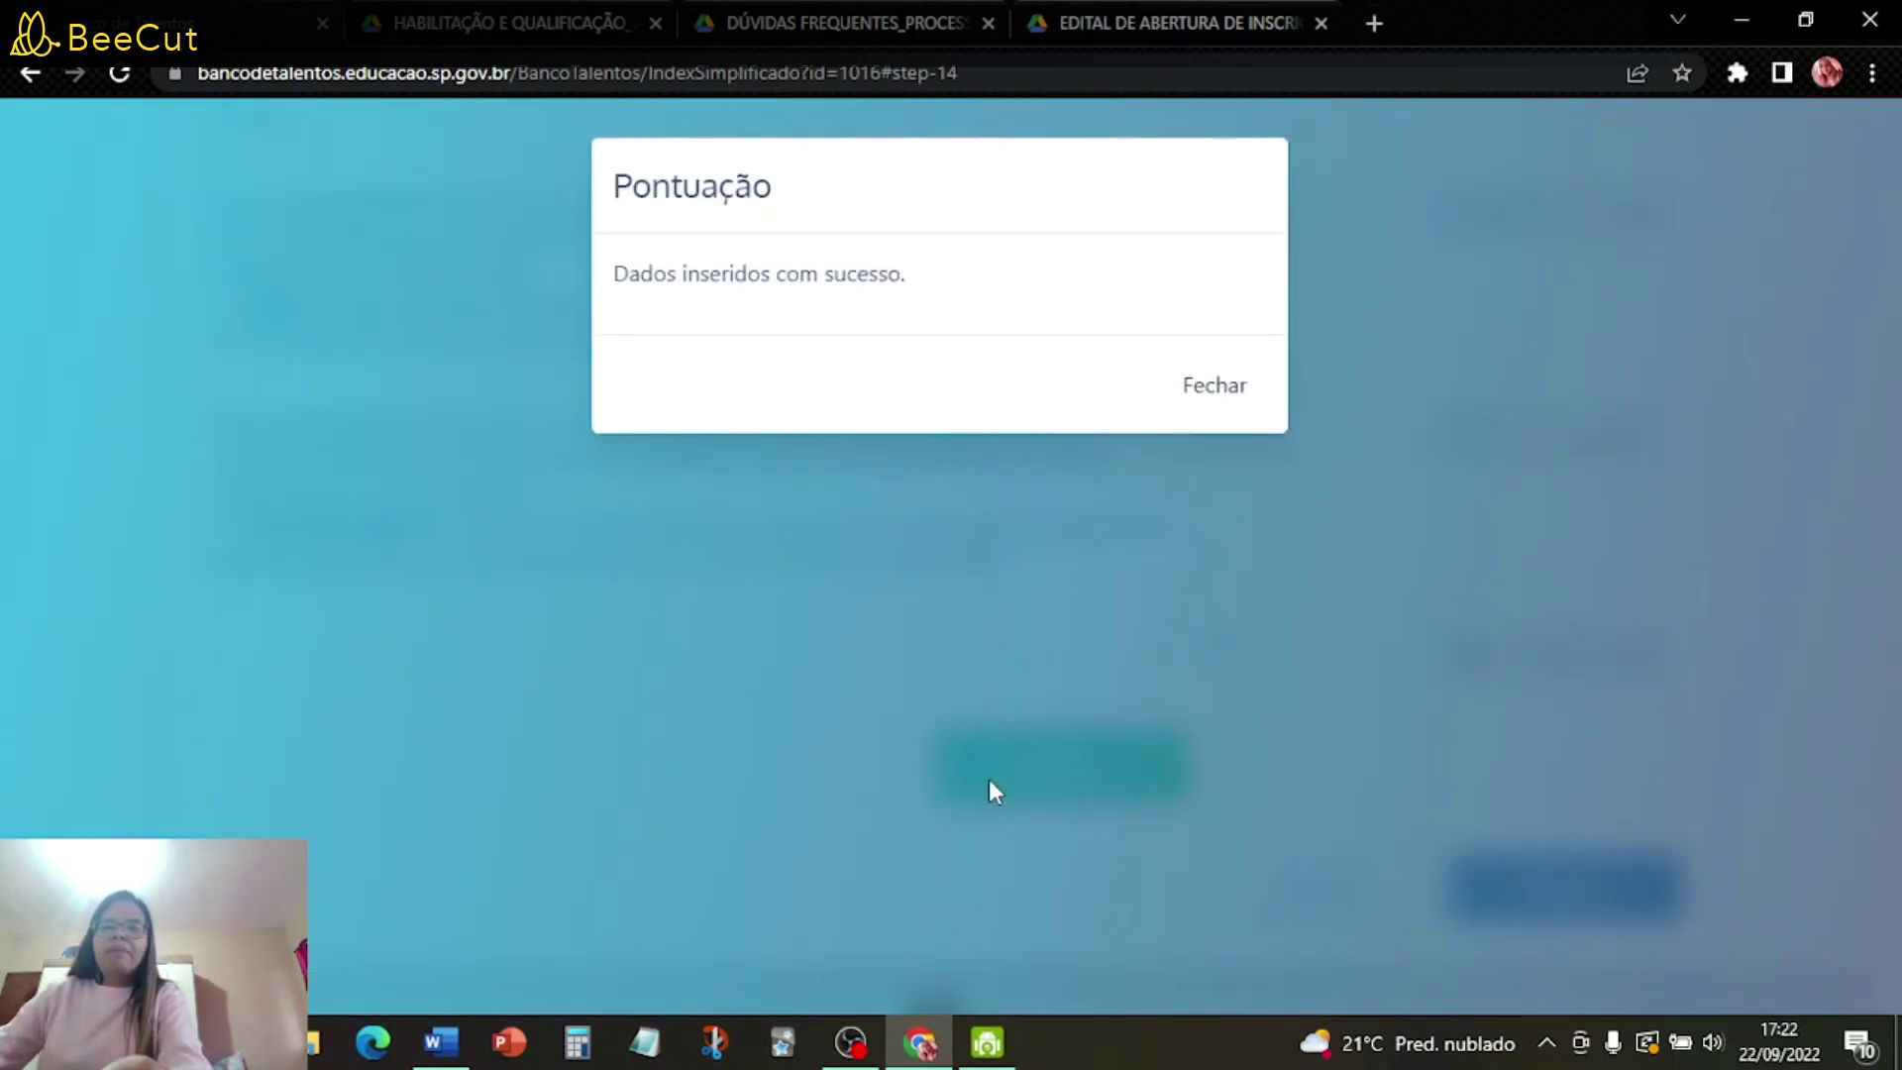
pyautogui.click(1218, 394)
pyautogui.click(1601, 901)
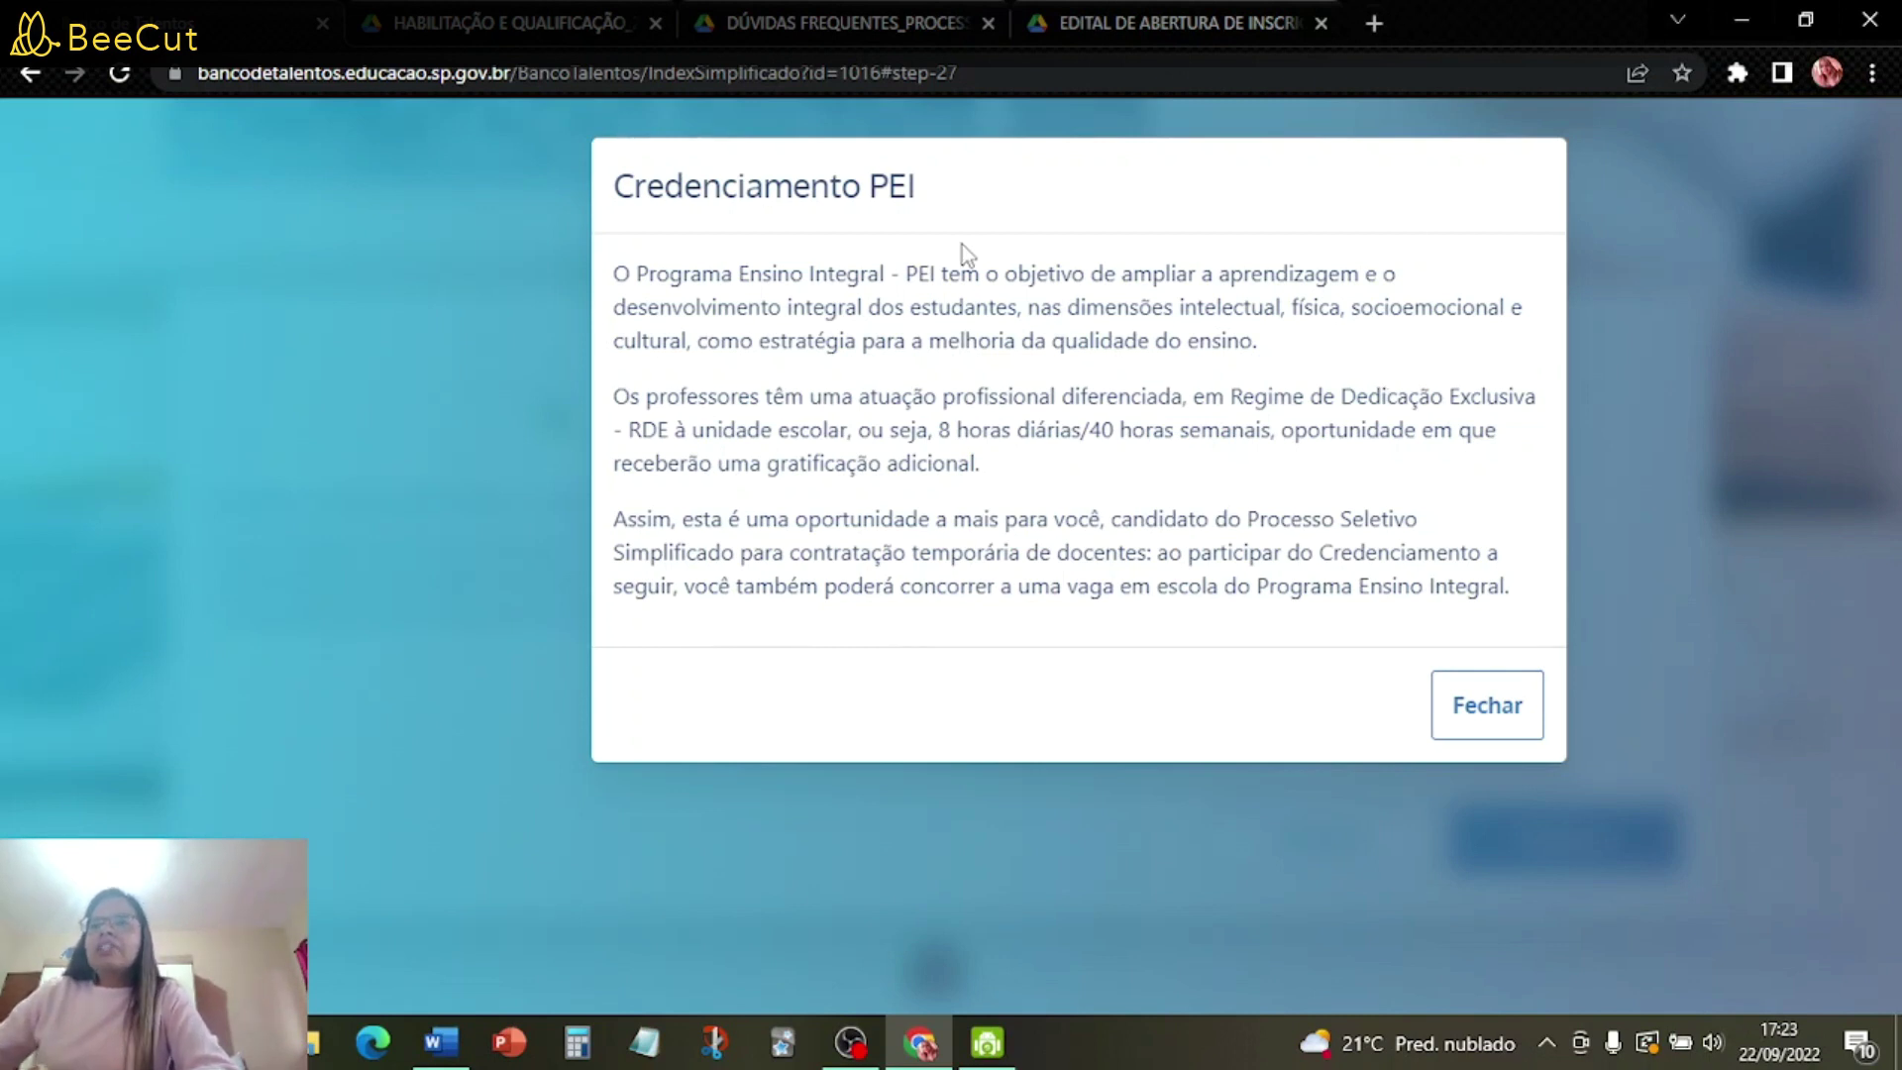
# - Close the PEI notice, return to Credenciamento PEI, and choose the Anos Iniciais do Ensino Fundamental function
pyautogui.click(1495, 726)
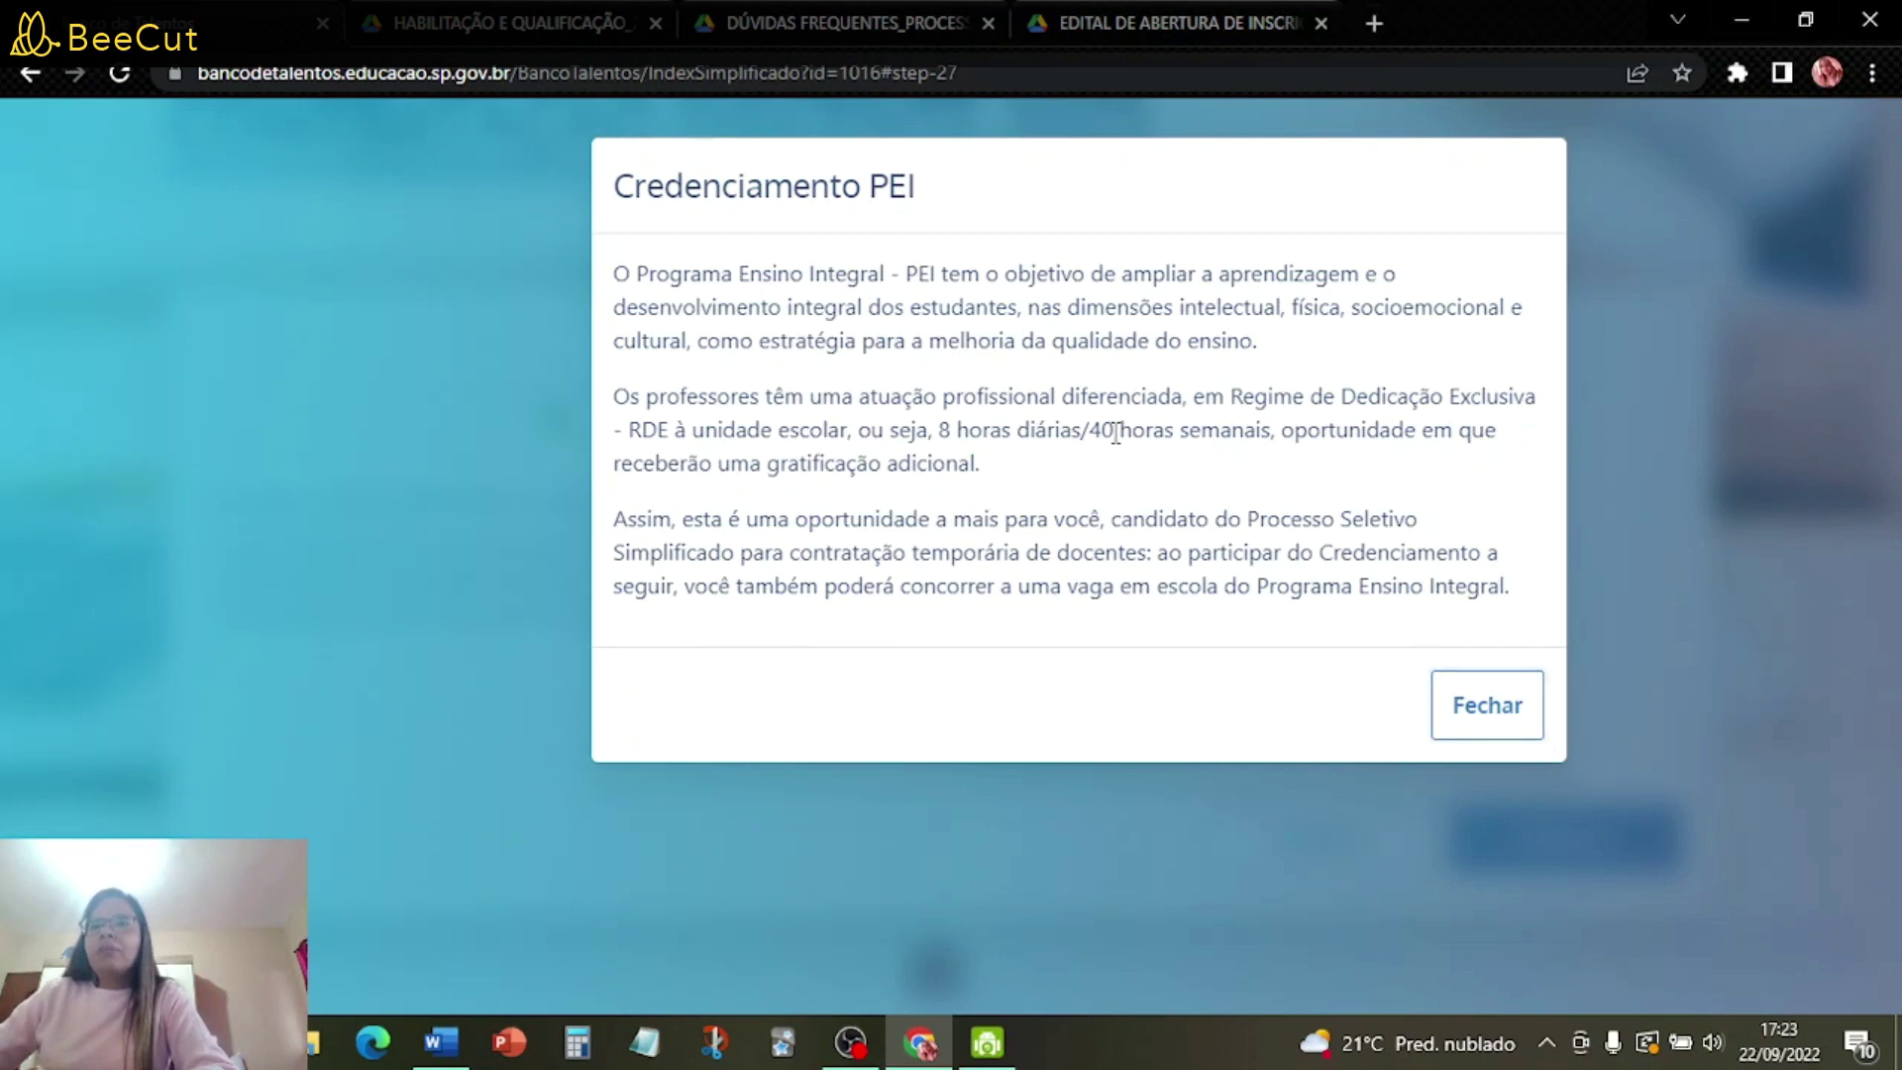
pyautogui.click(1497, 719)
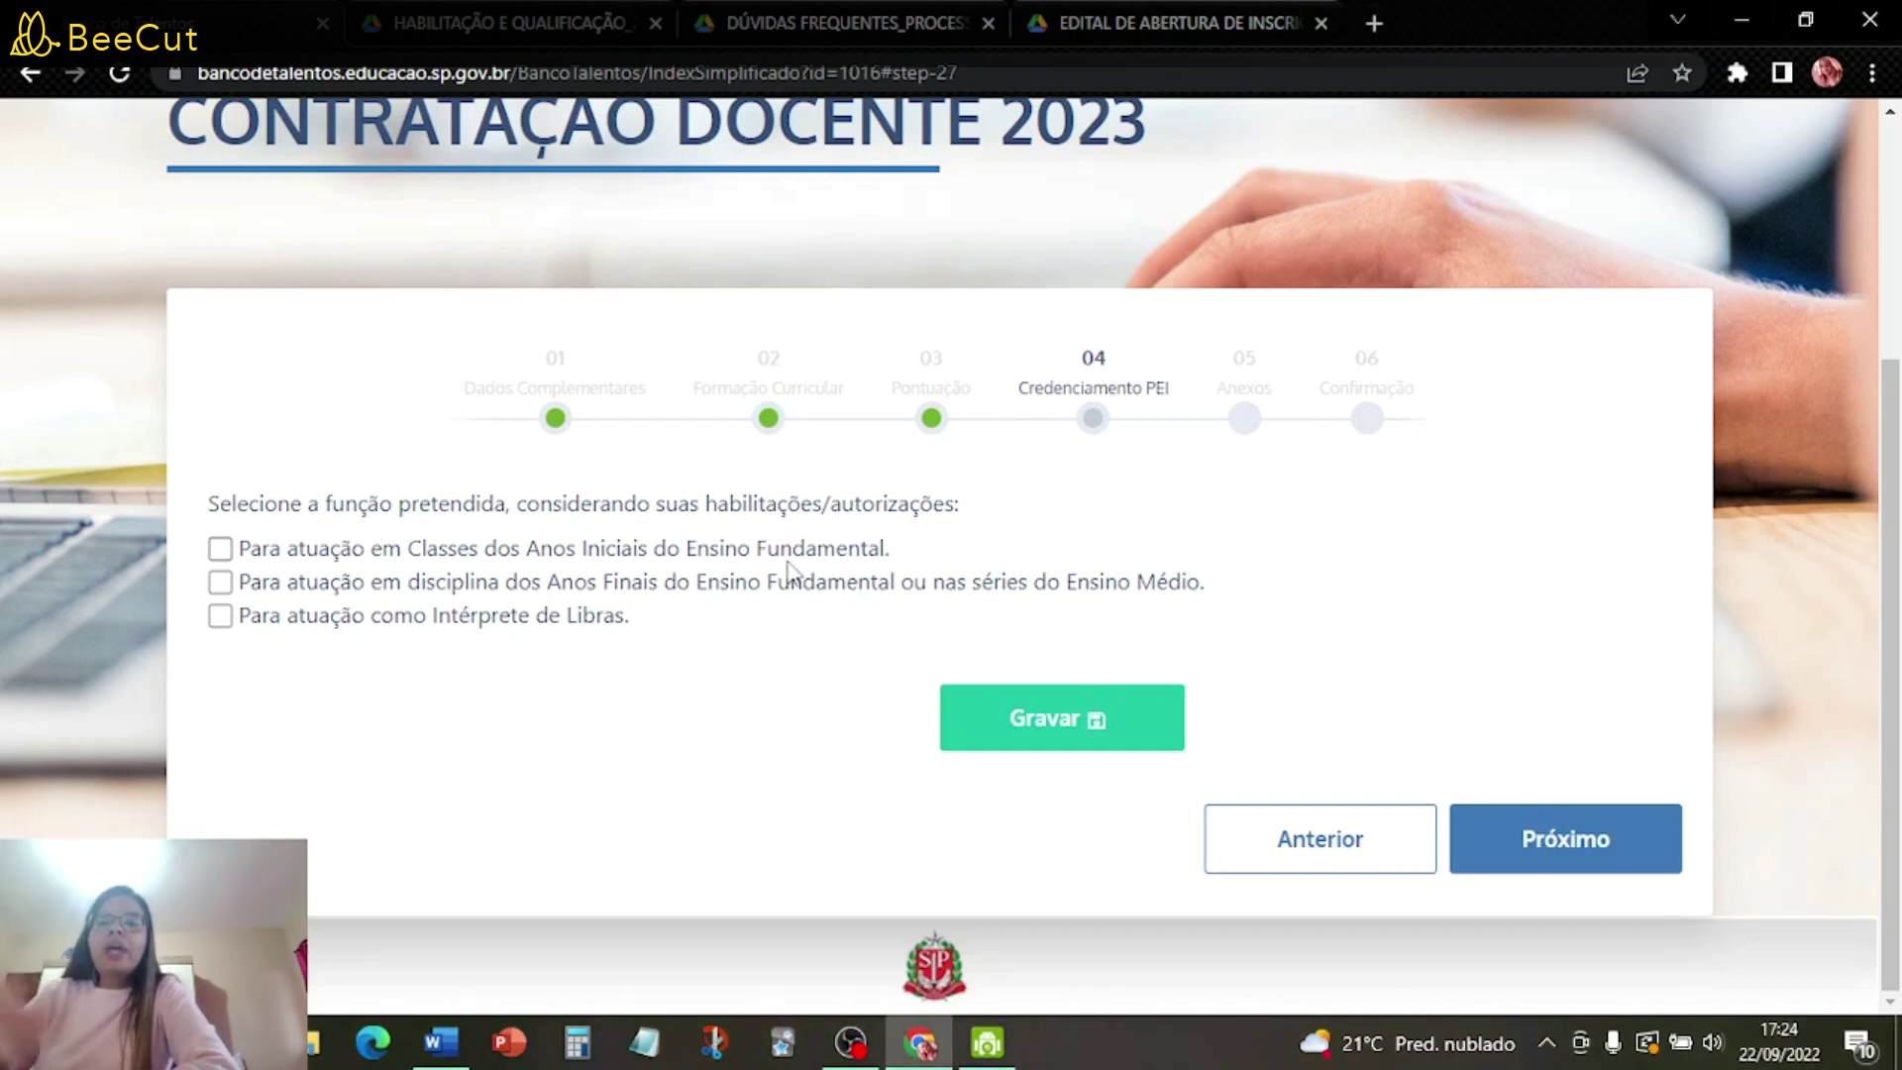
pyautogui.click(1508, 837)
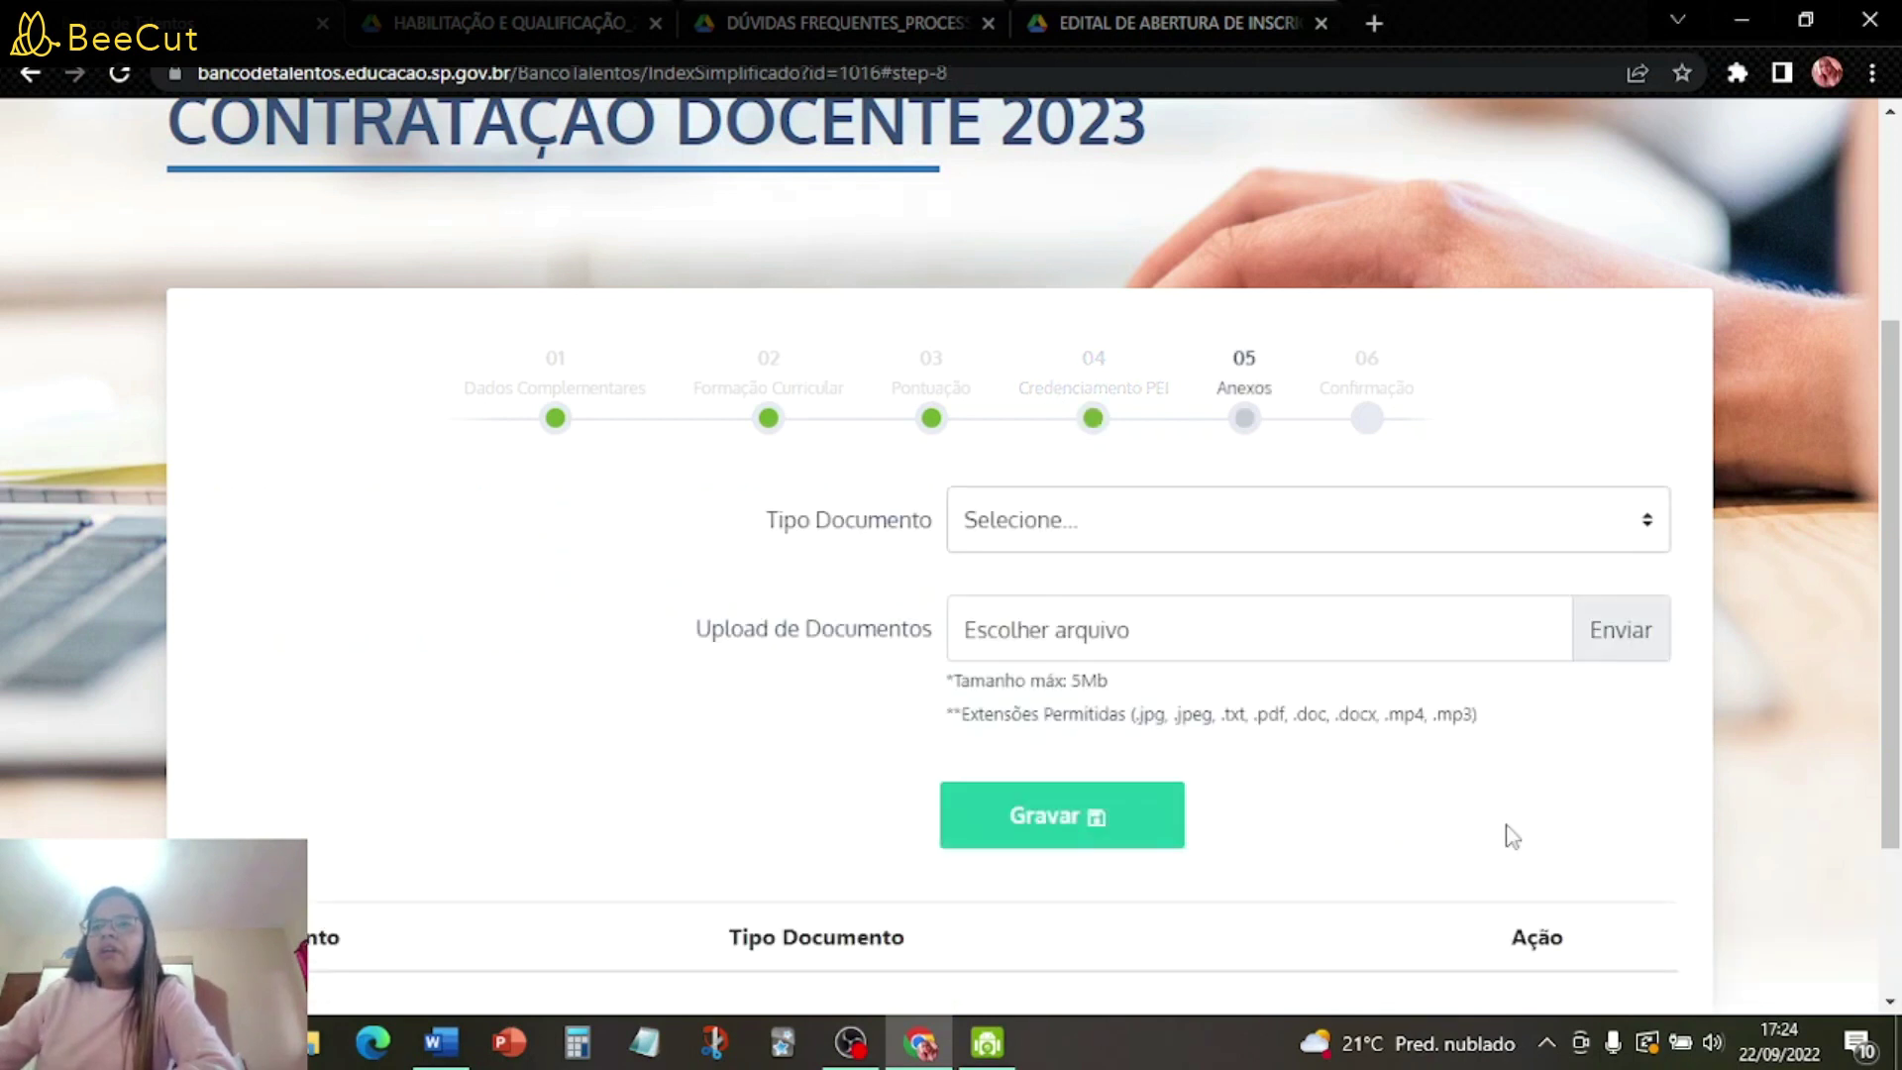
pyautogui.click(1096, 420)
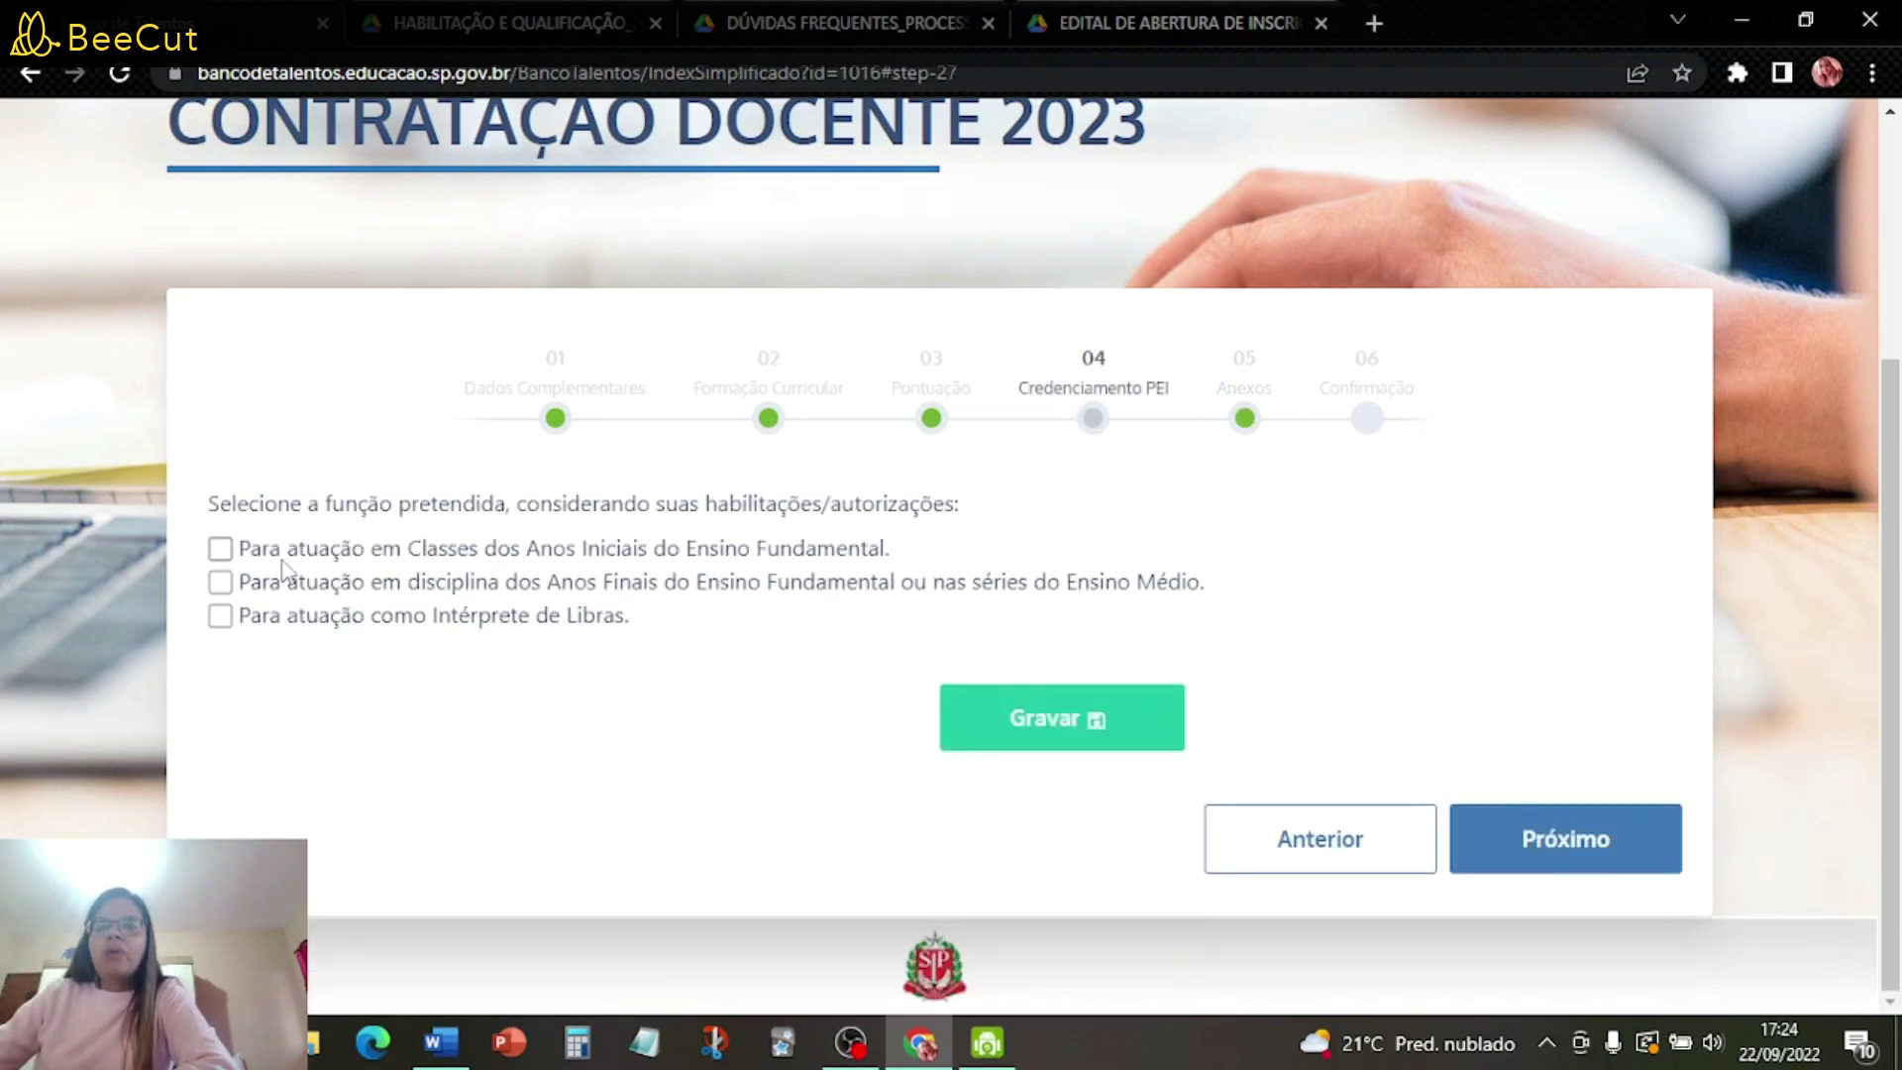
pyautogui.click(654, 556)
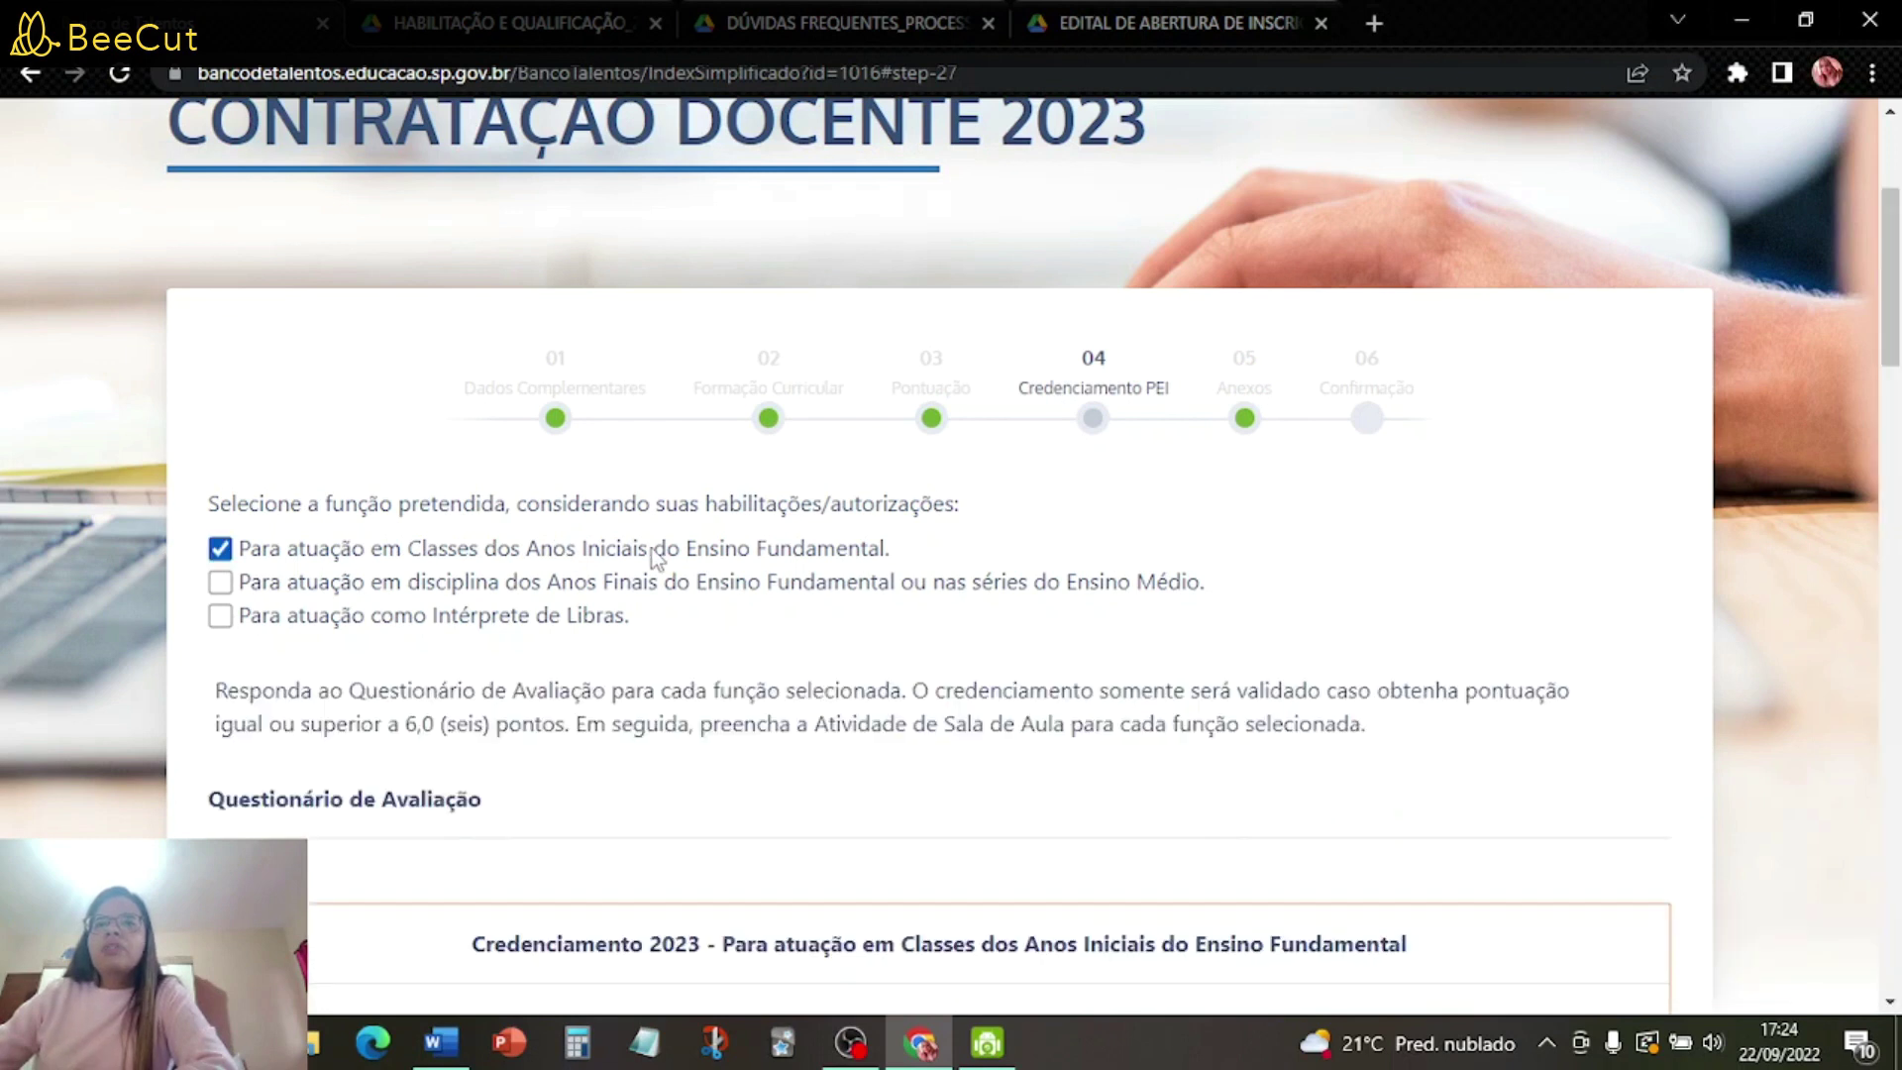
# - Scroll through the Anos Iniciais PEI questionnaire to review its questions
pyautogui.scroll(-3, 884, 683)
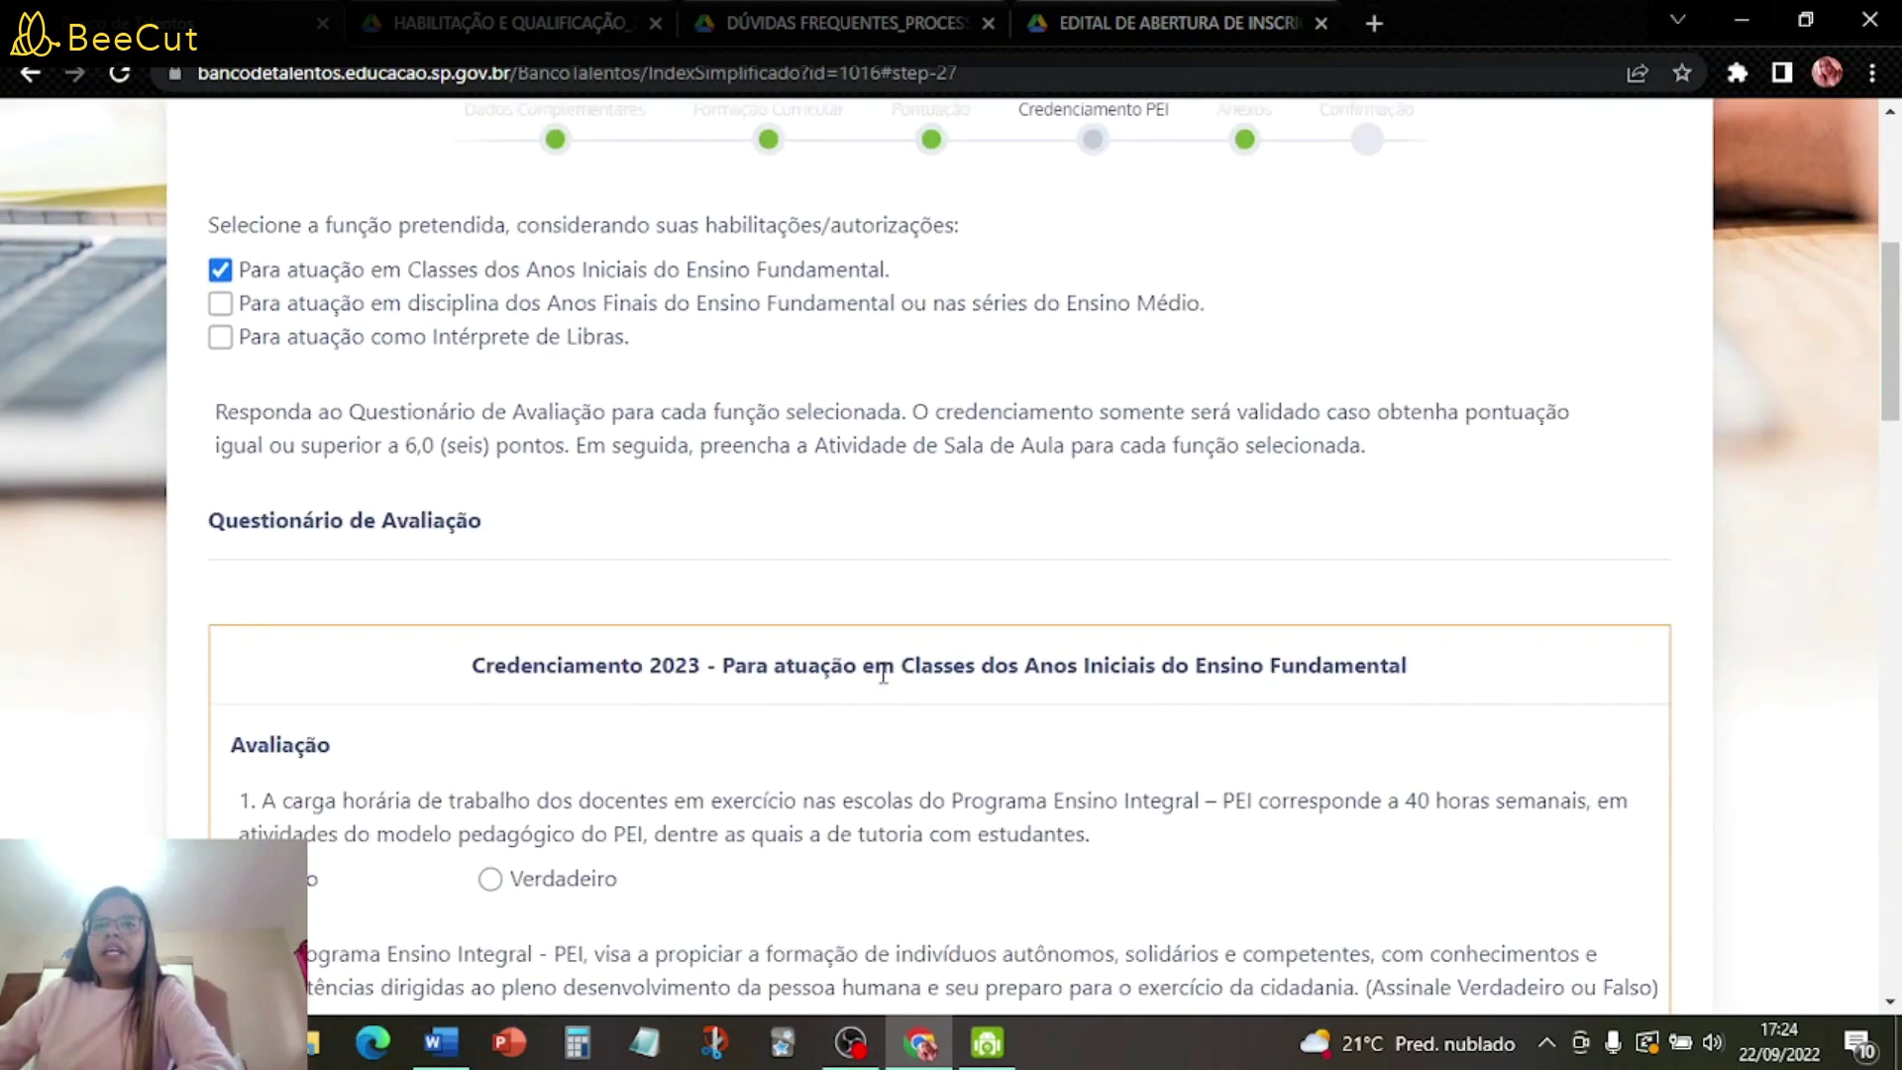
pyautogui.scroll(-2, 882, 677)
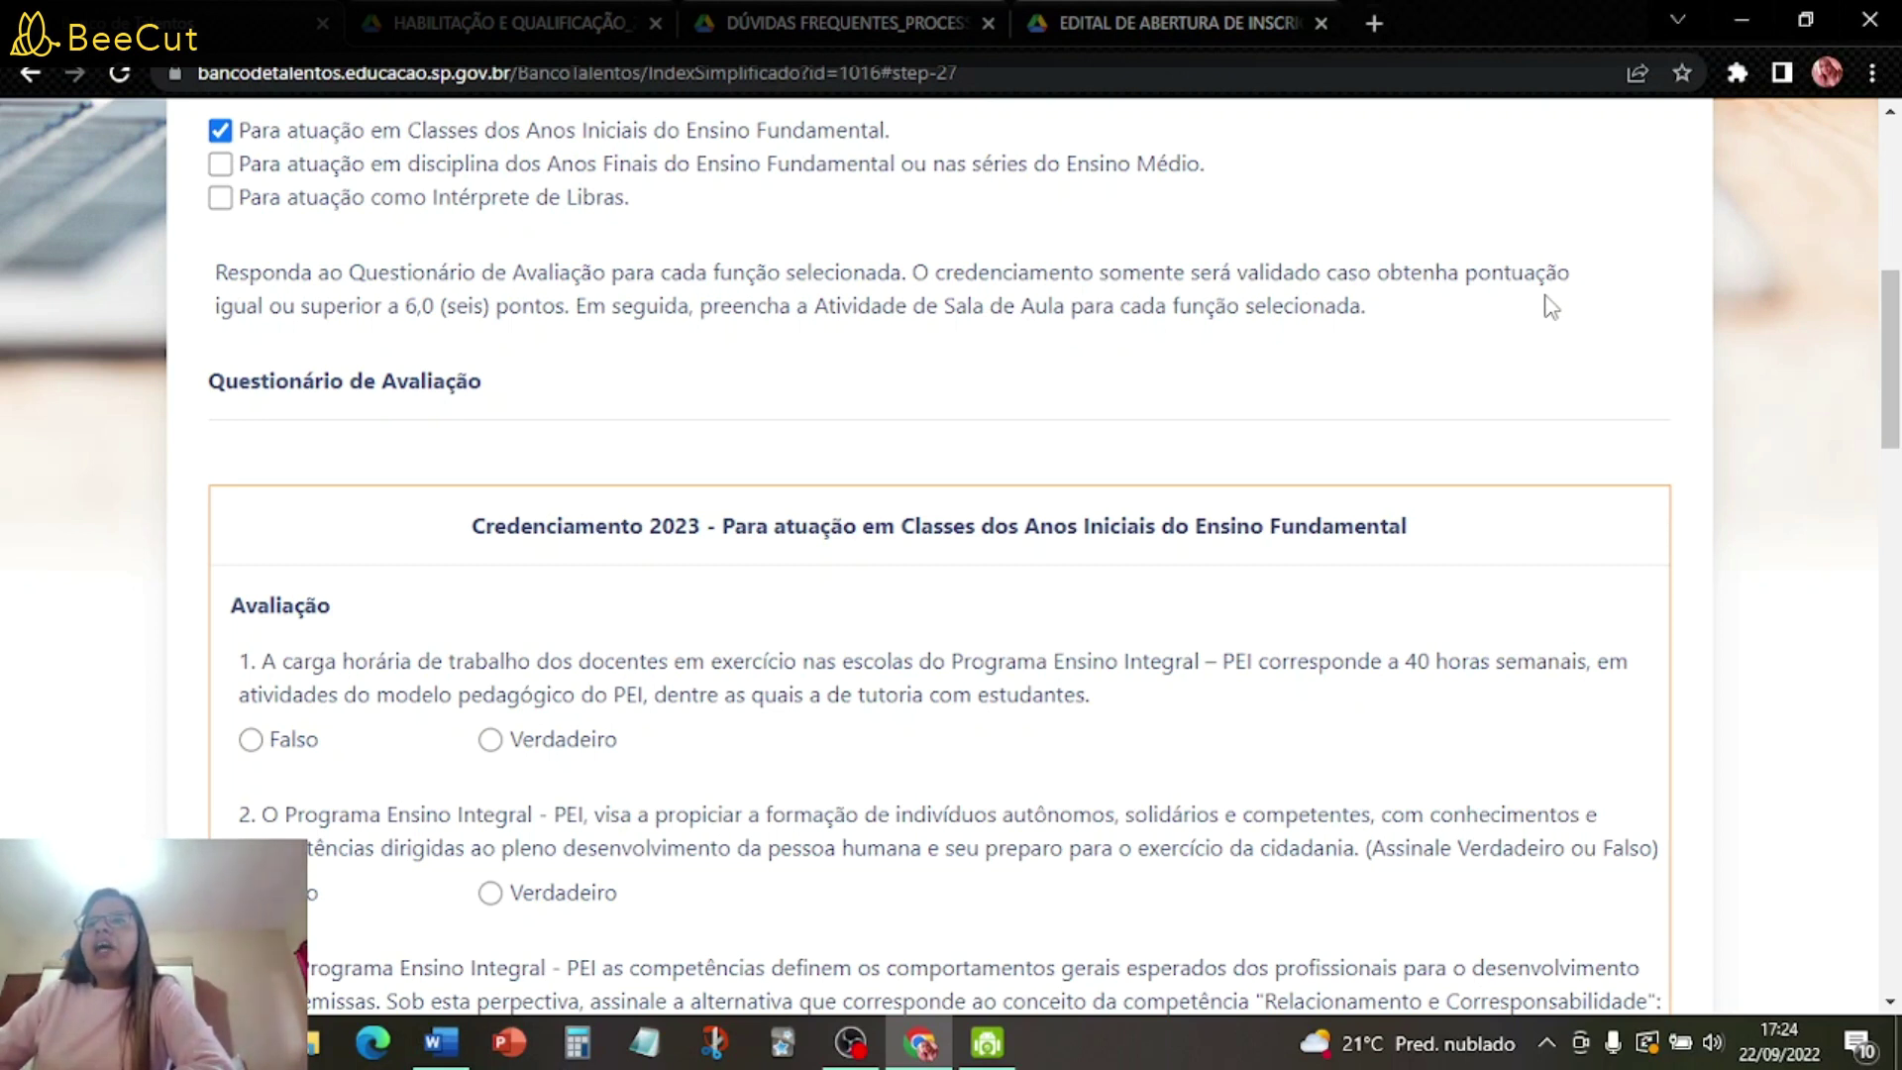
pyautogui.scroll(-12, 1550, 307)
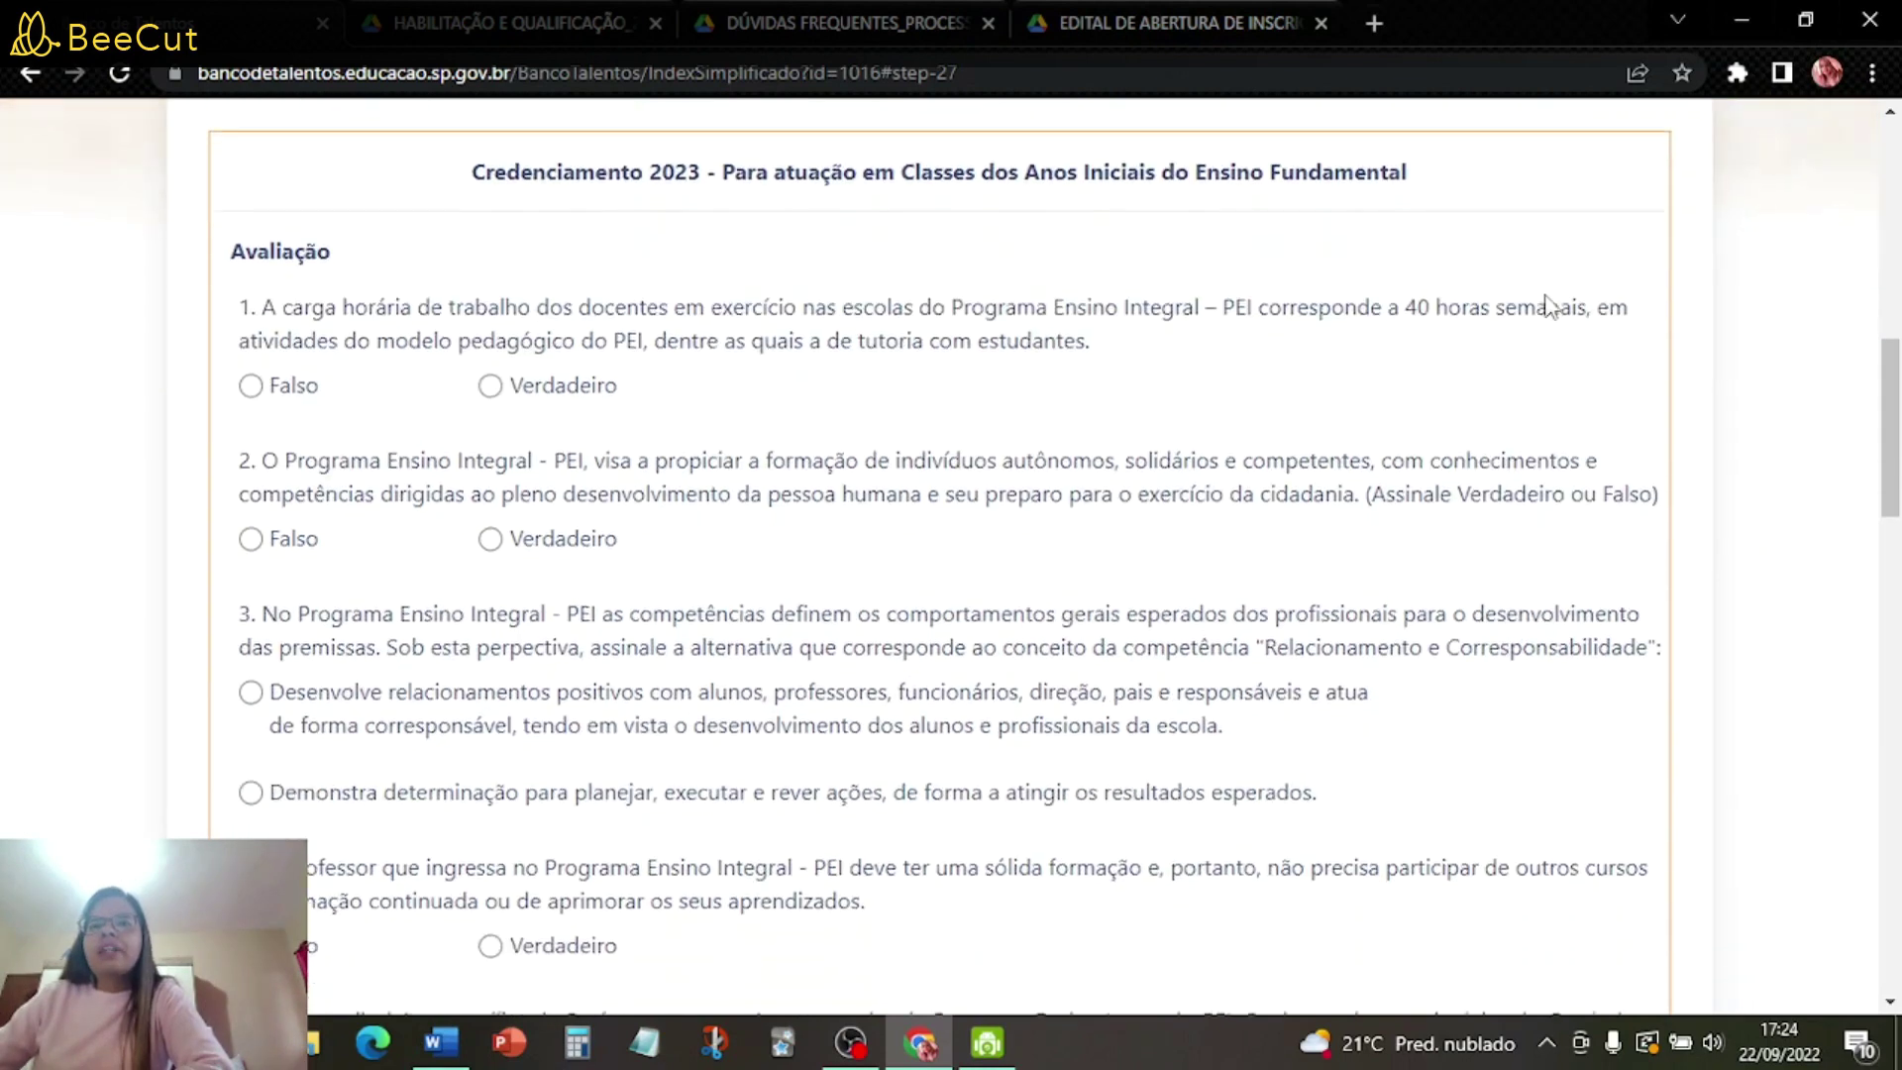
pyautogui.scroll(-15, 1550, 309)
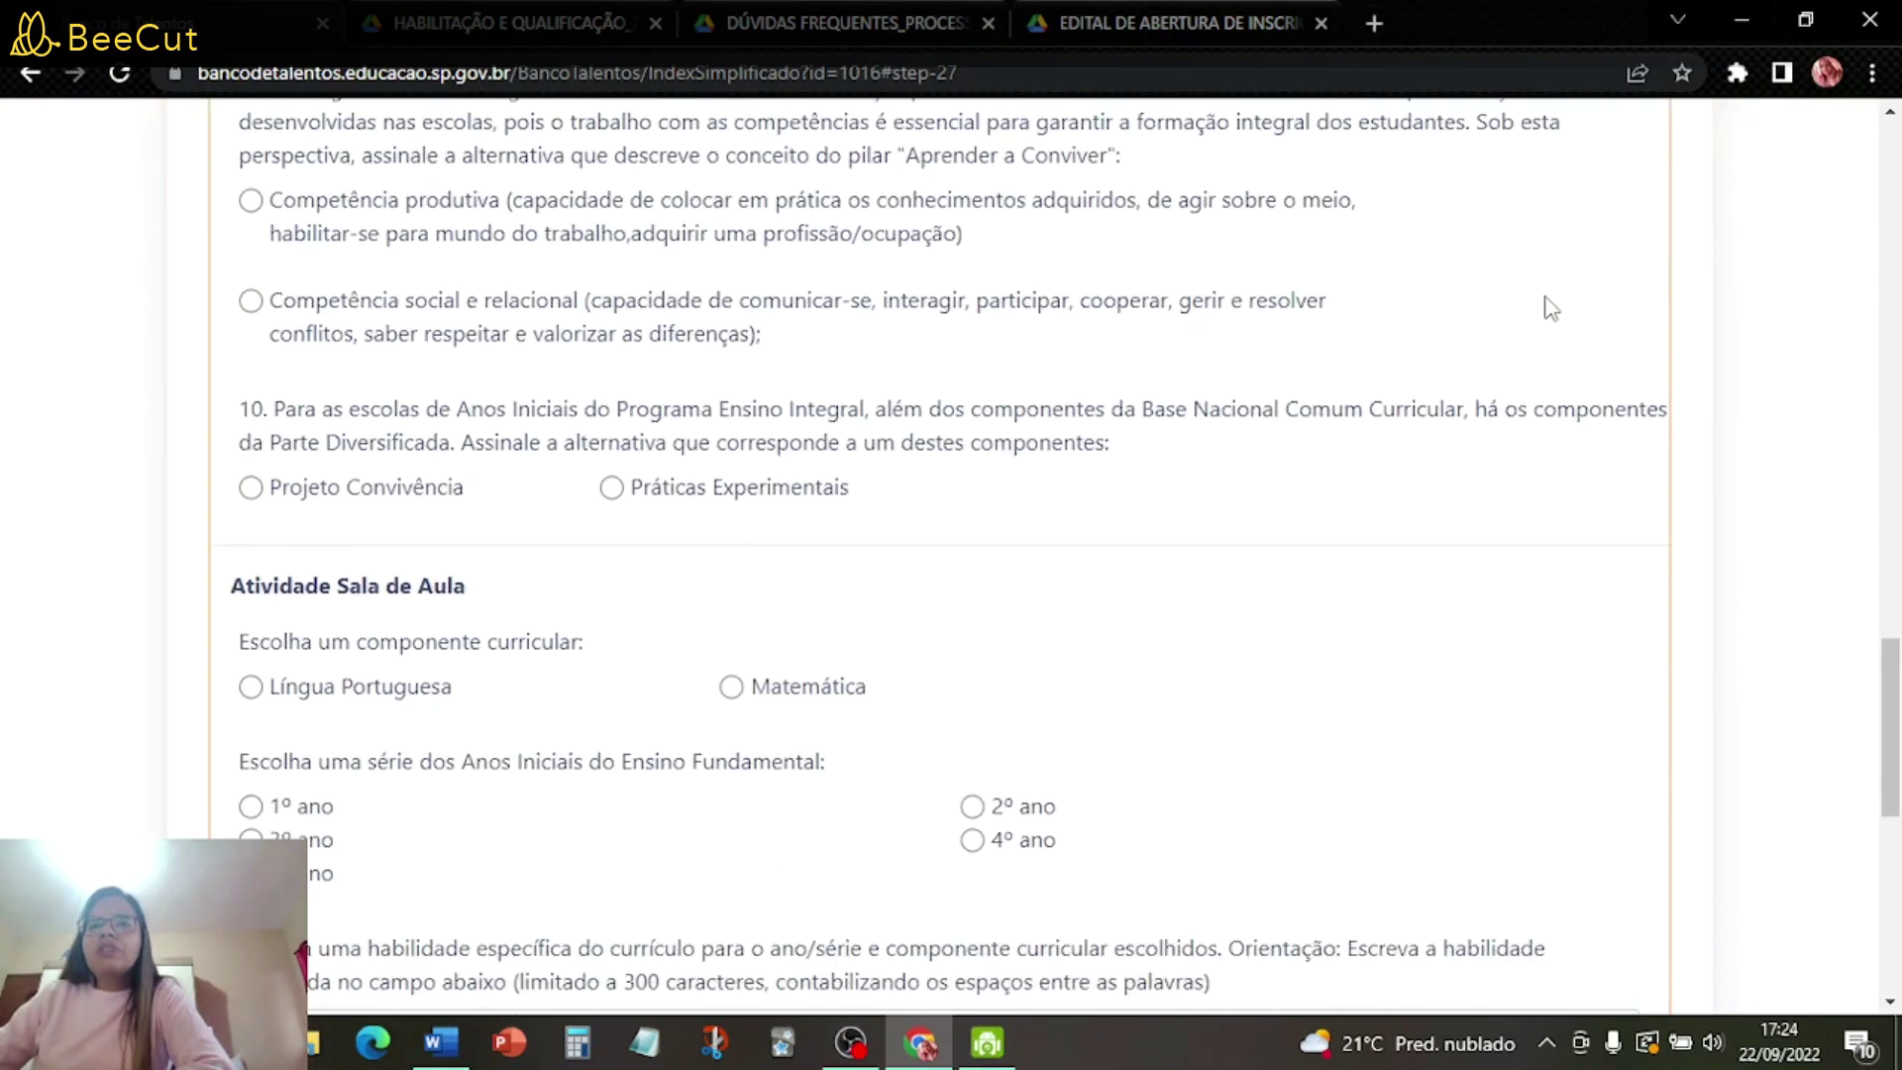
pyautogui.scroll(20, 1511, 384)
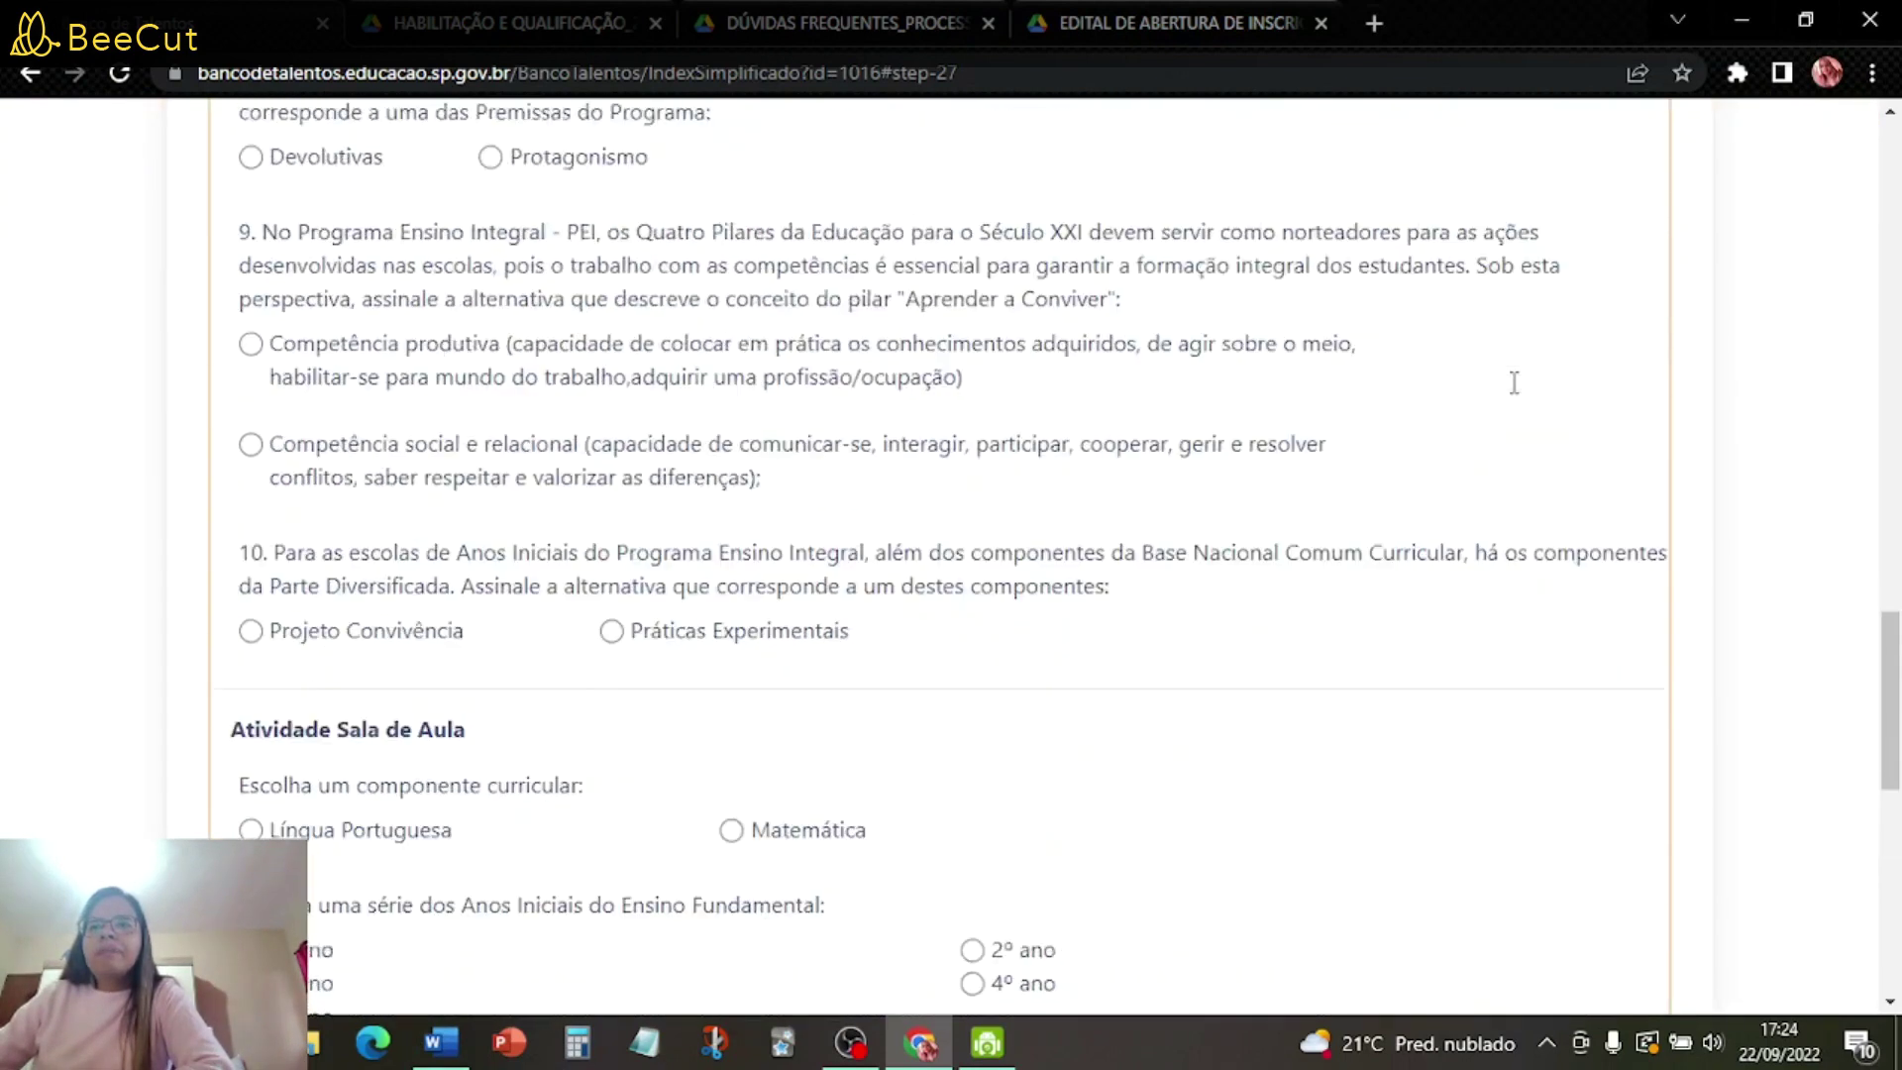
pyautogui.scroll(5, 1513, 382)
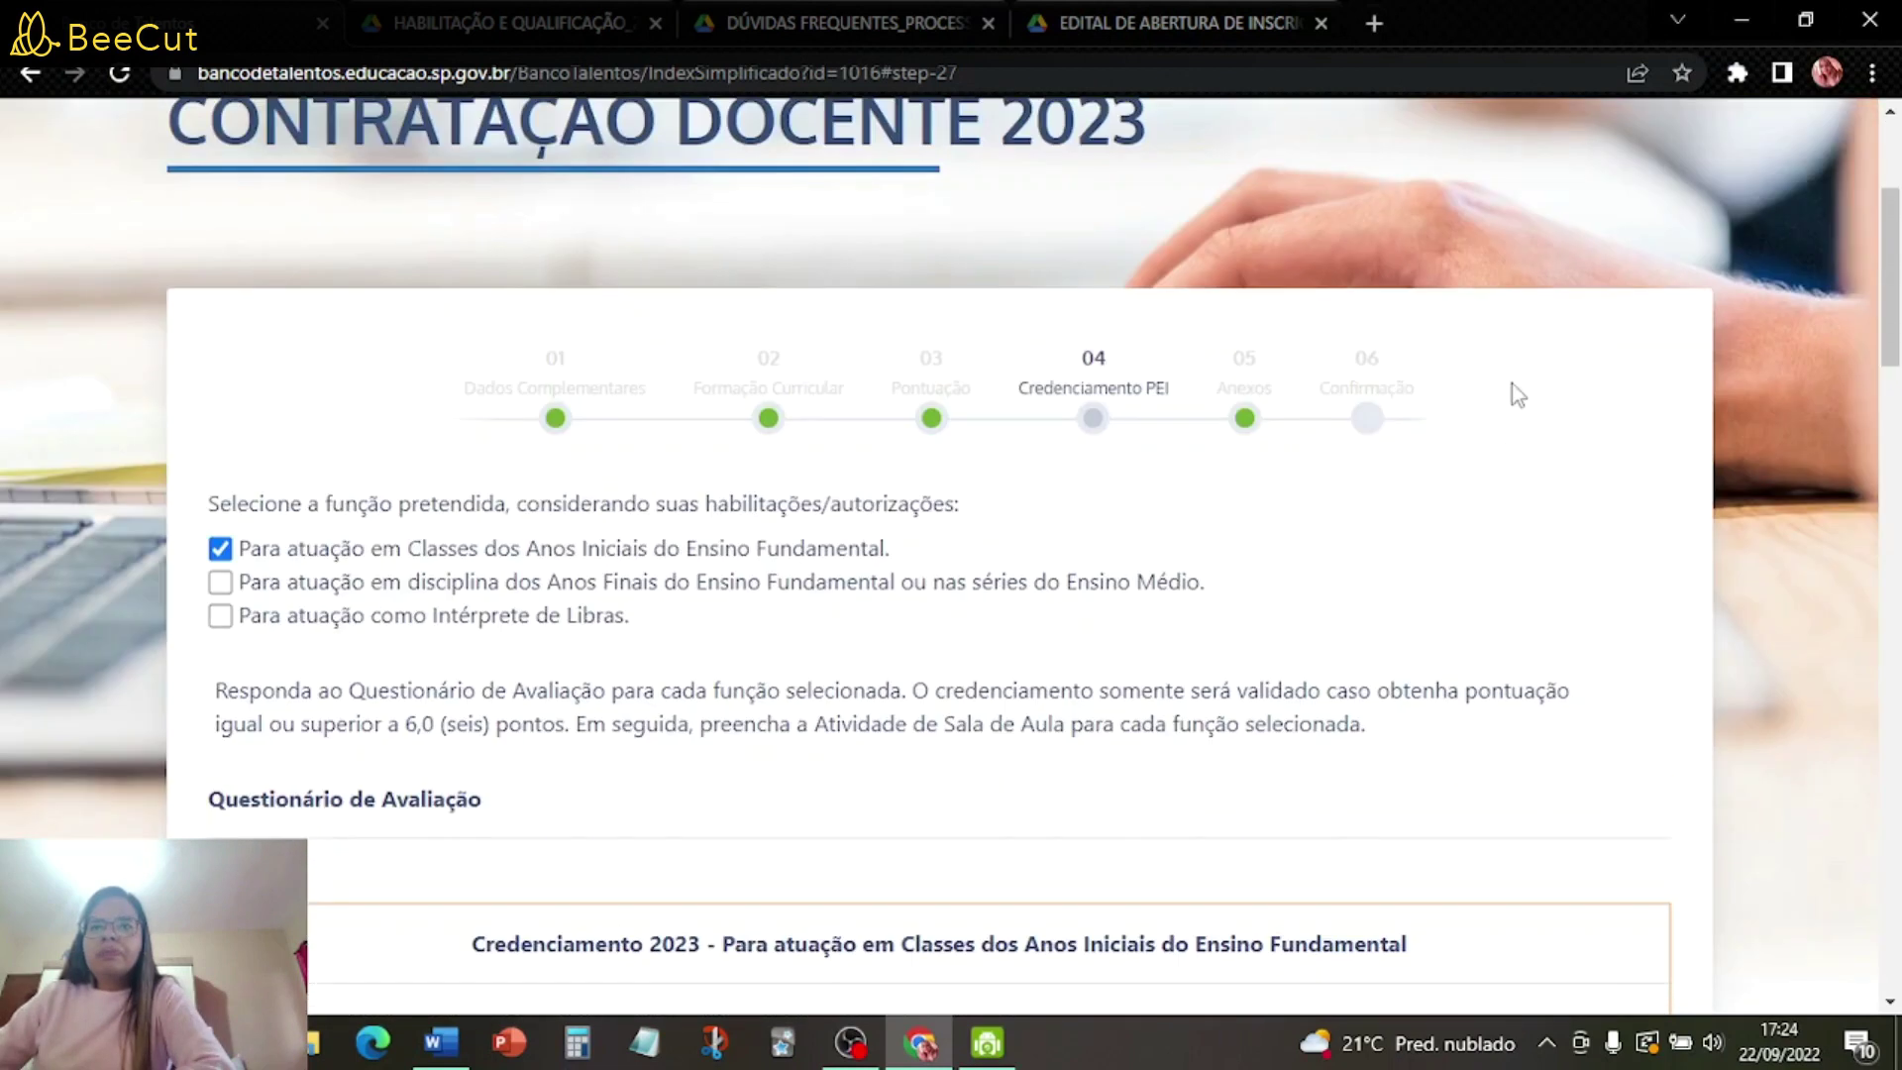
pyautogui.scroll(-6, 1511, 383)
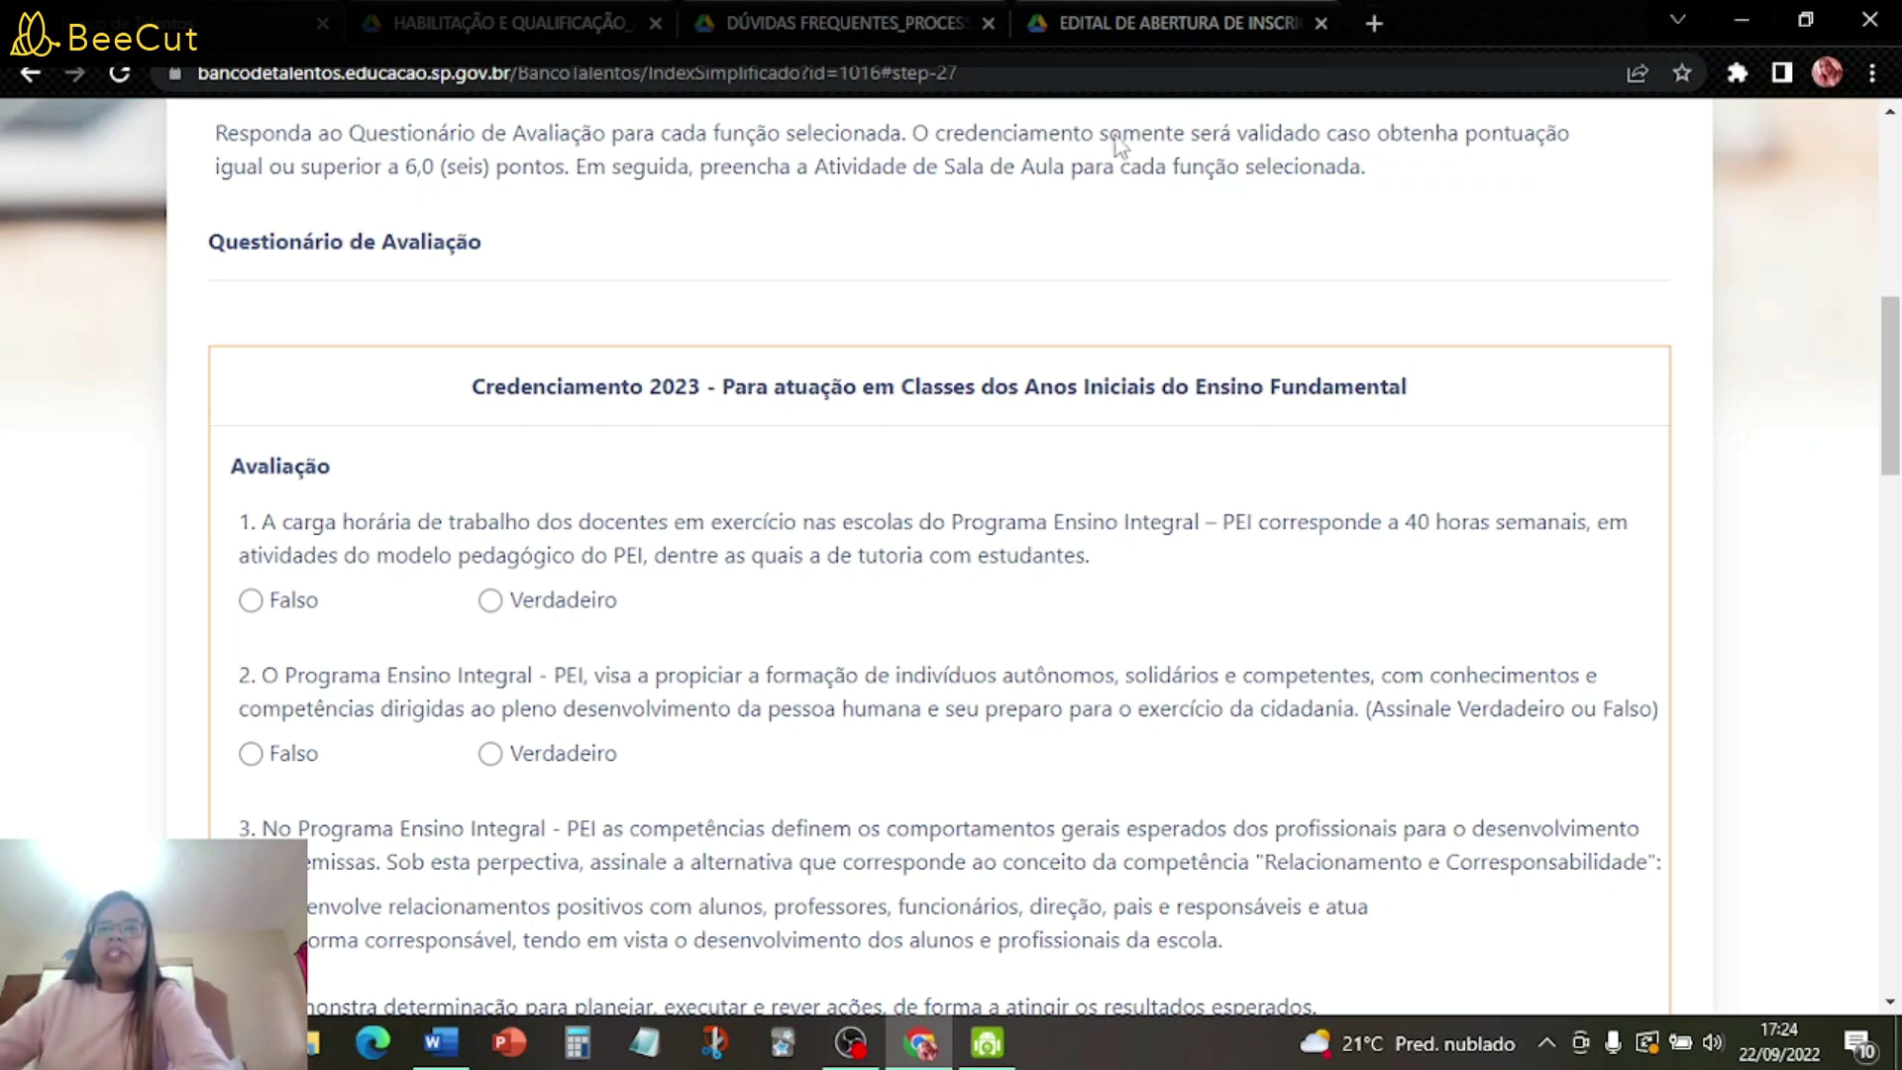
# - Answer questions 1–6: Falso, Verdadeiro, first option, then Verdadeiro for 4, 5 and 6
pyautogui.scroll(-3, 357, 634)
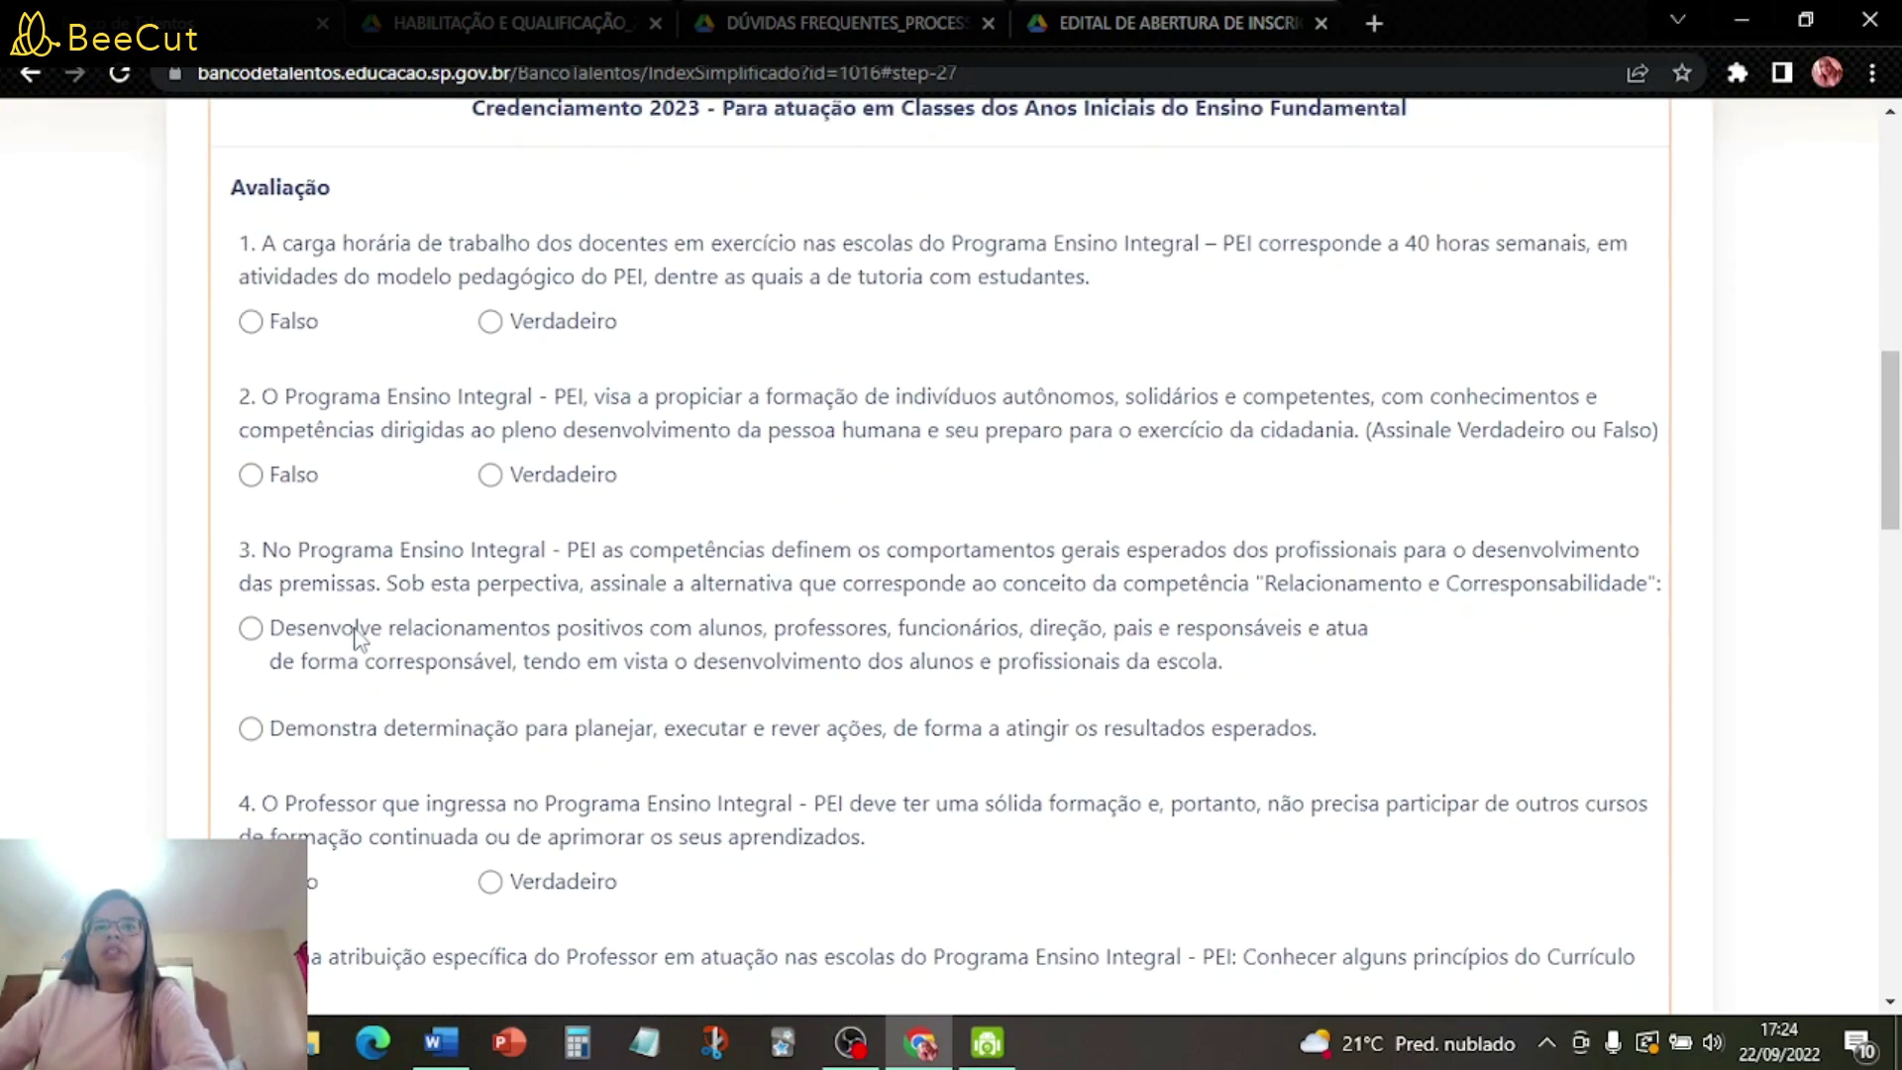
pyautogui.click(252, 320)
pyautogui.click(490, 475)
pyautogui.click(251, 628)
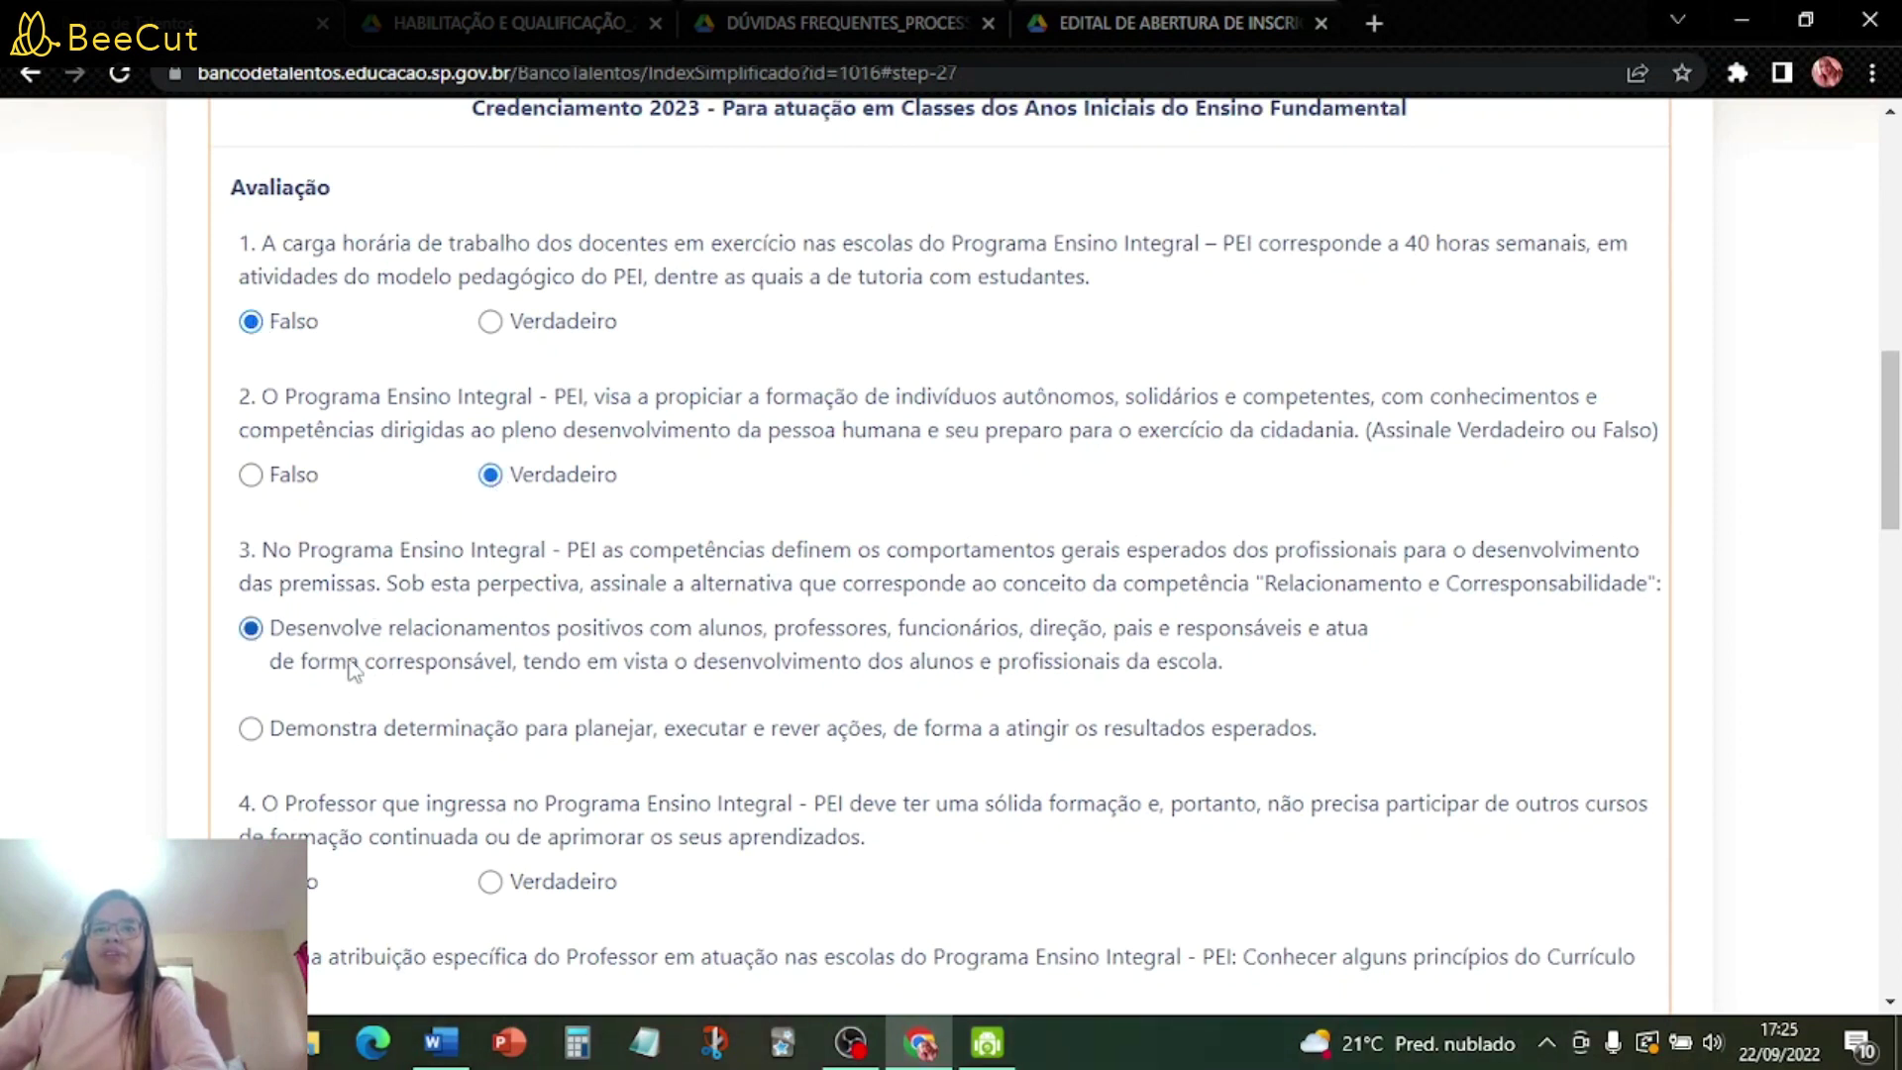
pyautogui.scroll(-2, 356, 673)
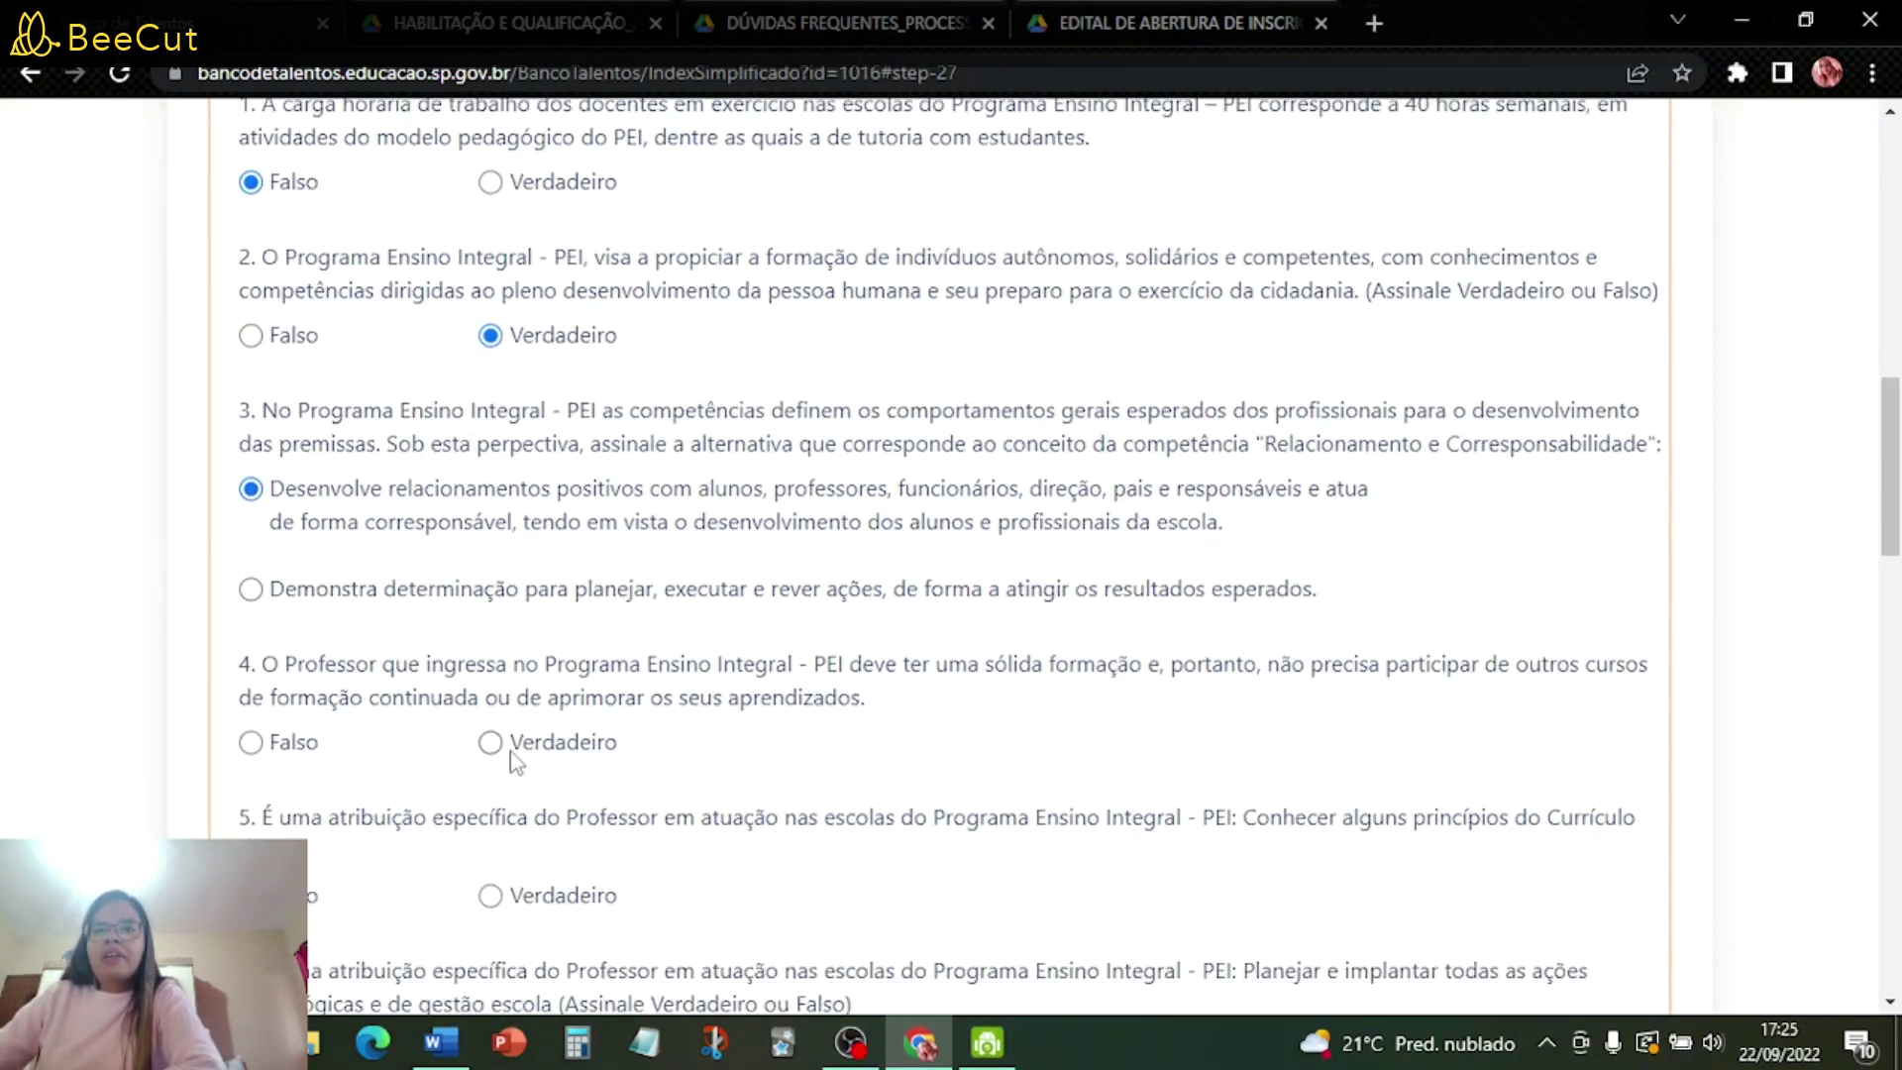
pyautogui.click(562, 742)
pyautogui.scroll(-4, 562, 743)
pyautogui.click(489, 479)
pyautogui.click(491, 631)
# - Answer Q7 Verdadeiro, Q8 Protagonismo, Q9 Competência social e relacional, Q10 Projeto Convivência; pick Língua Portuguesa
pyautogui.scroll(-3, 501, 633)
pyautogui.click(491, 506)
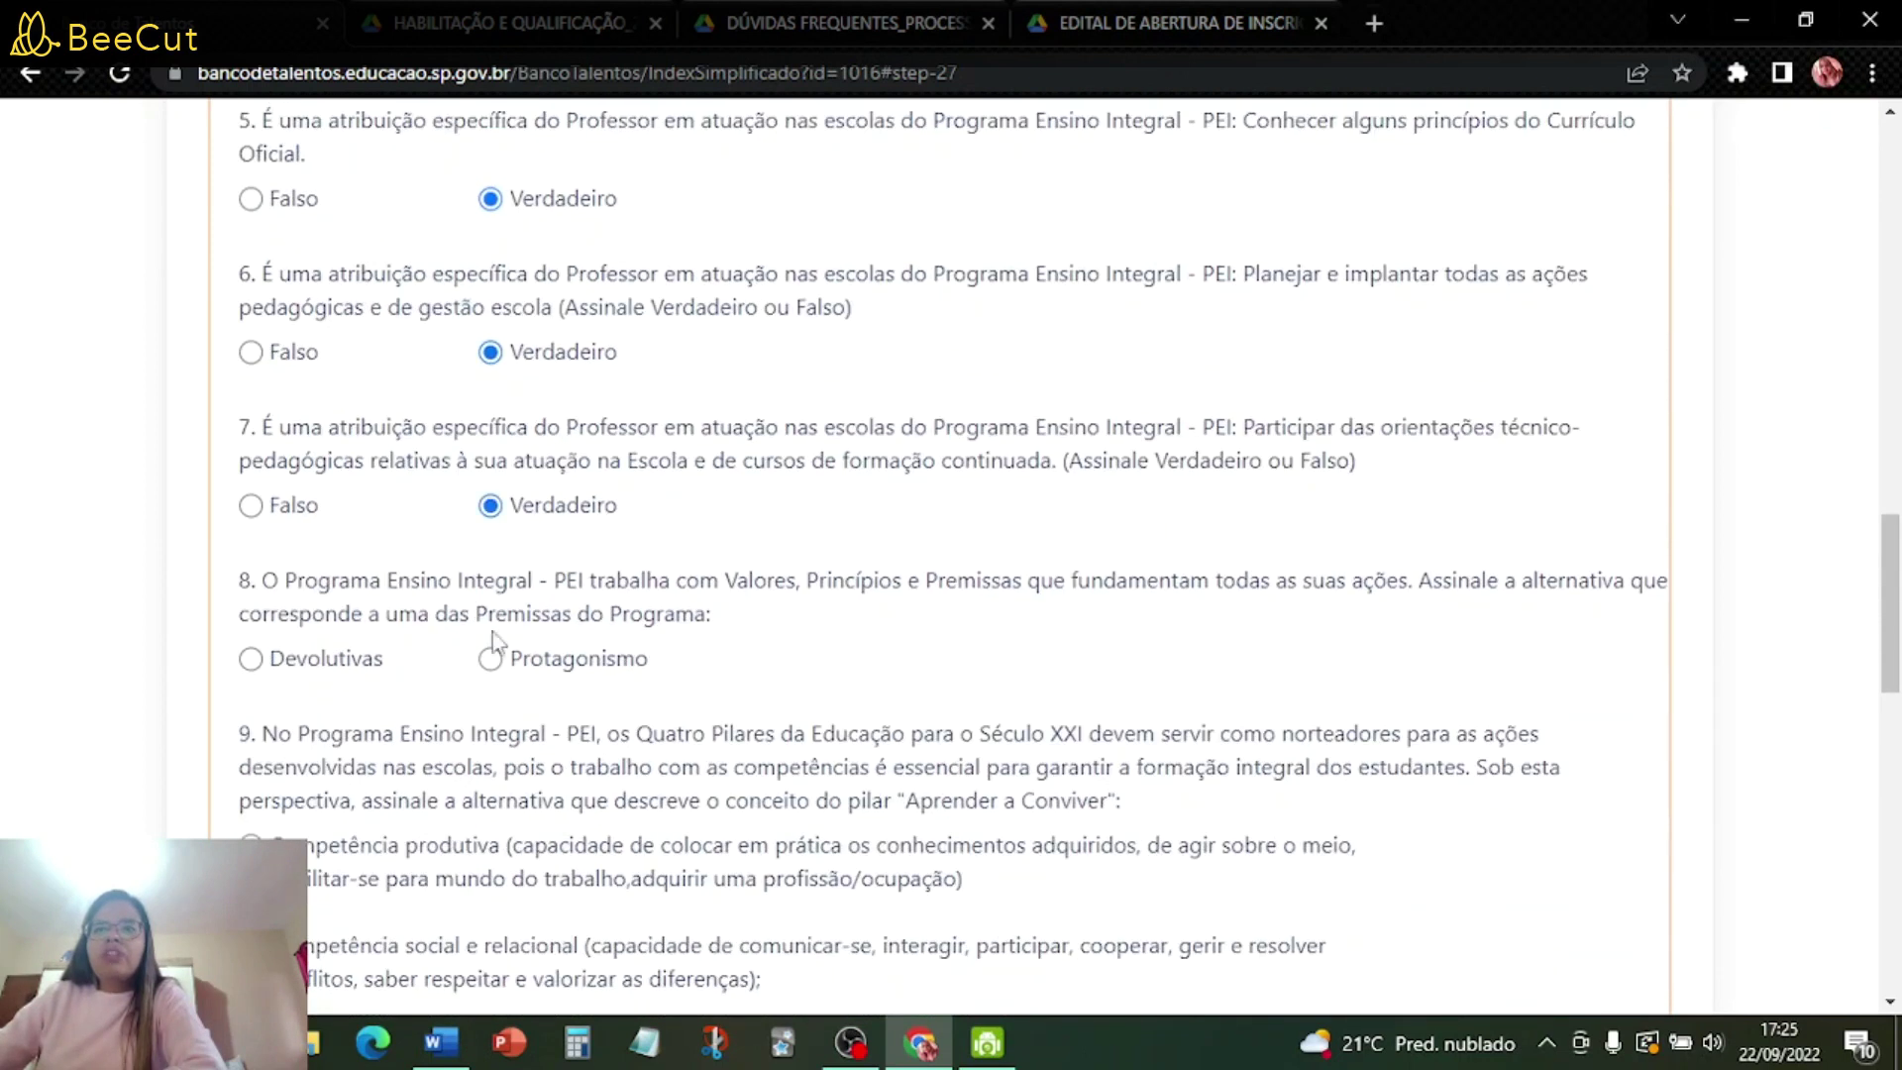
pyautogui.click(491, 657)
pyautogui.scroll(-4, 490, 657)
pyautogui.click(252, 432)
pyautogui.click(251, 528)
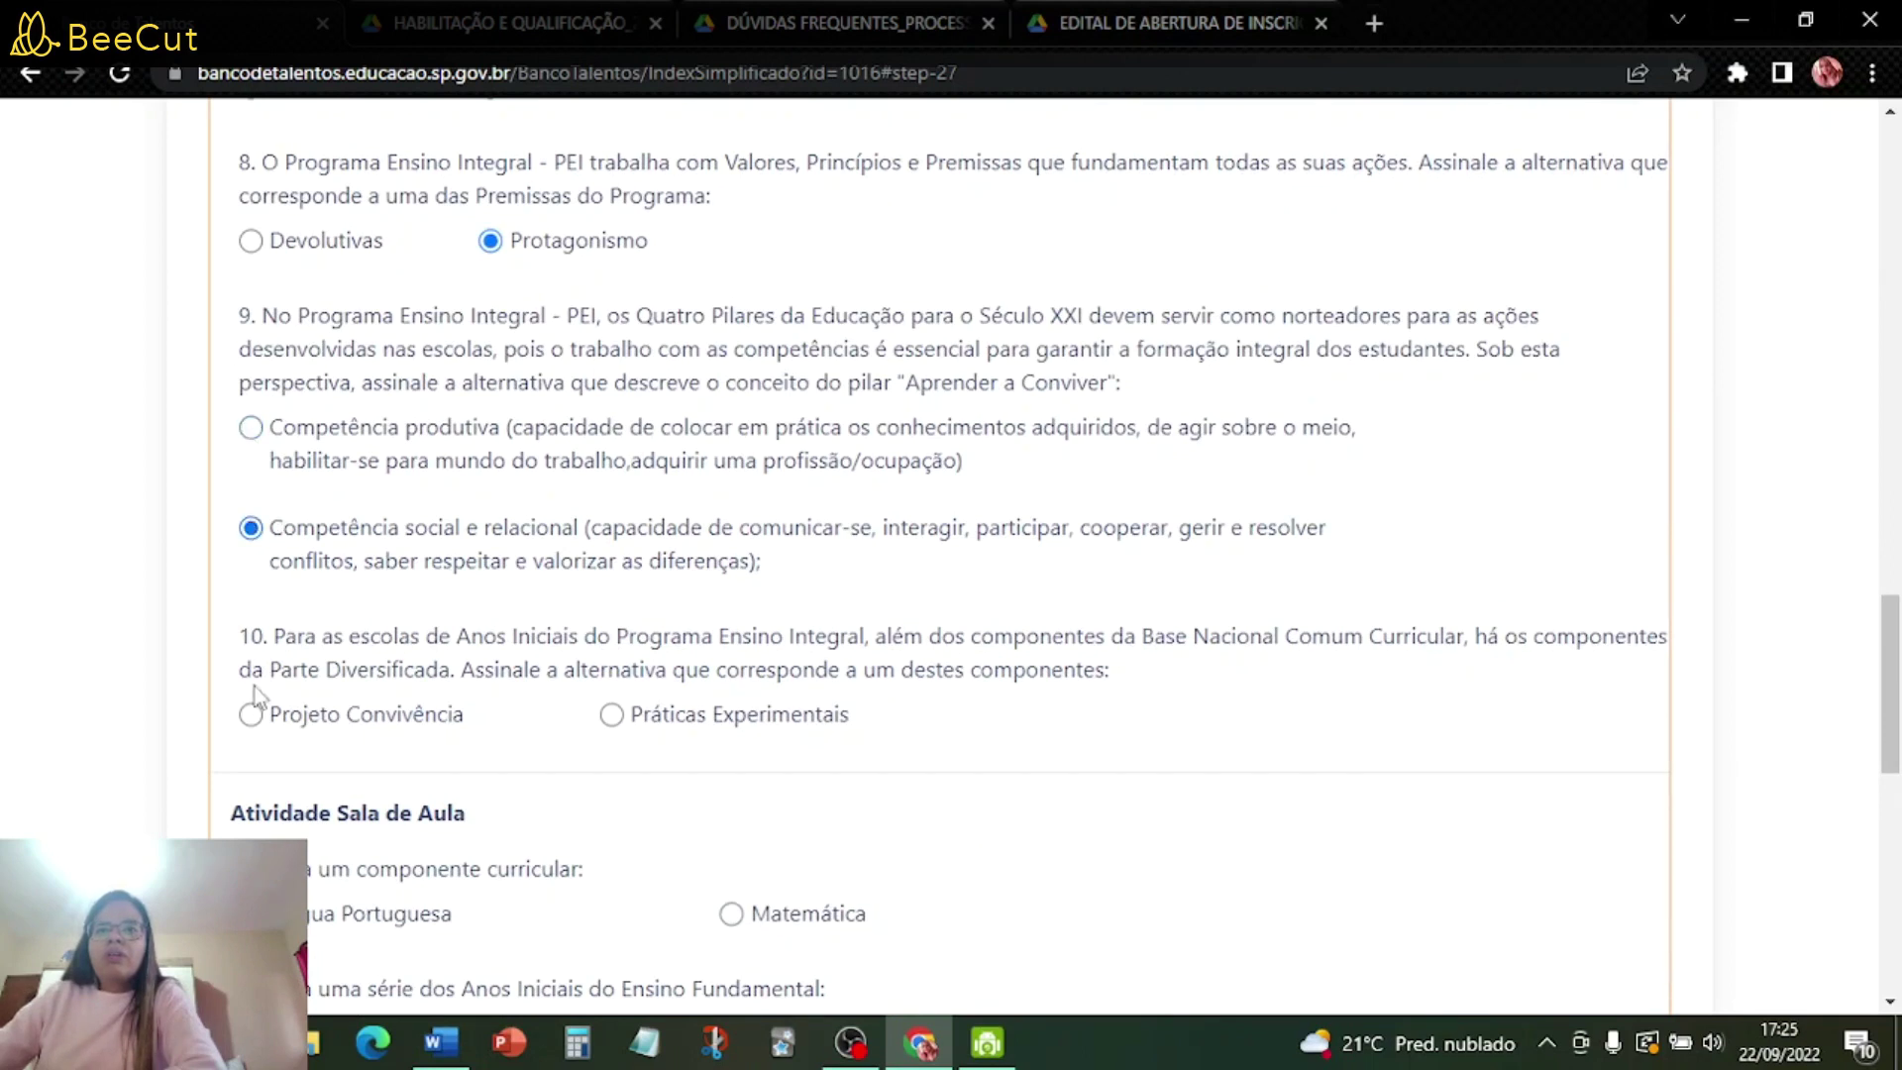
pyautogui.click(251, 714)
pyautogui.scroll(-5, 604, 643)
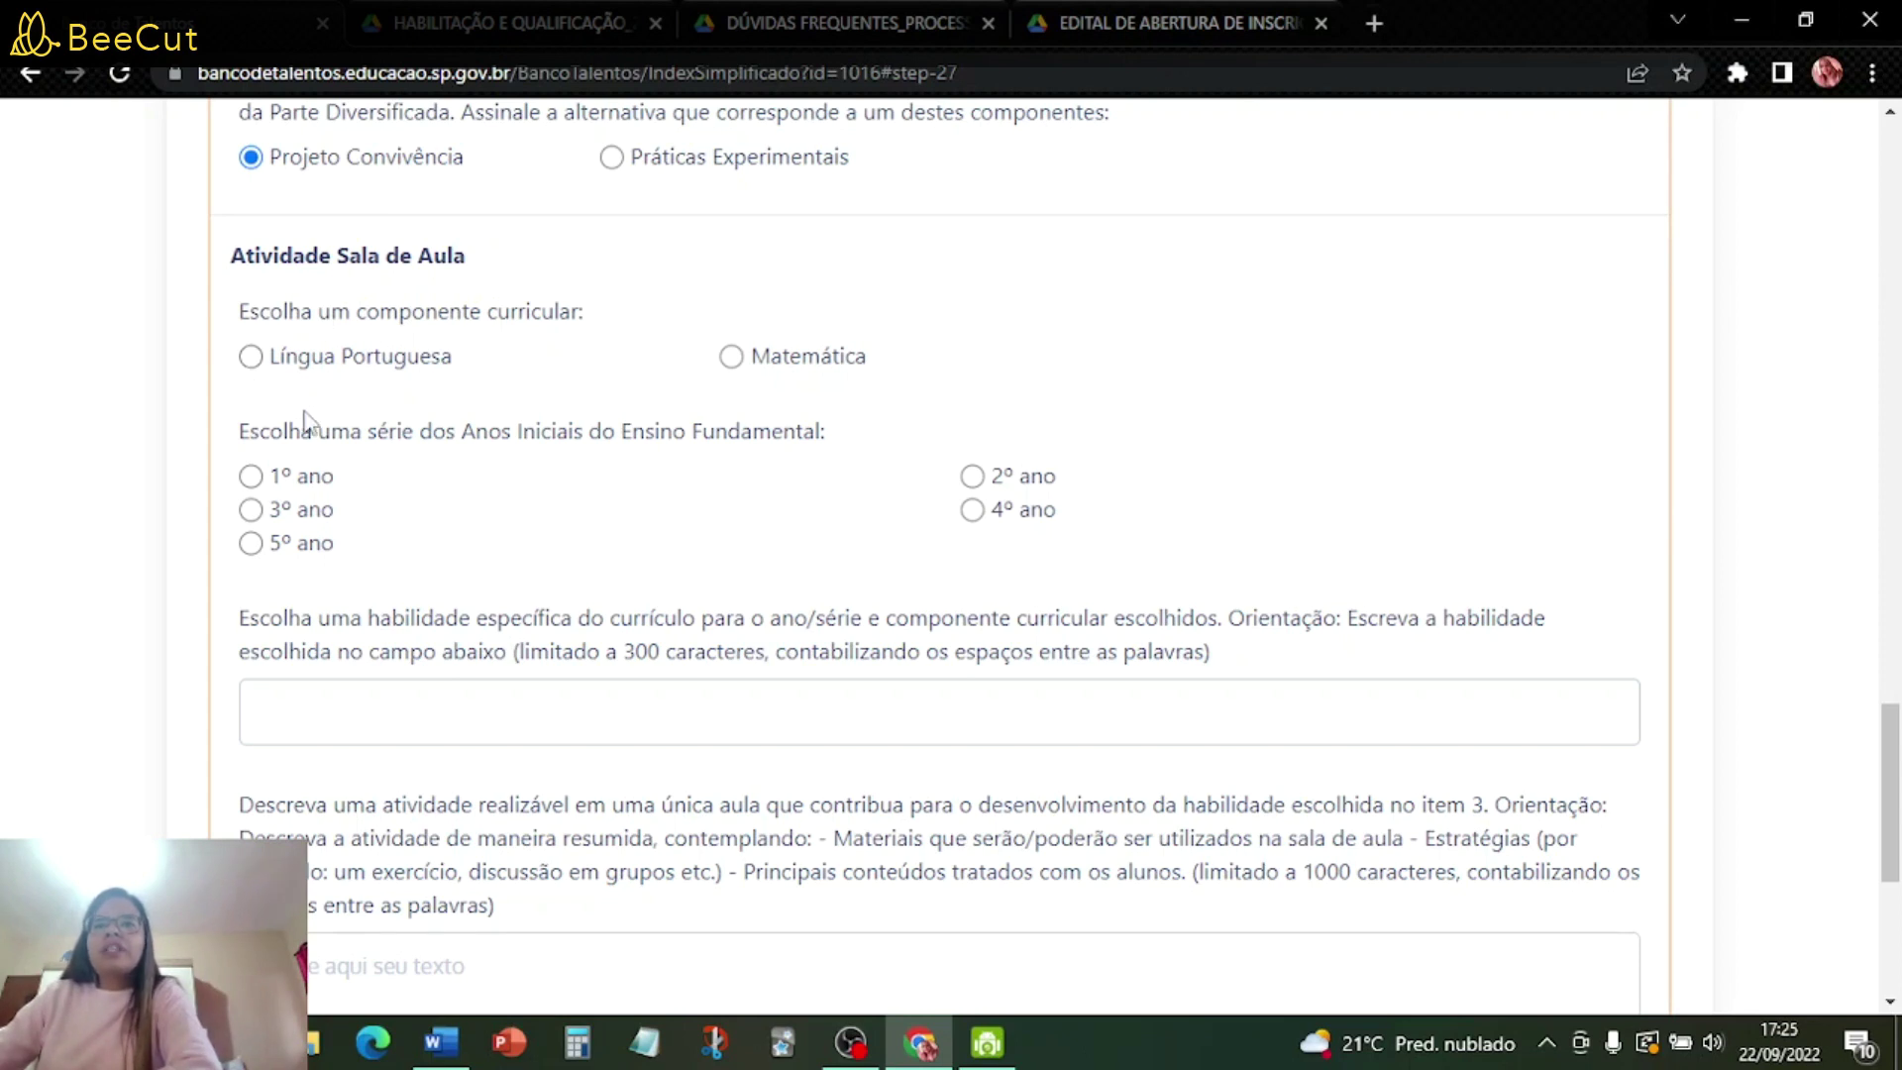
pyautogui.click(250, 358)
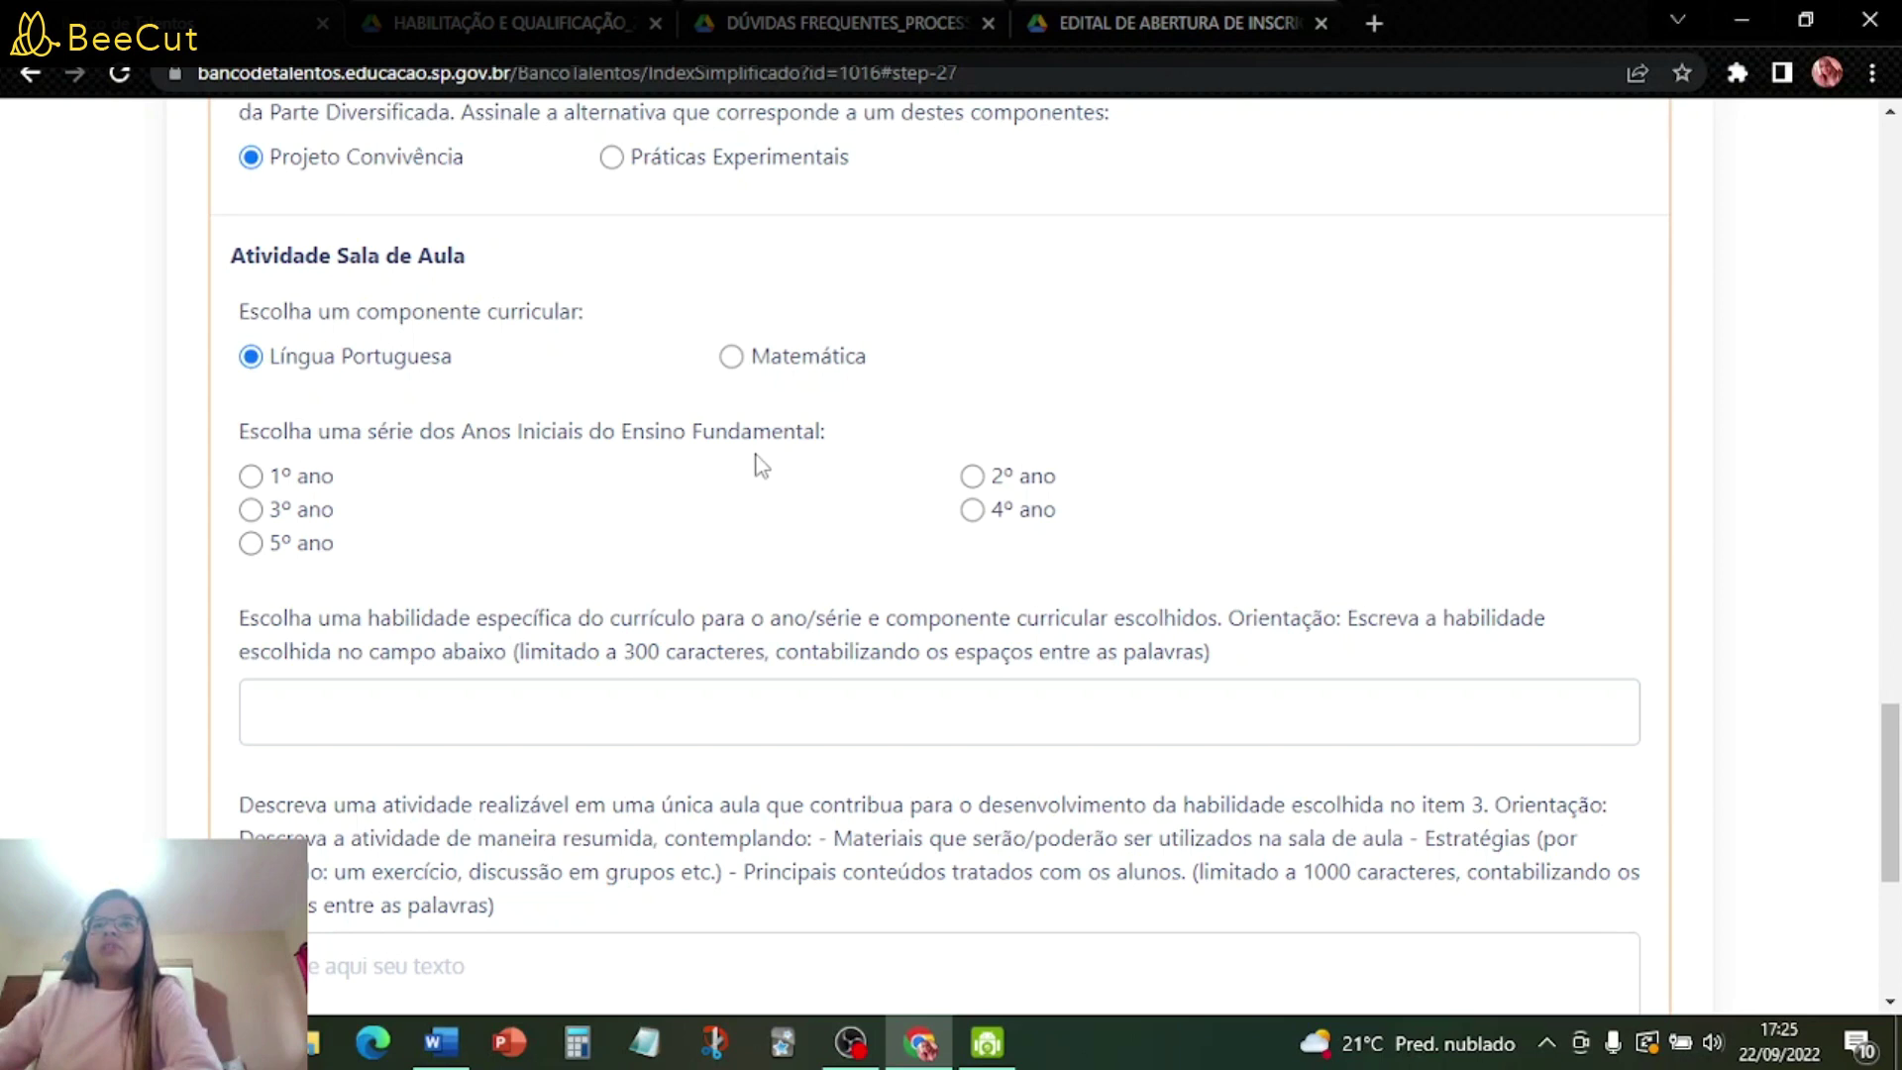
# - Choose 1º ano as the grade and fill in the skill and lesson activity description
pyautogui.click(254, 479)
pyautogui.scroll(-4, 986, 466)
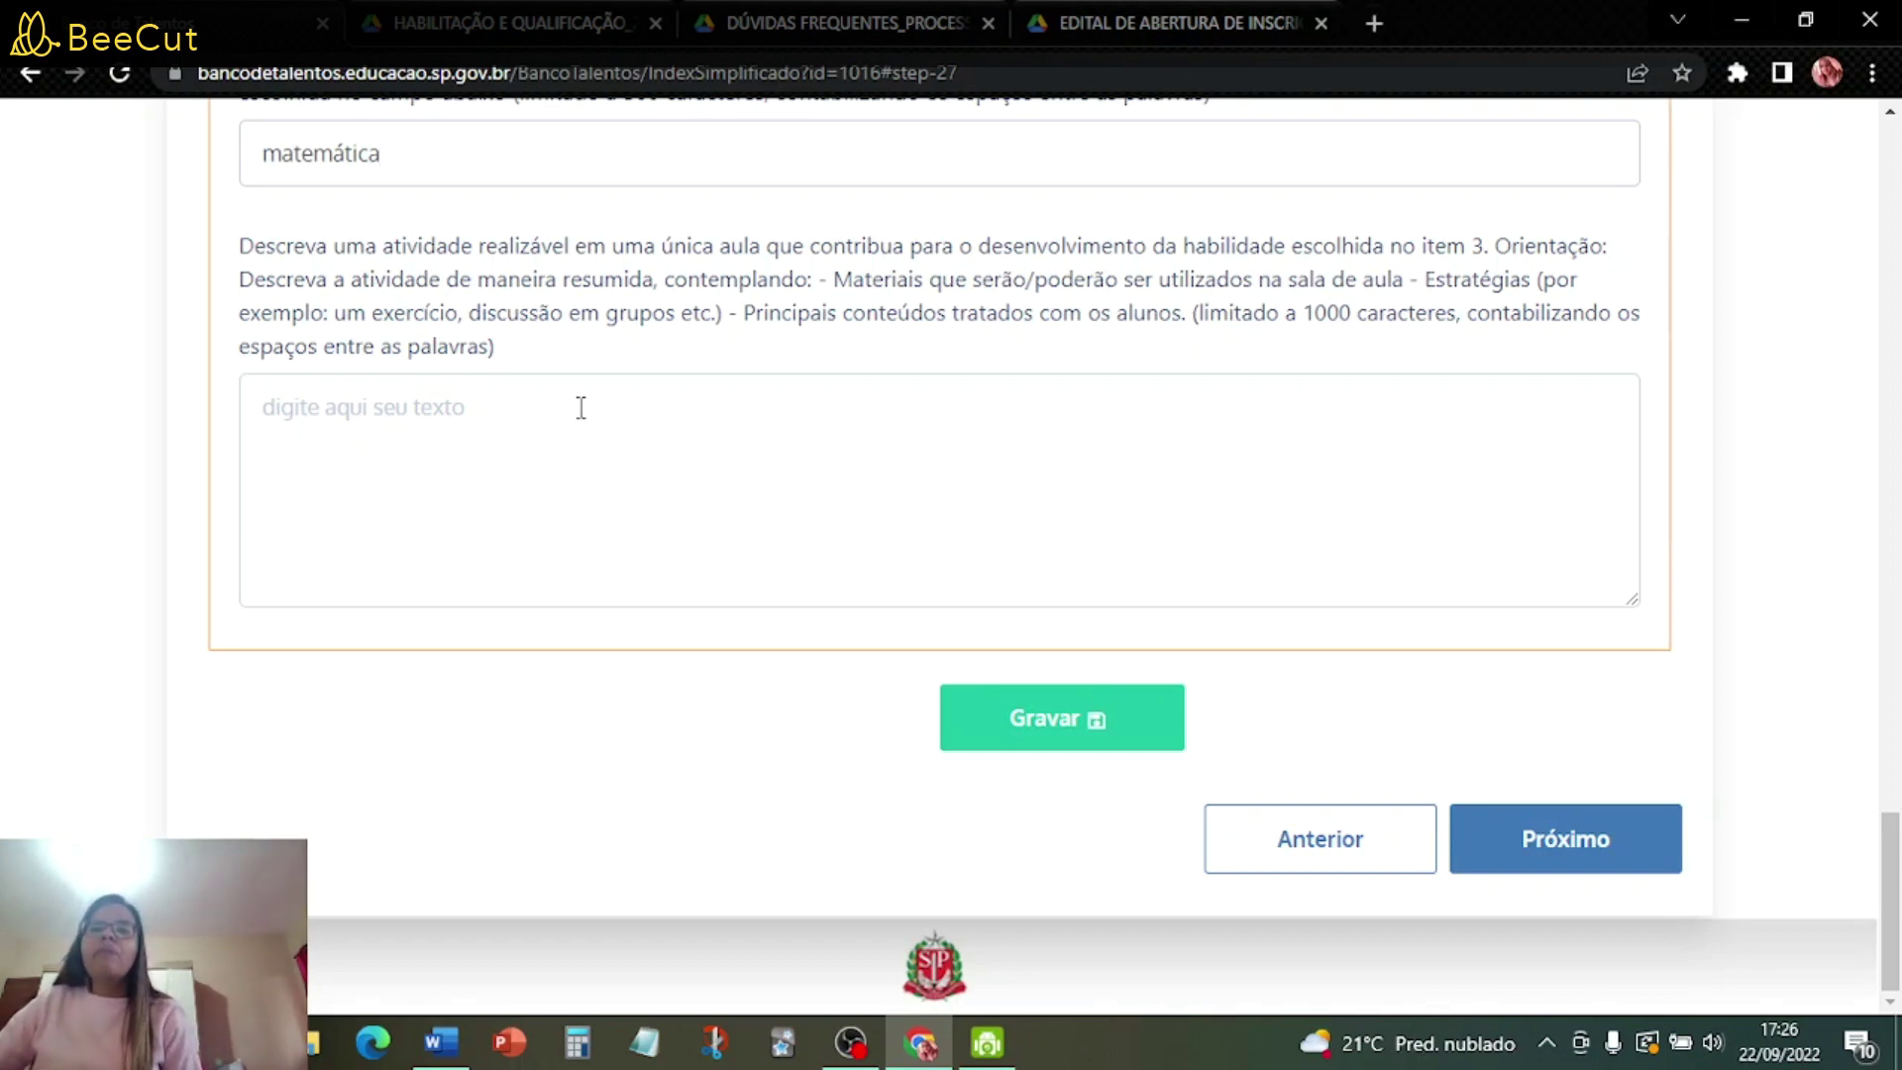
pyautogui.scroll(3, 565, 402)
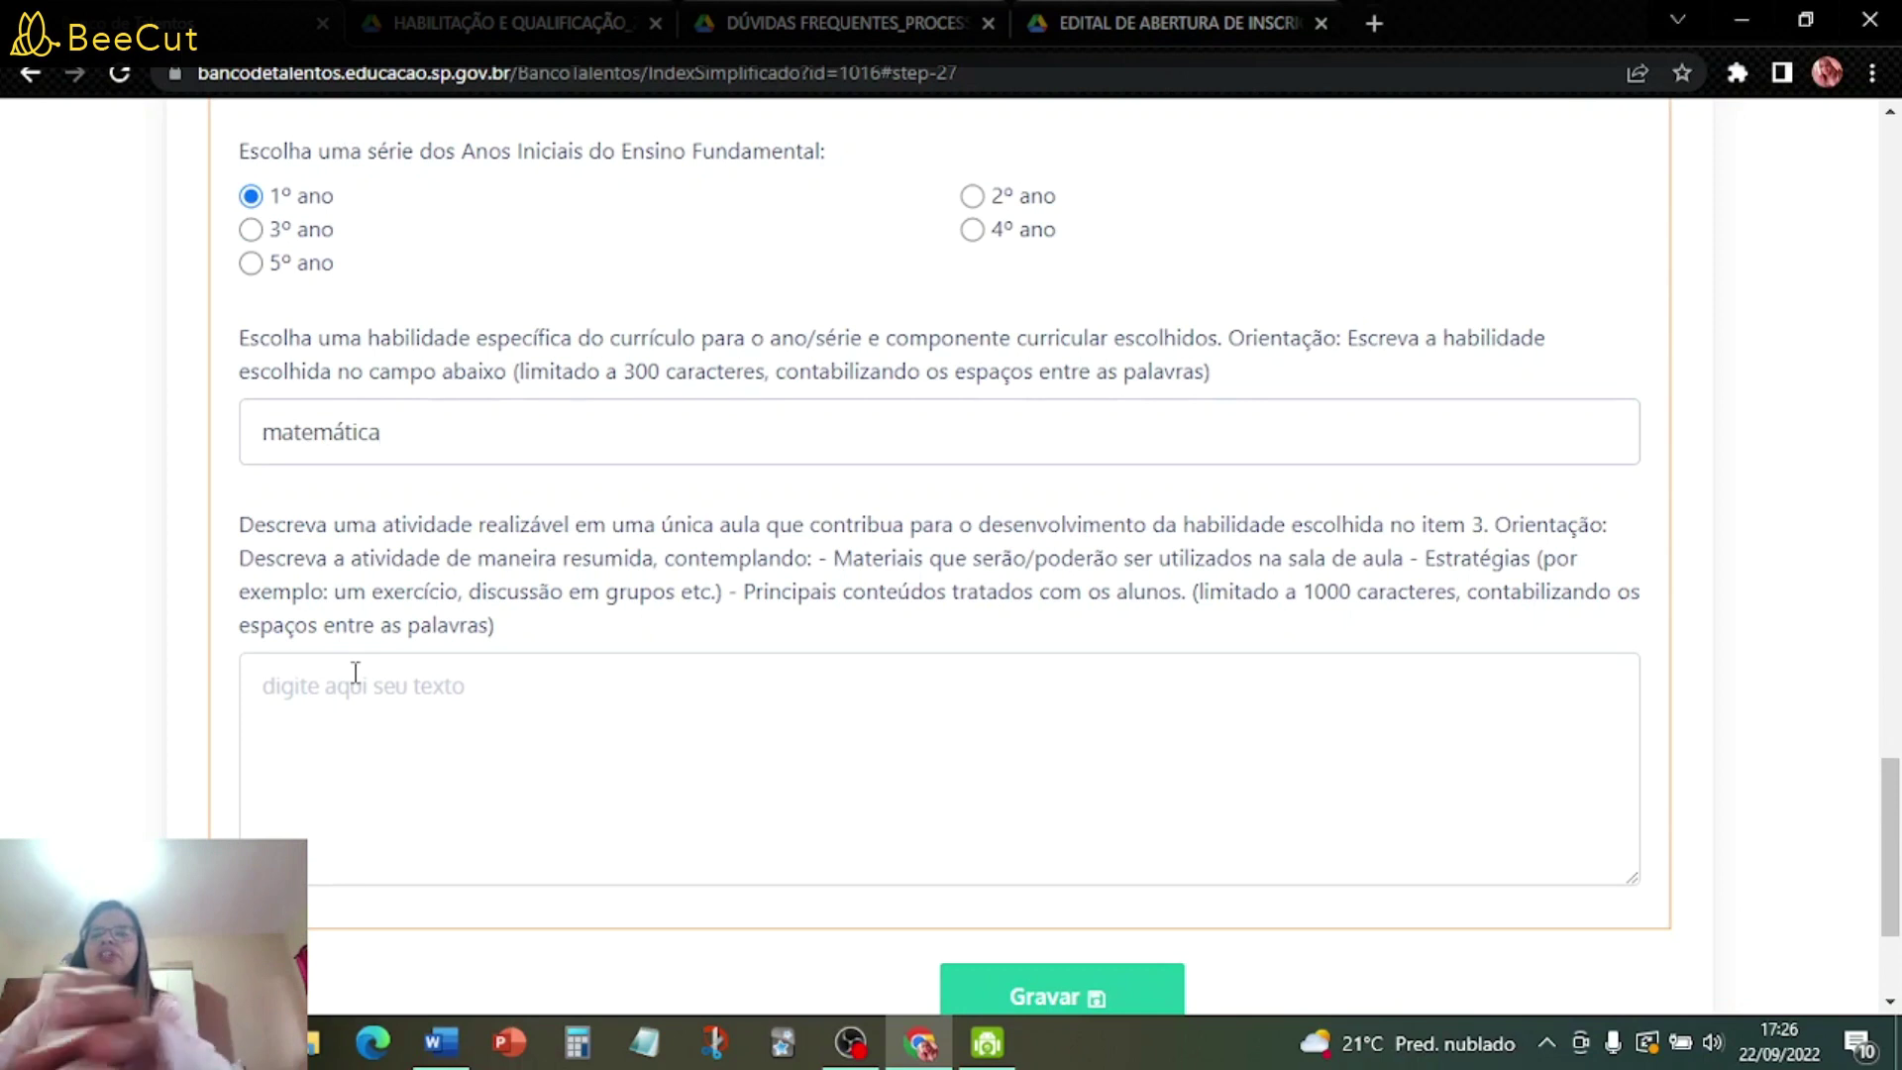
pyautogui.write('kksdj')
pyautogui.press('BackSpace')
pyautogui.press('BackSpace')
pyautogui.press('BackSpace')
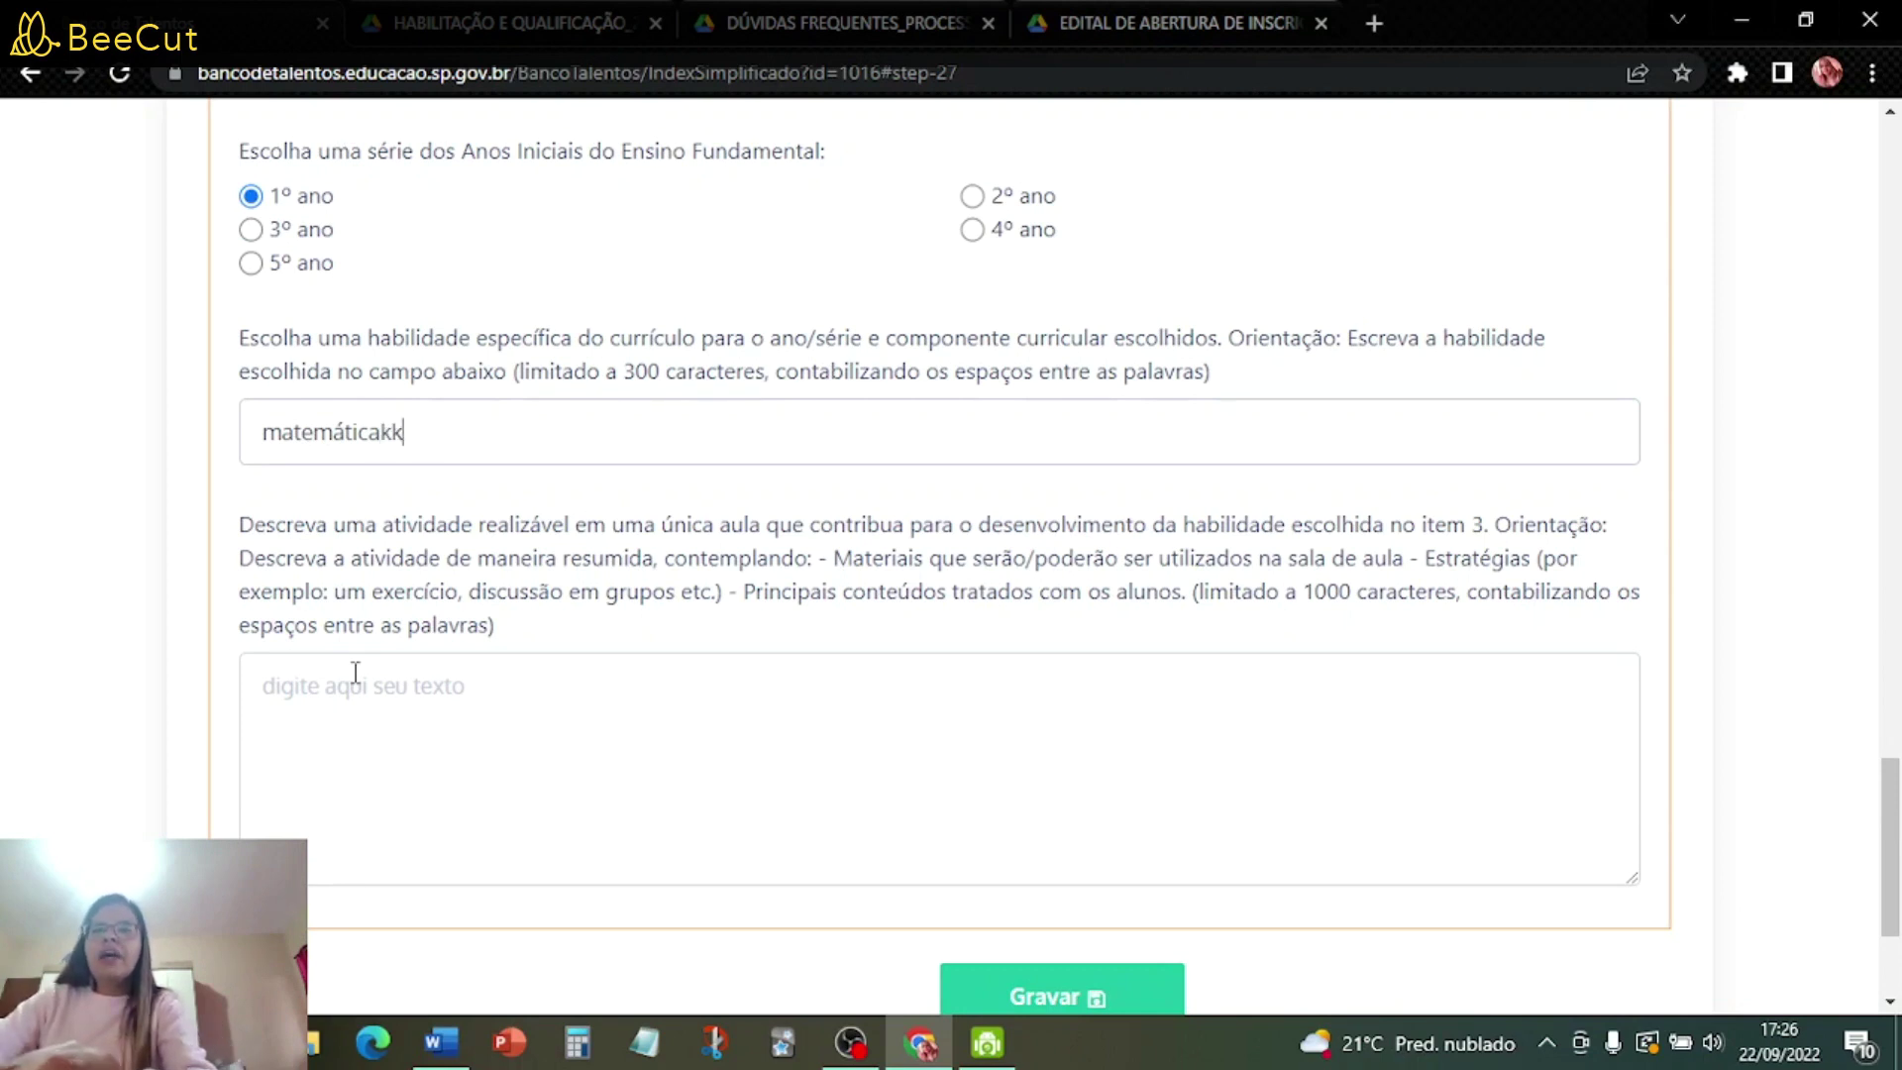
pyautogui.click(379, 684)
pyautogui.write('klmd ')
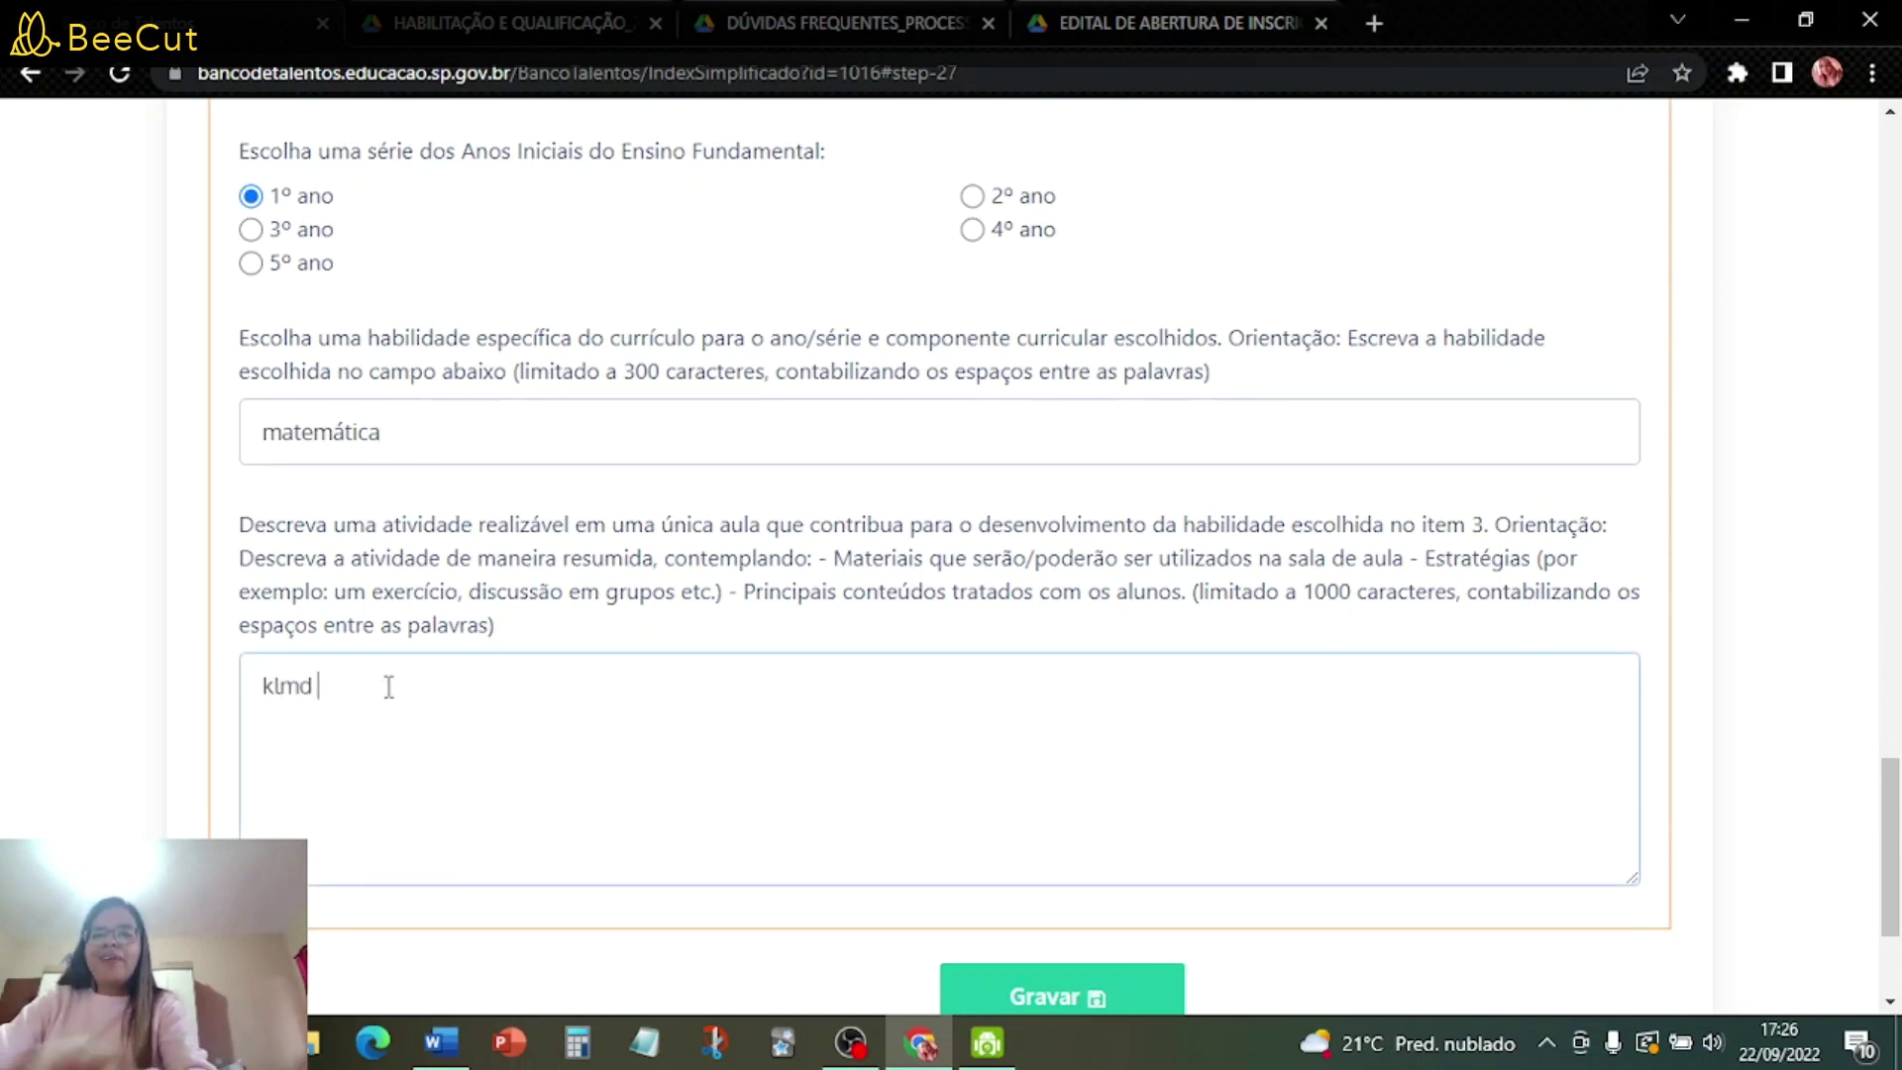
pyautogui.write('kmdl jsdlf lfs lfsmsldçf')
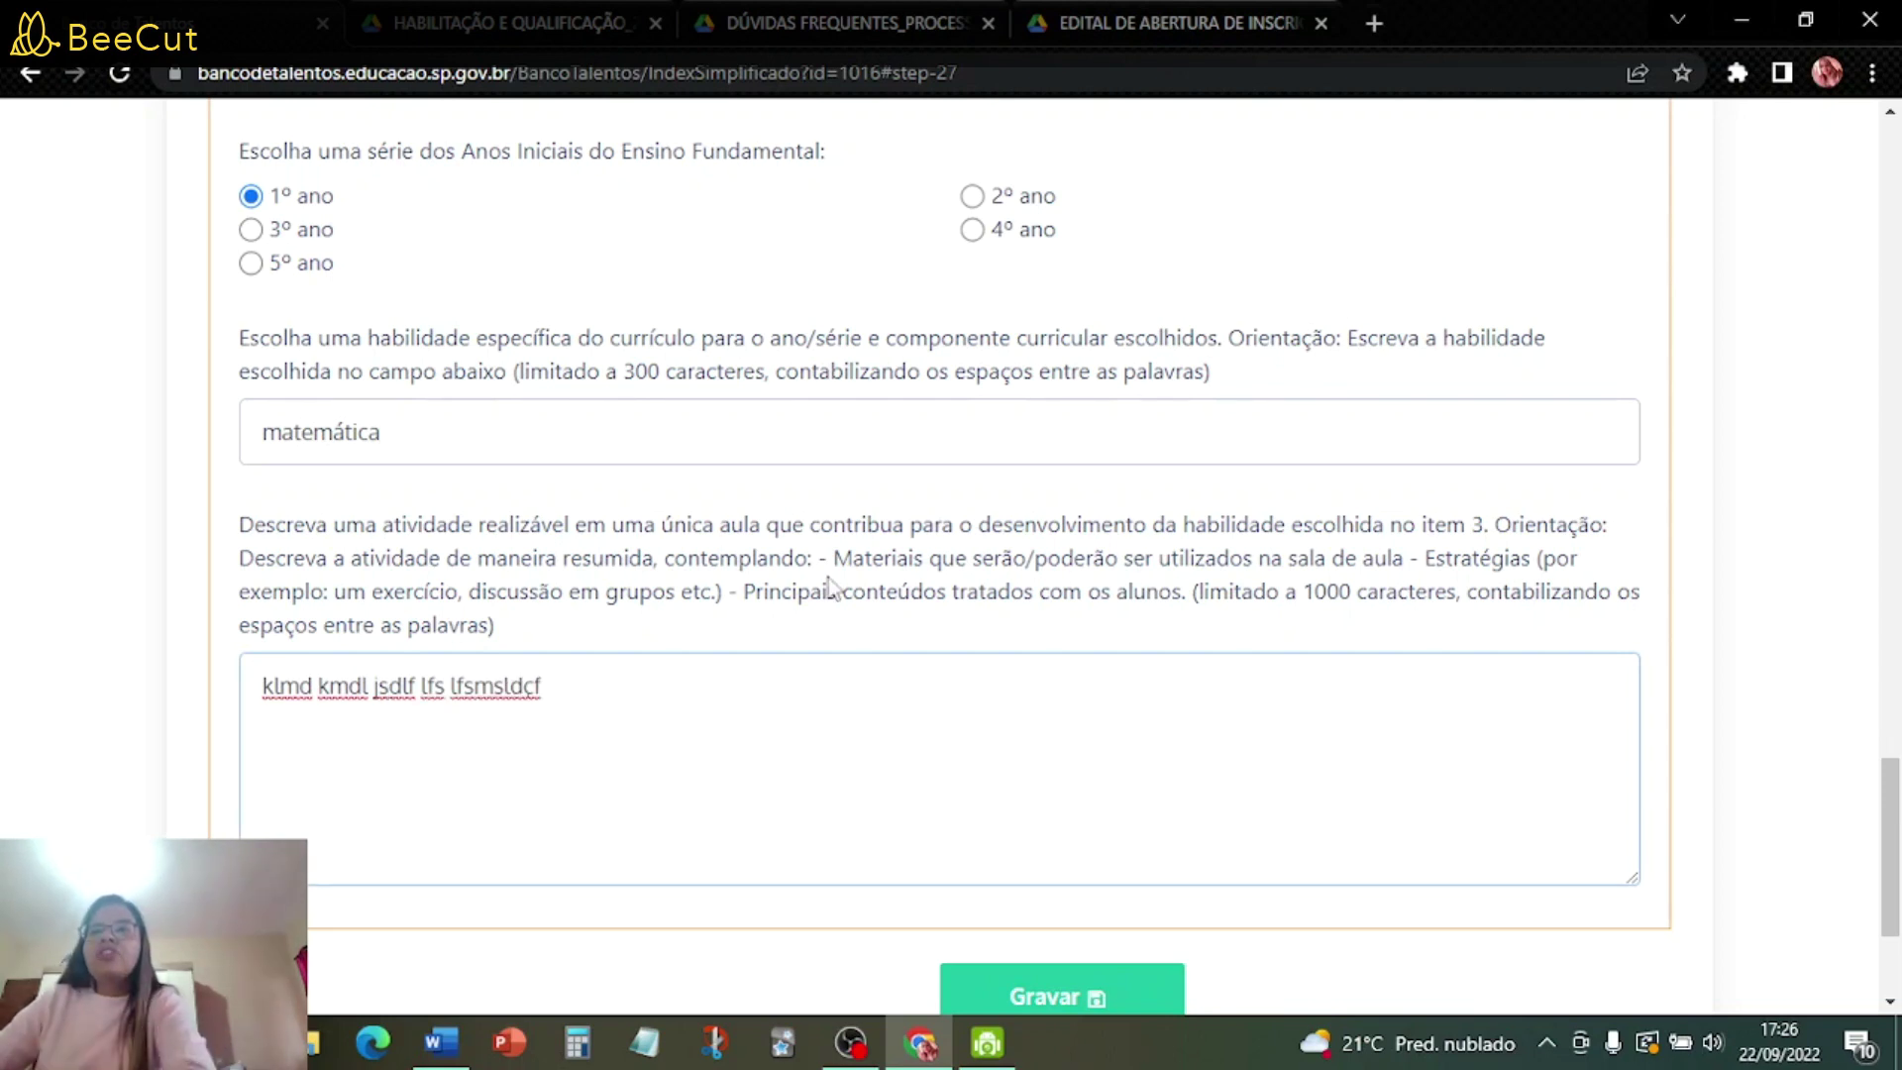
pyautogui.scroll(-3, 974, 628)
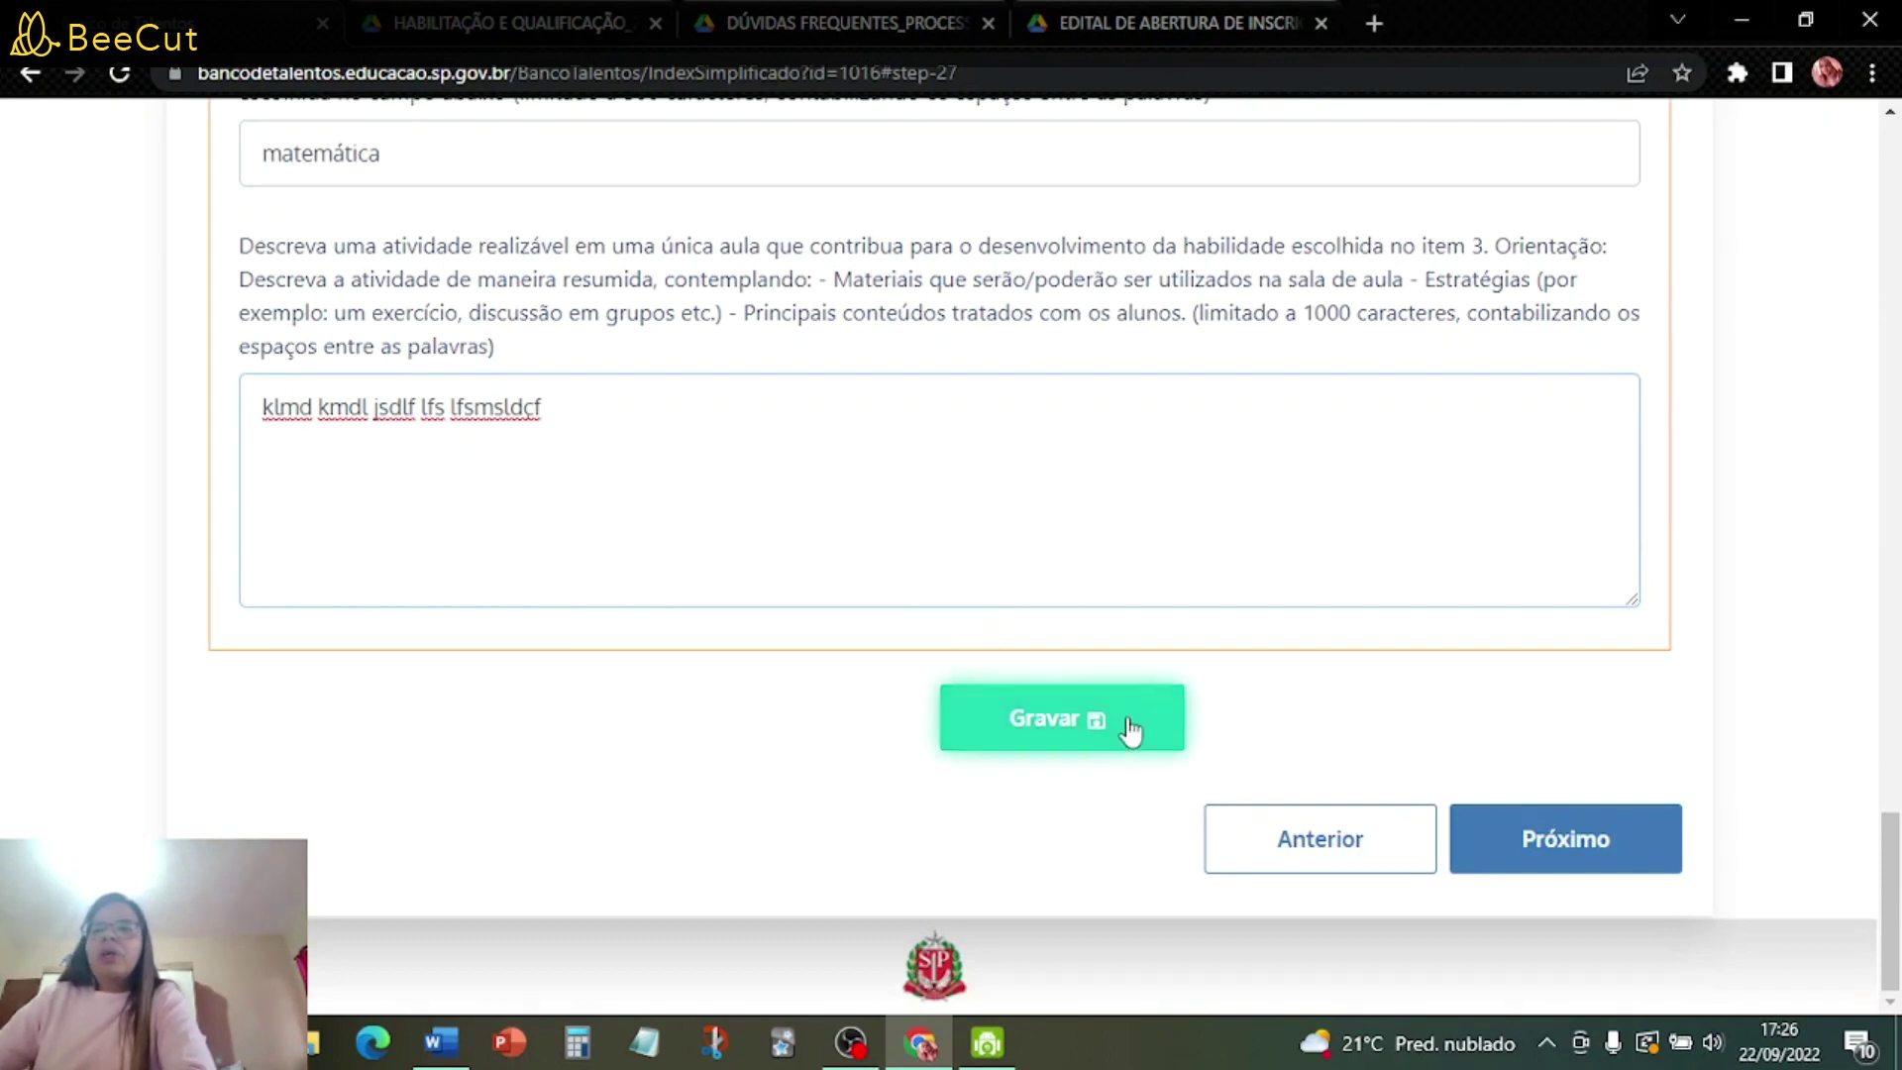
# - Save the PEI questionnaire, scoring 6 pontos, and move on to the Anexos step
pyautogui.click(1088, 724)
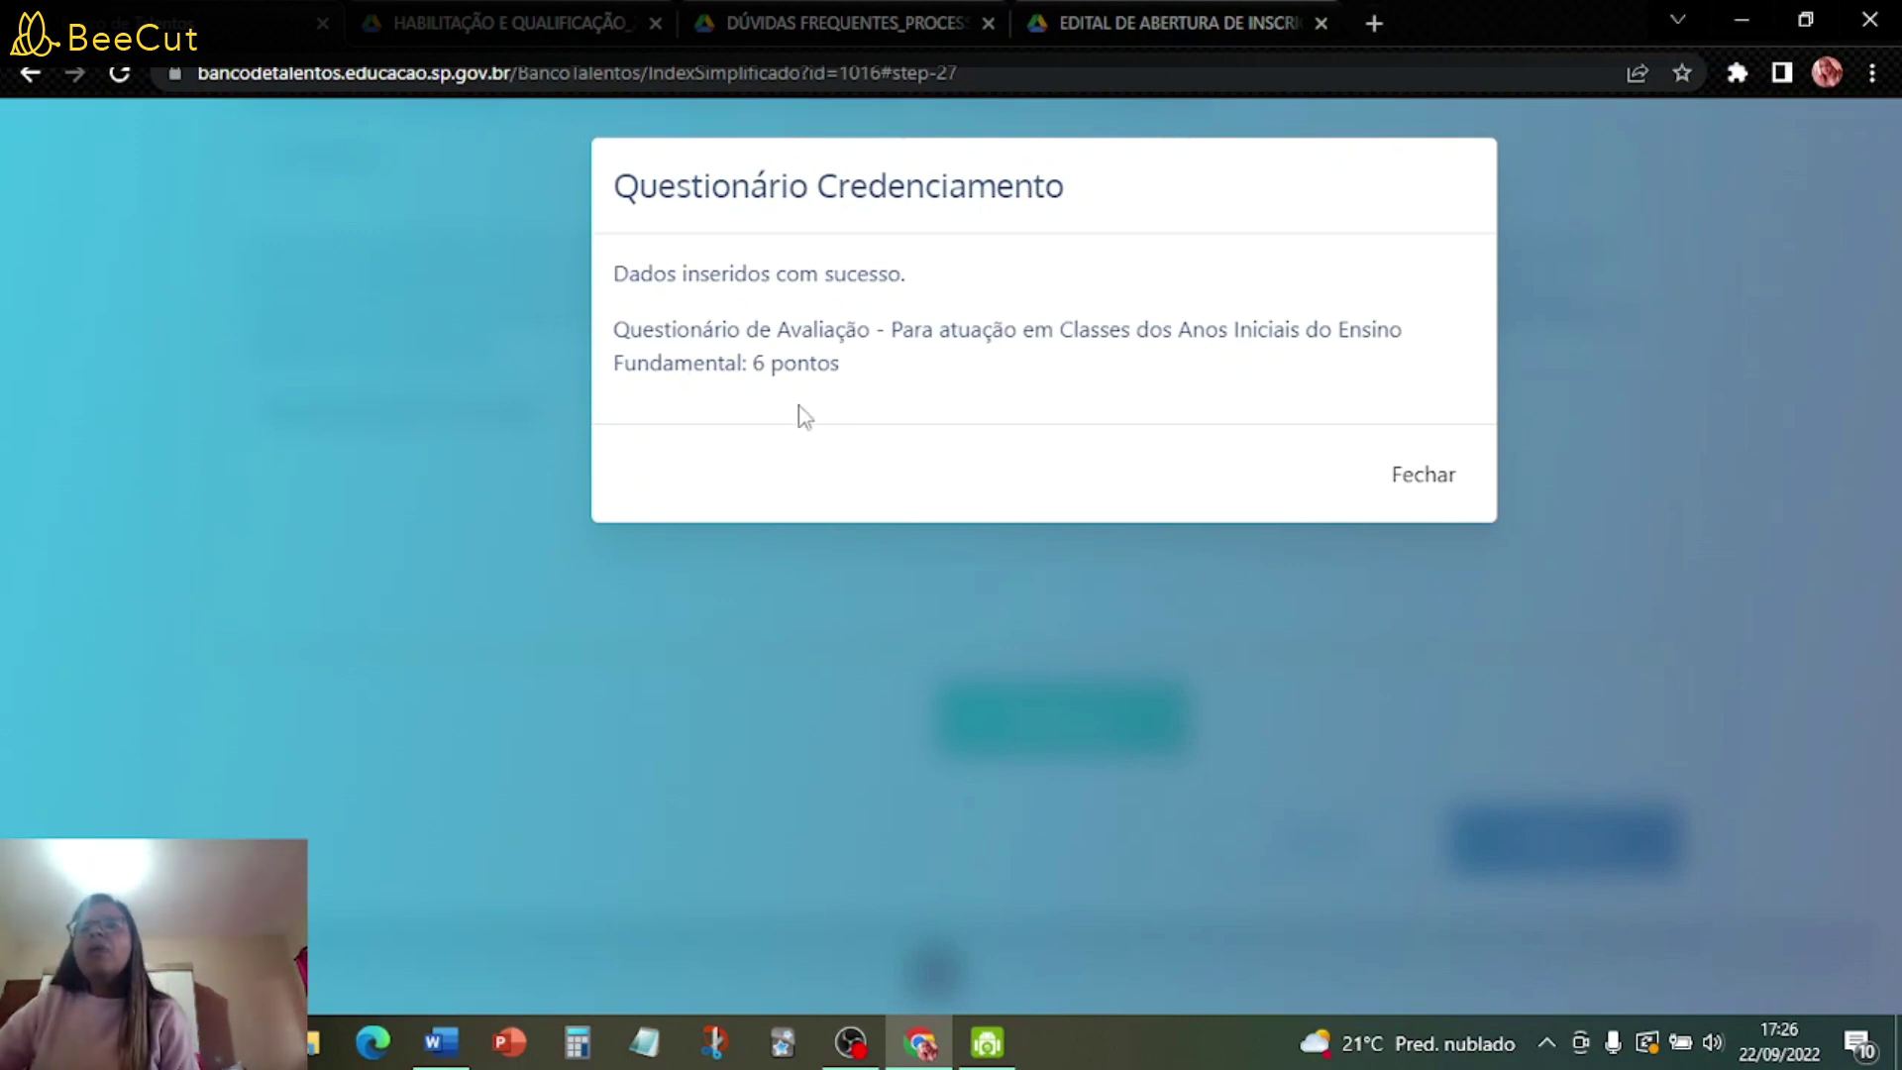
pyautogui.click(1426, 478)
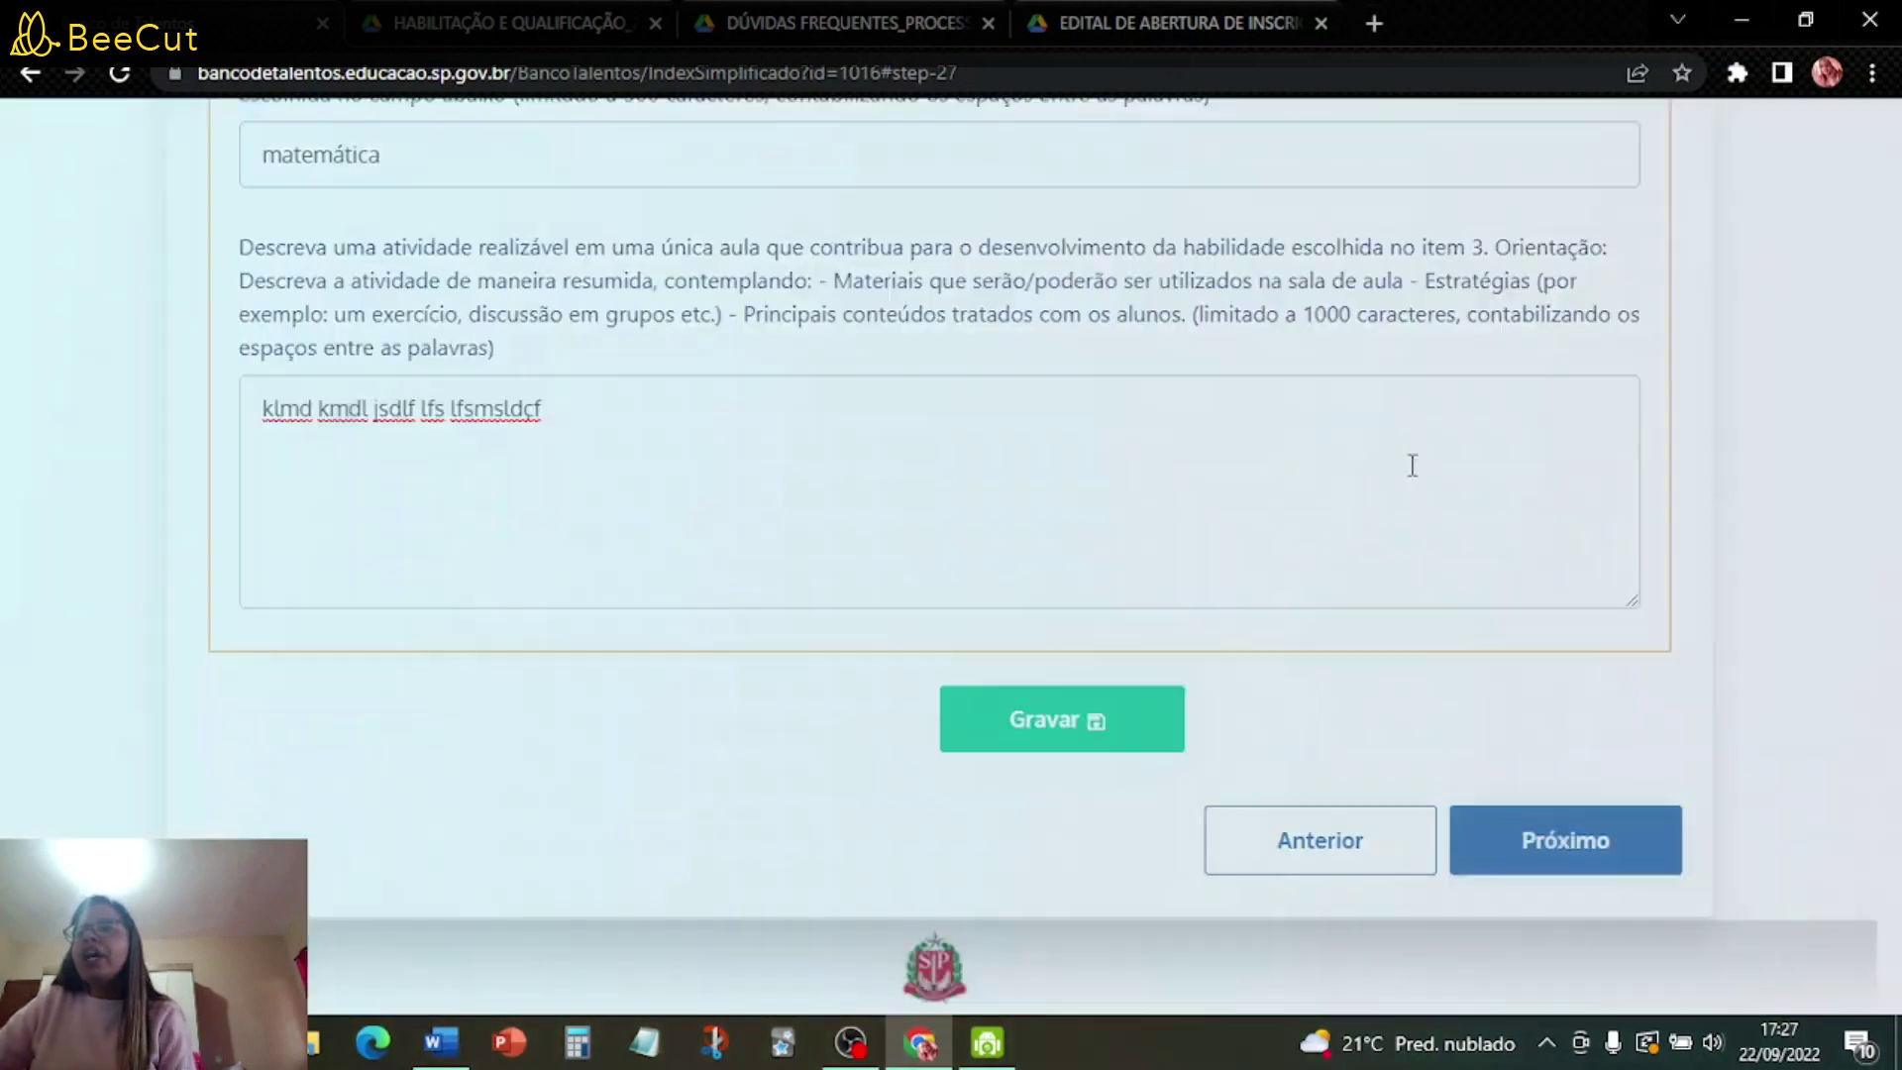
pyautogui.click(1586, 864)
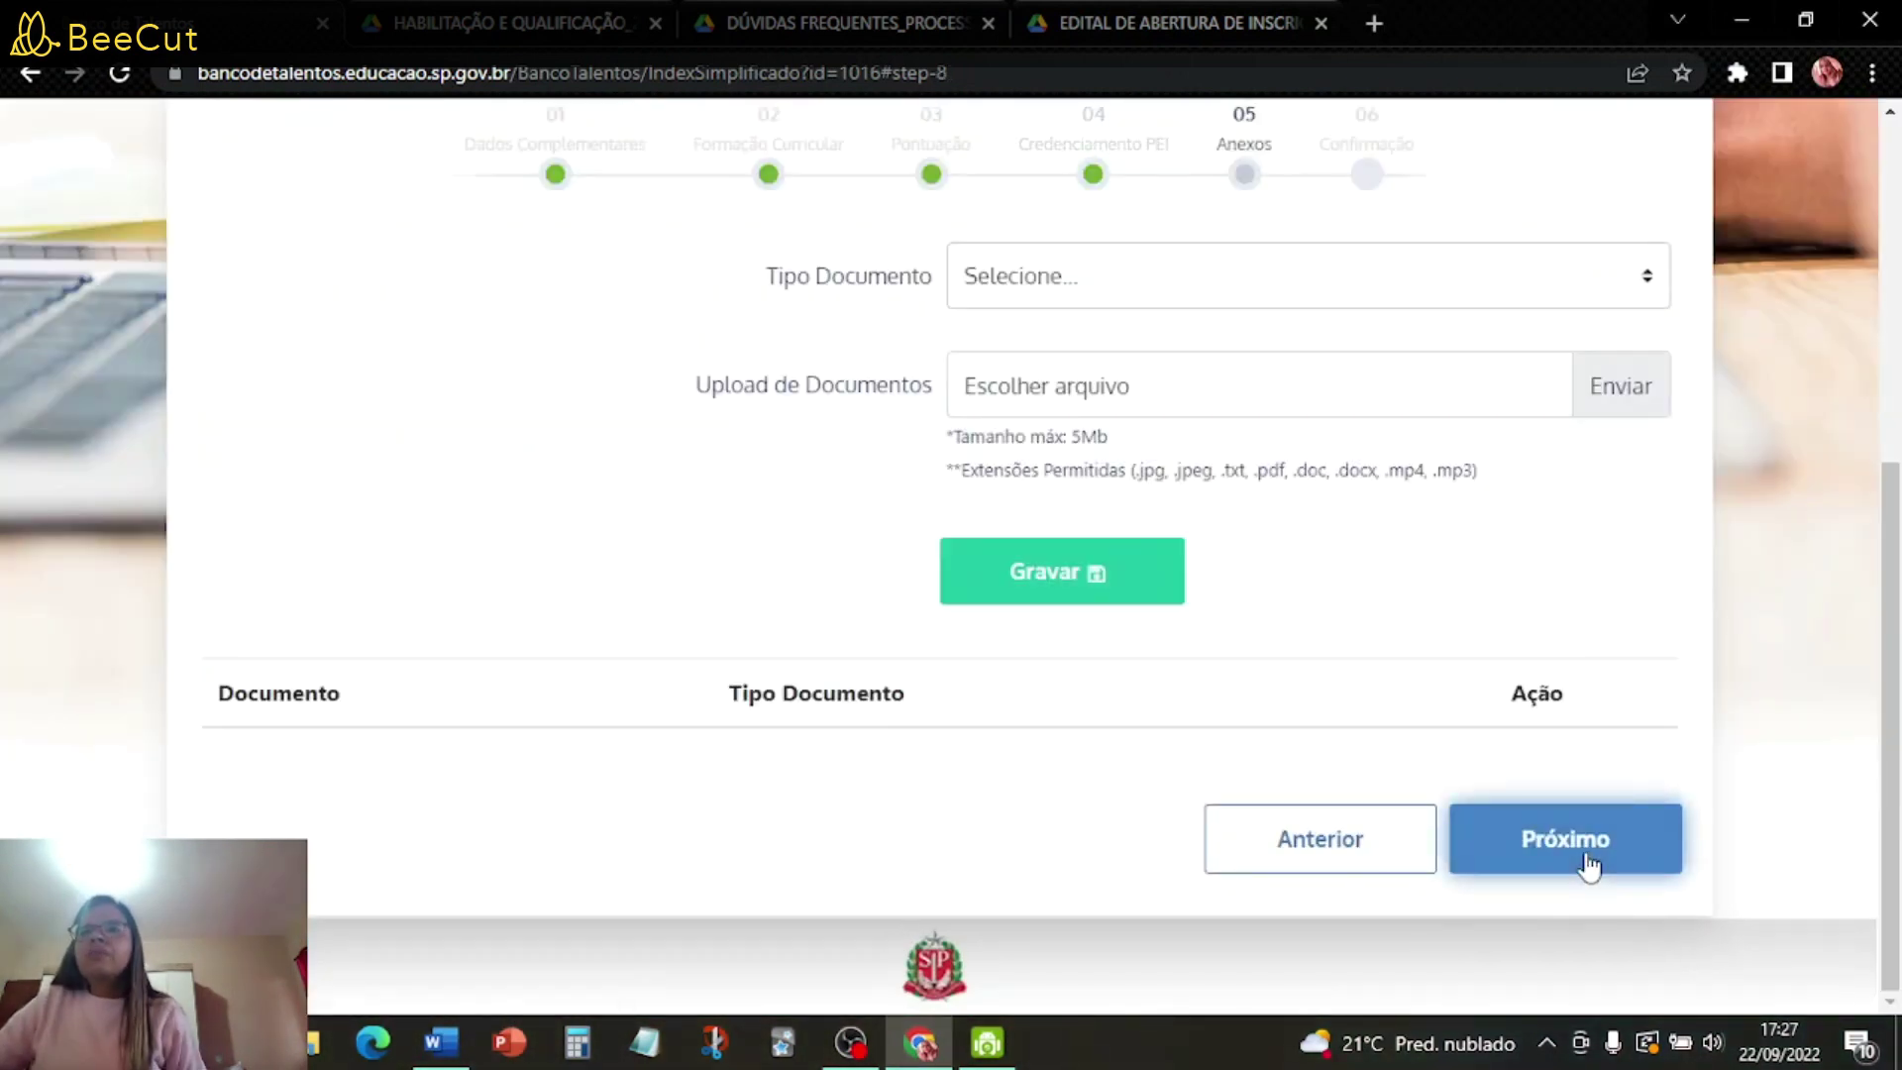
# - Upload ideias para relatorio.jpg as the RG/DOCUMENTO IDÔNEO COM FOTO (COLORIDO) document
pyautogui.scroll(2, 1604, 616)
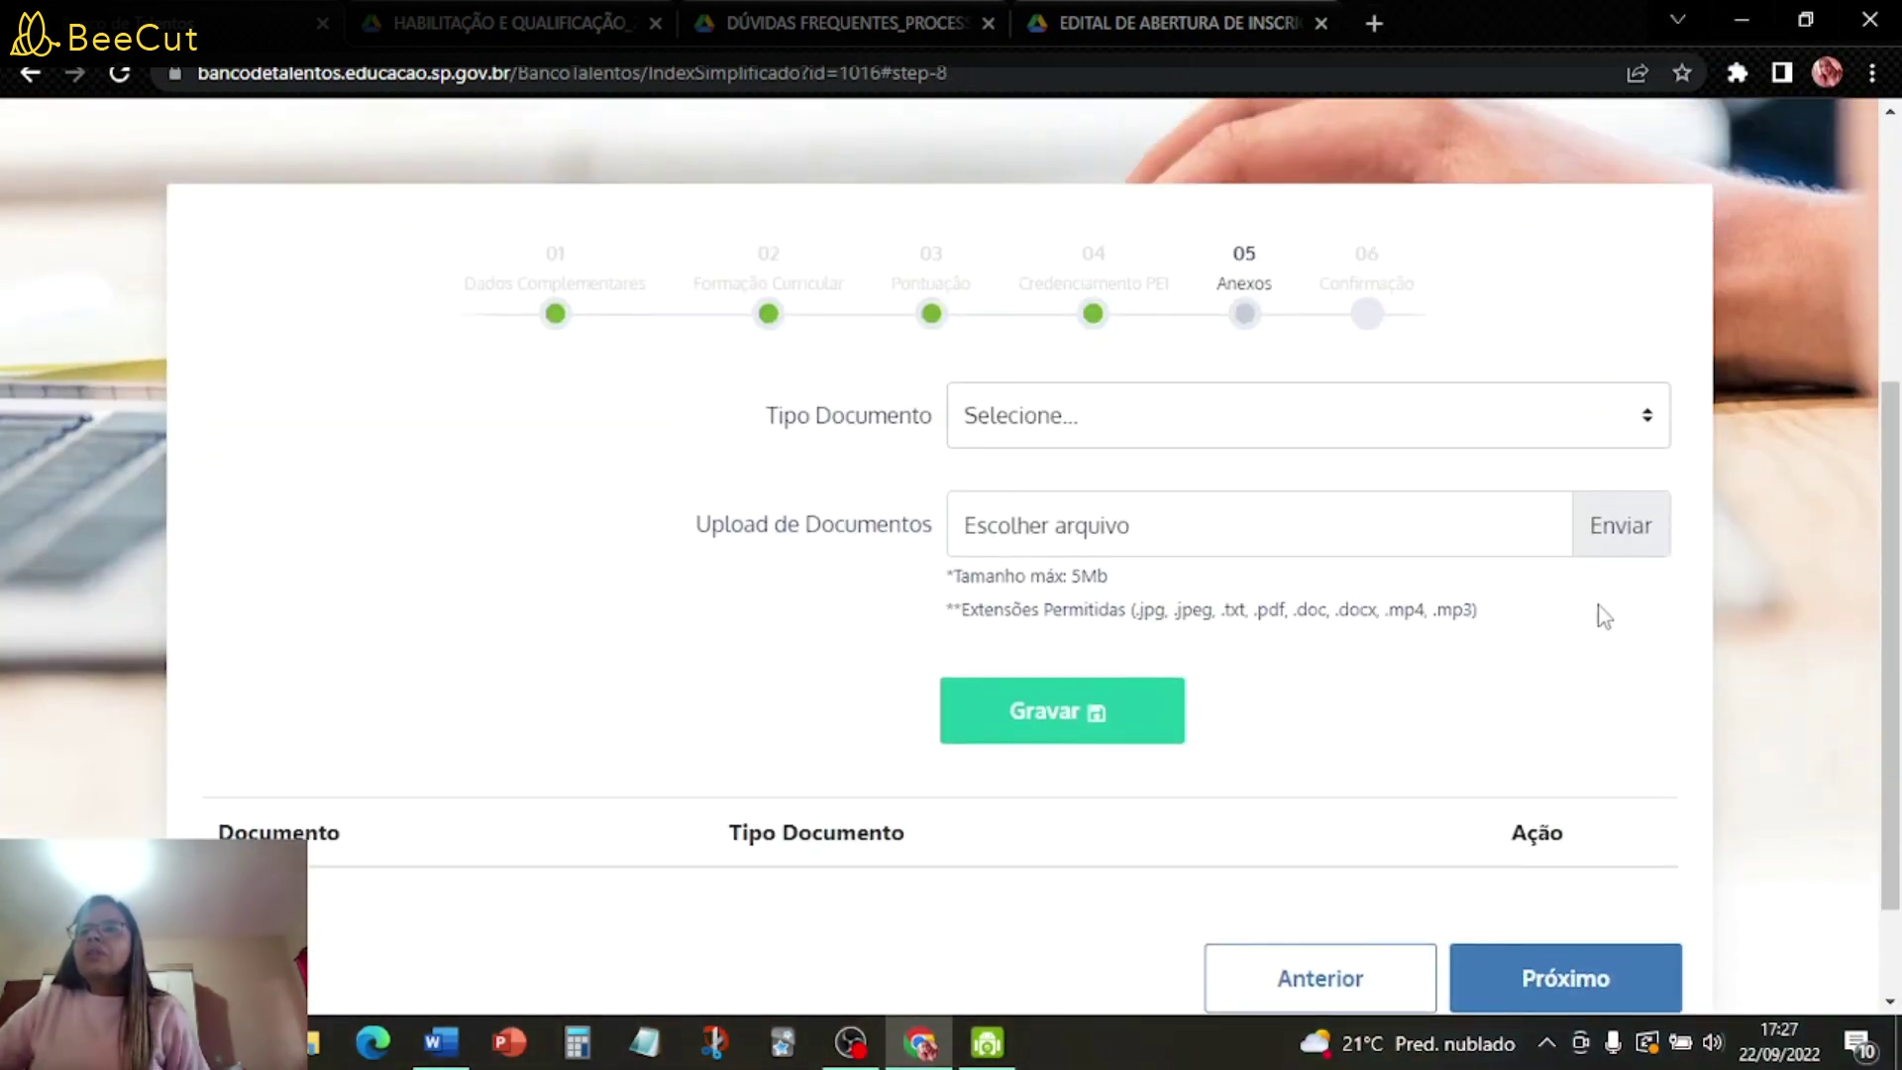
pyautogui.click(1090, 419)
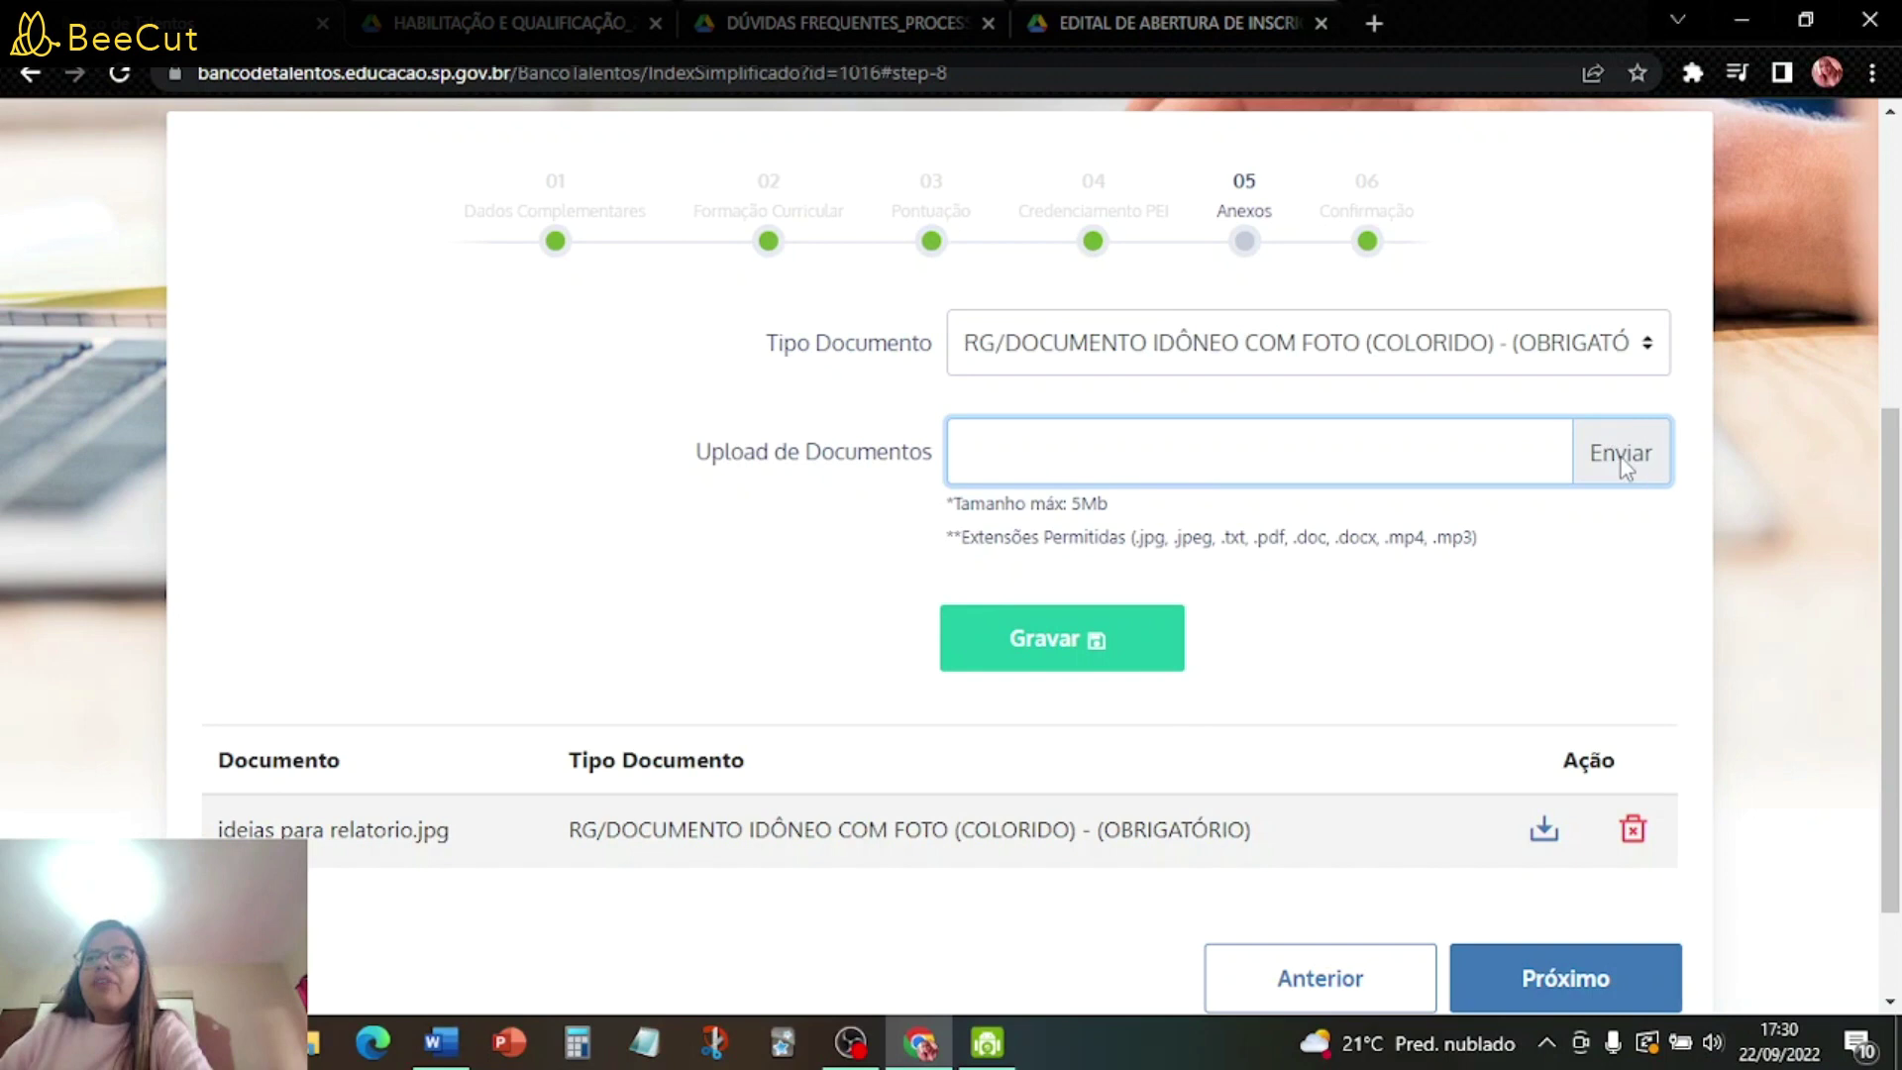
pyautogui.click(1625, 461)
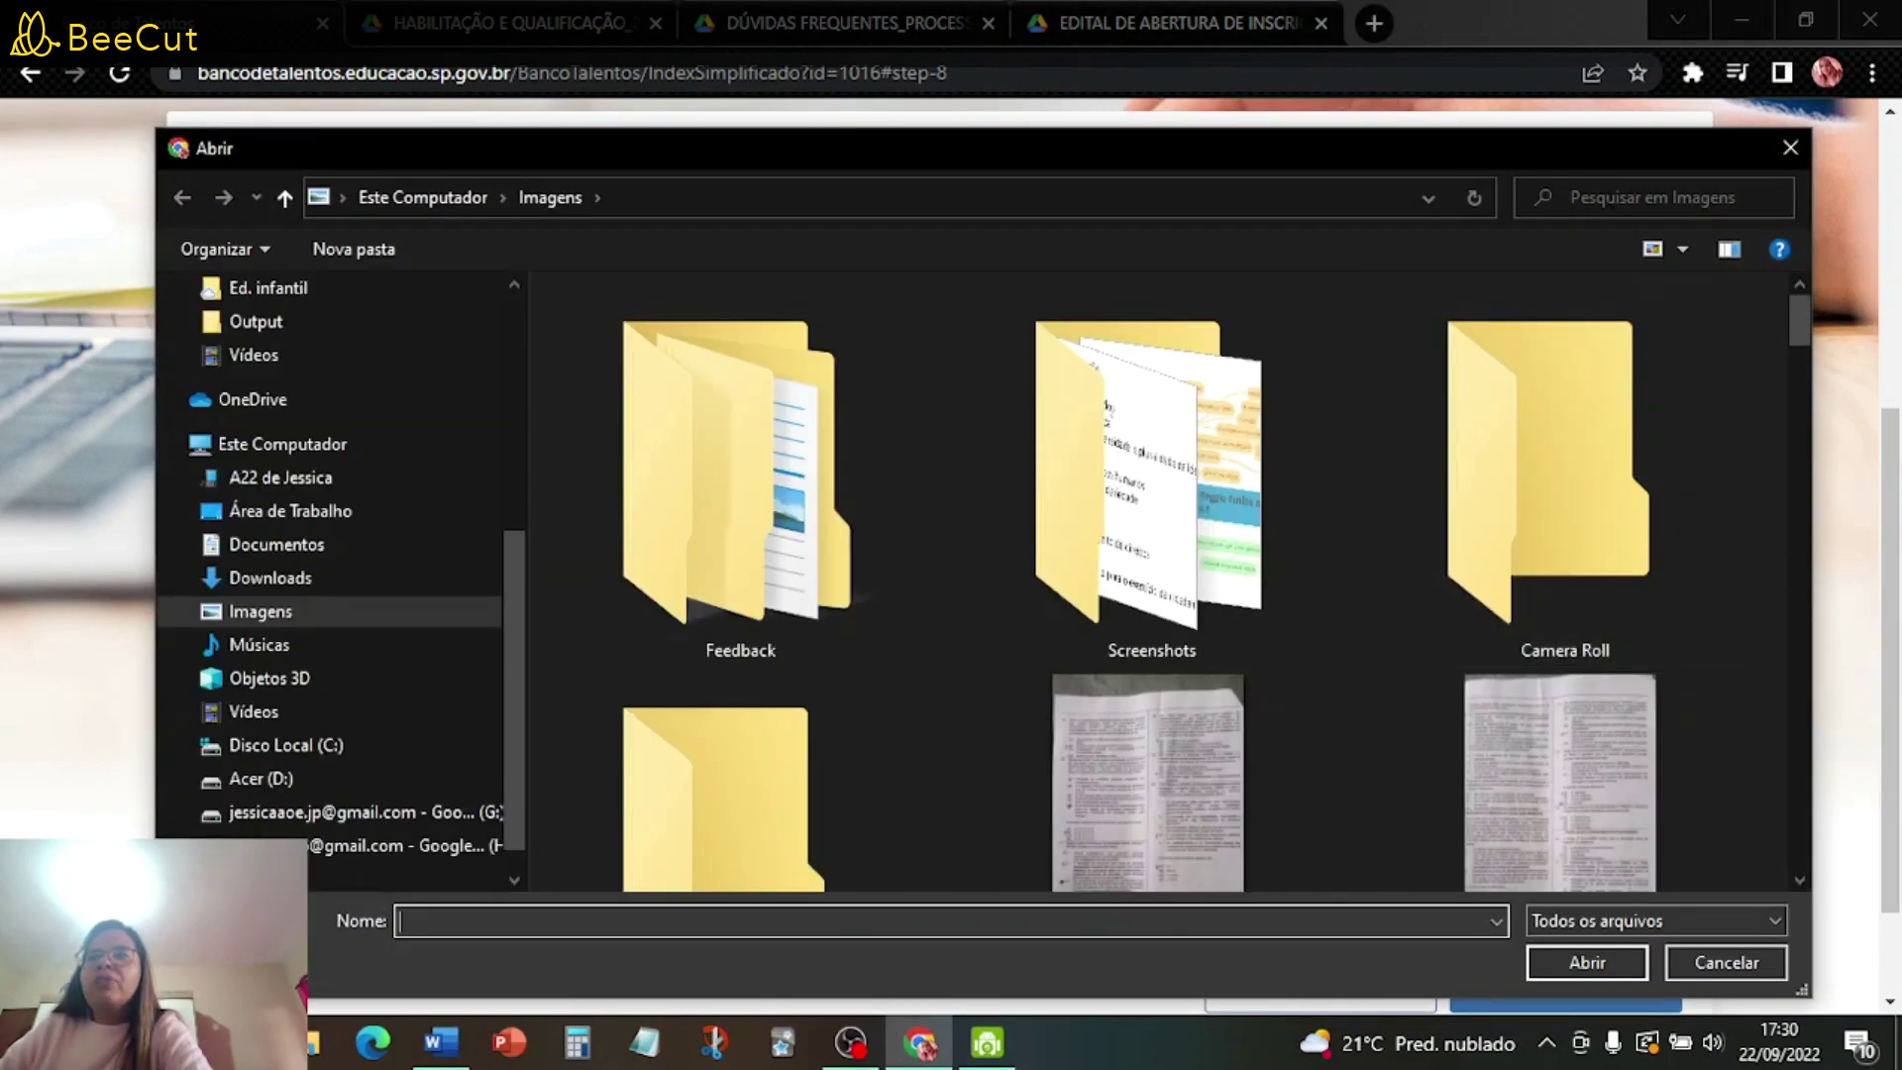
pyautogui.click(1790, 147)
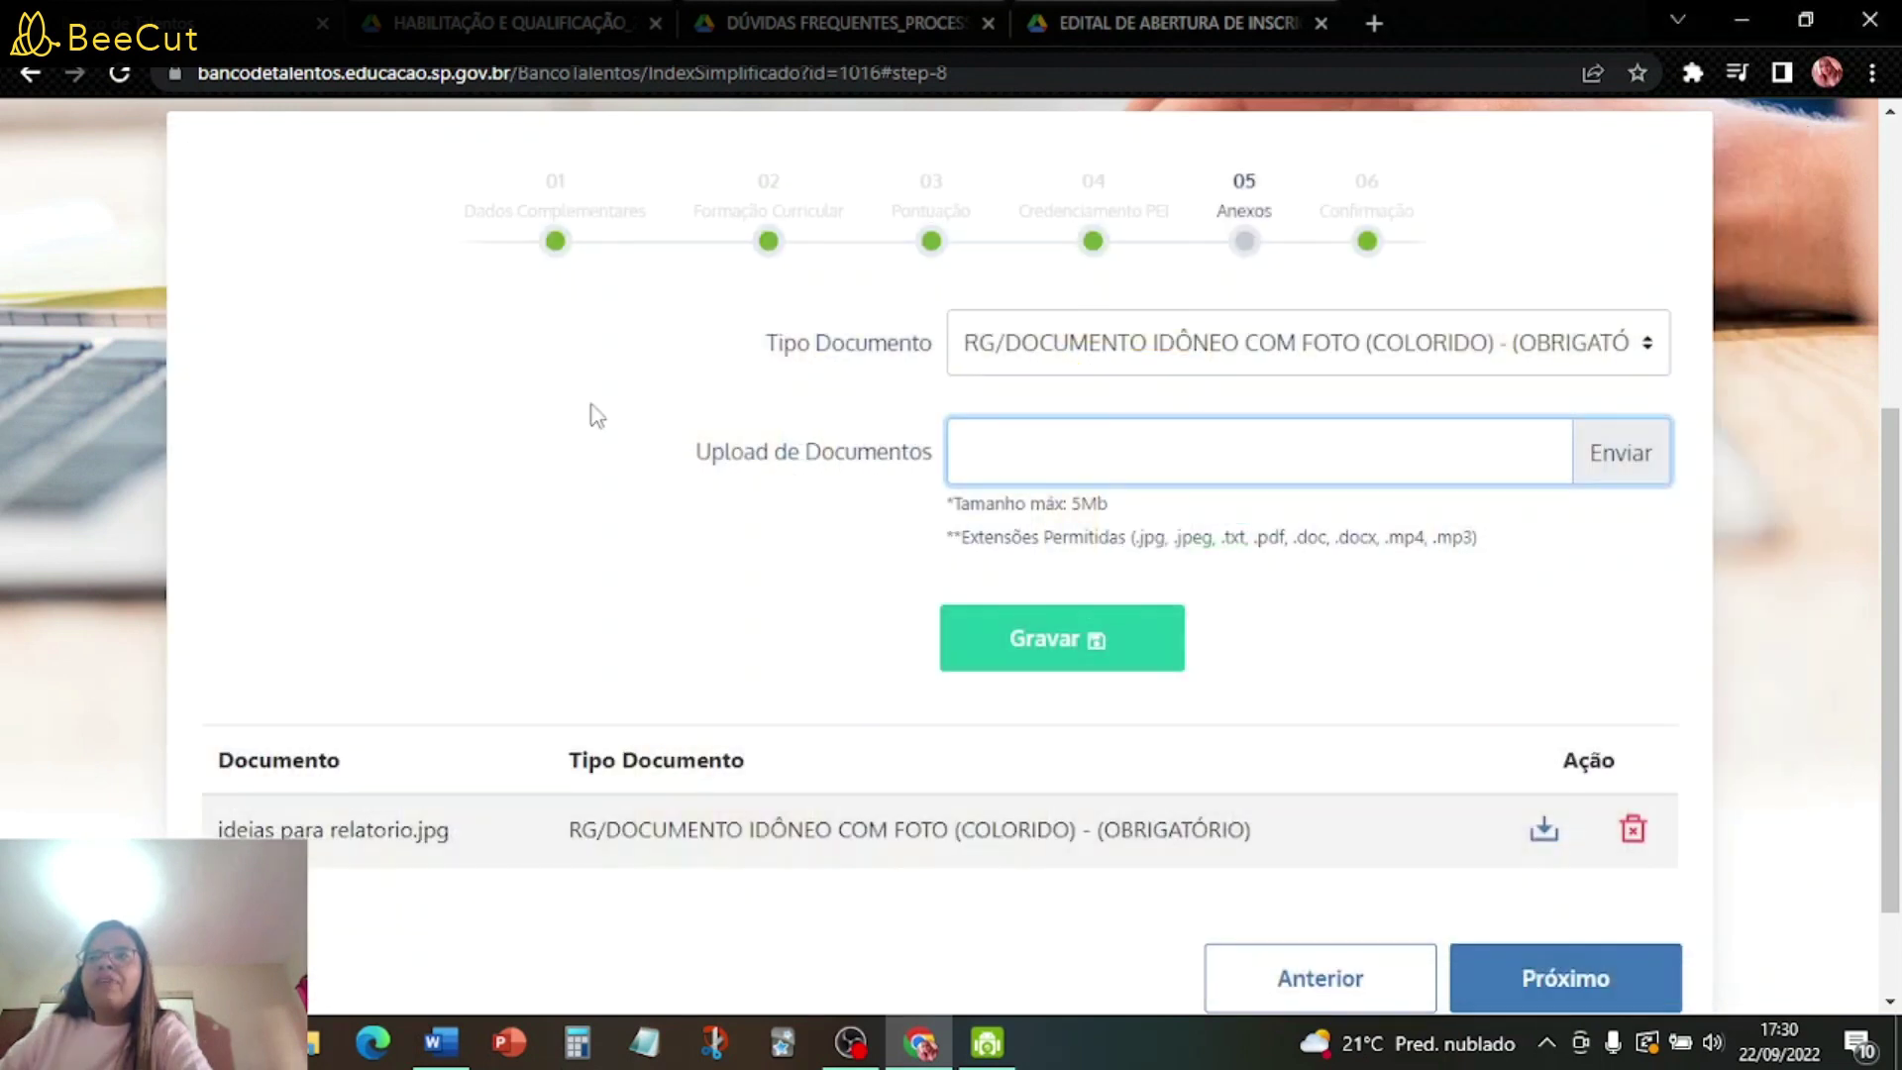
pyautogui.scroll(-2, 1333, 837)
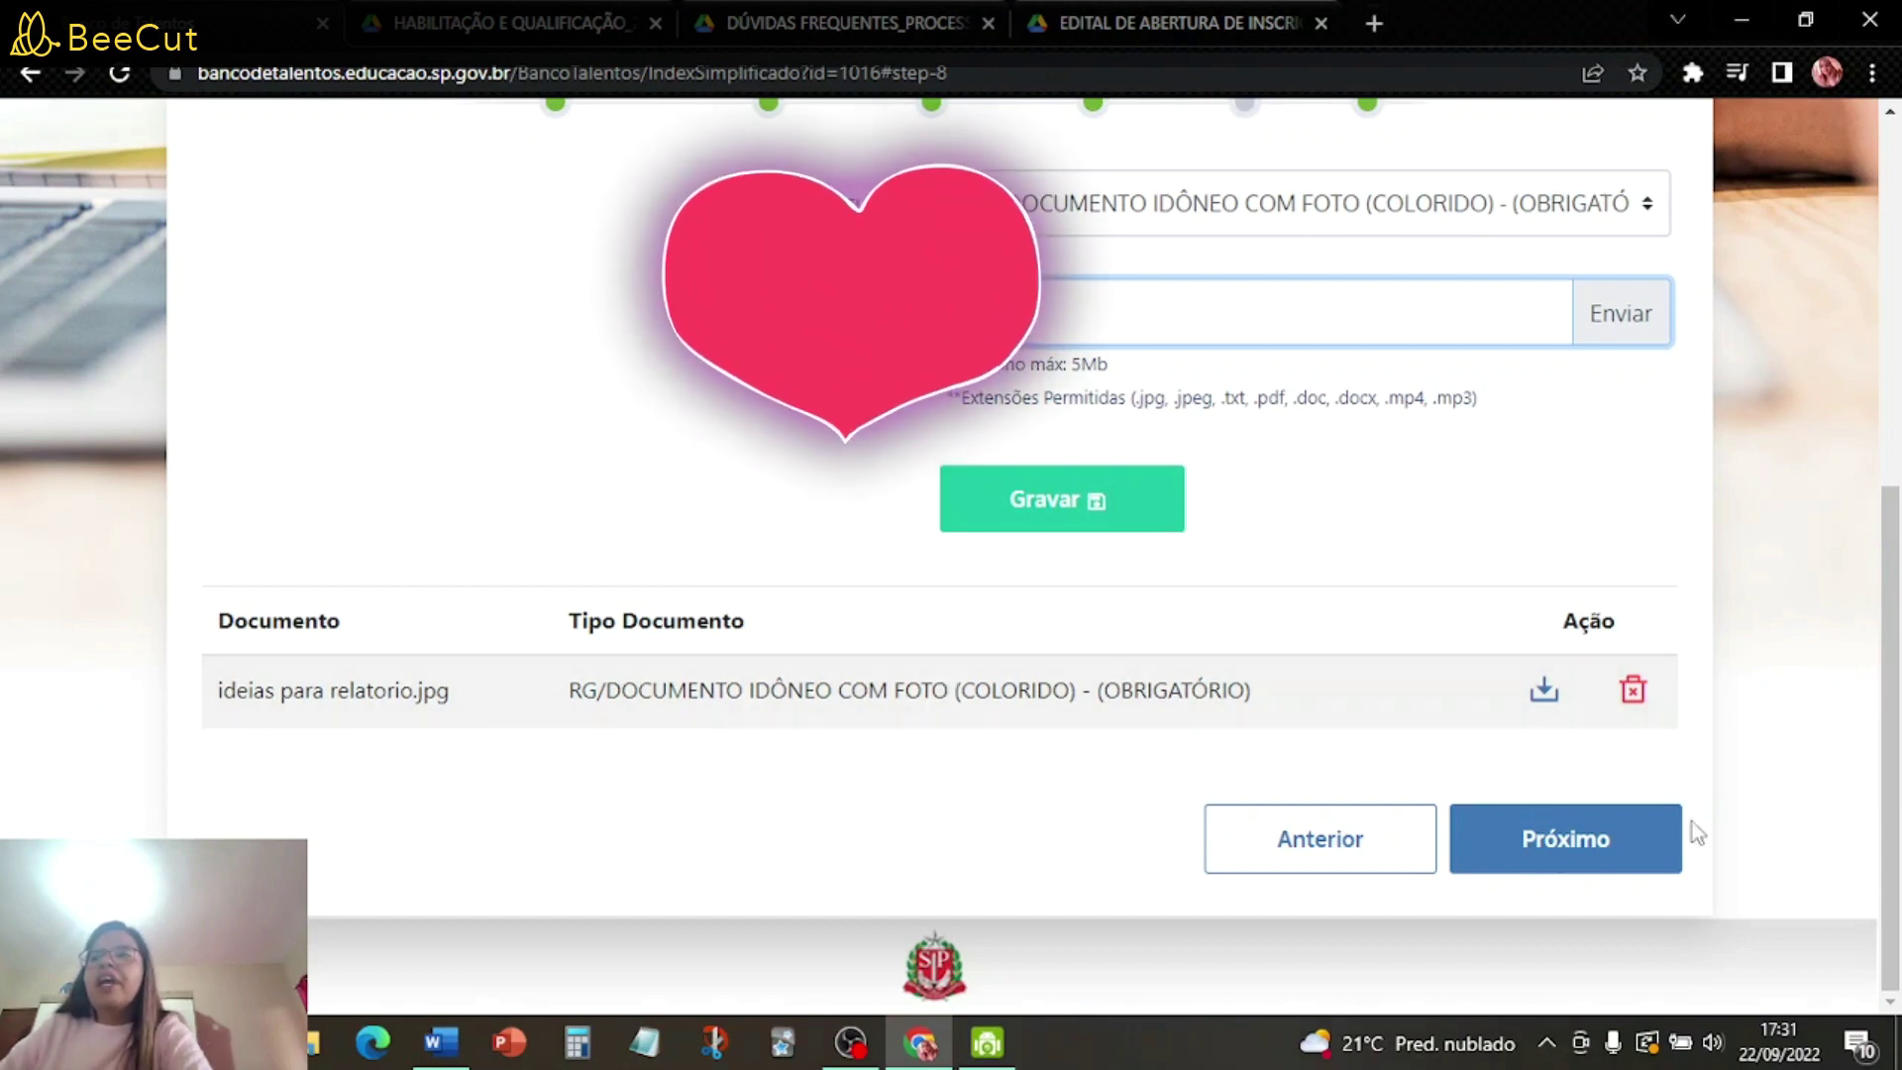
pyautogui.click(1574, 836)
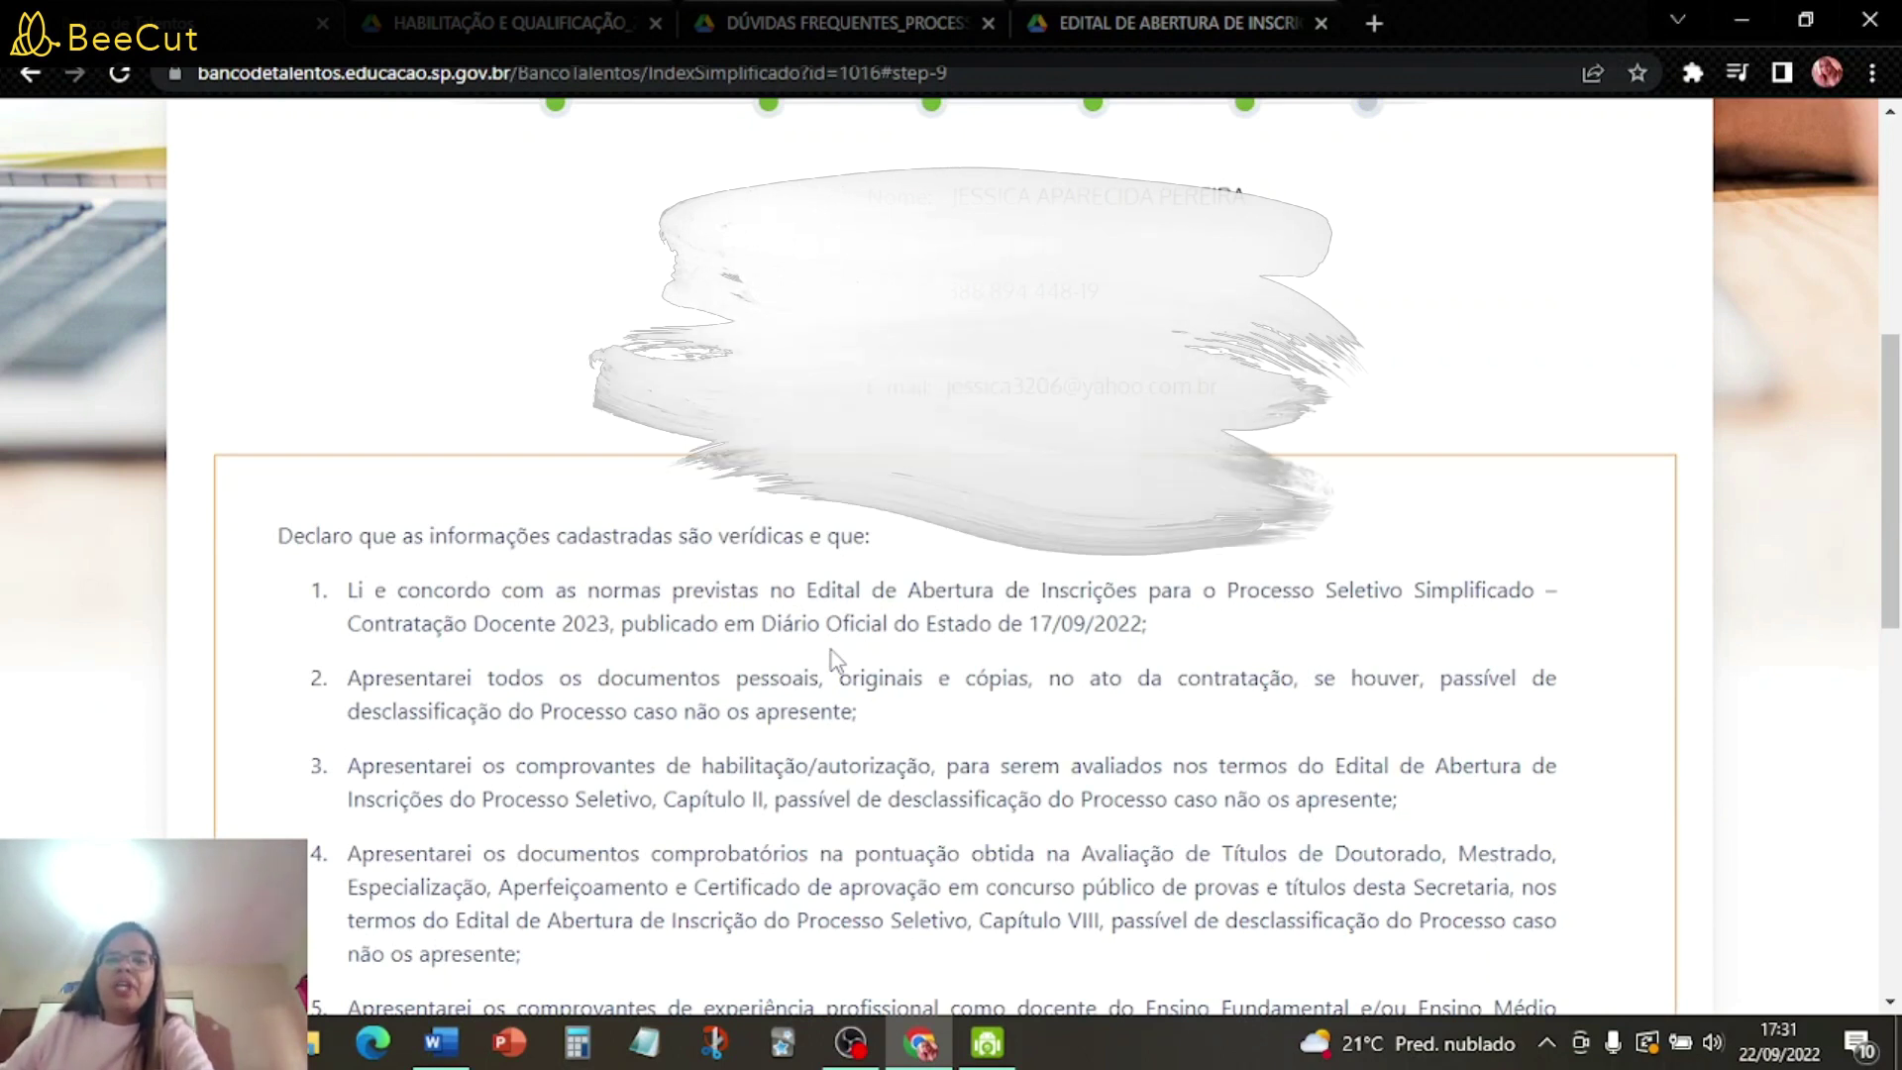
# - Review the declaration, submit the enrollment with Enviar, and confirm the submission
pyautogui.scroll(-5, 874, 681)
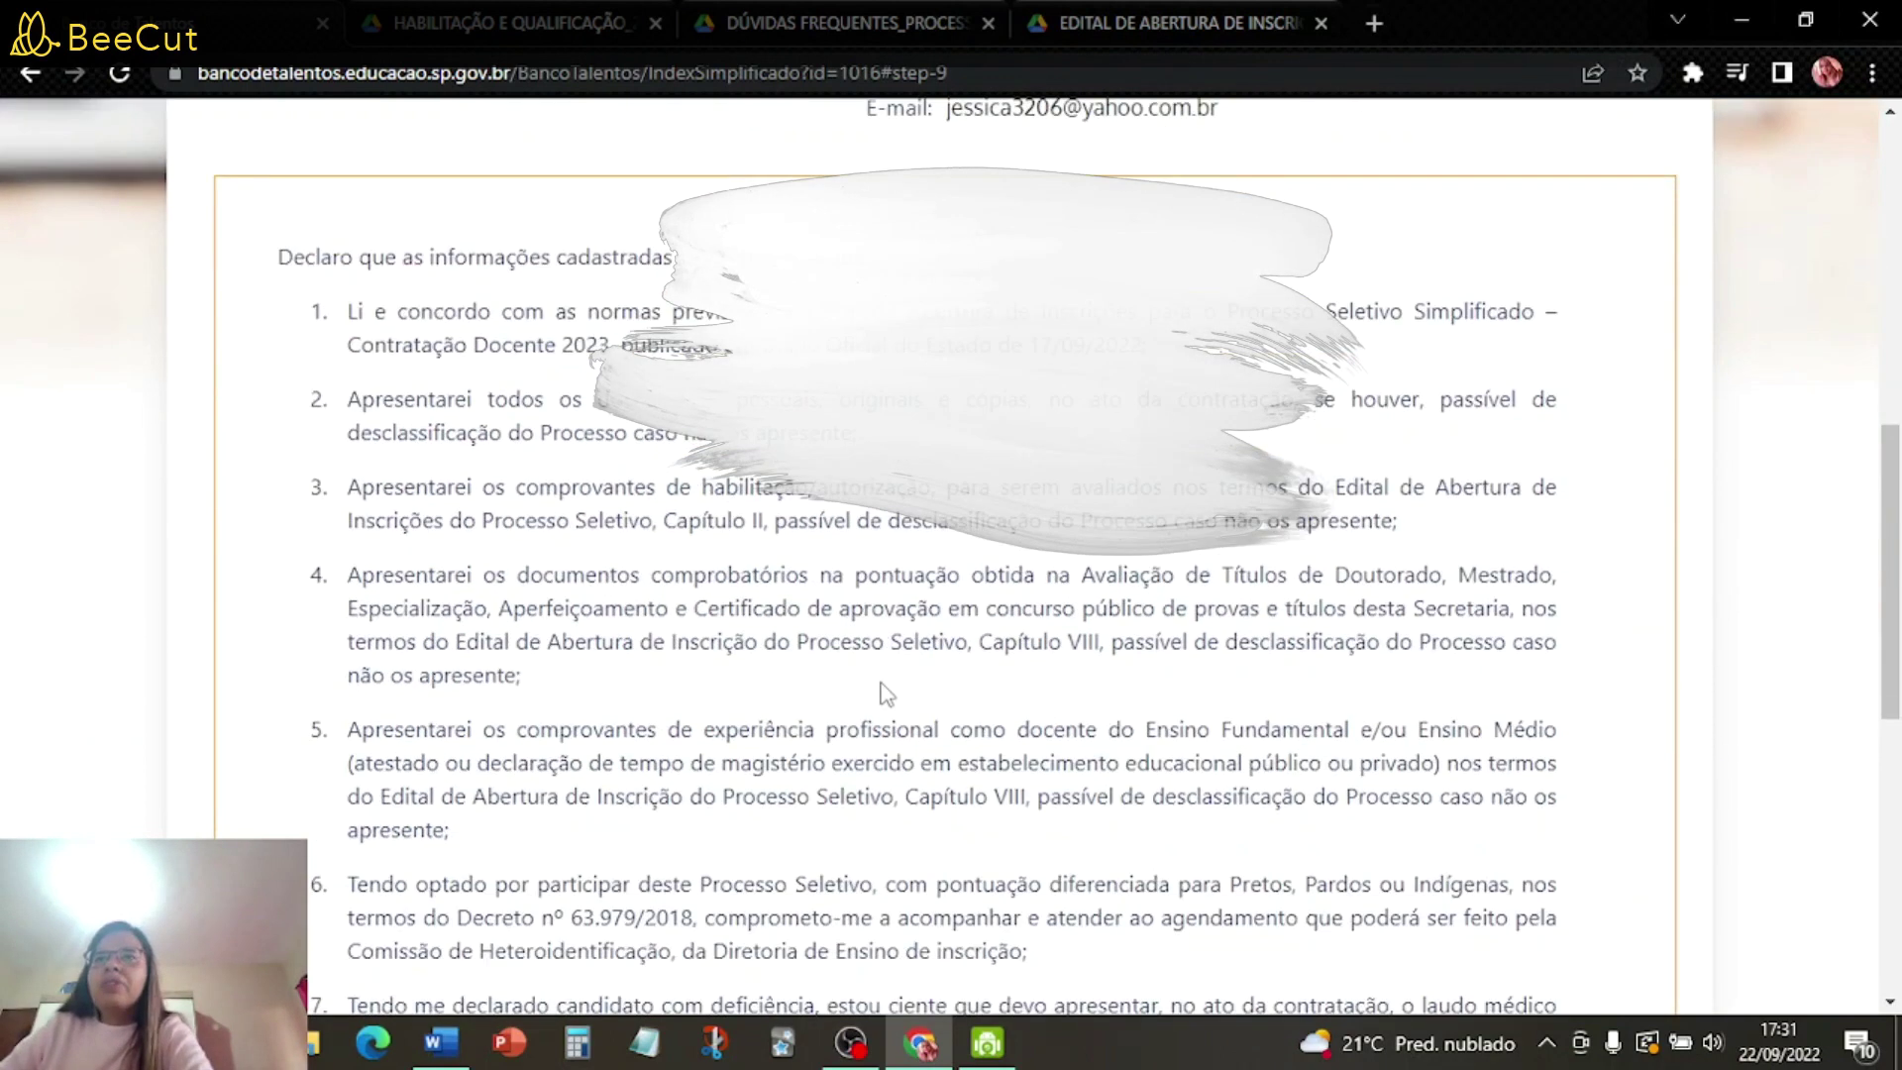
pyautogui.scroll(-5, 885, 691)
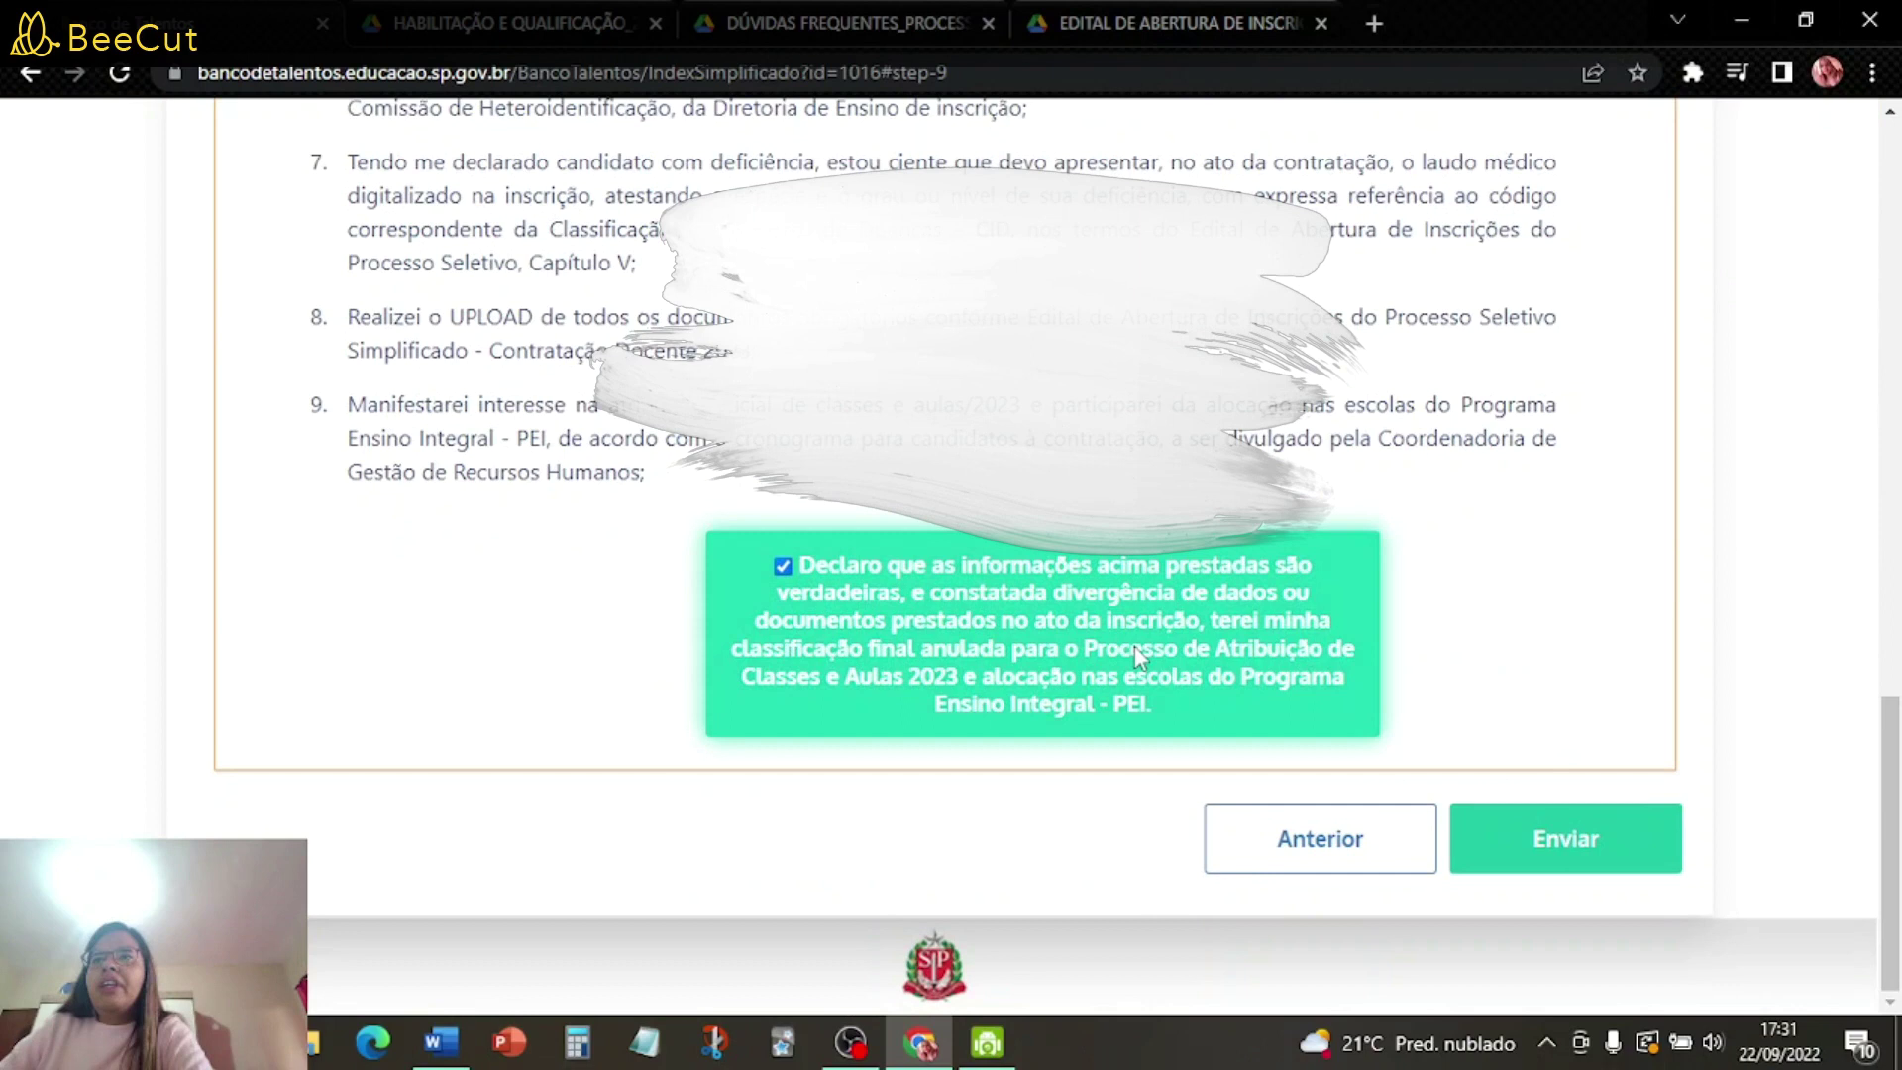
pyautogui.click(1644, 849)
pyautogui.click(1119, 424)
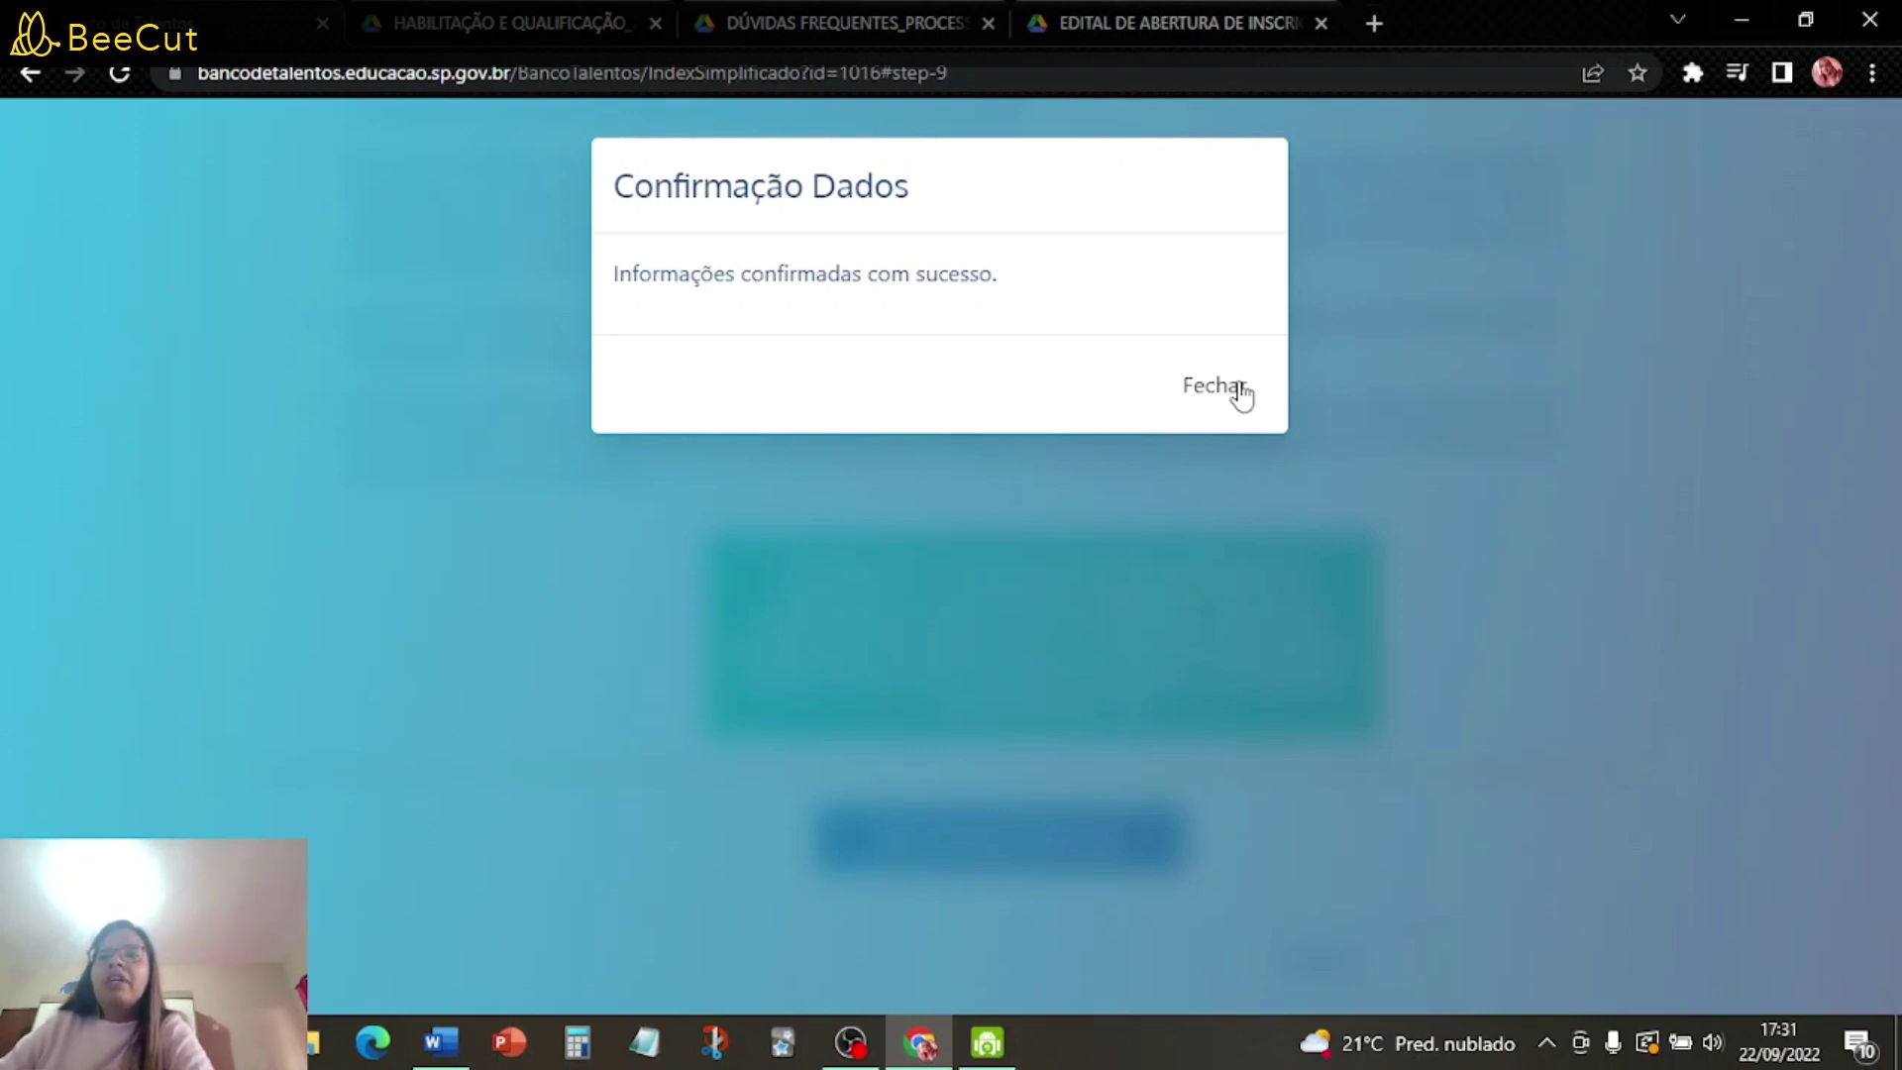
pyautogui.click(1241, 392)
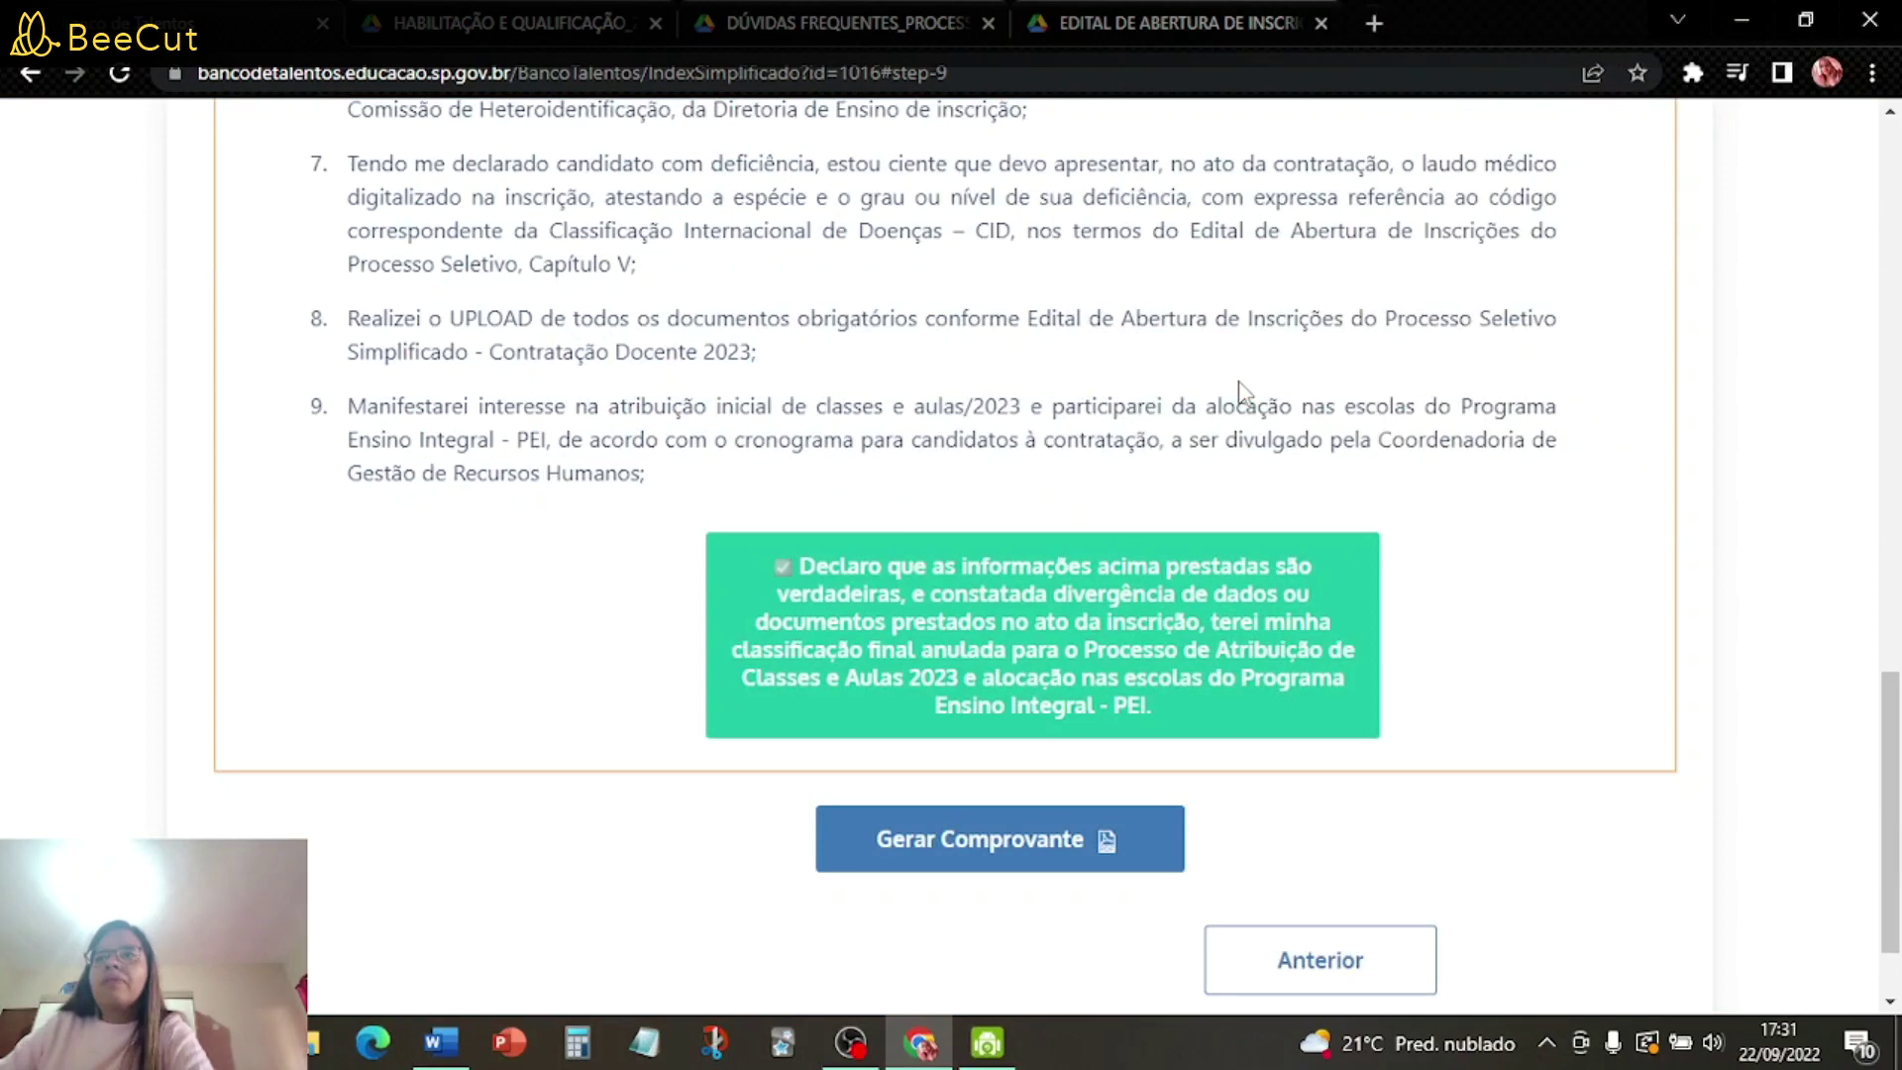
# - Generate and download the enrollment receipt with Gerar Comprovante
pyautogui.scroll(-1, 1443, 730)
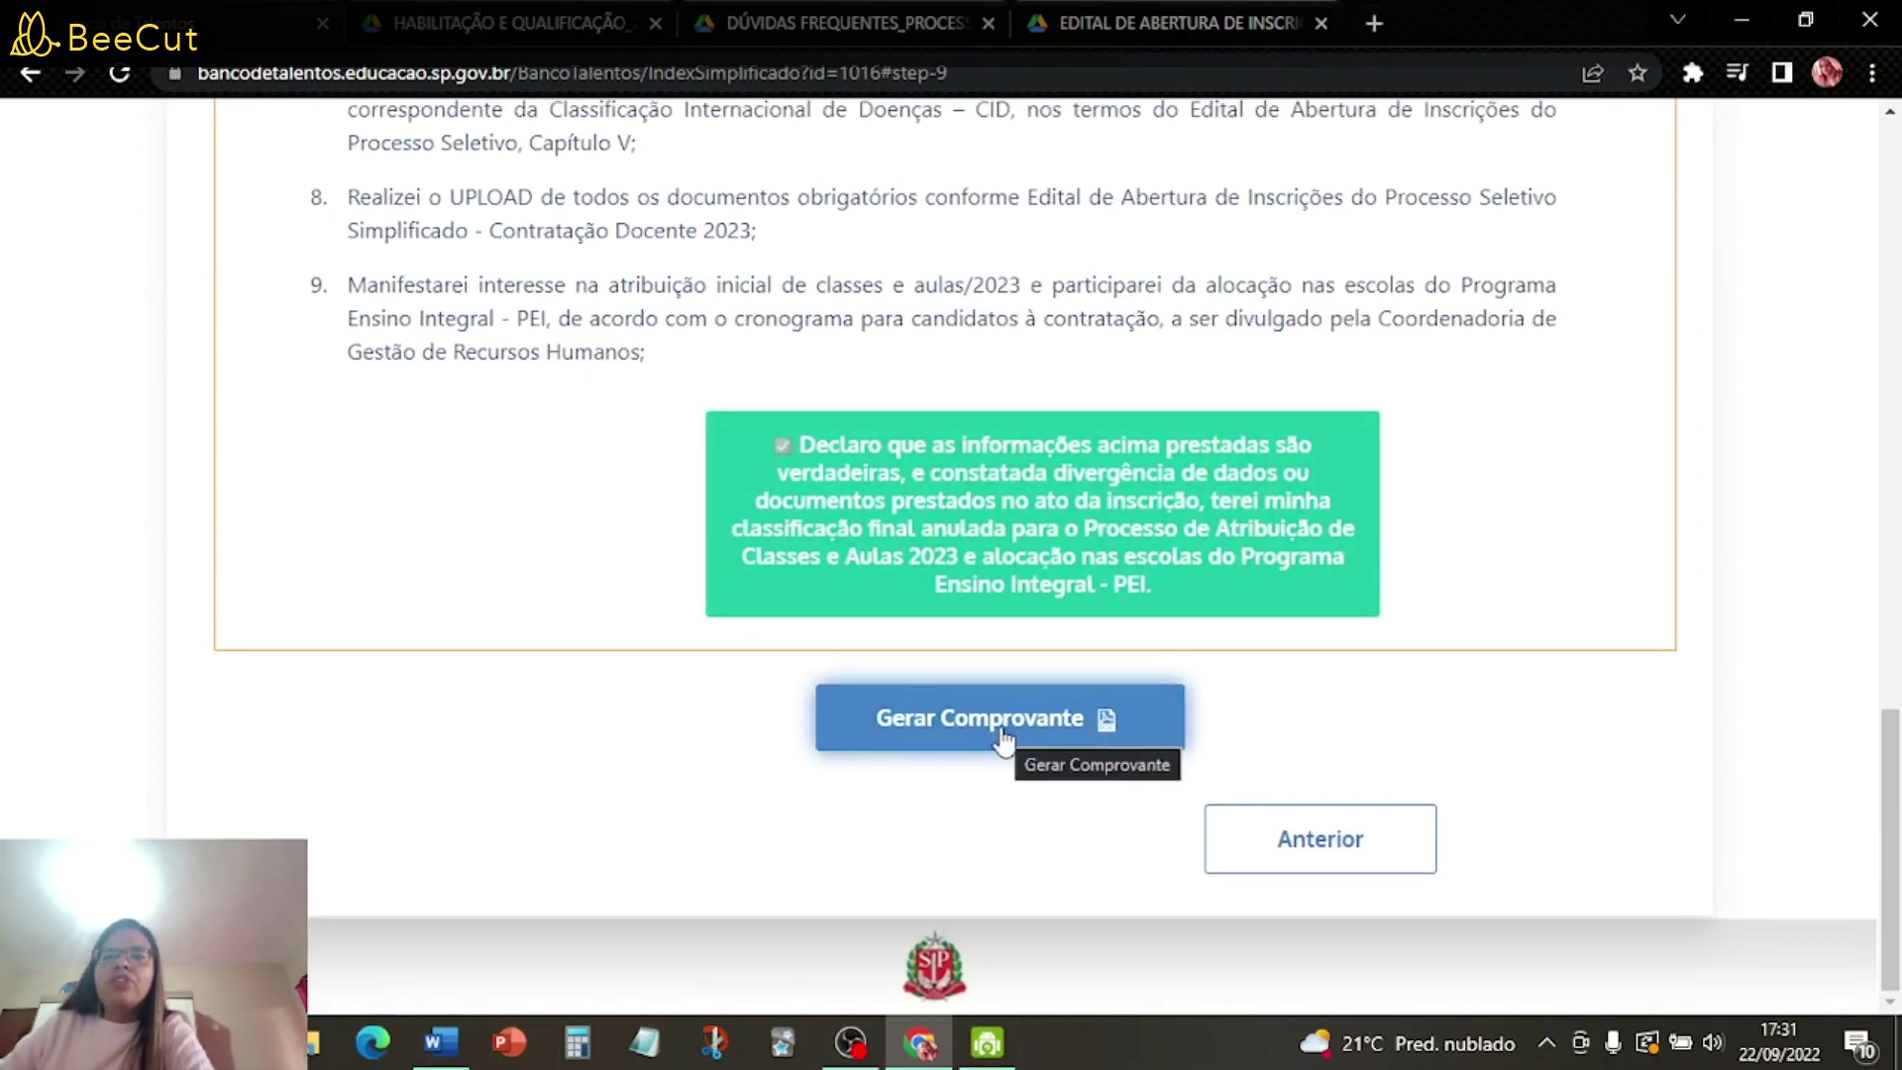
pyautogui.click(1002, 738)
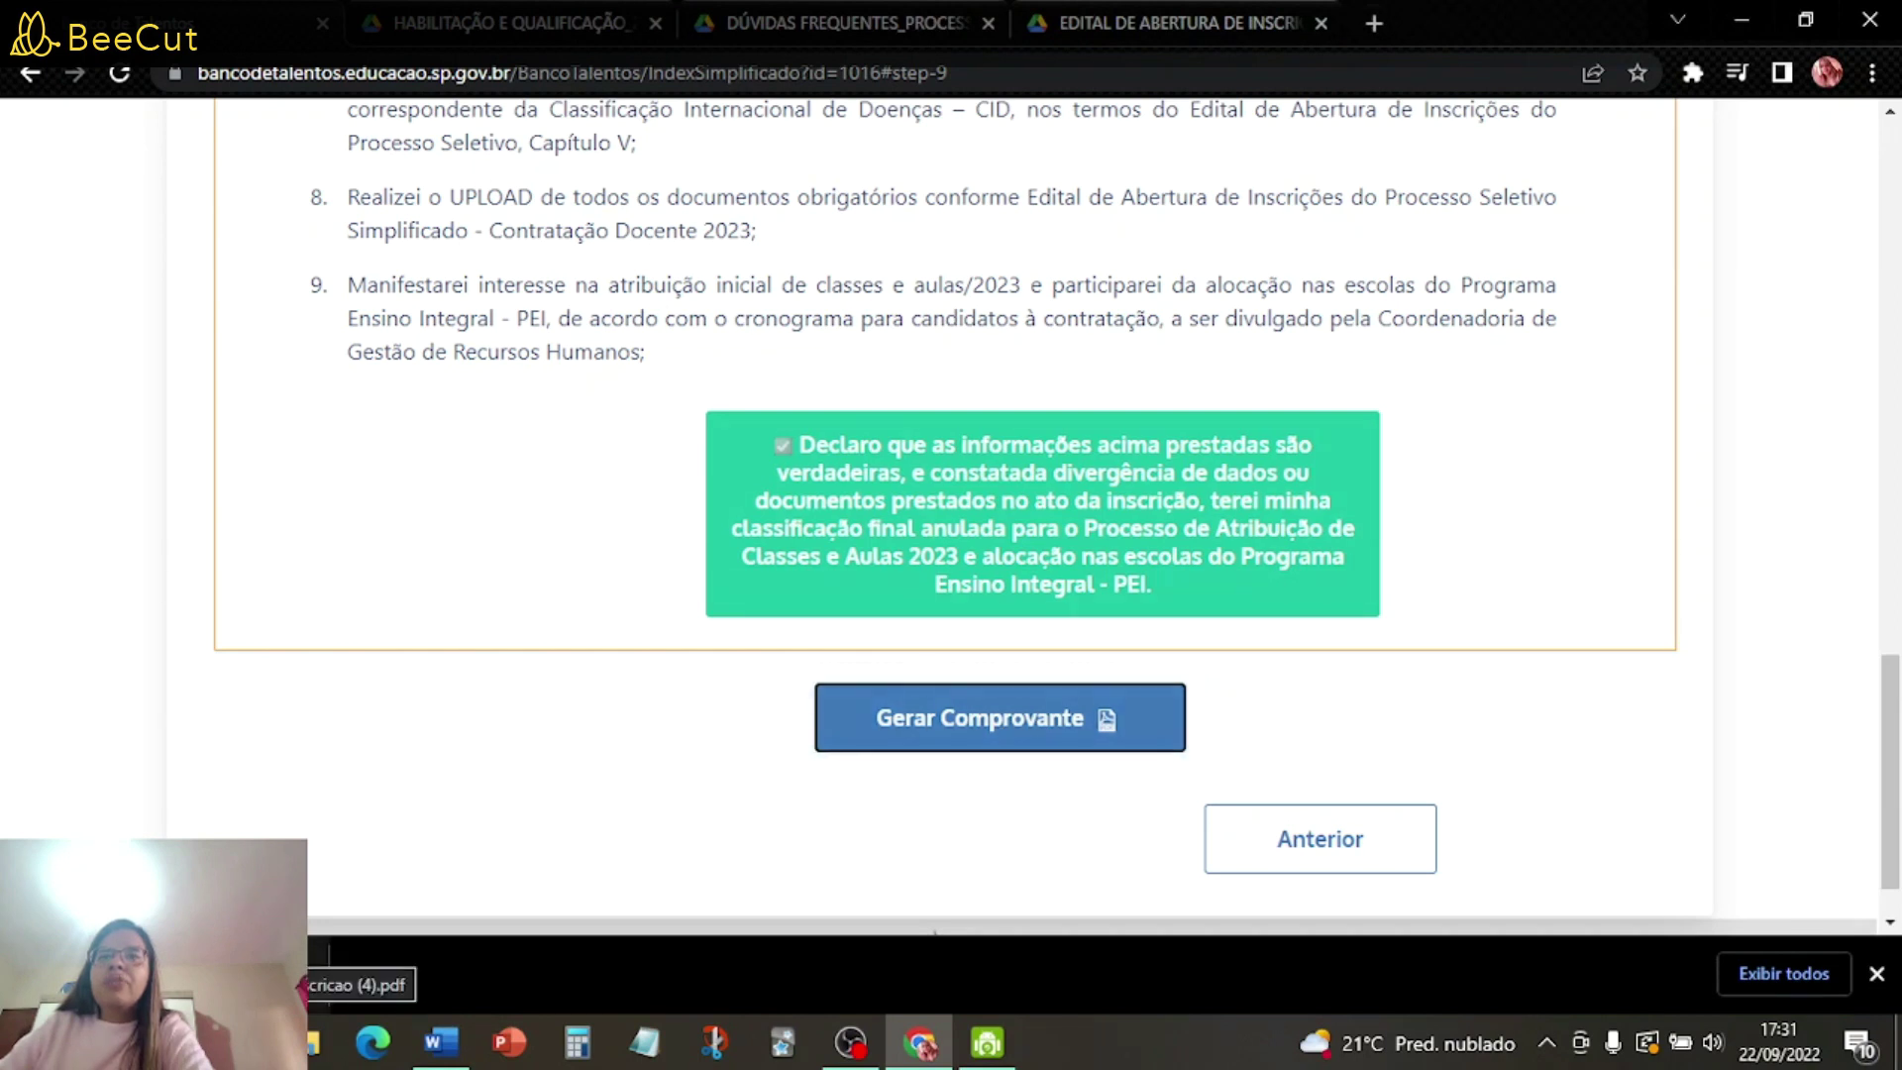
# - Open Comprovante_Inscricao (4).pdf and look through both pages of the receipt
pyautogui.click(357, 985)
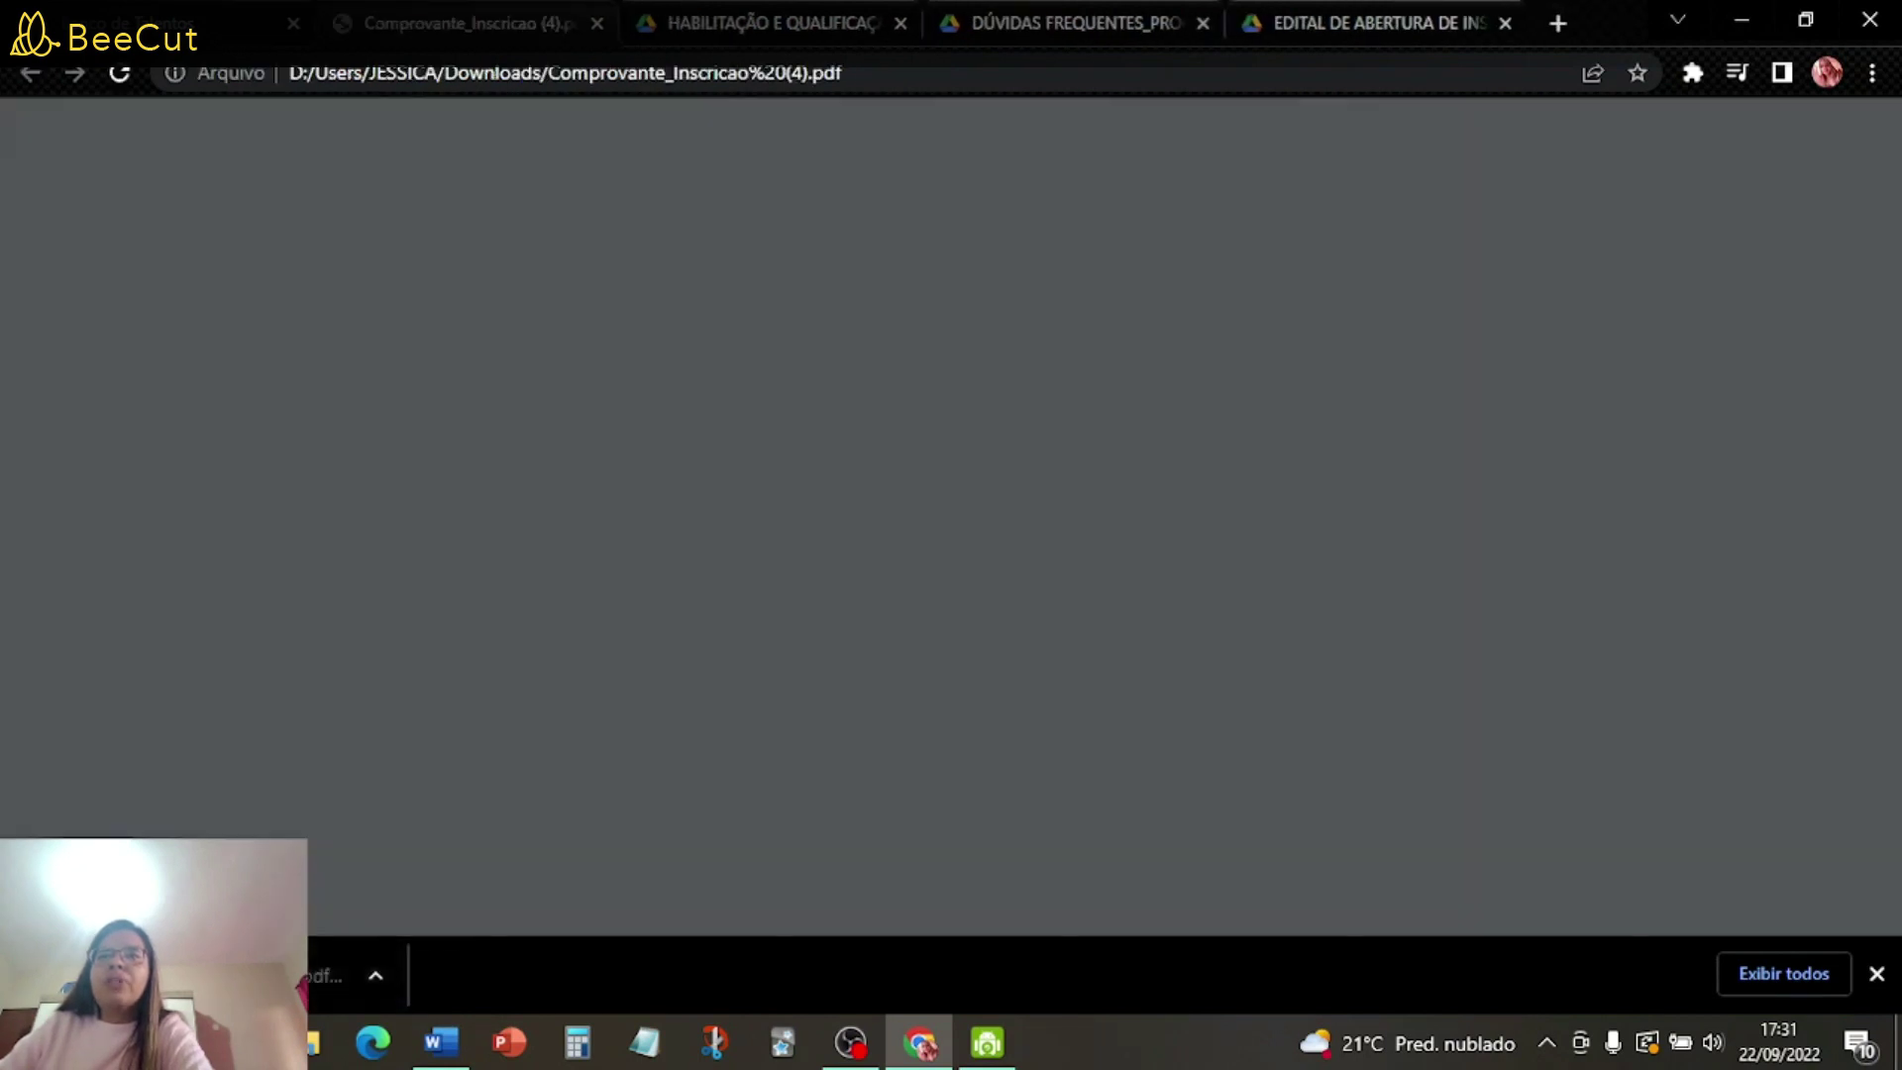
pyautogui.scroll(-6, 1315, 442)
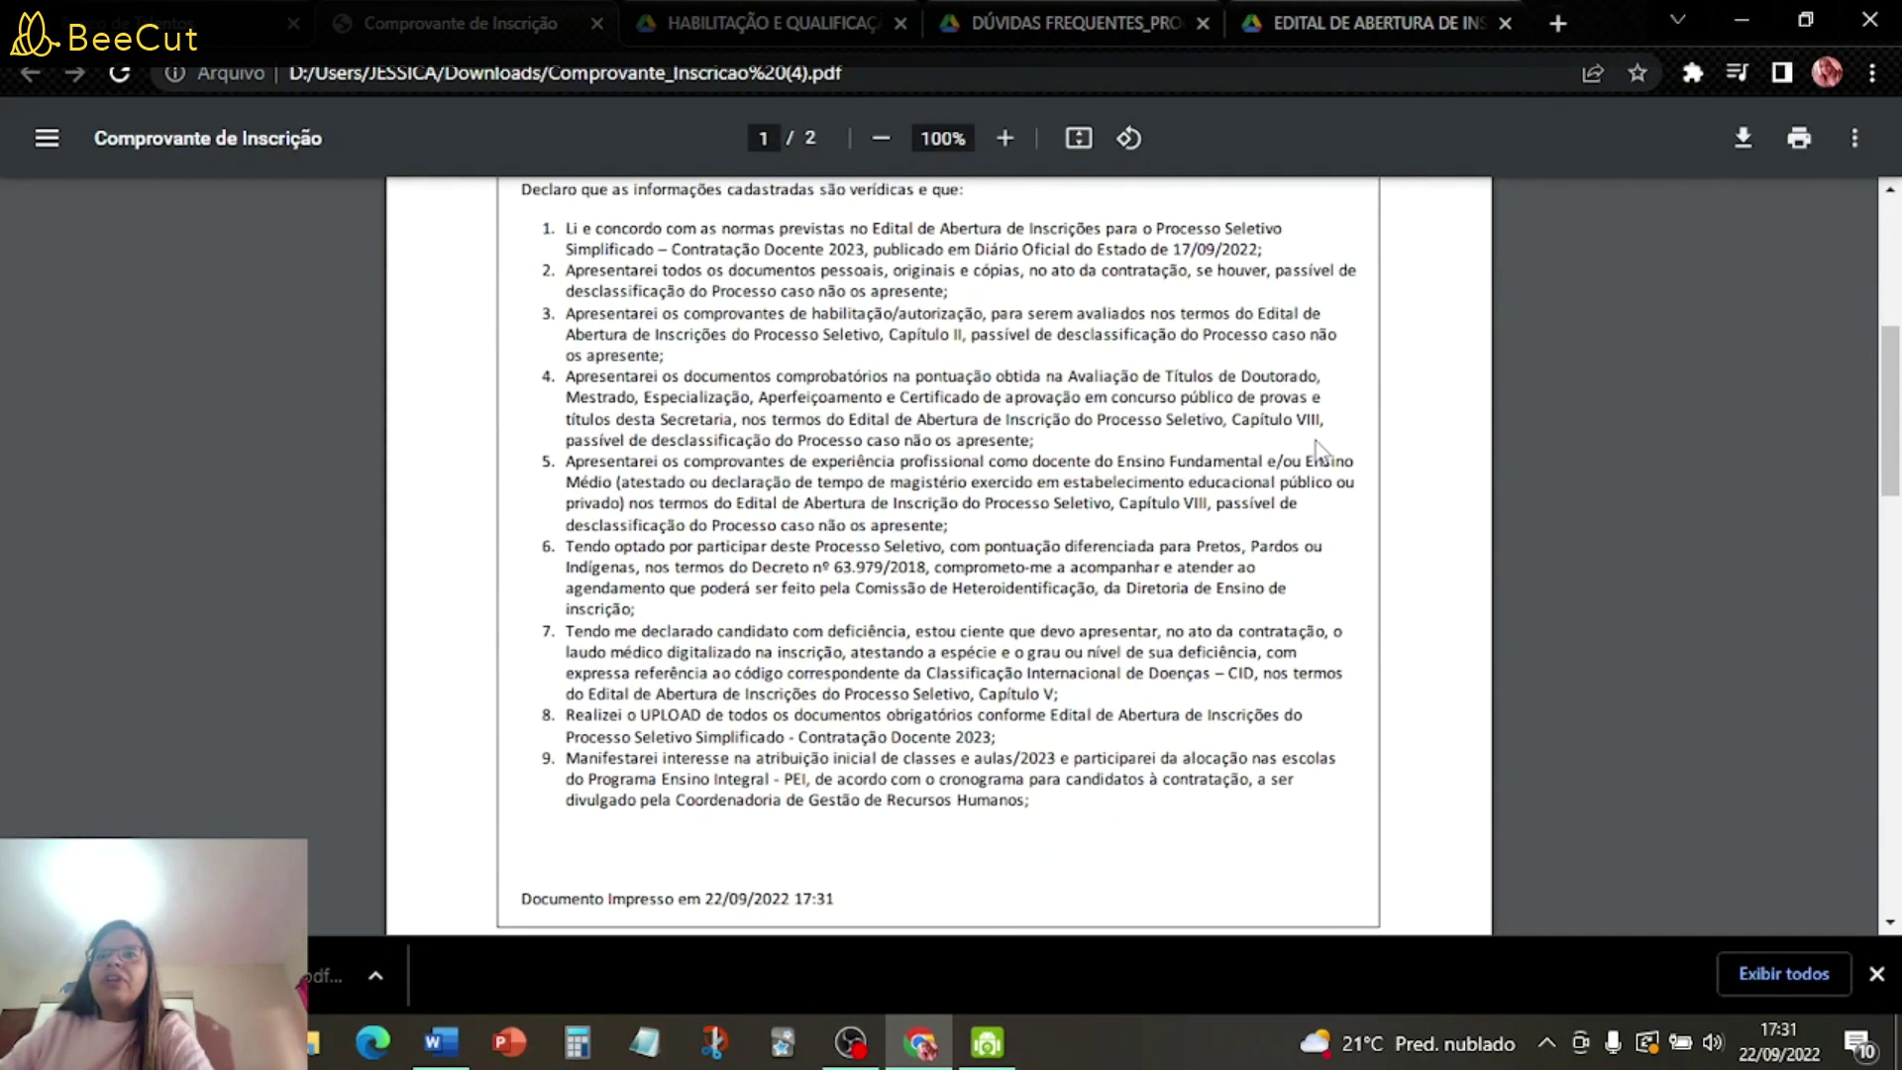
pyautogui.scroll(-10, 1313, 584)
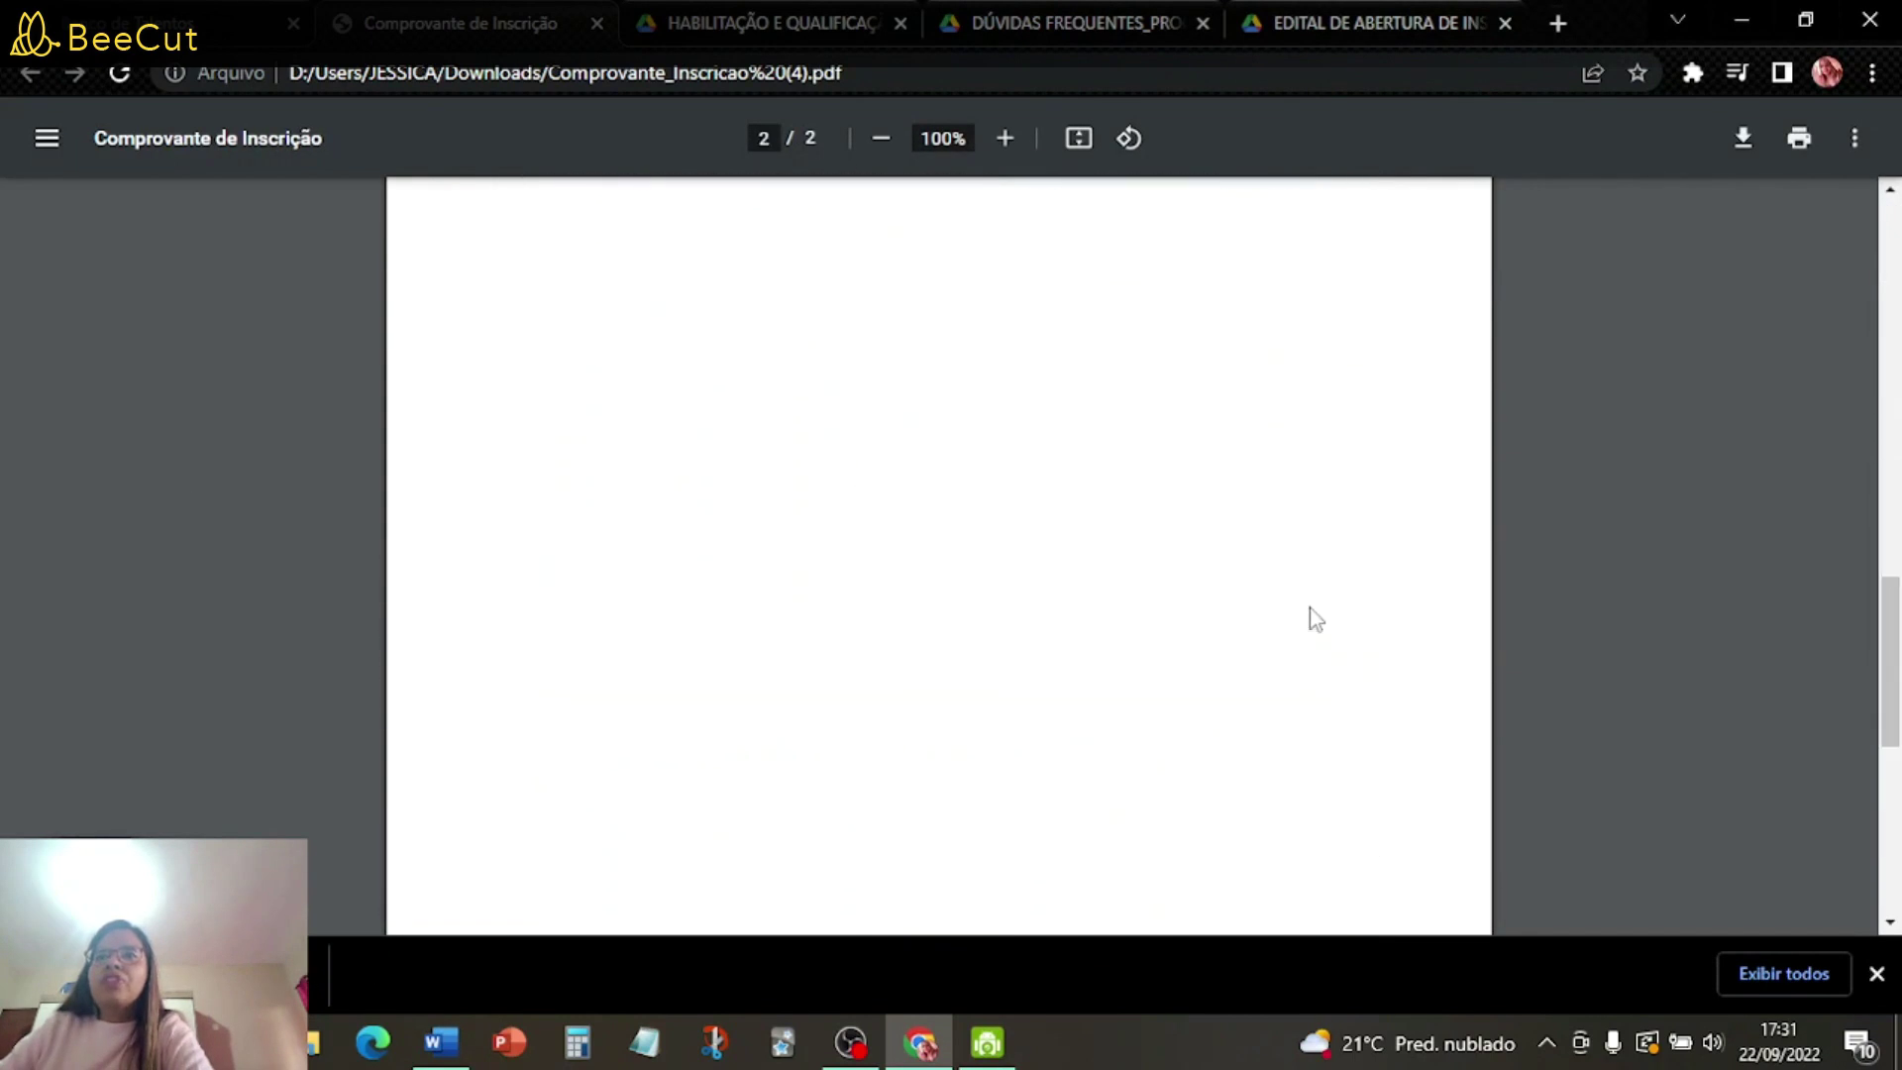
pyautogui.scroll(2, 1307, 624)
pyautogui.scroll(4, 1309, 630)
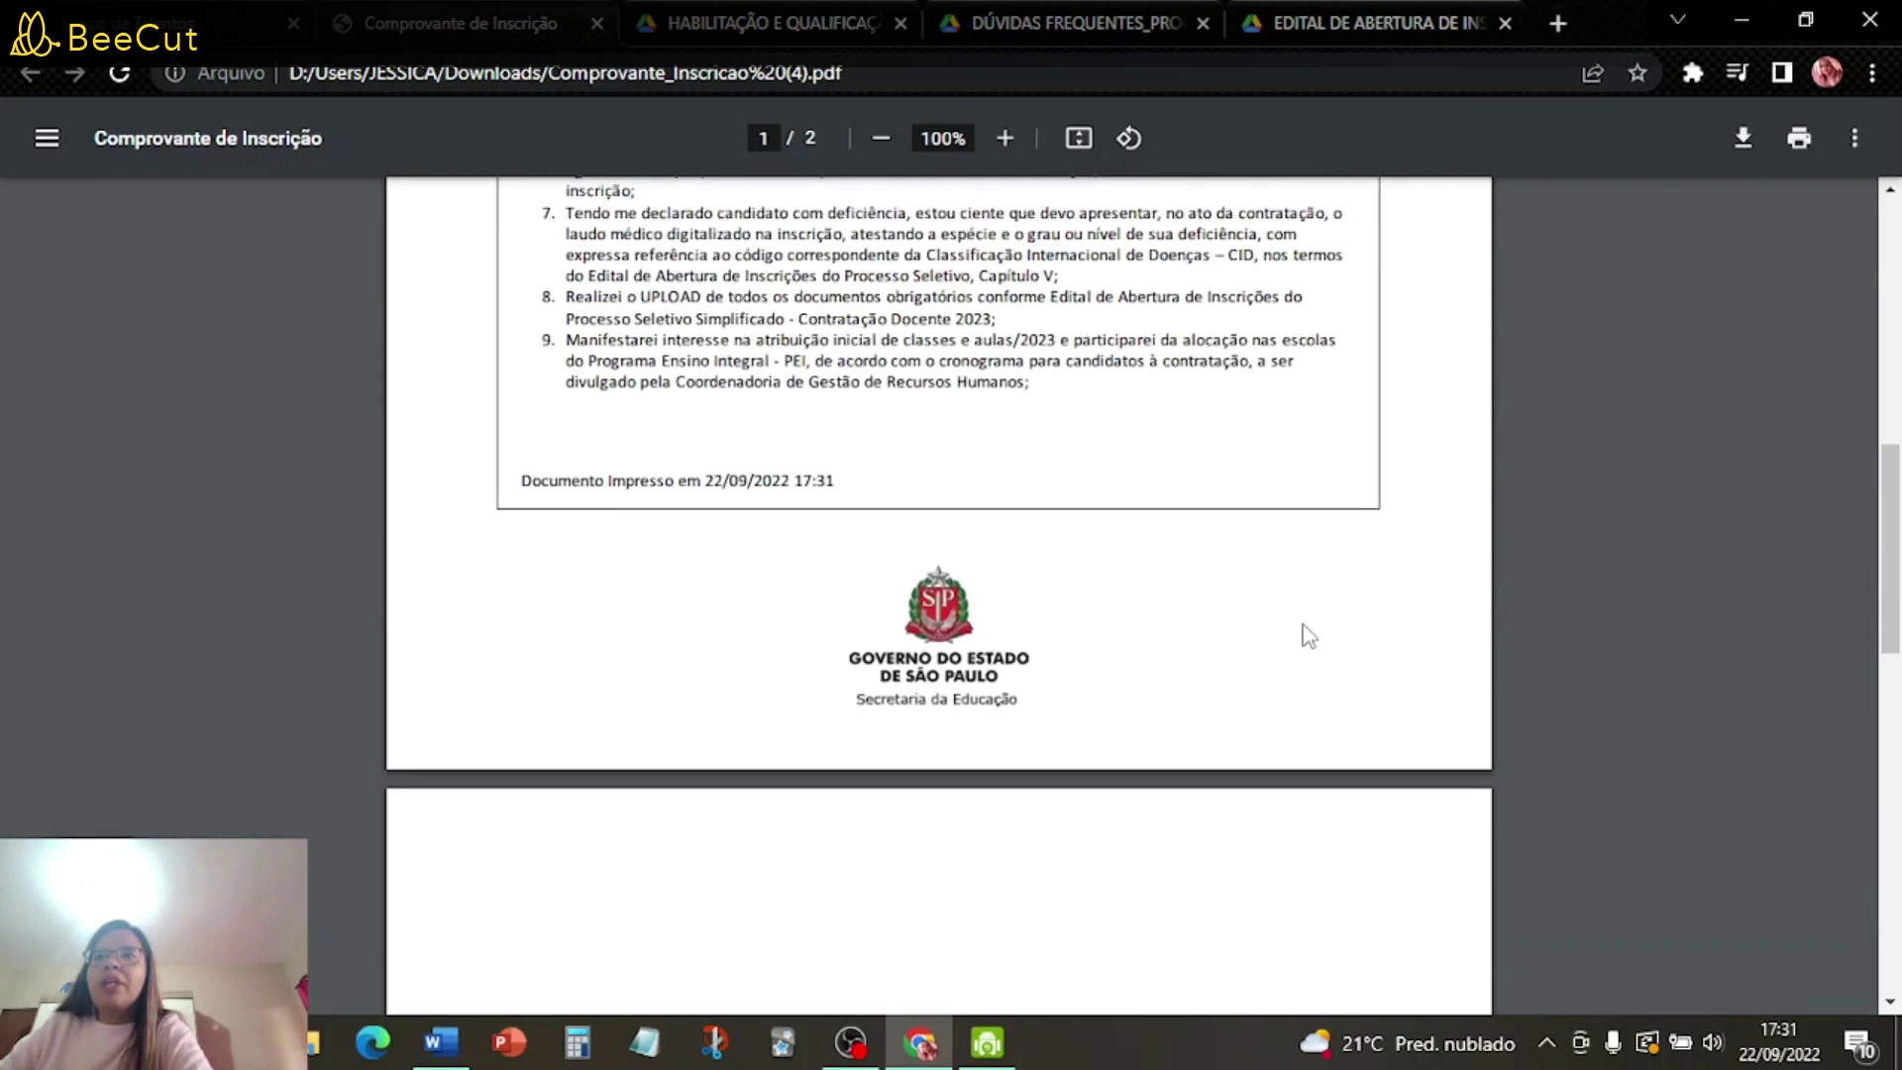